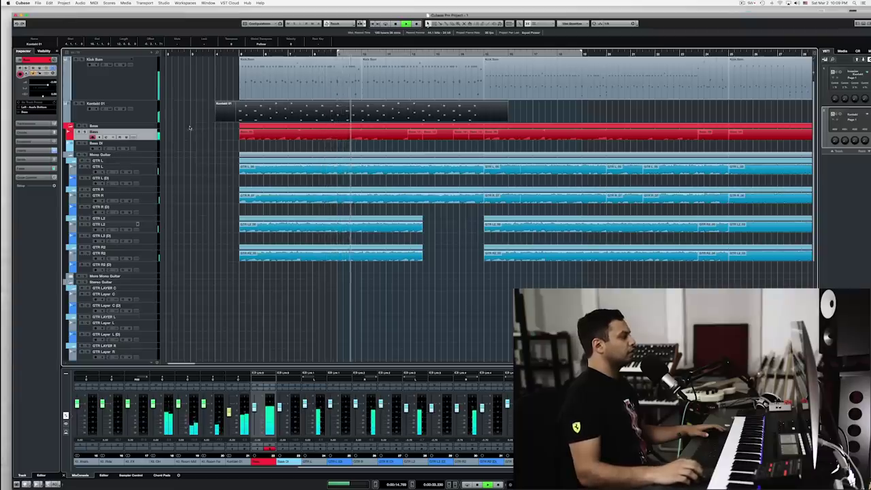
- Select the Kontakt 01 track, stop playback and trim the end of its MIDI part back to bar 15
key("Up")
key("Up")
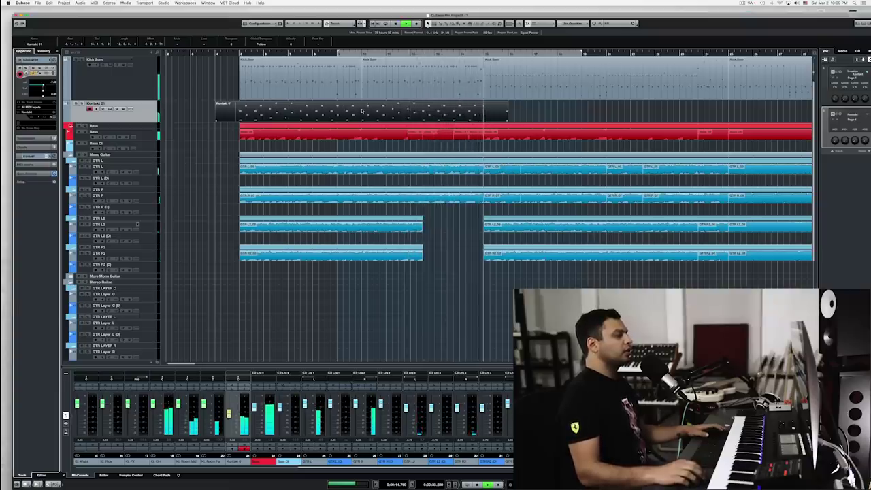
key("space")
left_click_drag(484, 121, 483, 125)
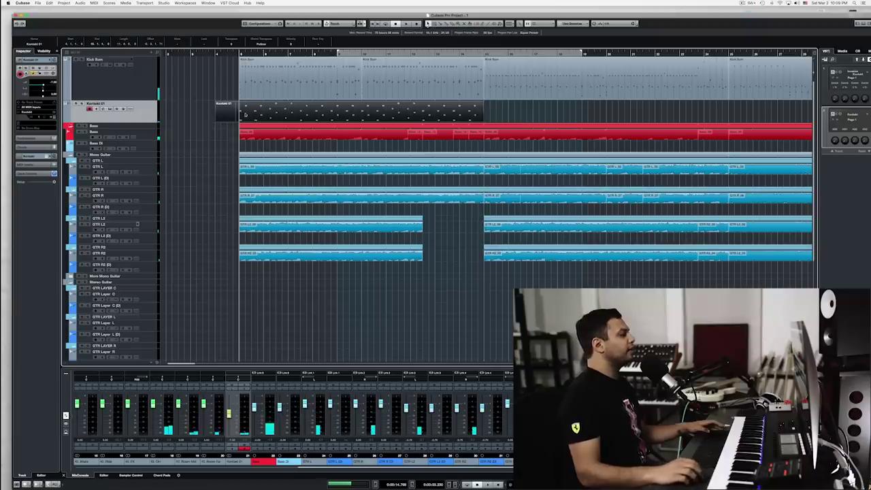
- Trim the start of the Kontakt 01 part to bar 5 in the Key Editor, then close the editor
left_click(226, 114)
key("super+z")
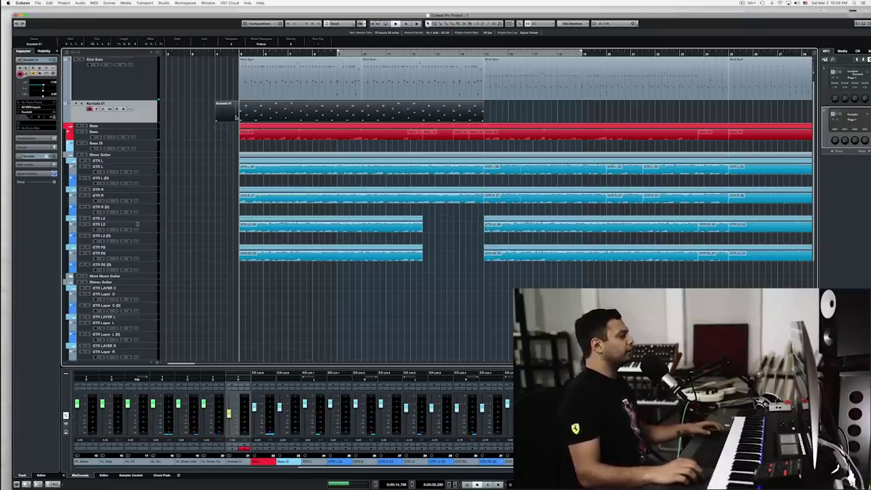
double_click(236, 117)
left_click_drag(355, 271, 369, 158)
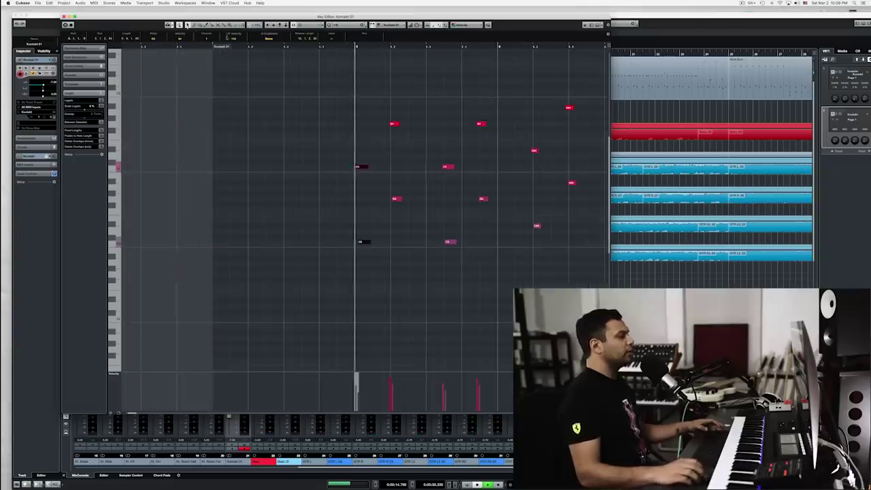
key("space")
left_click_drag(215, 47, 355, 48)
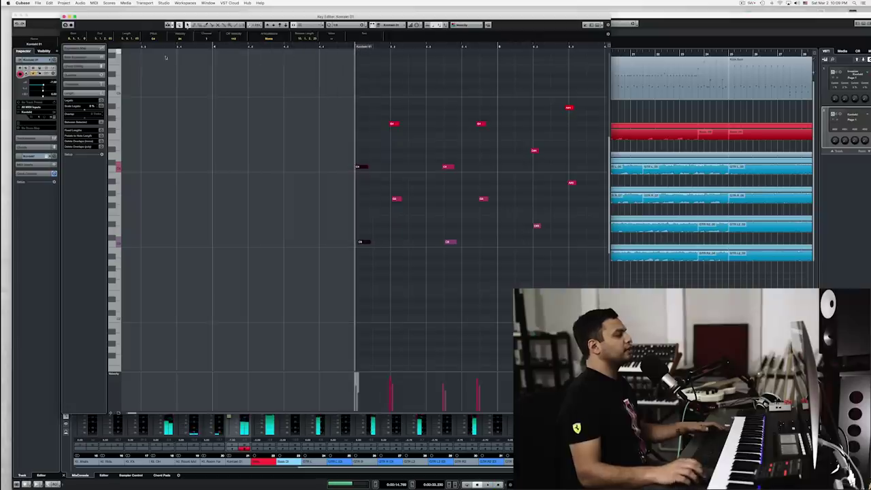
left_click(65, 17)
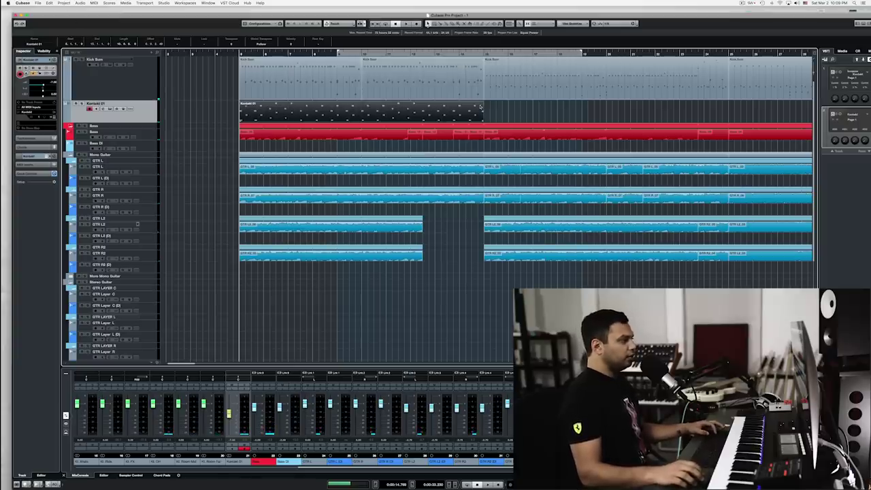
- Play the arrangement from bar 14 to audition the section following the Kontakt 01 part
left_click(441, 81)
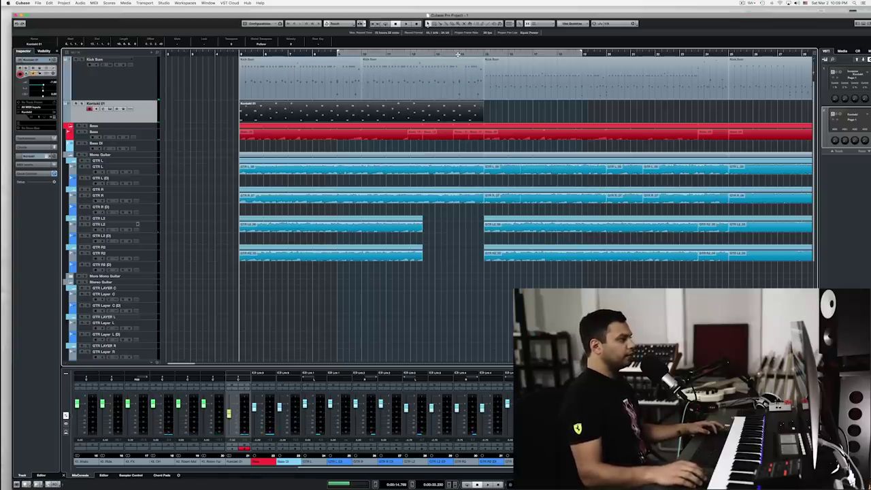
left_click(457, 55)
key("space")
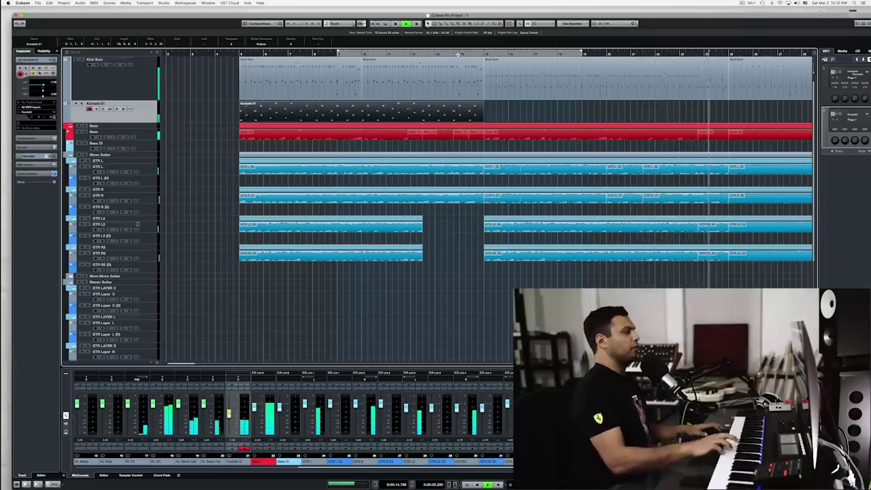
key("space")
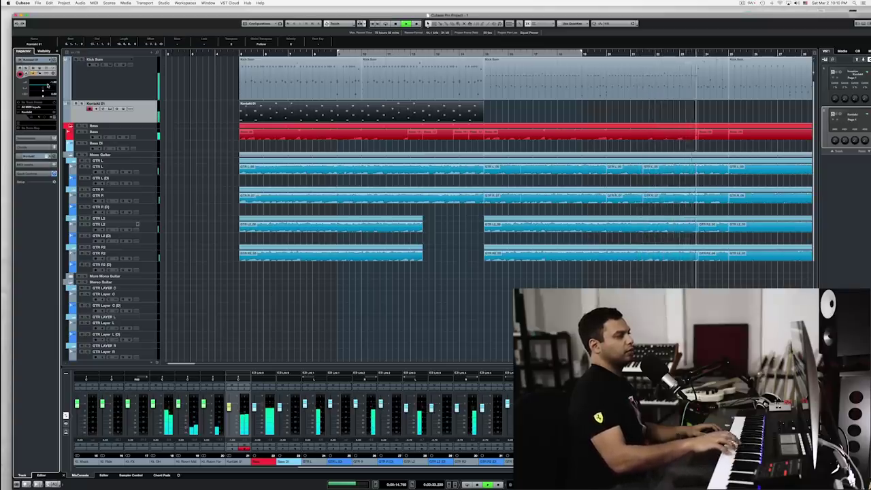
key("space")
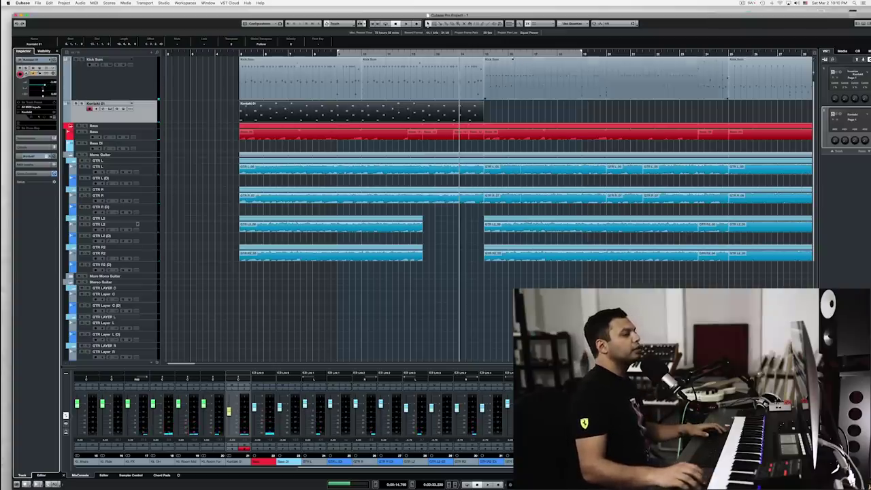
- Add a new instrument track using Serum from Xfer Records
left_click(837, 152)
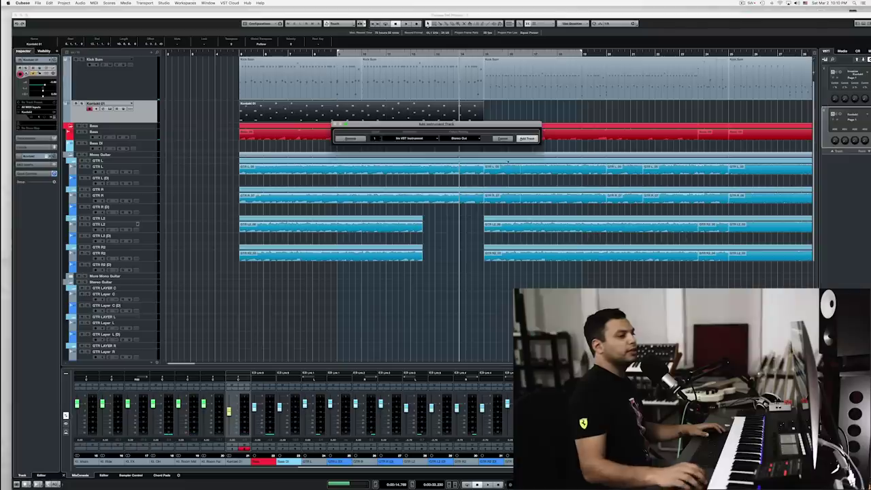
left_click(403, 138)
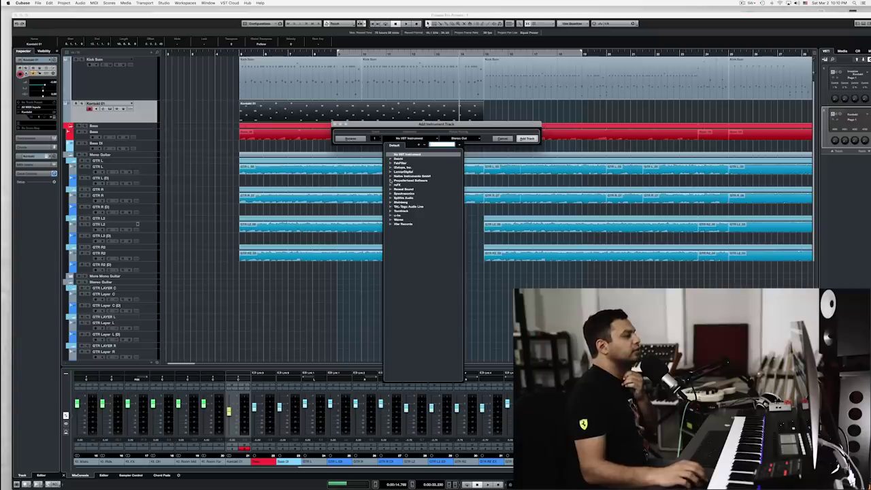
left_click(392, 223)
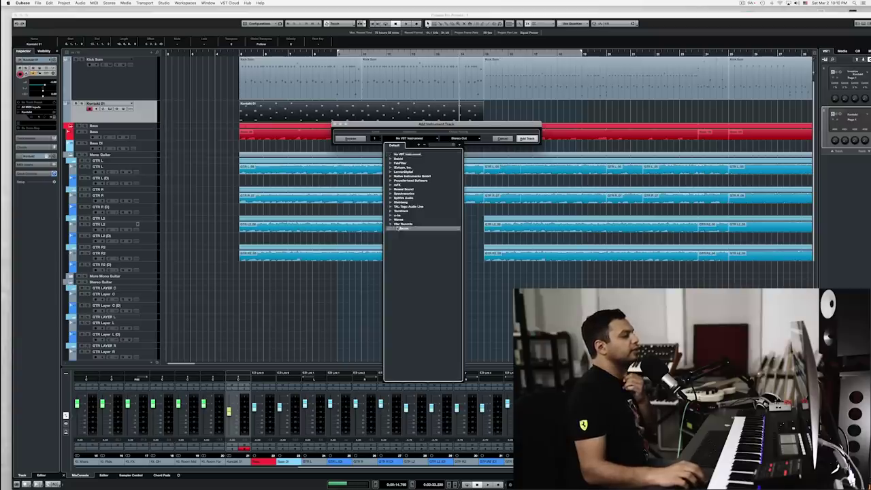
left_click(404, 228)
left_click(526, 139)
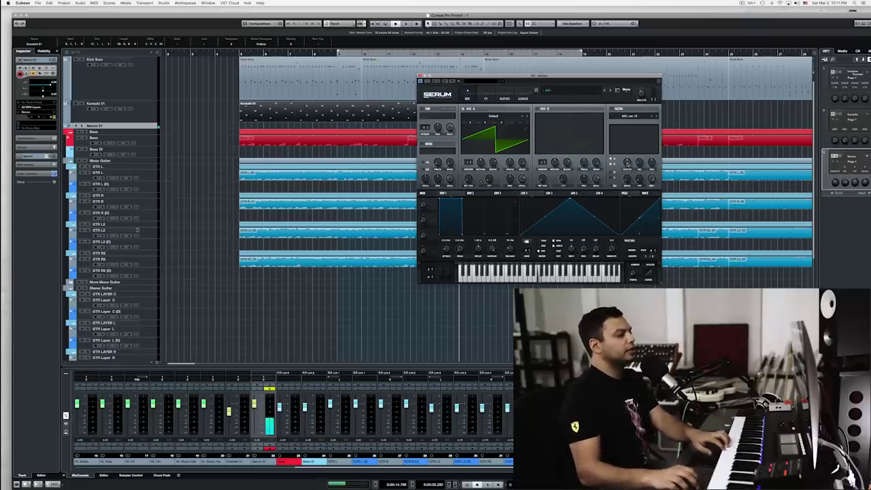
- Load the PL Crushed Pluck preset in Serum and adjust its filter cutoff
left_click_drag(627, 164, 626, 171)
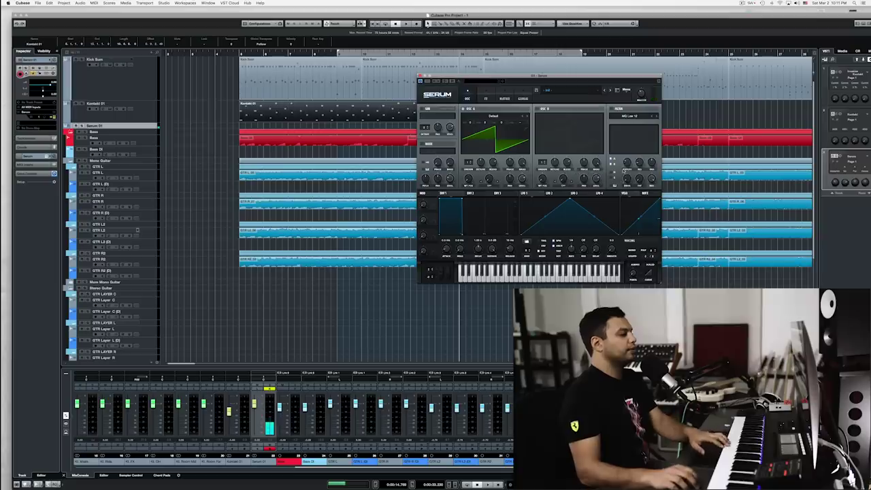
left_click(544, 90)
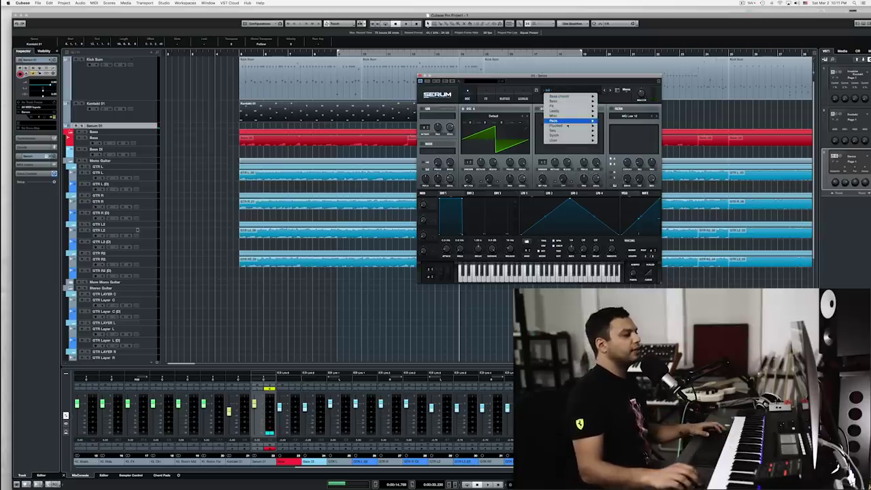
mouse_move(571, 126)
left_click(622, 140)
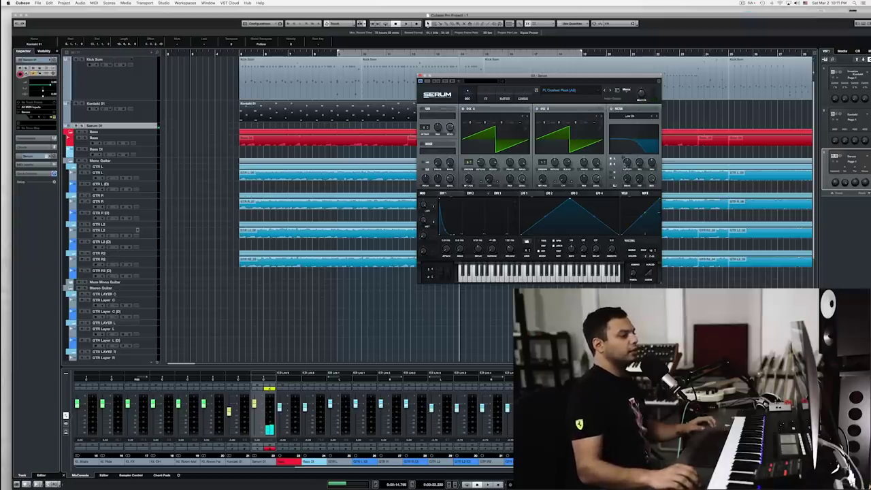
left_click_drag(626, 161, 627, 151)
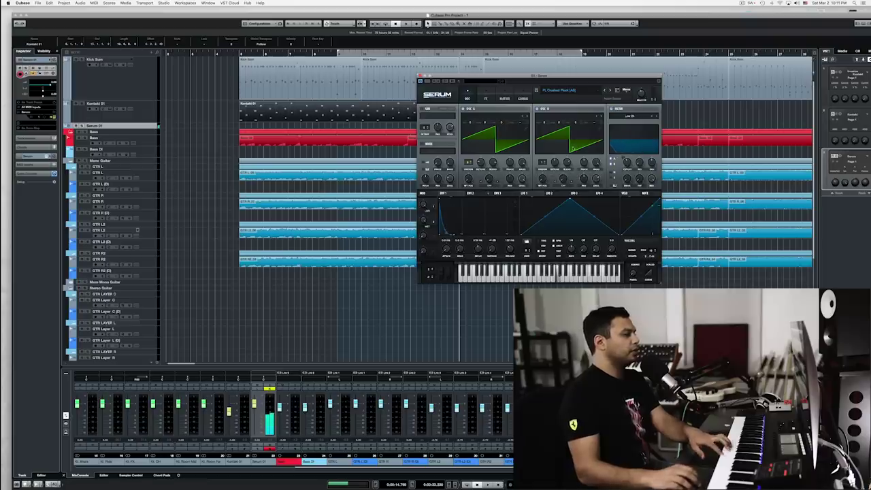
- Switch oscillator A's wavetable to Acid and close the Serum window
left_click(528, 117)
left_click(525, 118)
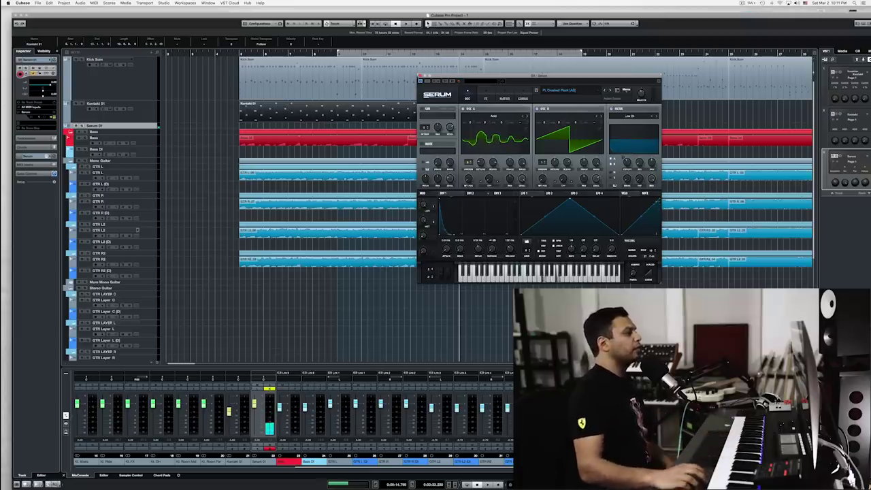
left_click(419, 76)
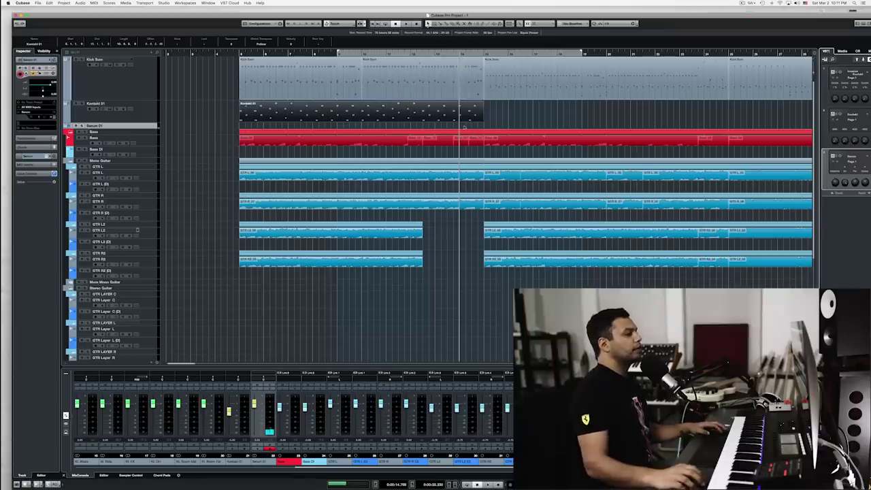
- Enlarge the Serum 01 track, draw an empty part from just before bar 15 to bar 25, and open it for editing
left_click_drag(143, 129, 143, 150)
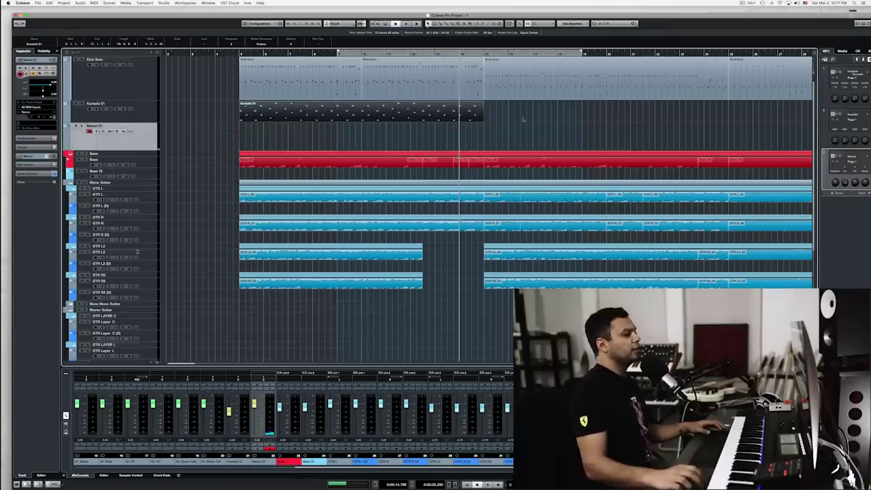
left_click_drag(482, 139, 728, 142)
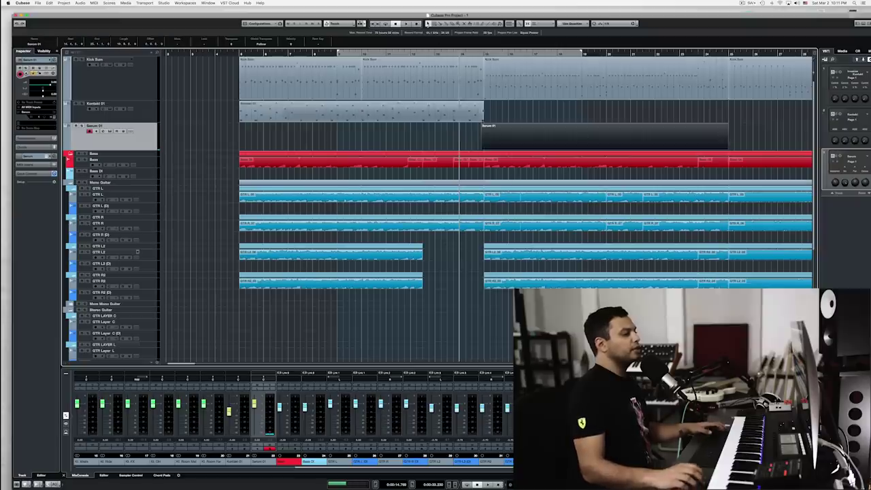
left_click(485, 53)
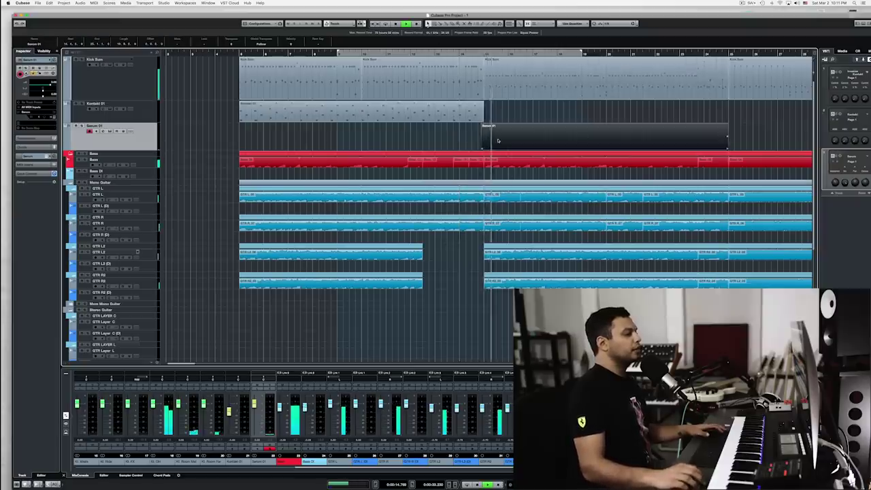
double_click(497, 140)
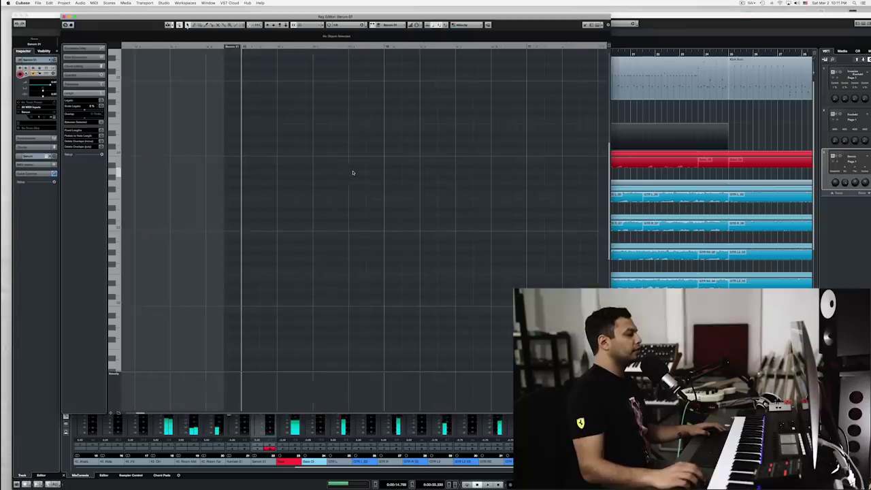
- Draw five consecutive eighth notes from the start of the Serum 01 part: D#4, G3, D#4, G3 and C4
right_click(224, 151)
left_click(233, 151)
left_click(232, 138)
key("Up")
left_click(248, 171)
key("Down")
key("Down")
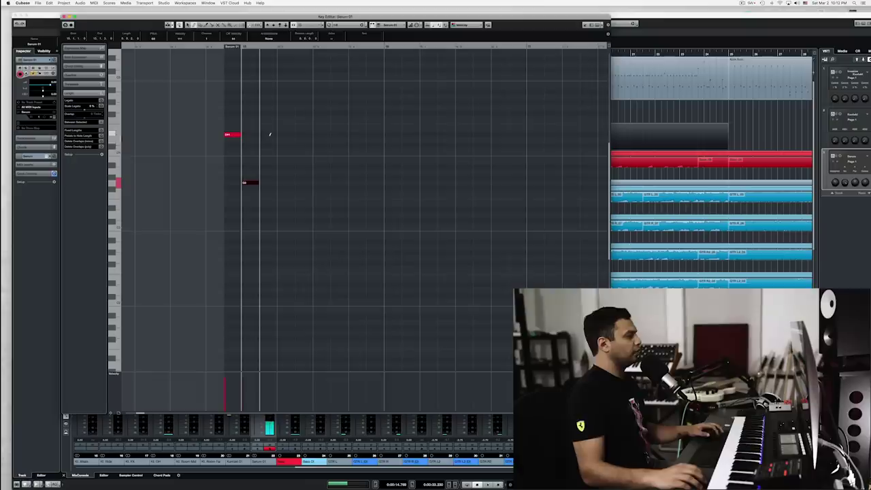
left_click(270, 134)
left_click(286, 182)
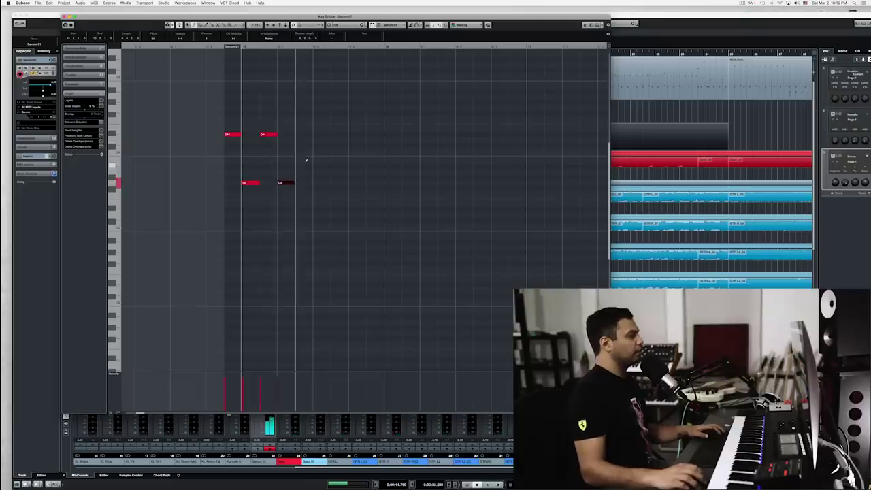
left_click_drag(304, 142, 301, 150)
- Play back the drawn notes several times from the start of the Serum 01 part
key("space")
key("space")
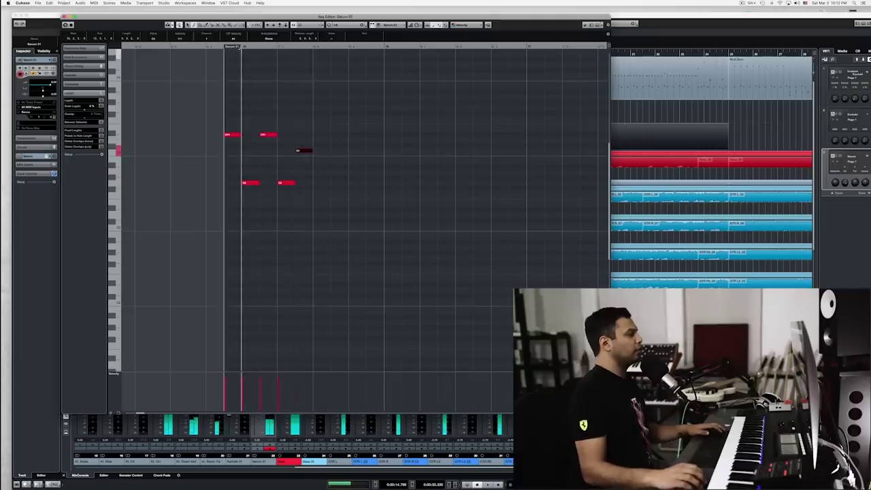
left_click(223, 46)
key("space")
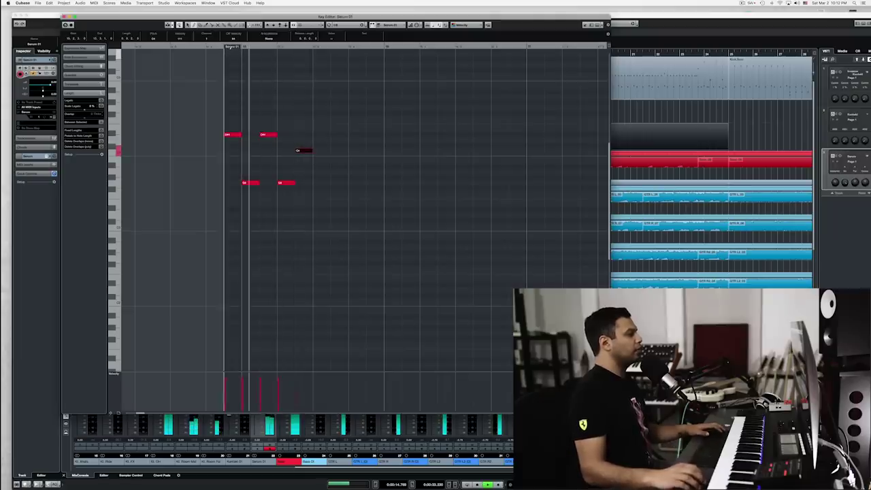
key("space")
key("space")
key("space")
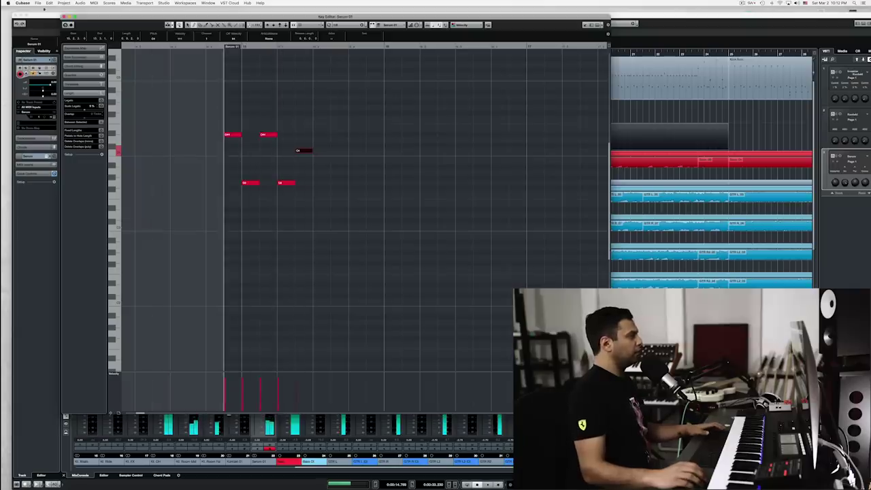
- Close the Key Editor and the Kontakt window, then reopen the Serum 01 part for editing
left_click(70, 25)
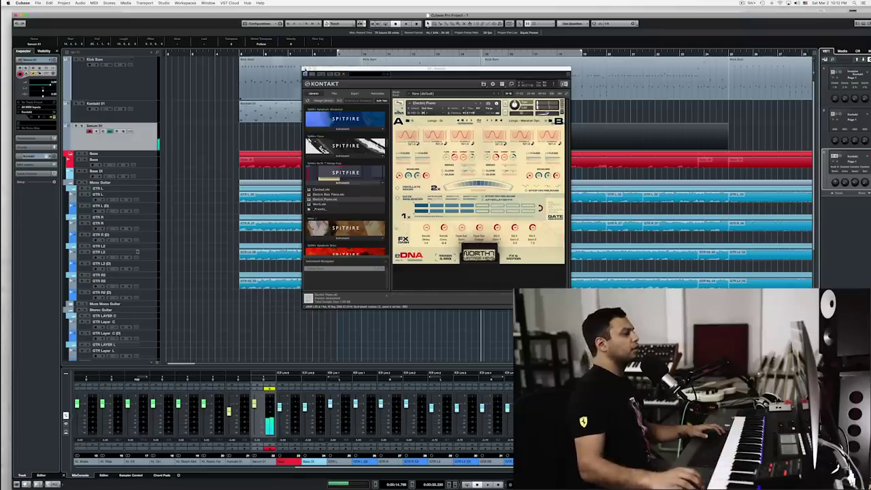
key("super+w")
double_click(486, 141)
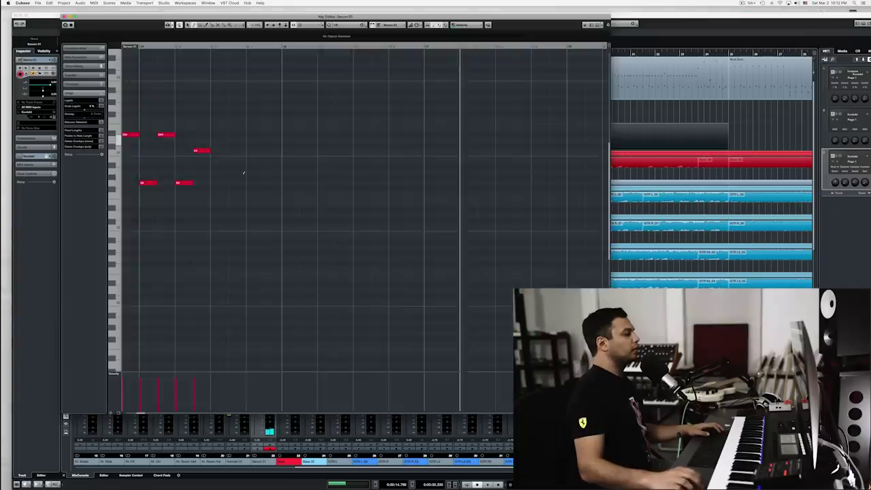
- Transpose all five notes of the Serum 01 part up one octave and play them back
left_click(179, 135)
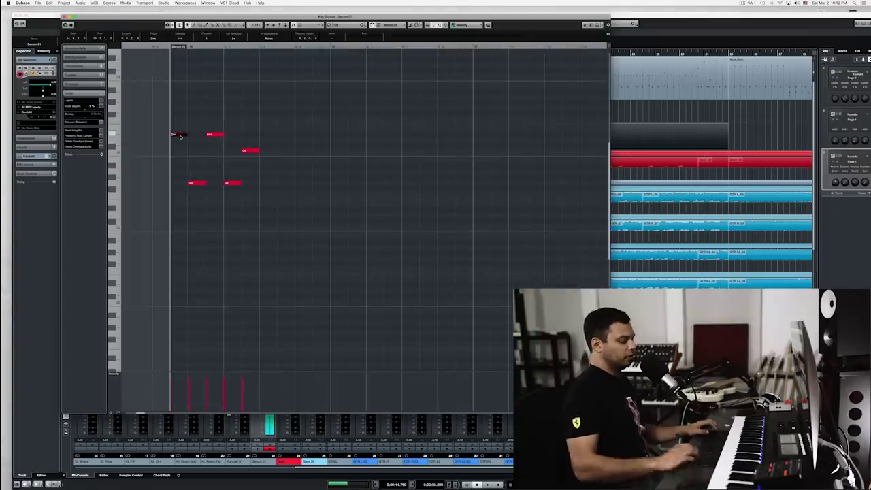
key("super+a")
scroll(321, 86, "down", 3)
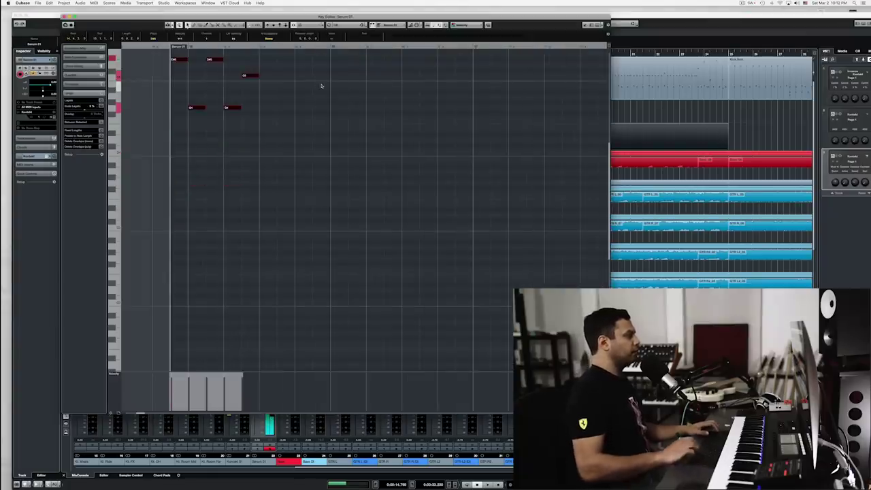
key("h")
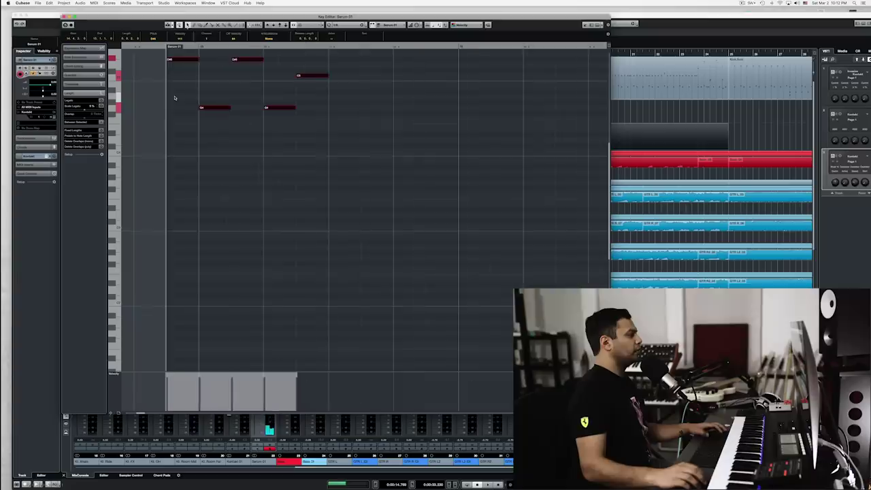
key("space")
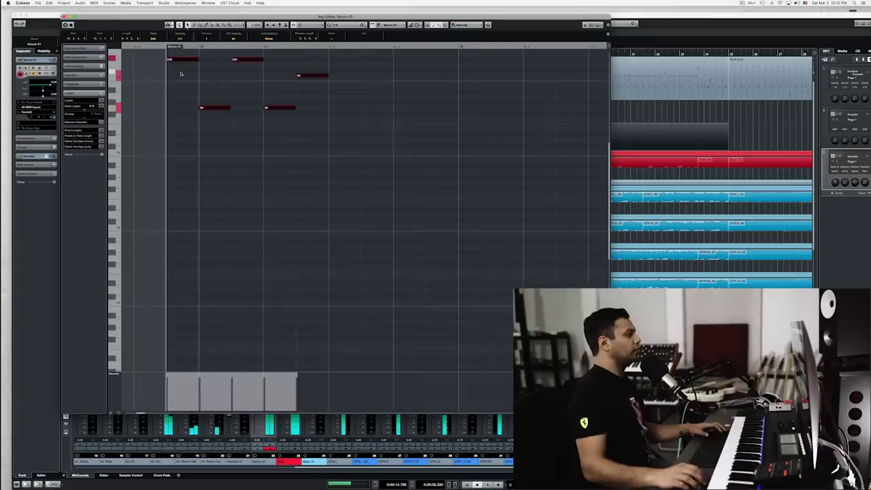
- Move all five Serum 01 notes an eighth note later and play them back
left_click_drag(179, 131, 376, 45)
left_click_drag(193, 62, 212, 62)
key("l")
key("space")
key("space")
- Delete all the drawn notes from the Serum 01 part and close the Key Editor
left_click_drag(273, 119, 352, 53)
key("Delete")
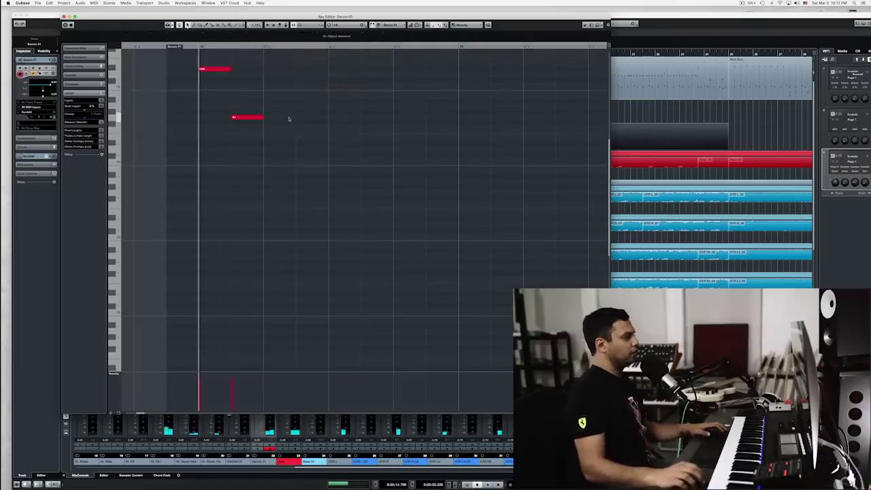
left_click_drag(214, 123, 294, 64)
key("Delete")
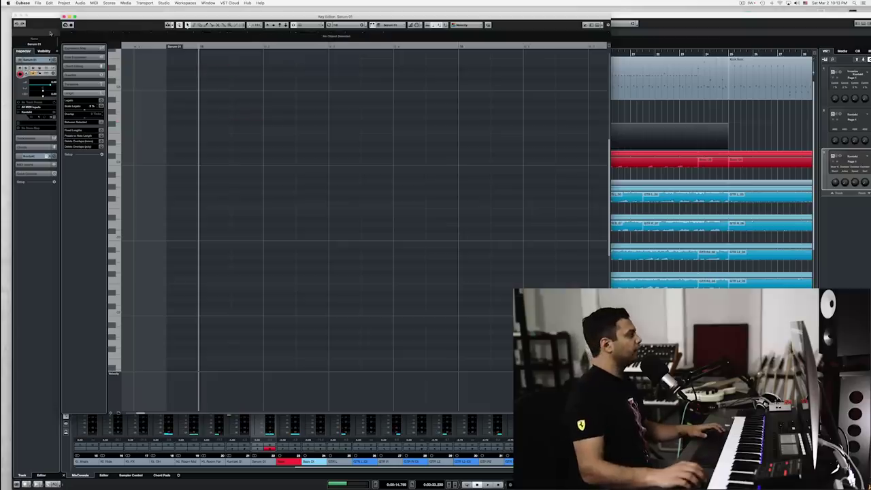
left_click(64, 16)
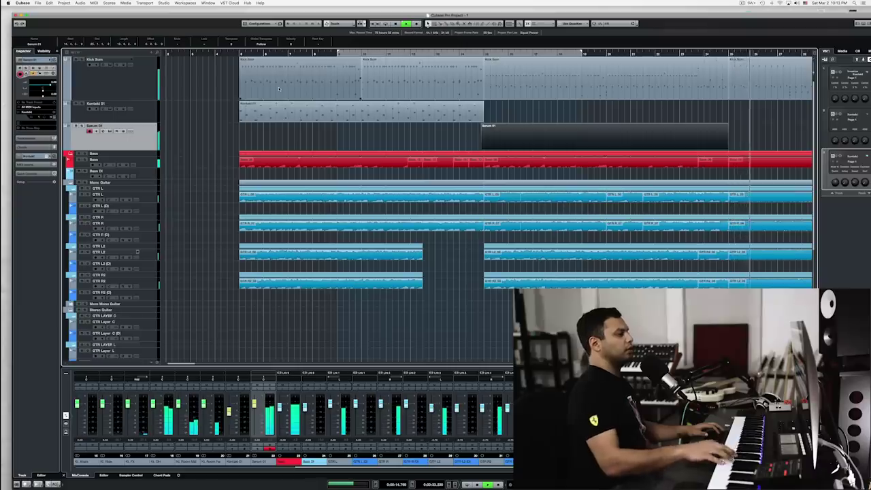
- Try recording a live melody take on the Serum 01 track from bar 14, and undo that recording
key("space")
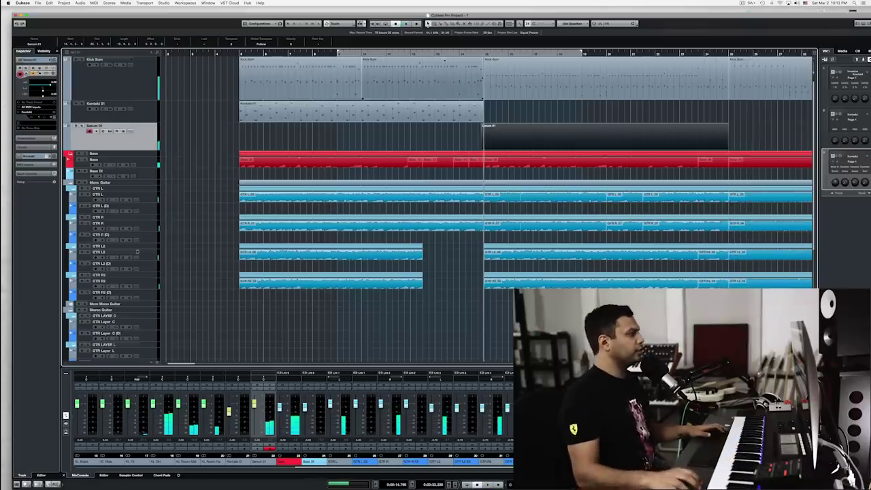
left_click(460, 54)
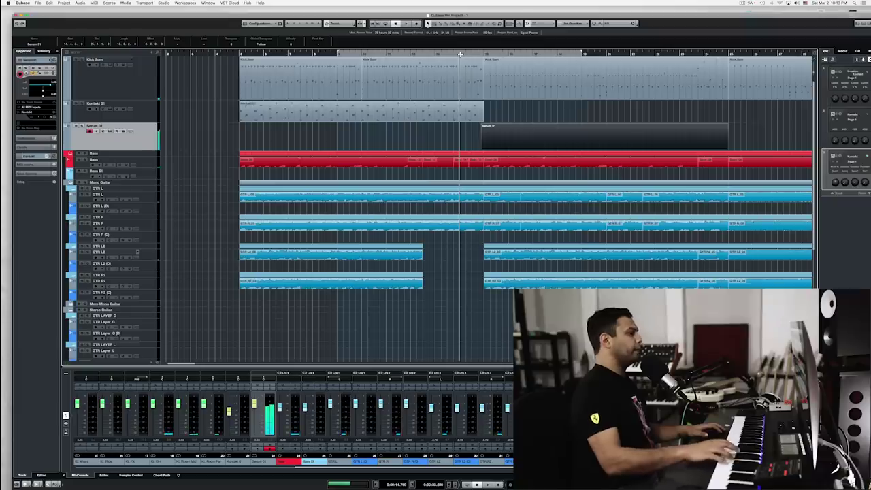
key("KP_Multiply")
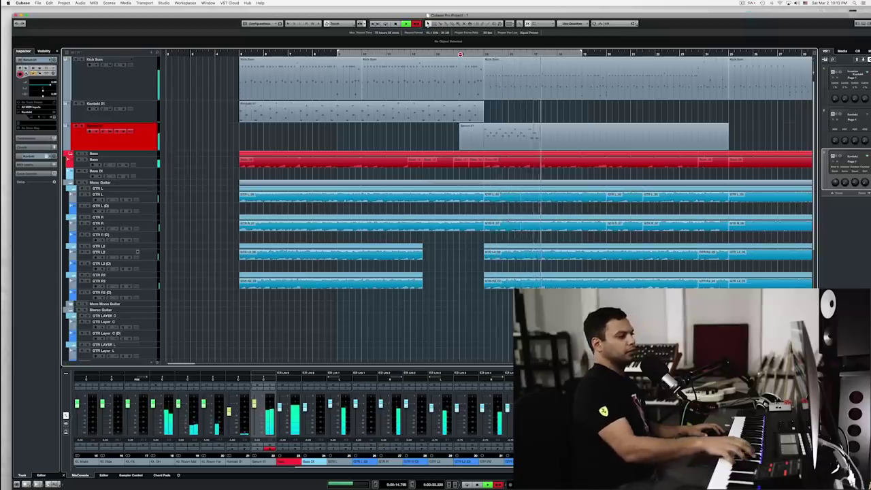
key("space")
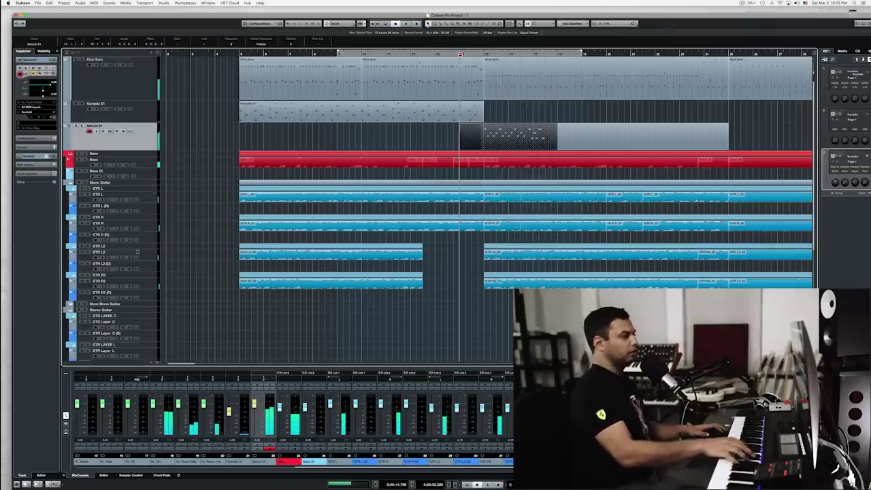
key("super+z")
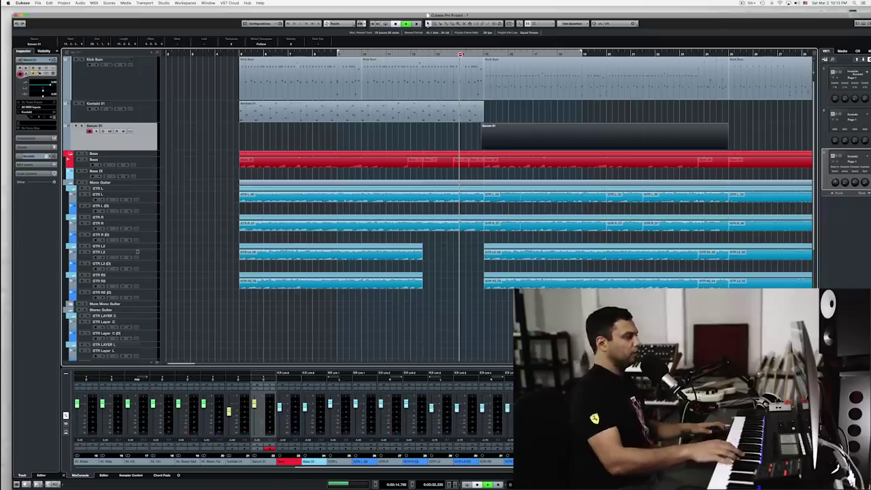
- Perform the melody during playback from bar 14 and capture it on Serum 01 with Retrospective MIDI Record
key("space")
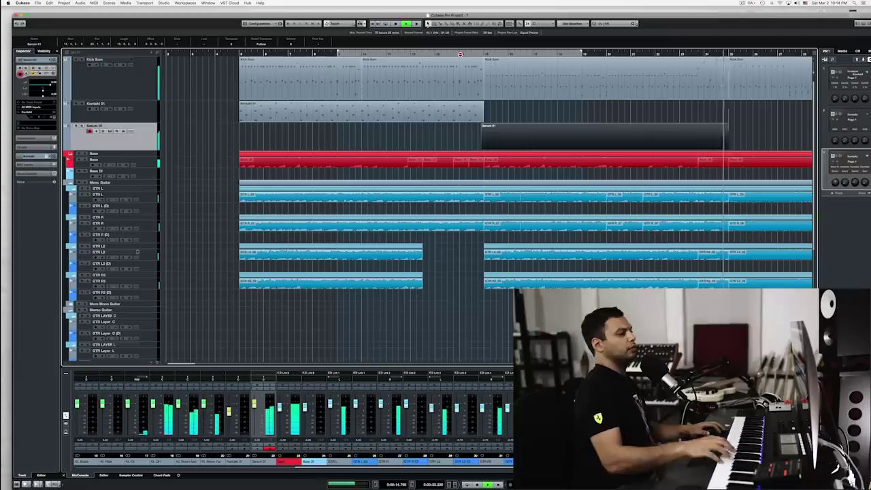
key("space")
left_click(125, 3)
mouse_move(145, 3)
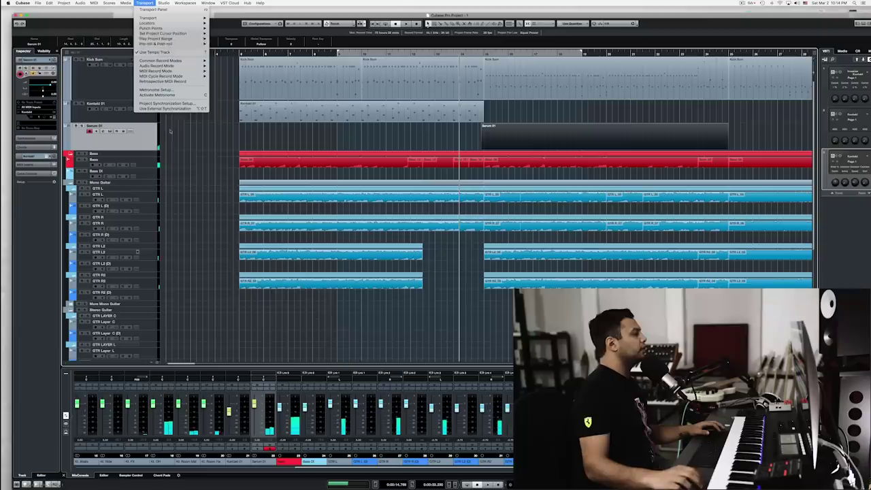
left_click(174, 81)
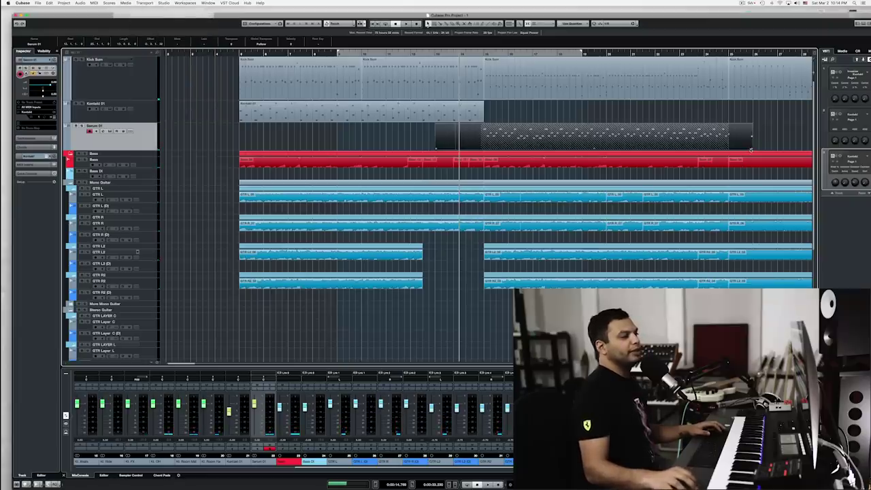
- Delete the empty Serum 01 part beneath the captured take and trim the take's end to just past bar 25
left_click_drag(751, 149, 705, 148)
left_click(711, 145)
key("Delete")
left_click(704, 149)
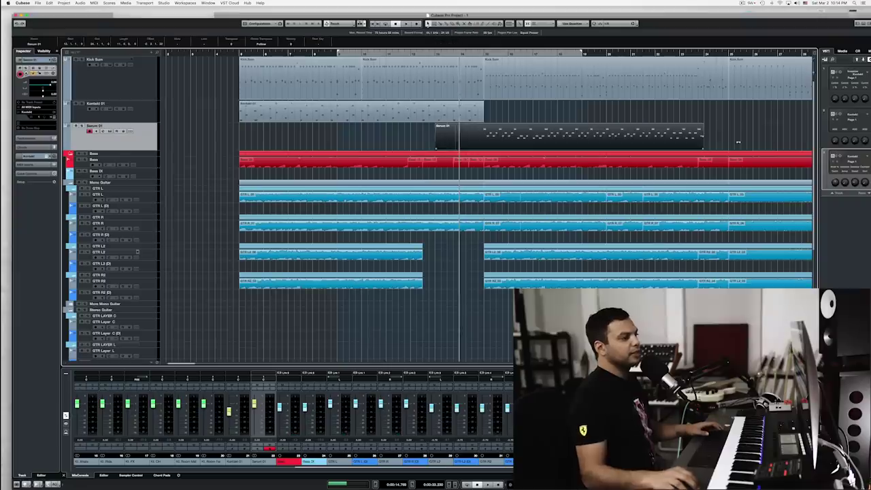
left_click_drag(738, 143, 738, 143)
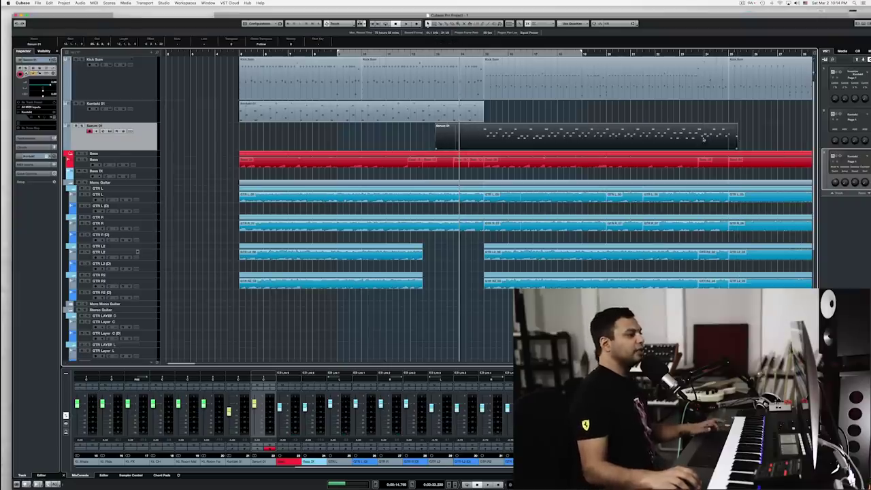
- Open the captured Serum 01 part in the Key Editor and delete its final note at bar 25
left_click(717, 124)
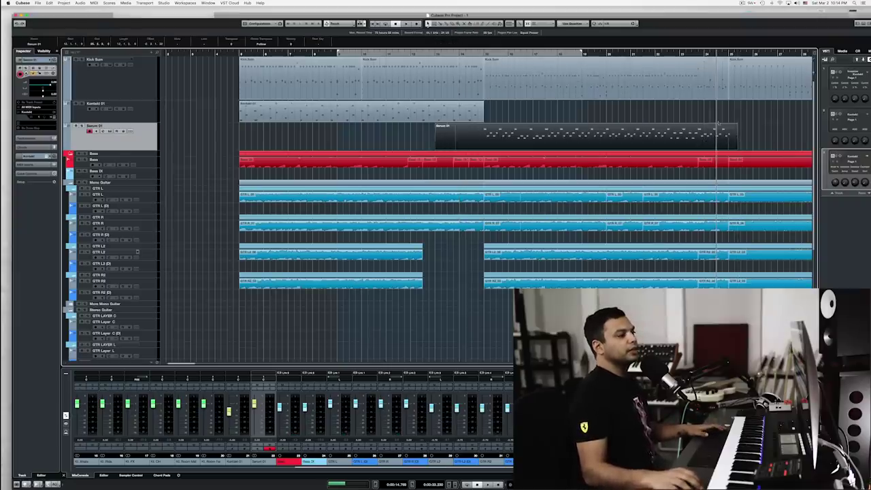
double_click(708, 138)
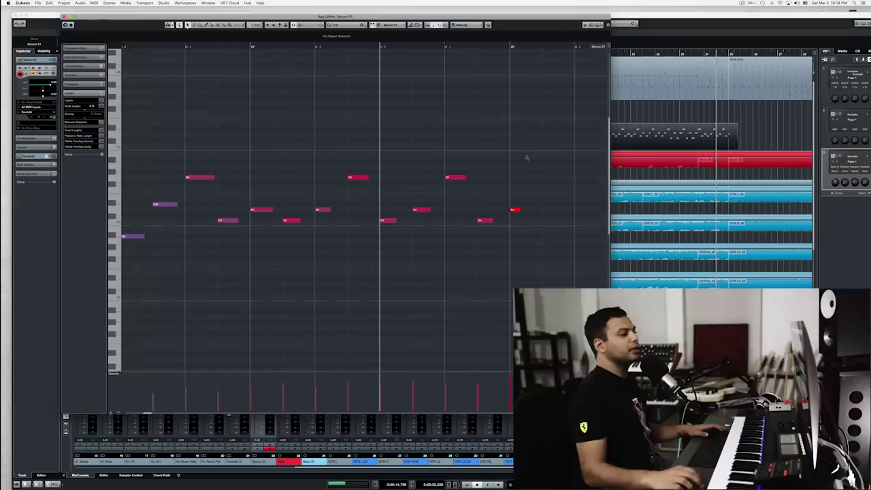
left_click(516, 209)
key("Delete")
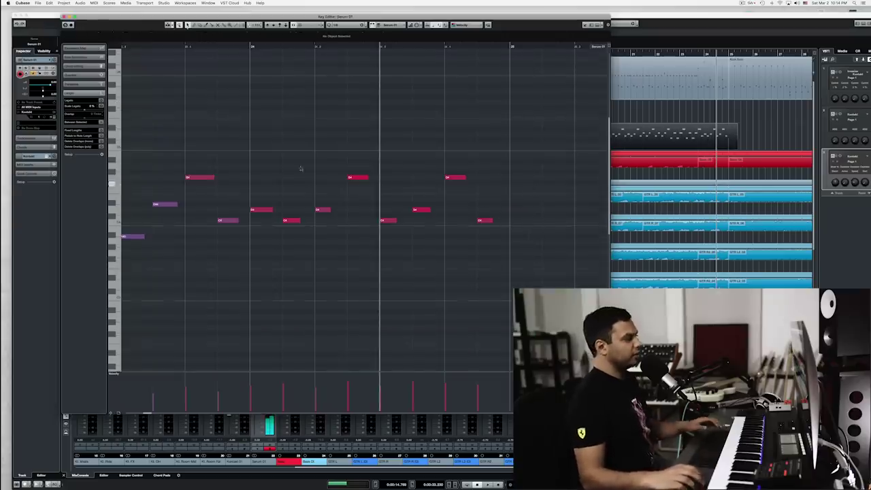
- Play back the captured Serum 01 melody from bar 15 and close the Key Editor while listening
key("g")
key("g")
key("g")
key("g")
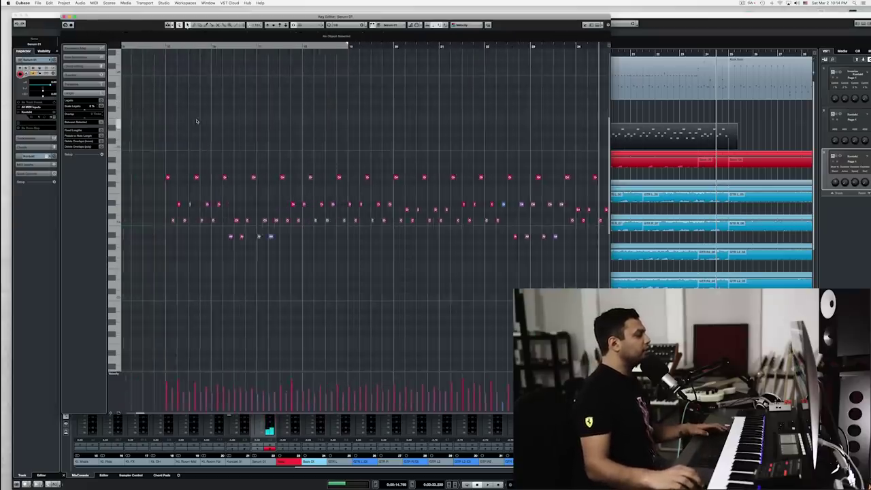
left_click(181, 48)
key("space")
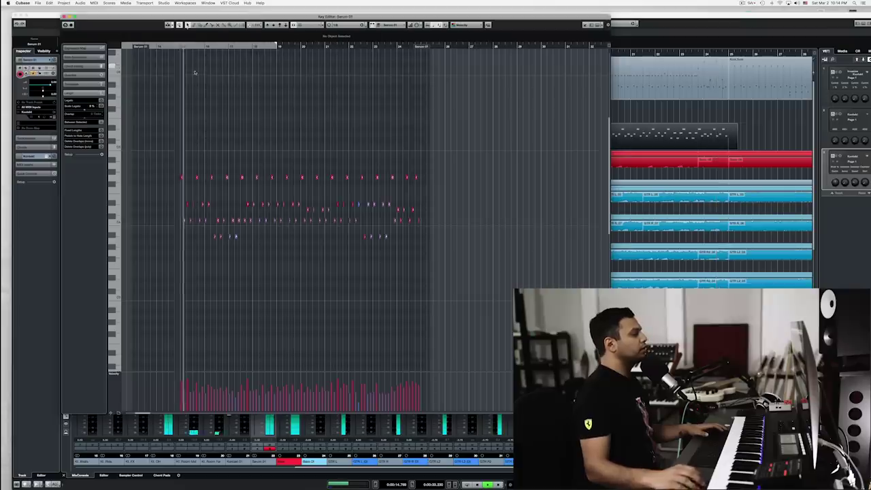
left_click(64, 17)
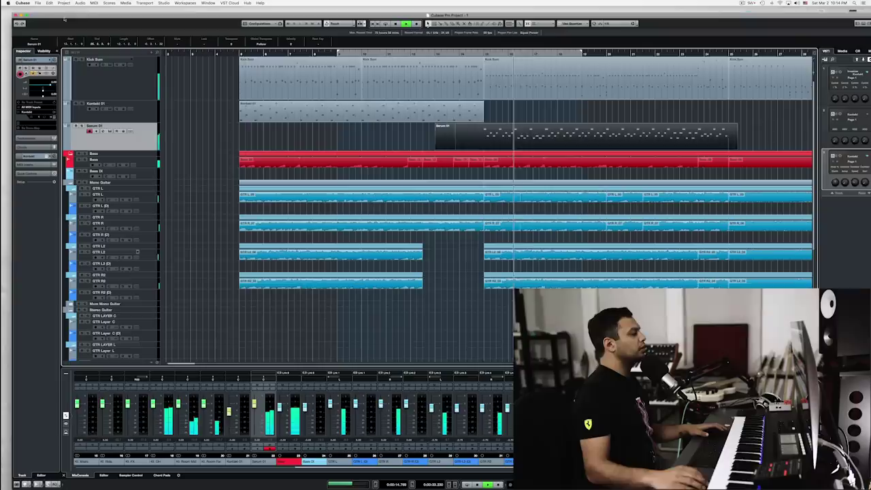
left_click(517, 113)
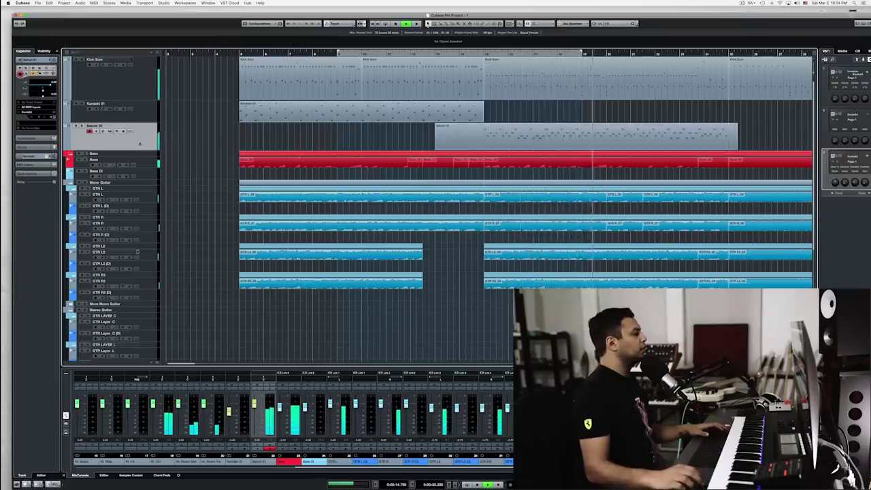
key("space")
- Insert the FabFilter Pro-Q 2 equalizer in the first insert slot of the Serum 01 channel
left_click(115, 131)
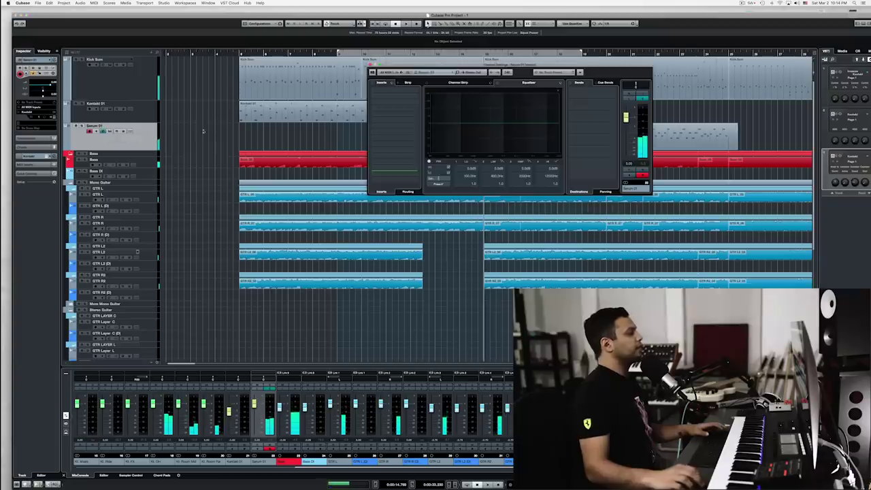
left_click(395, 91)
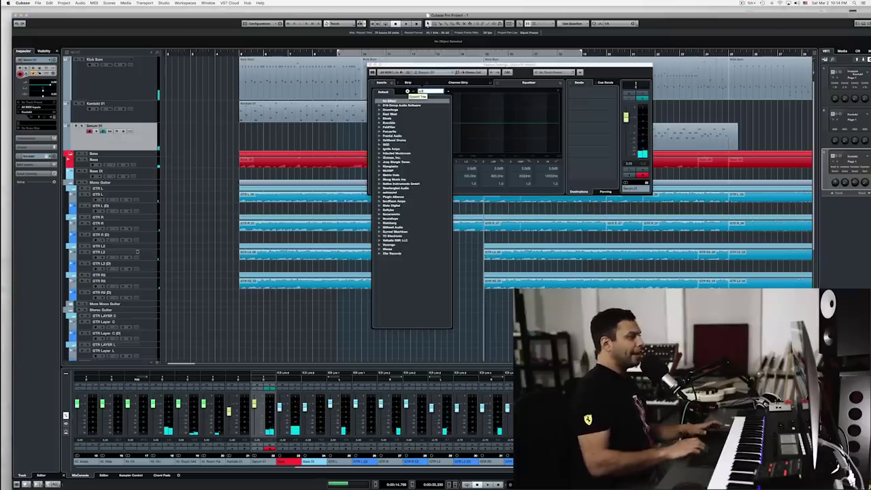
type("eq")
key("Return")
- Add a low cut and a low-mid bell cut to the Serum 01 equalizer during playback, and close the plug-in and channel settings
key("space")
mouse_move(338, 182)
left_mouse_down()
mouse_move(412, 179)
mouse_move(428, 188)
mouse_move(426, 202)
left_mouse_up()
scroll(426, 207, "down", 3)
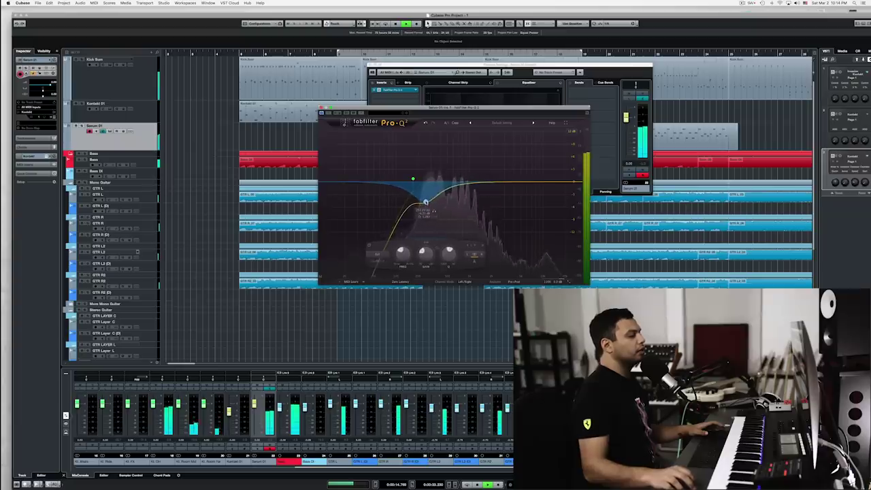
left_click(322, 107)
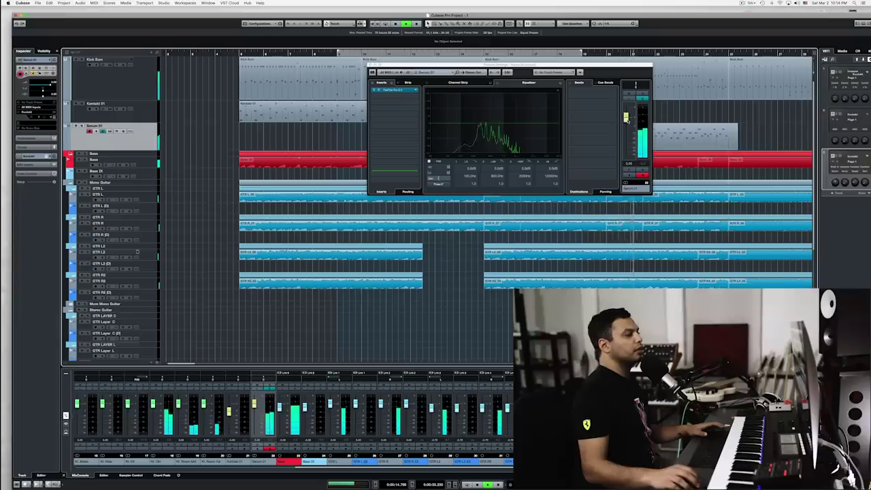
left_click(370, 65)
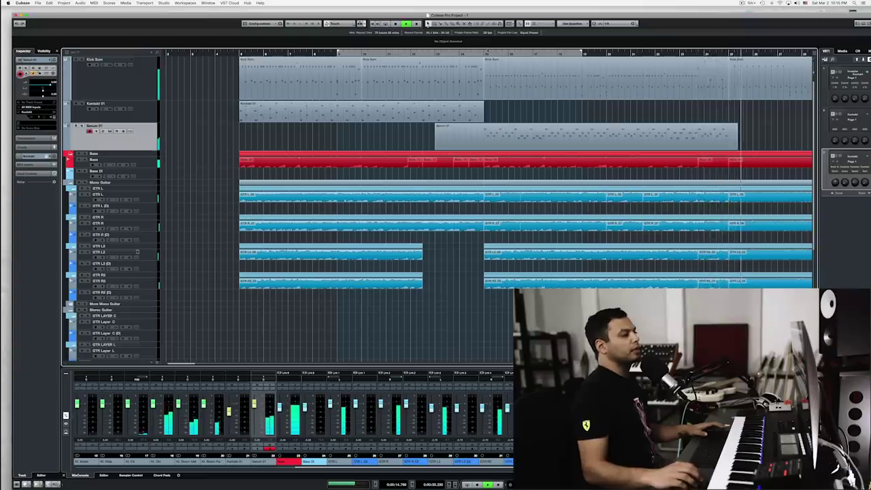
- Reopen the Serum 01 part, transpose all its notes up one octave and play them from bar 15
double_click(484, 54)
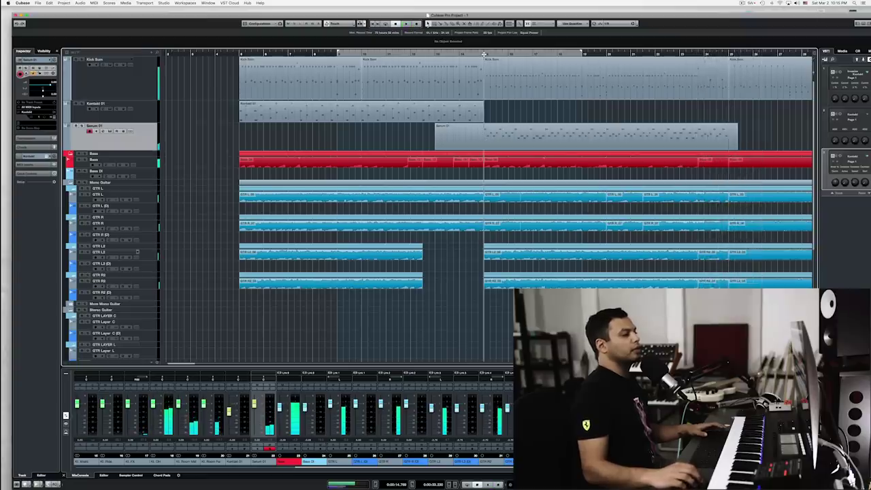
left_click(502, 135)
double_click(502, 134)
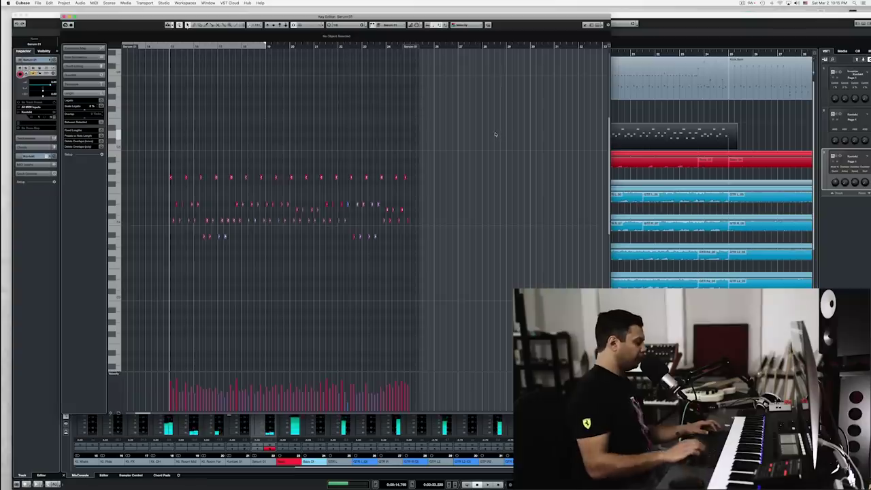
key("space")
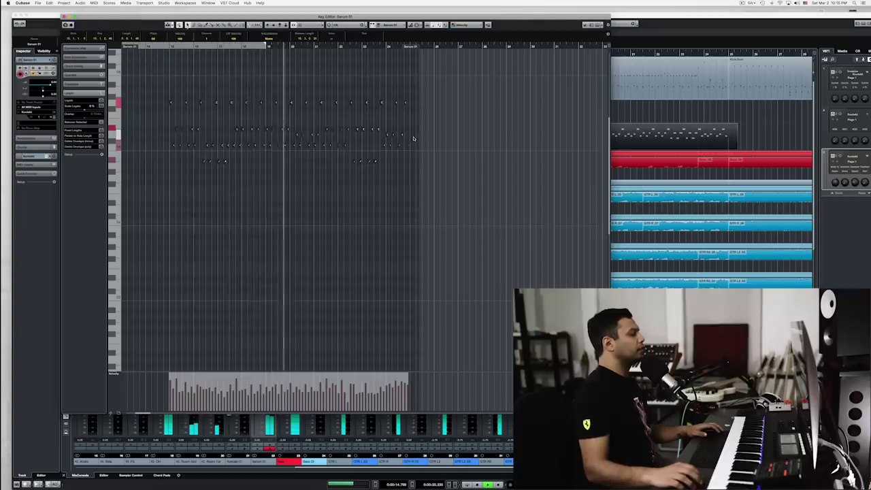
key("space")
- Duplicate all the Serum 01 notes in place, transpose the copies down one octave and audition the doubled melody
left_click_drag(158, 180, 494, 50)
key("super+v")
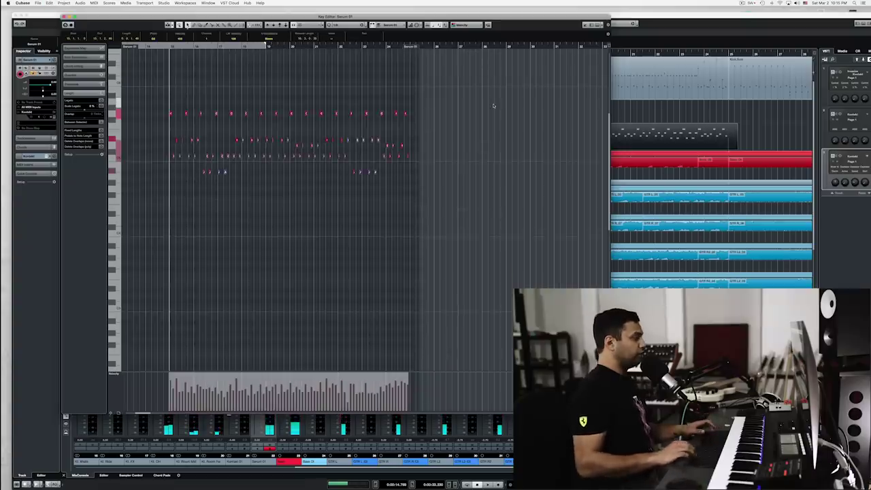
key("shift+Down")
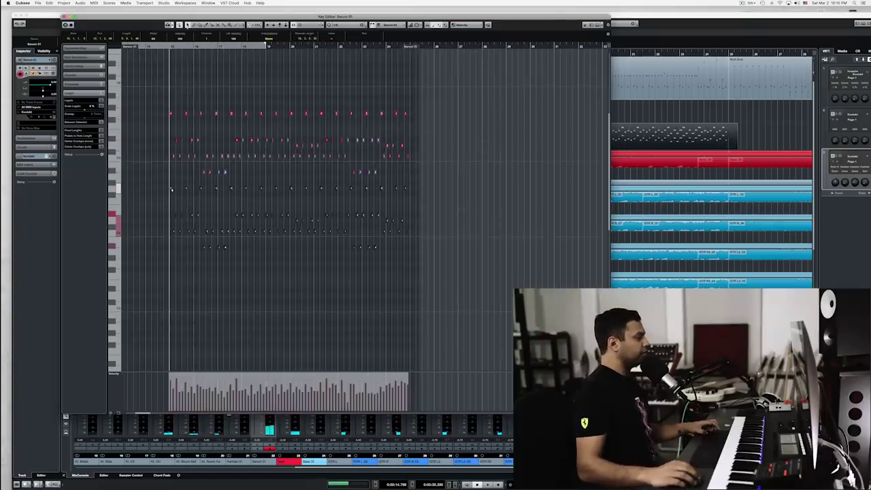
key("space")
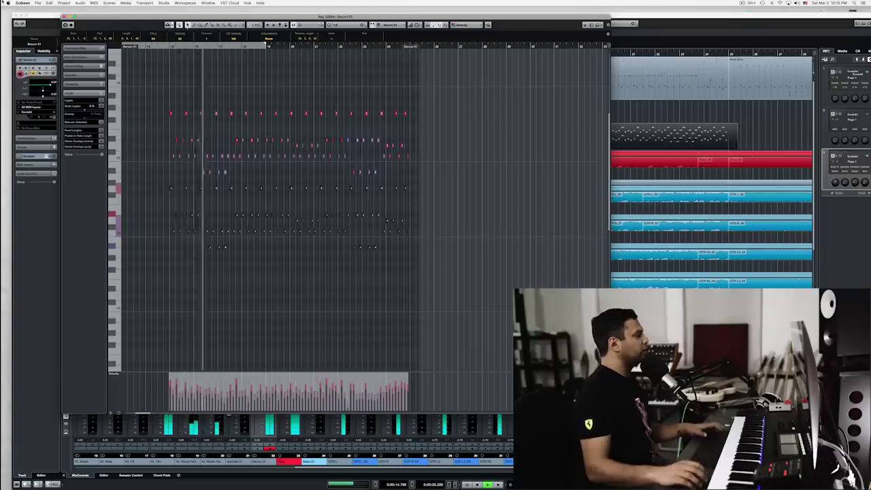
key("space")
left_click(64, 17)
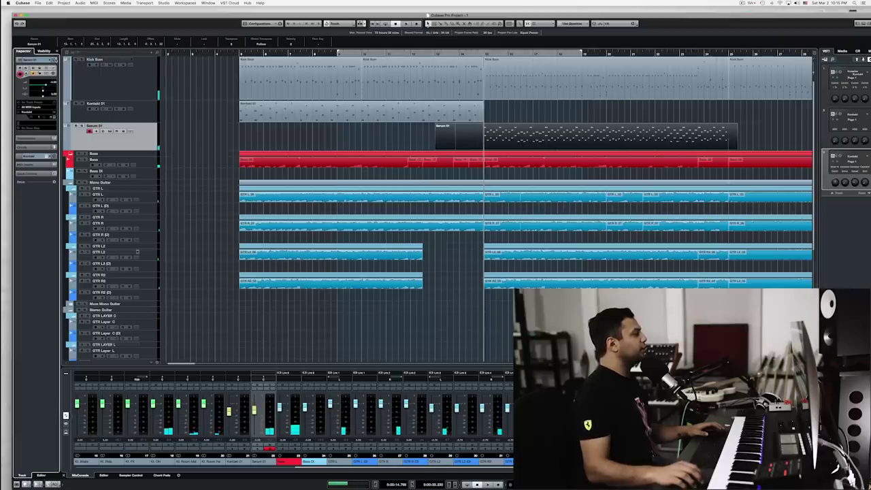
- Insert the ValhallaShimmer reverb on the Serum 01 channel ahead of the equalizer
key("e")
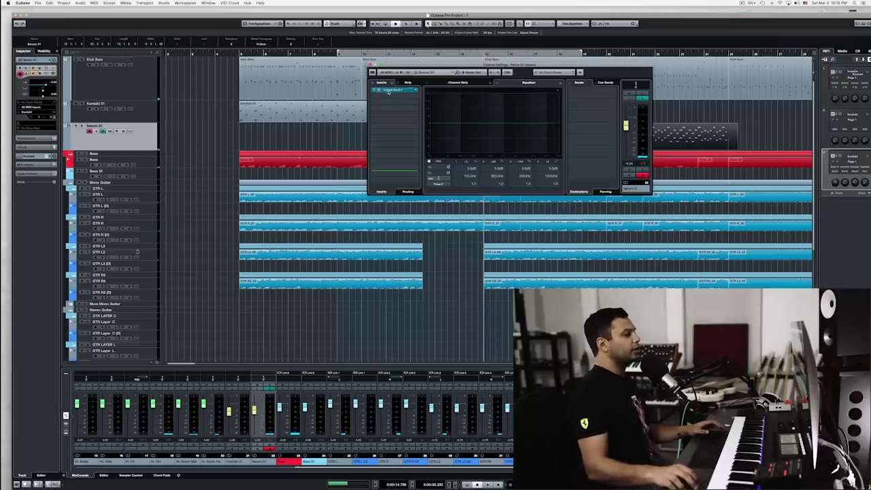
left_click(388, 92)
type("val")
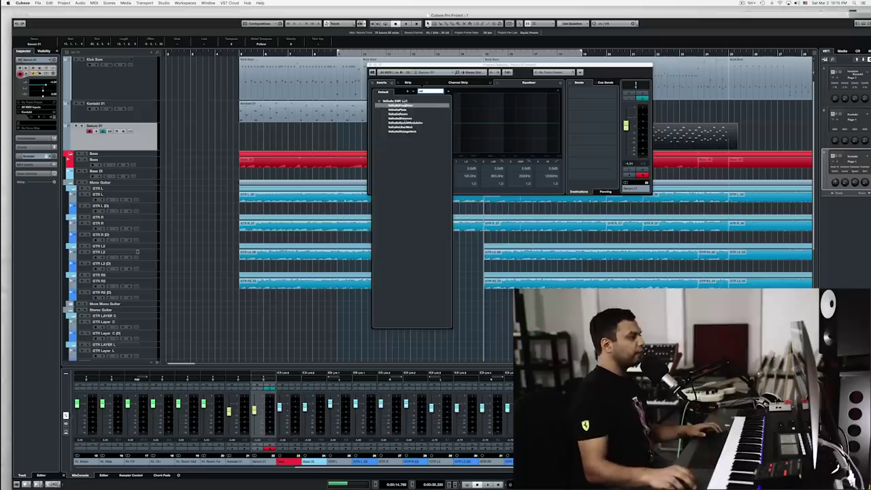
left_click(398, 118)
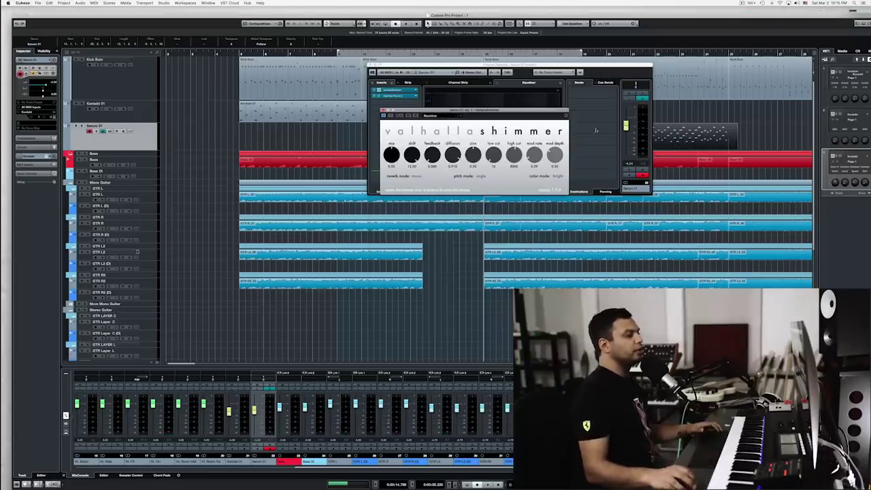
- Audition Serum 01 soloed, raise the ValhallaShimmer feedback to about 0.2, and close the reverb
left_click(644, 92)
key("space")
left_click(378, 91)
left_click(378, 90)
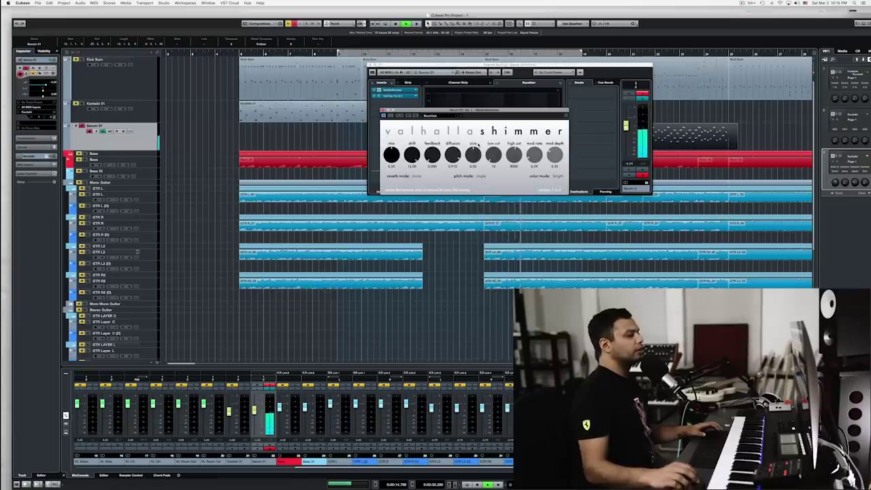
key("Escape")
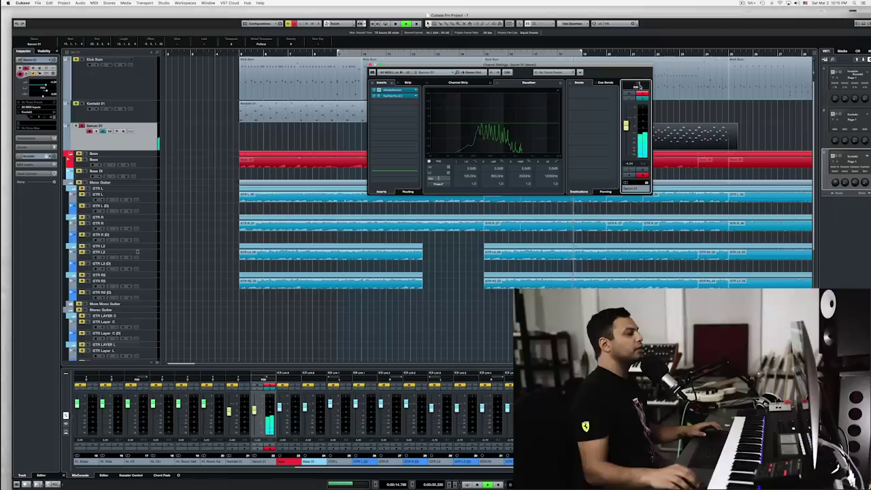
left_click(387, 89)
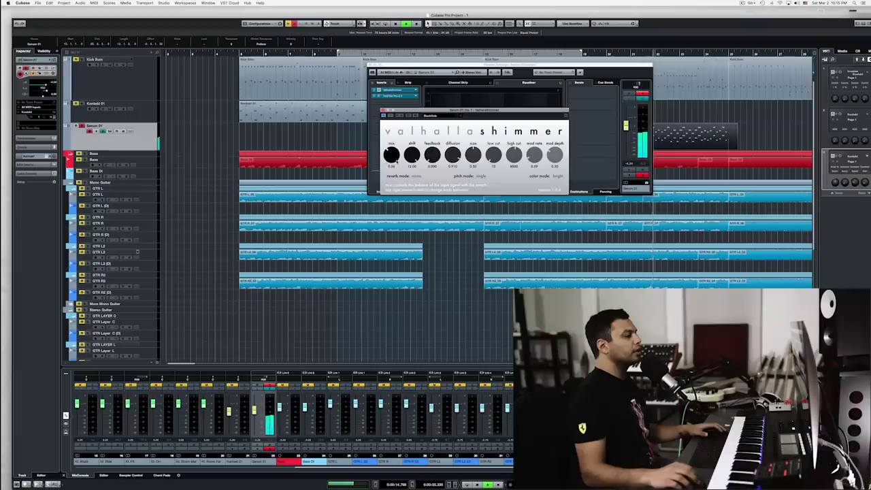
left_click_drag(431, 154, 430, 141)
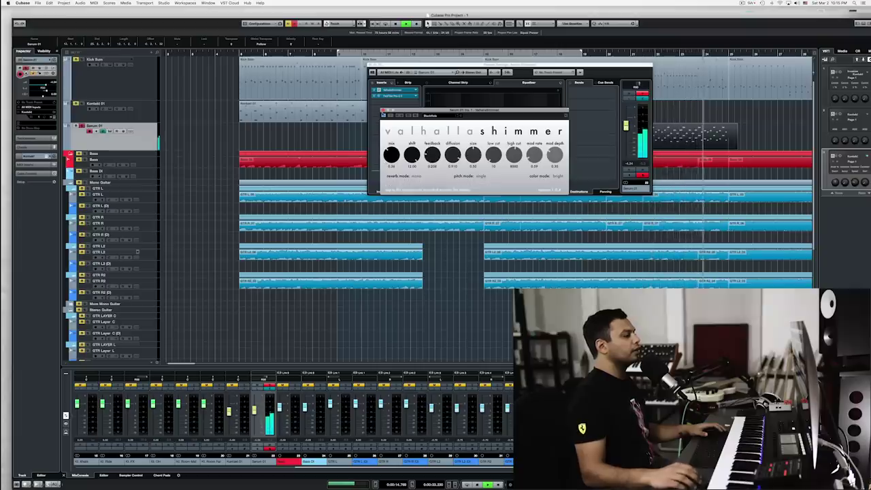
key("space")
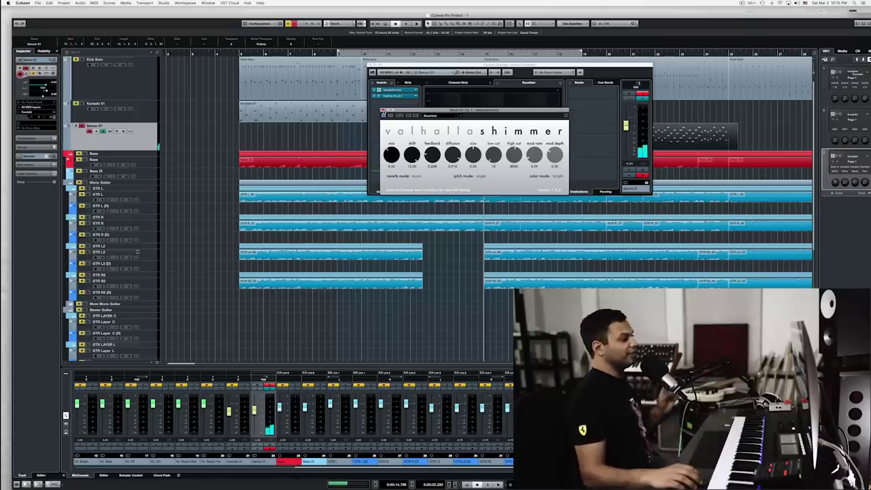
left_click(383, 111)
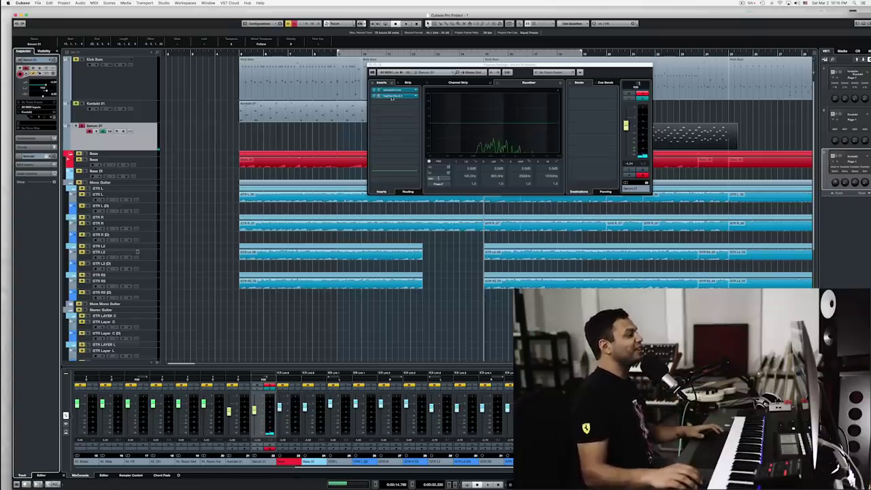
- Check the low cut and bell bands in the Serum 01 equalizer, audition the synth in the full mix and close its channel settings
left_click(378, 98)
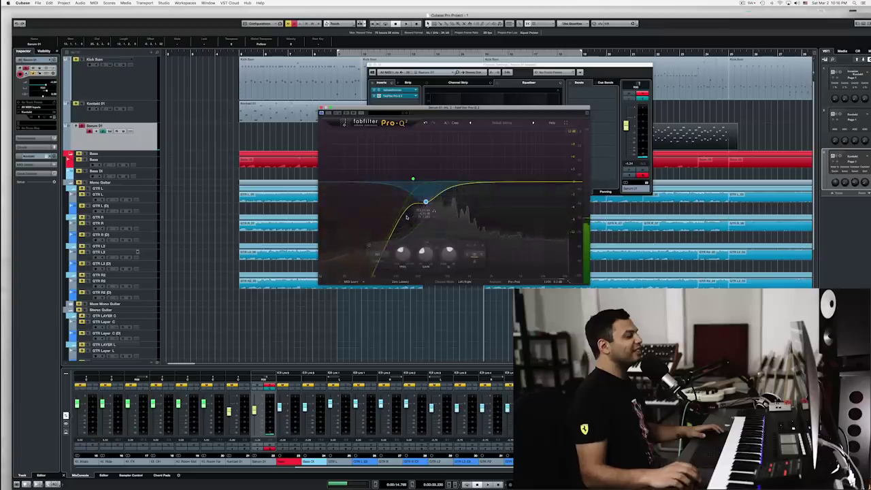
left_click(413, 180)
left_click(427, 202)
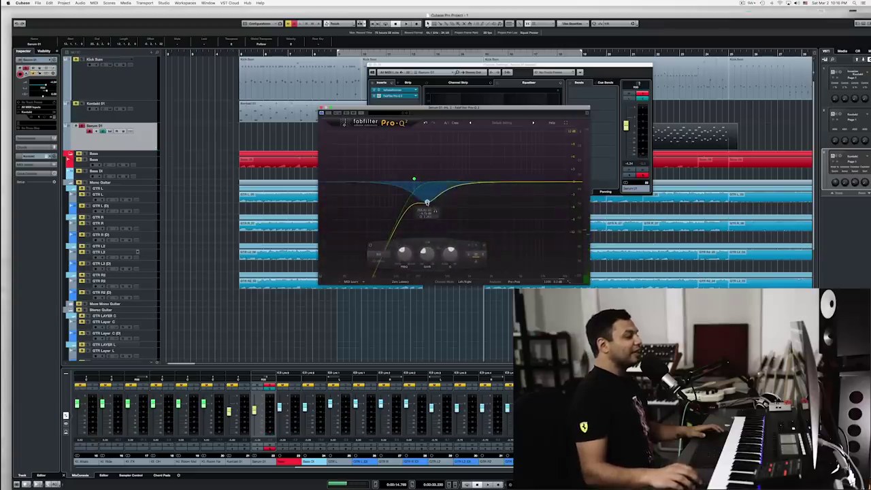
left_click(320, 110)
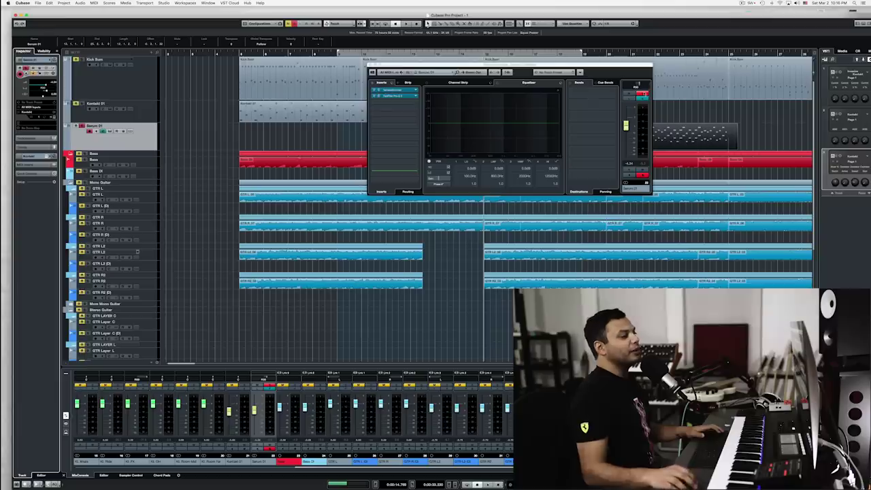
key("space")
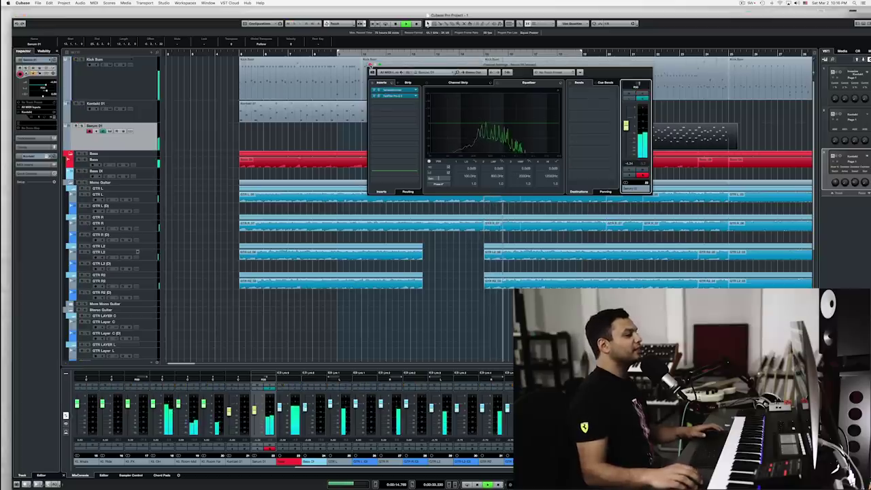
left_click(371, 65)
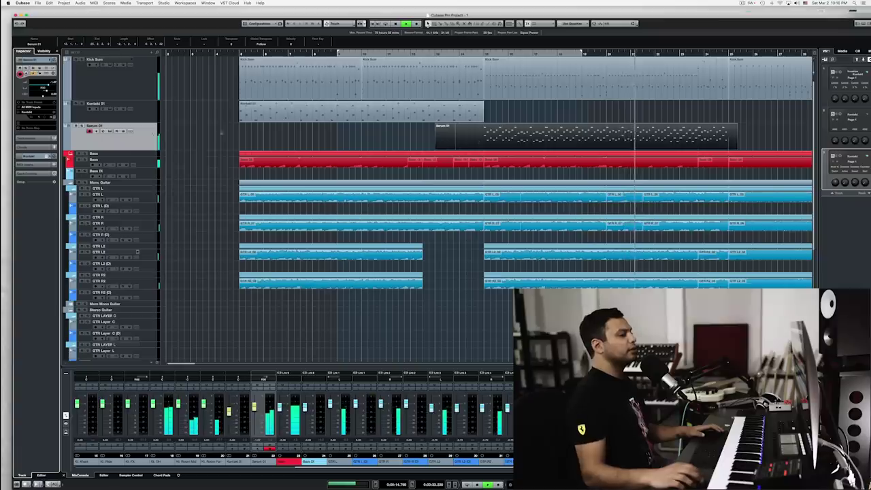
- Stop playback and remove the opening of the Serum 01 part so that it starts at bar 15
key("space")
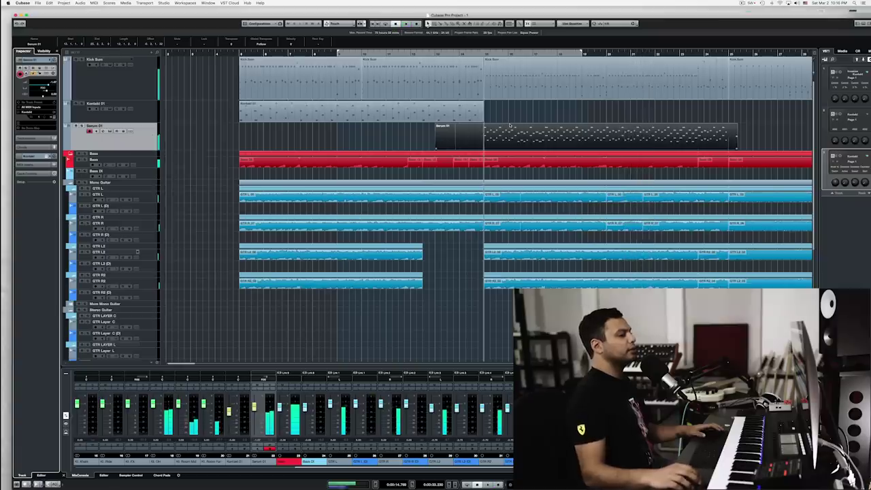
left_click(476, 136)
key("Delete")
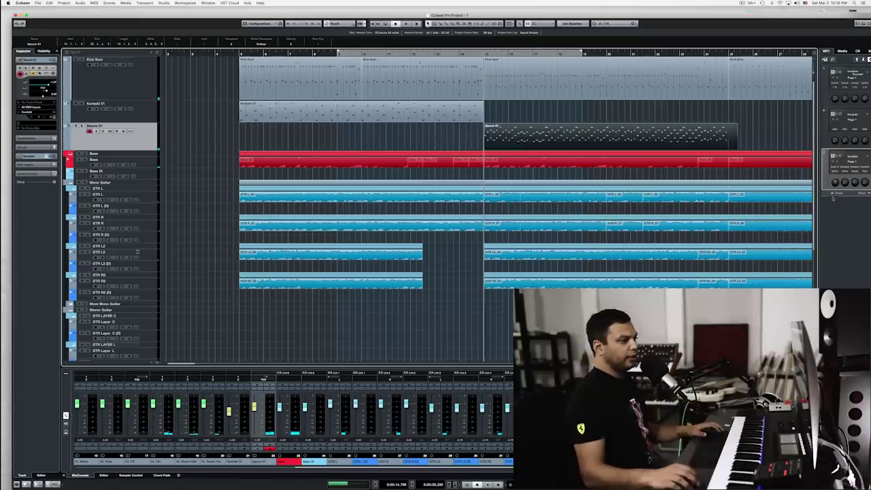
- Add an instrument track with the Synth1 synthesizer below Serum 01 and move the plug-in window clear of the tracks
key("t")
left_click(409, 138)
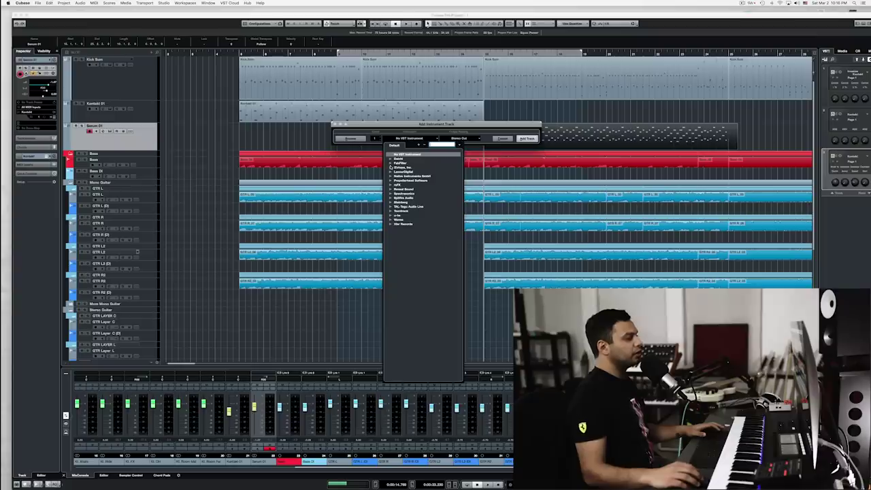
left_click(390, 159)
left_click(403, 163)
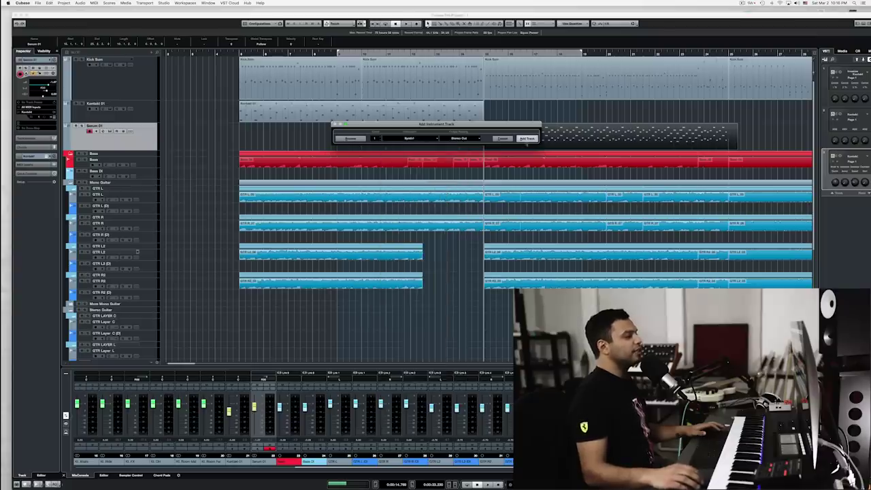
left_click(527, 139)
left_click_drag(490, 91, 522, 155)
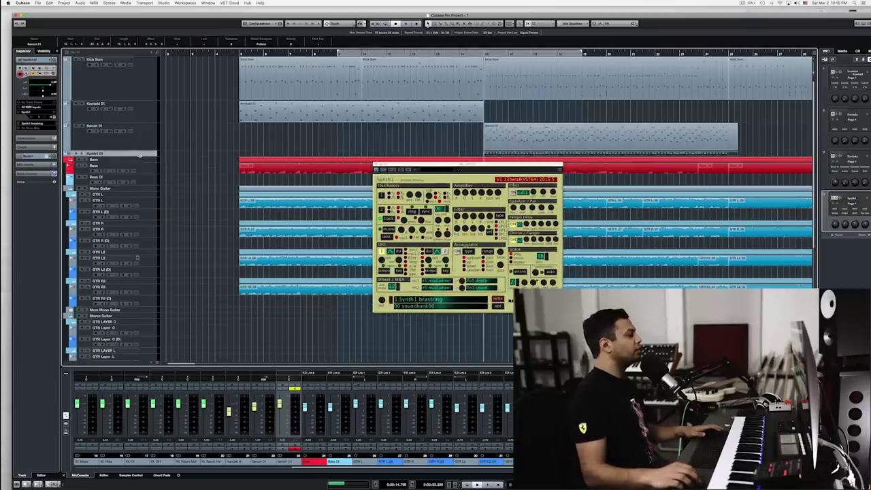
- Enlarge the Synth1 01 track, copy the Serum 01 part onto it at bar 15 and audition it soloed
left_click_drag(139, 156, 140, 178)
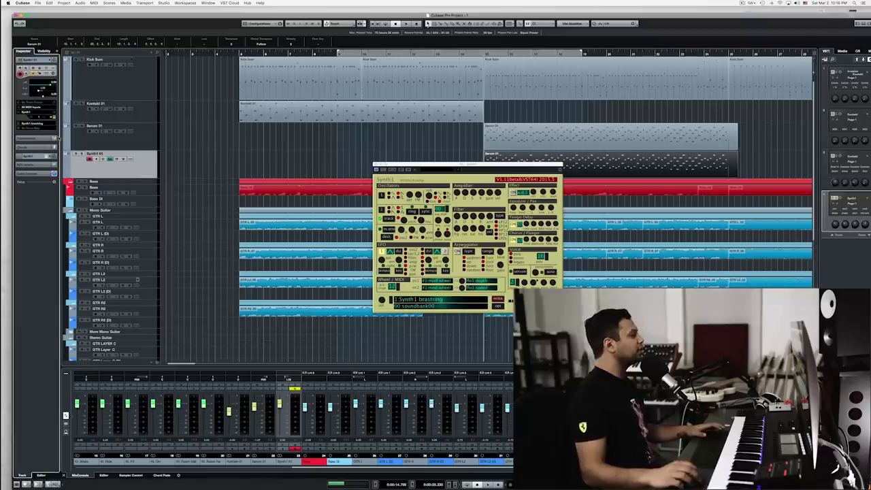
key("space")
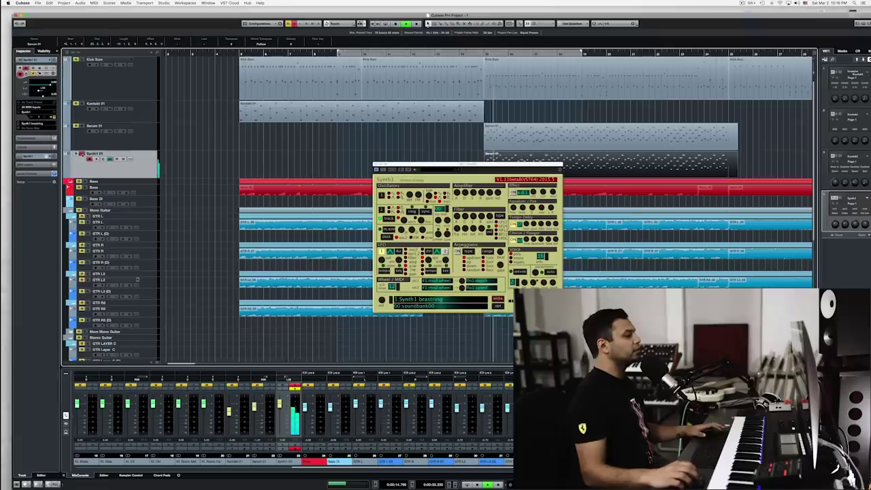
key("space")
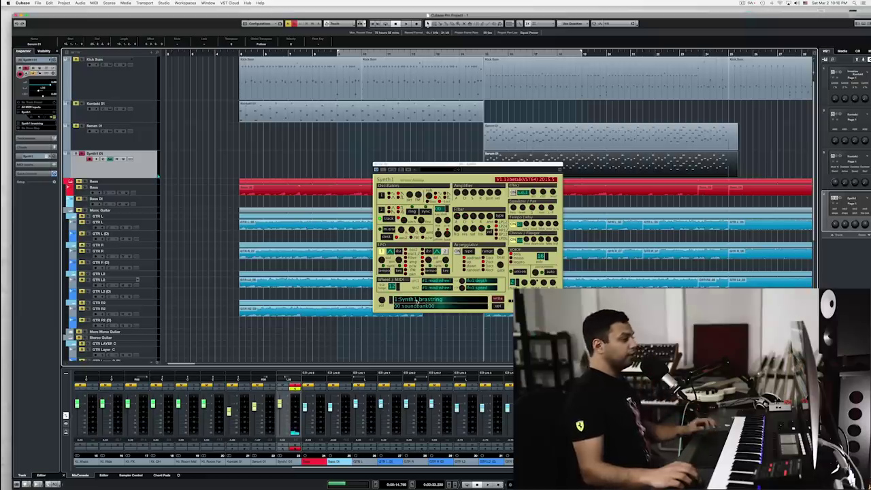
- Load the Synth1 preset 25 Accoustic Guitar from soundbank00 and audition the melody with it
left_click(389, 299)
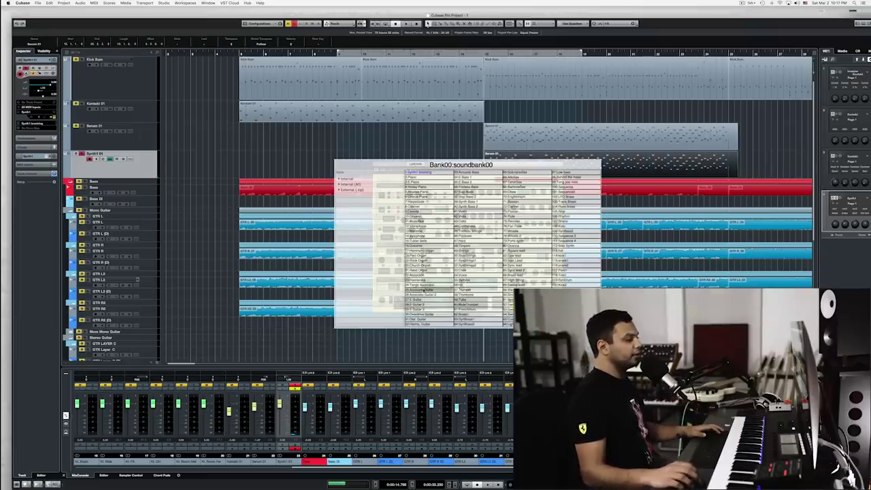
left_click(425, 291)
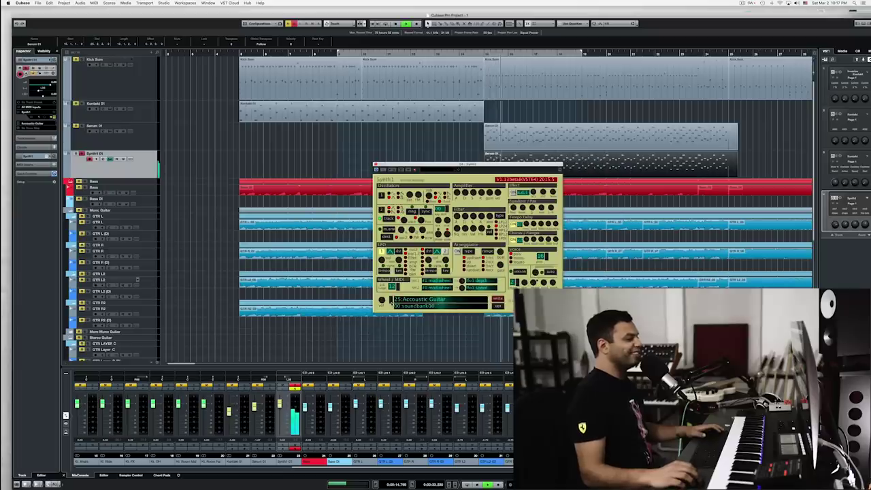
key("space")
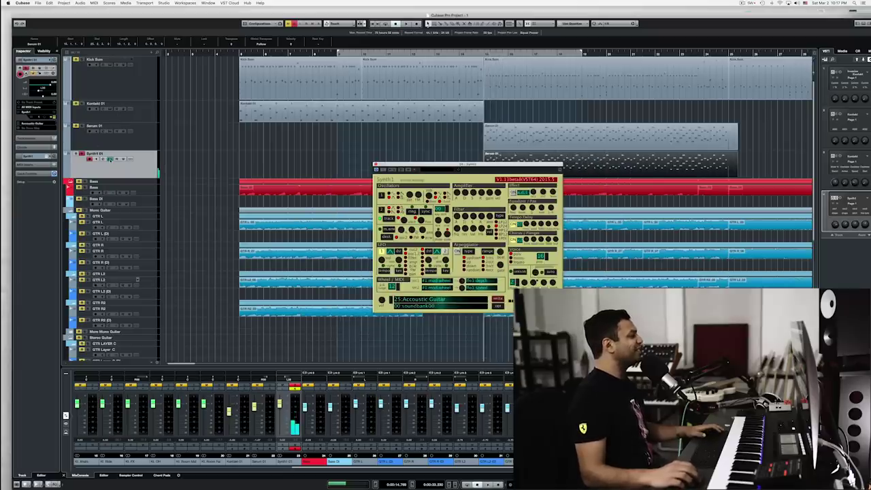
- Insert the EchoBoy Jr. delay in the first insert slot of the Synth1 01 channel
left_click(54, 59)
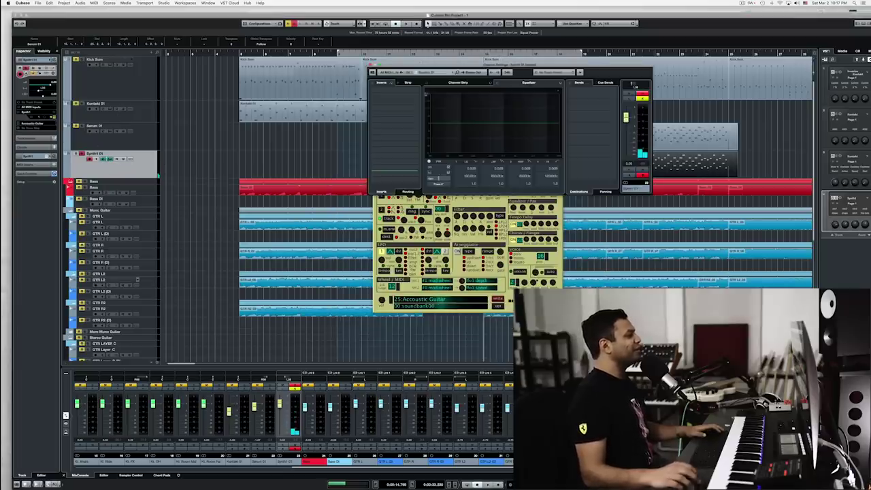
left_click(402, 92)
type("echo")
left_click(400, 123)
- Set the EchoBoy Jr. echo time to a dotted 1/8 note while auditioning the Synth1 01 melody
key("space")
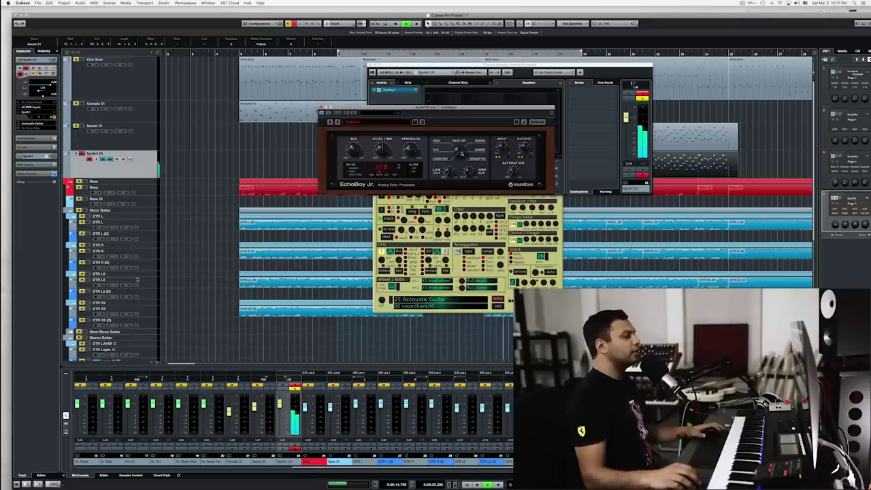
key("space")
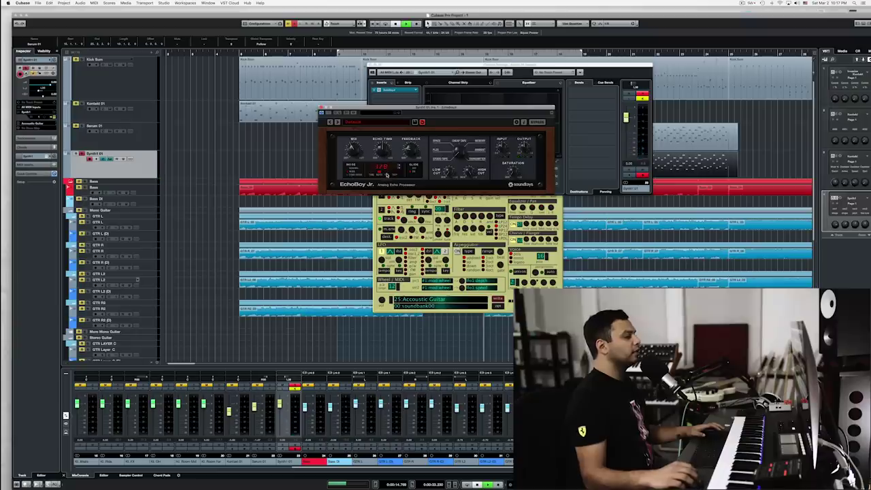
key("space")
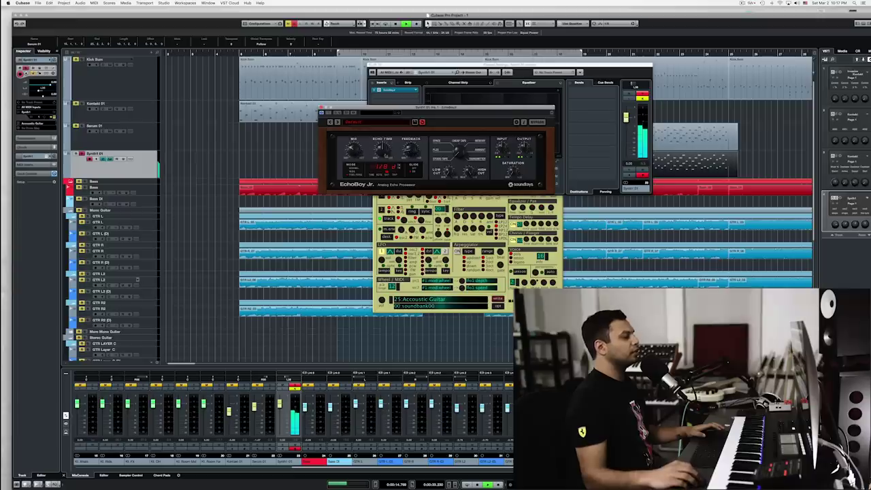
key("space")
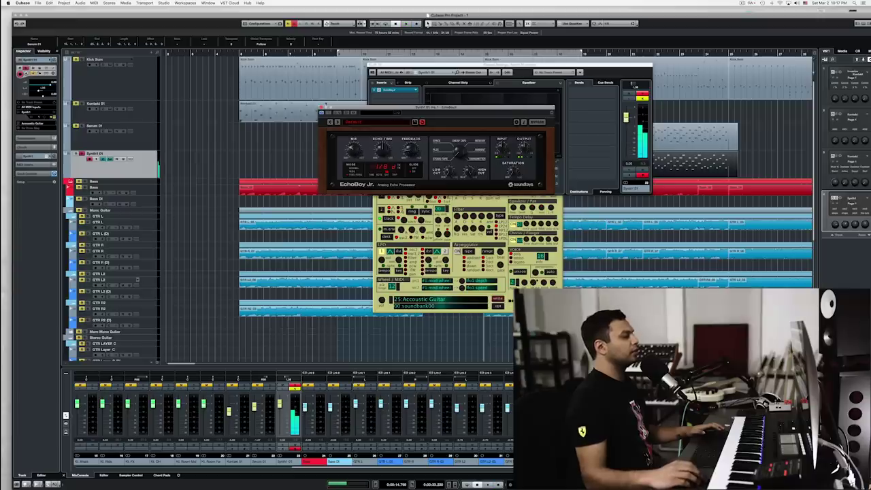
- Insert the ValhallaVintageVerb reverb after the delay on the Synth1 01 channel
left_click(378, 97)
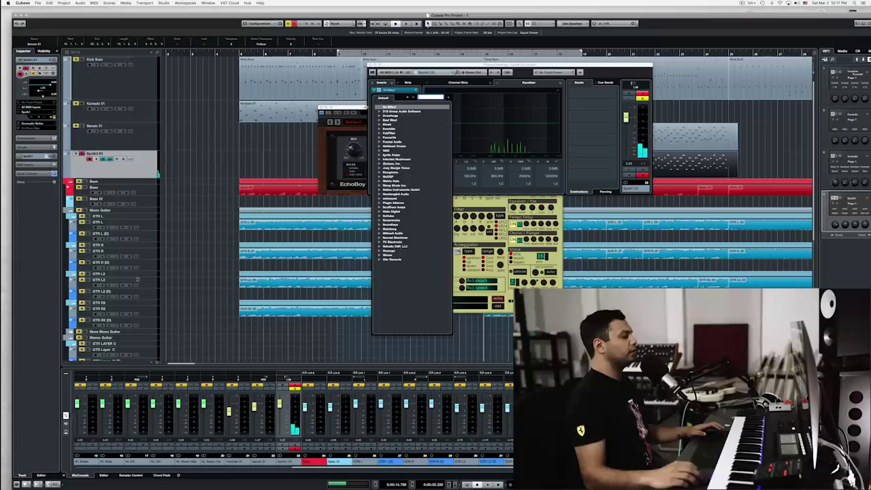
type("val")
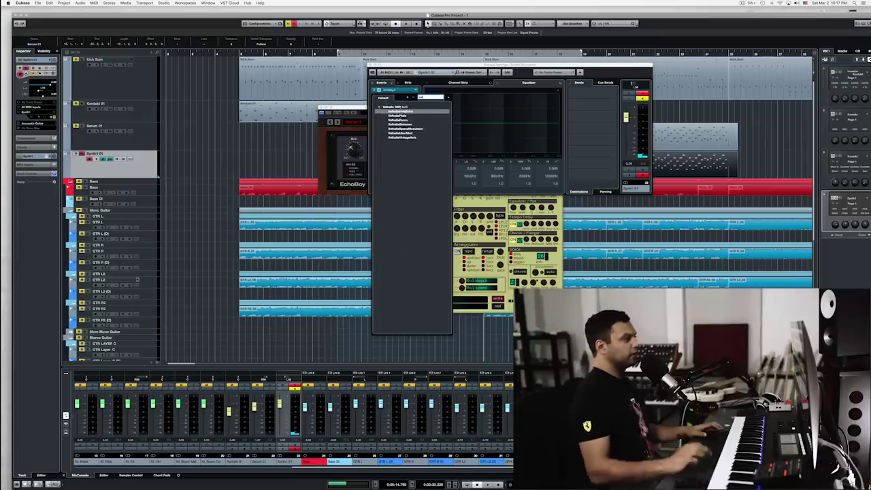
key("Down")
key("Down")
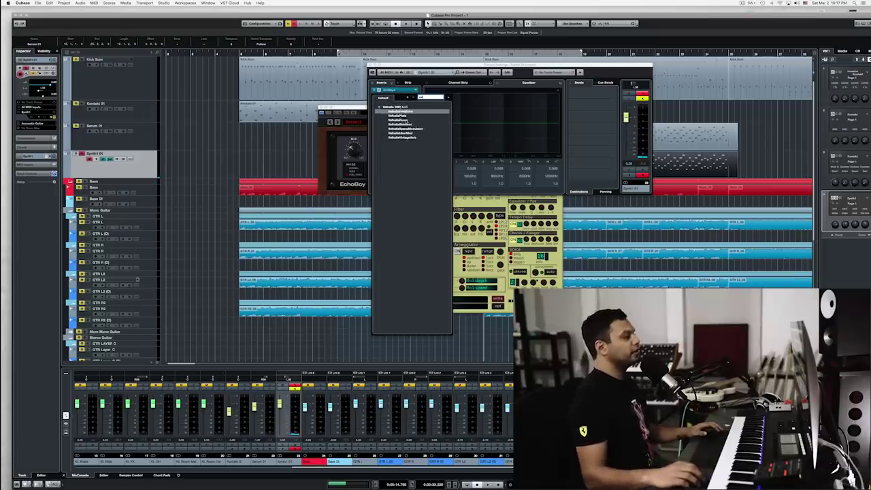
left_click(407, 137)
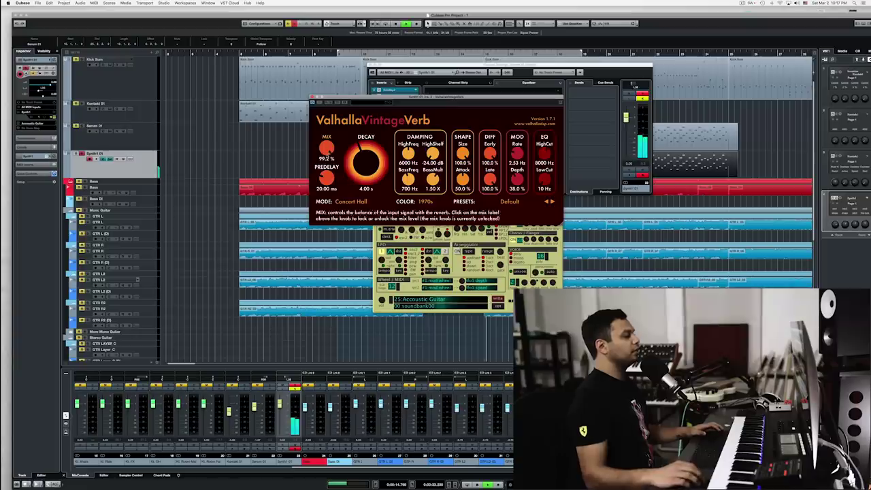
- Set the ValhallaVintageVerb mix to 36%, decay to 2.29 s and high cut to 4870 Hz during playback, and close it
left_click_drag(326, 148, 367, 174)
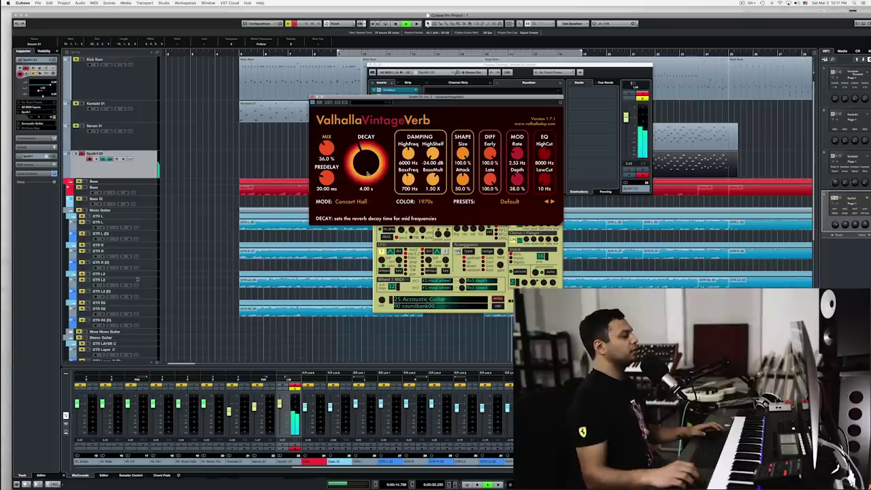
left_click_drag(544, 154, 544, 163)
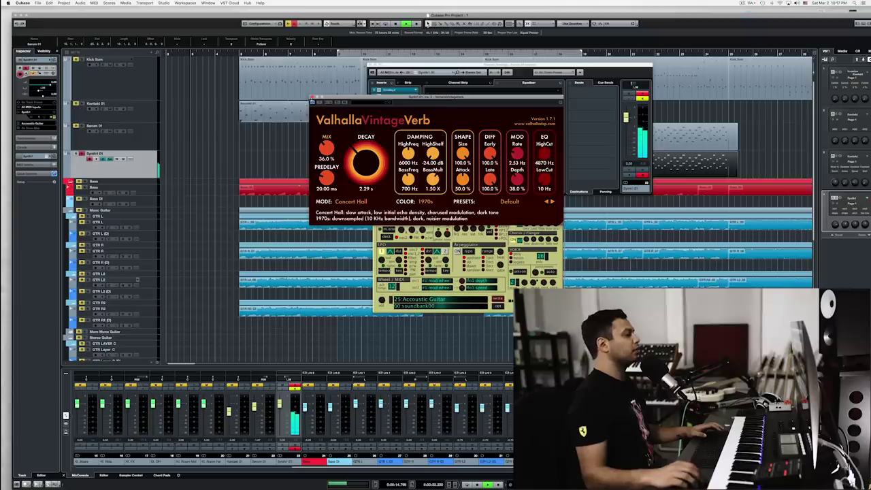
left_click(312, 96)
left_click(319, 104)
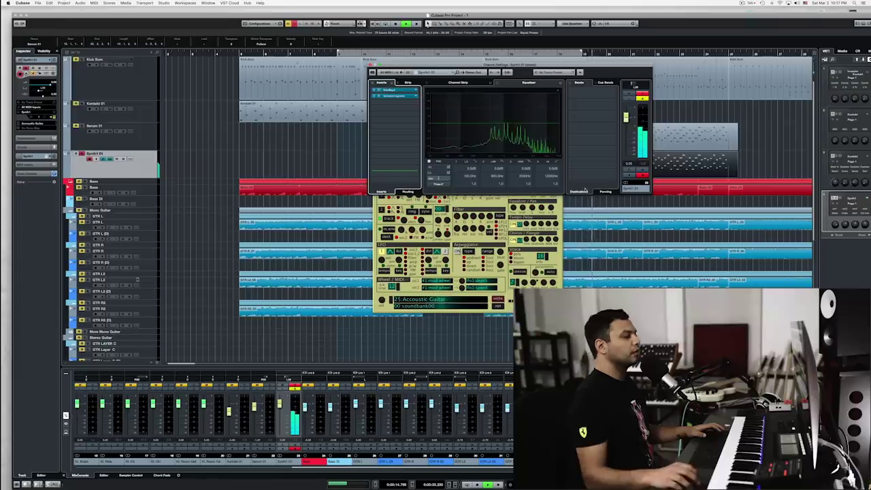
- Check the EchoBoy Jr. settings on the Synth1 01 channel, close it and audition the track within the full mix
left_click(394, 90)
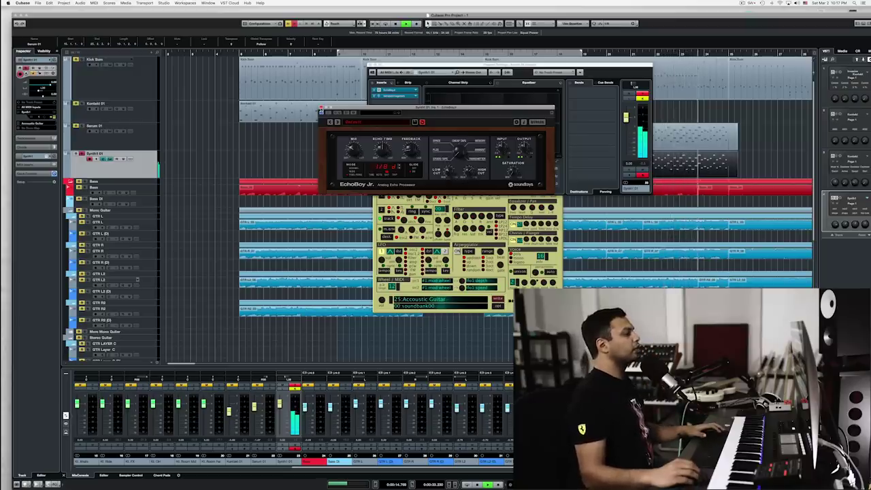
left_click(378, 90)
key("space")
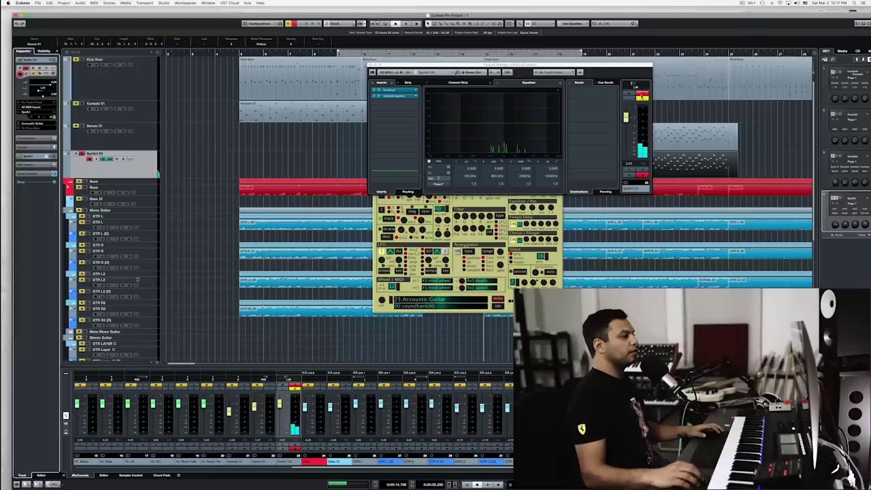
key("space")
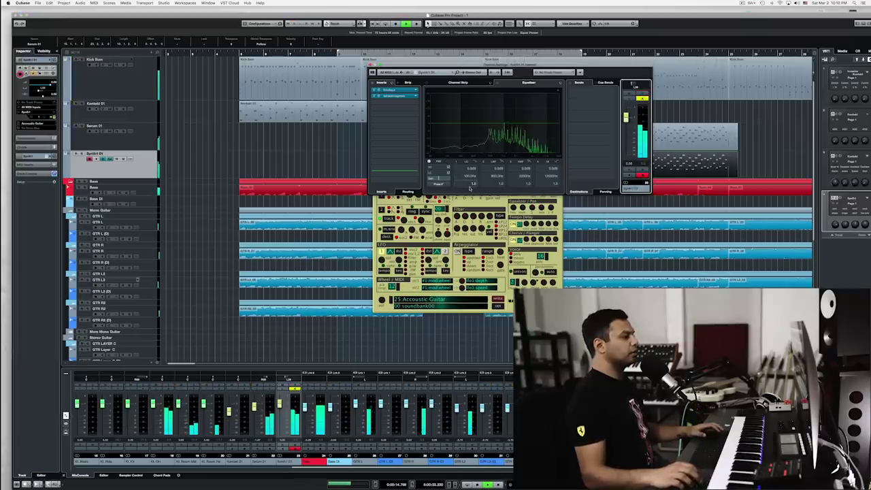
key("space")
- Load the Harp preset in Synth1, audition it with the full mix and close the channel settings
left_click(391, 301)
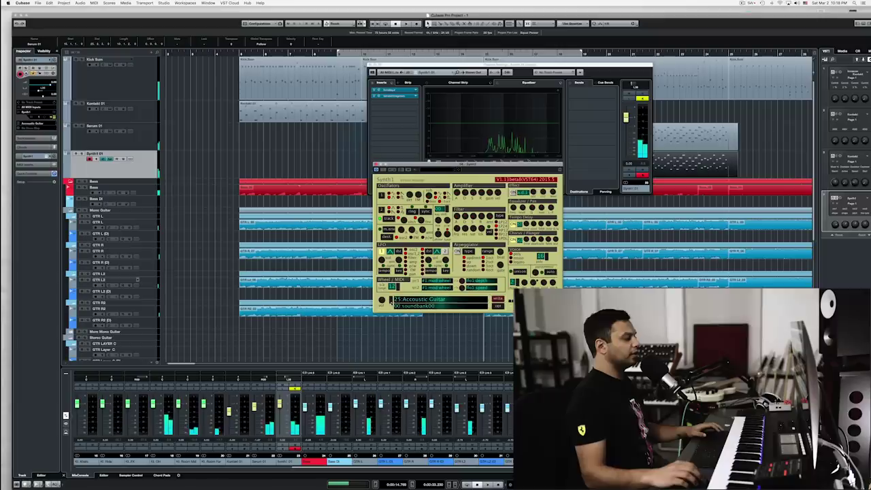
left_click(429, 299)
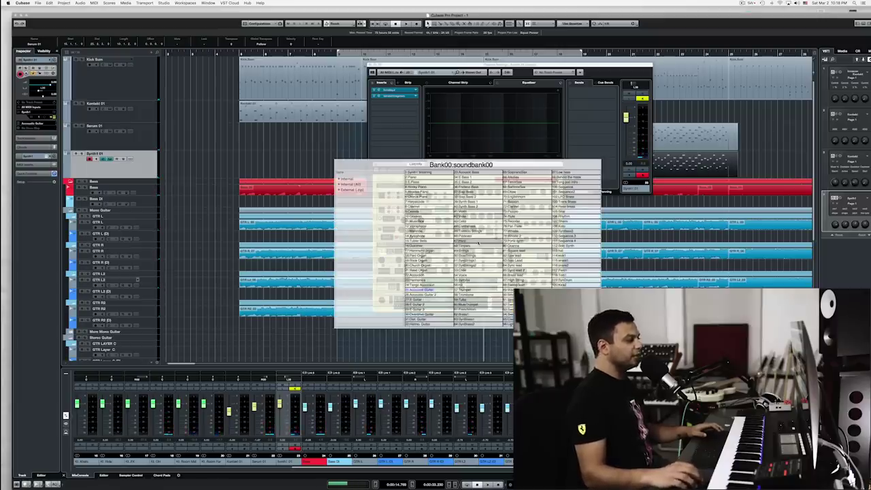
left_click(476, 242)
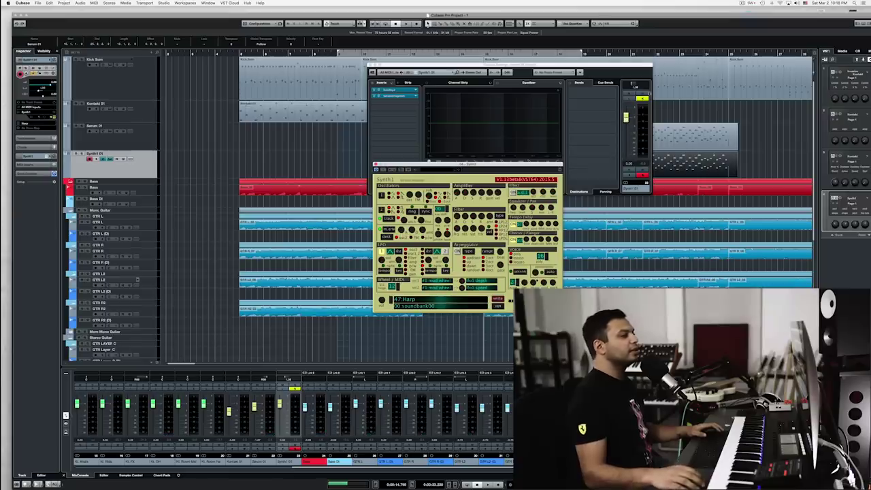
left_click(643, 93)
key("space")
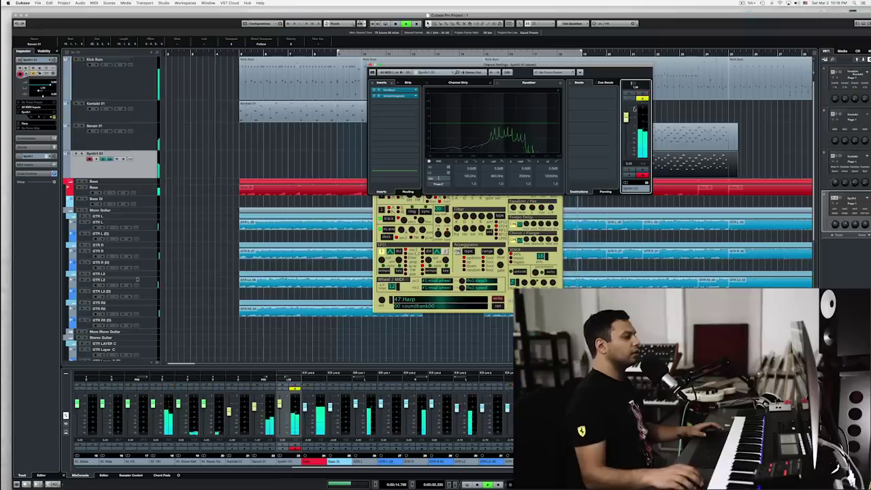
left_click(369, 65)
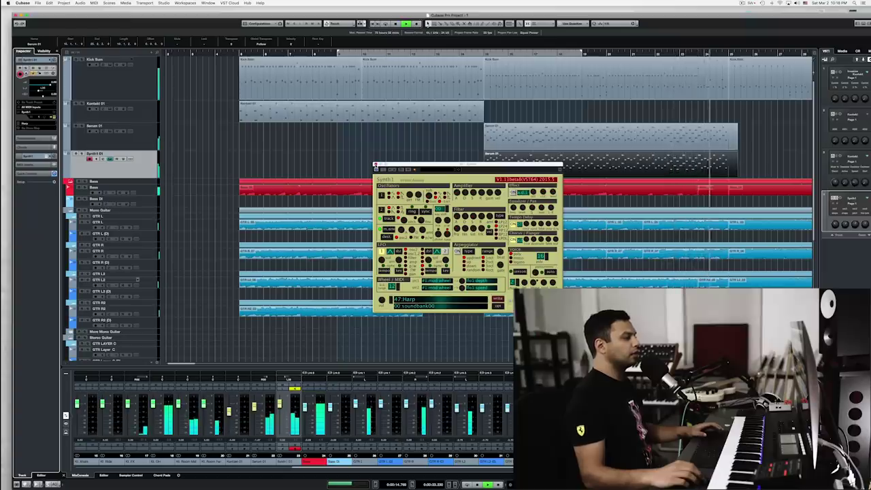
key("space")
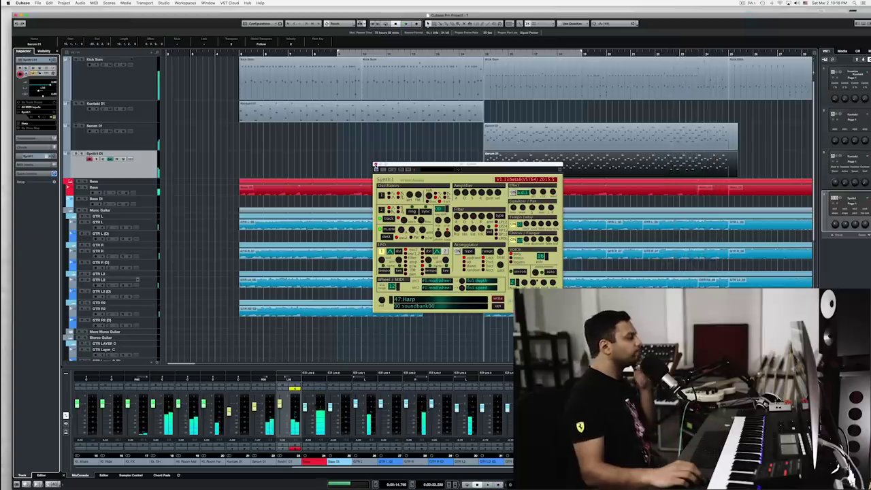
- Replace the Synth1 instrument in the rack with Spectrasonics Omnisphere, discarding the Synth1 changes
left_click(850, 198)
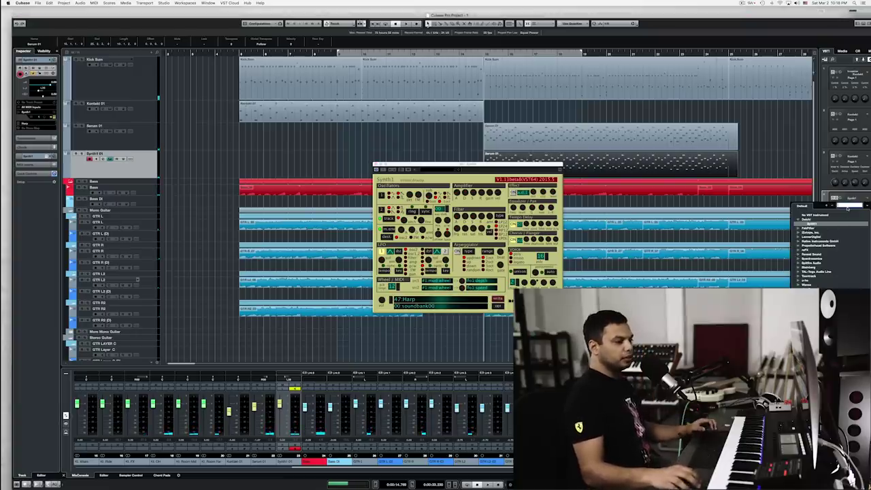
left_click(798, 258)
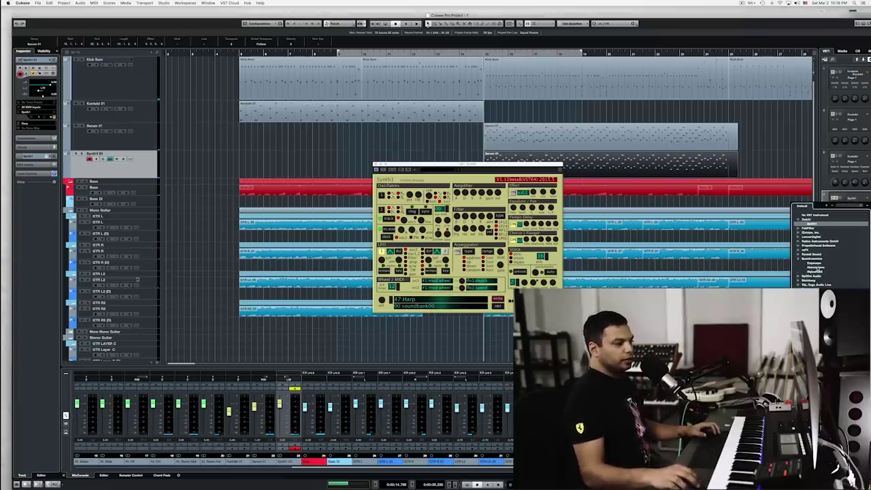
left_click(815, 270)
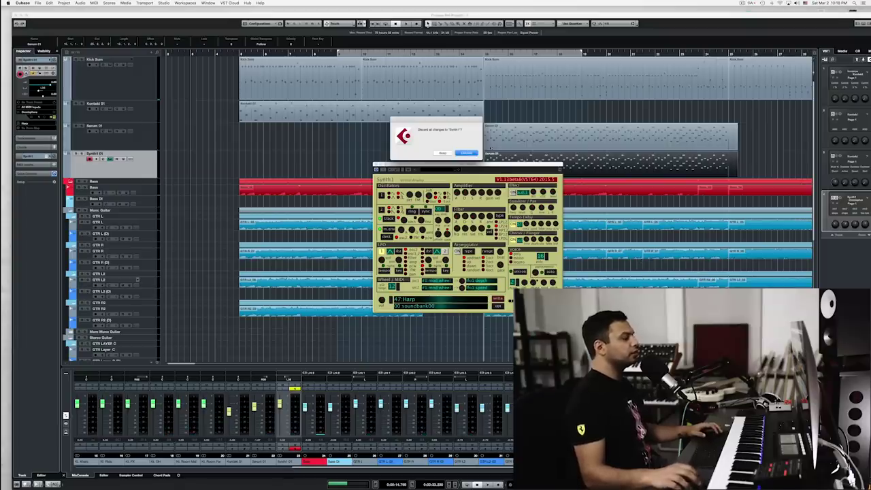
left_click(476, 153)
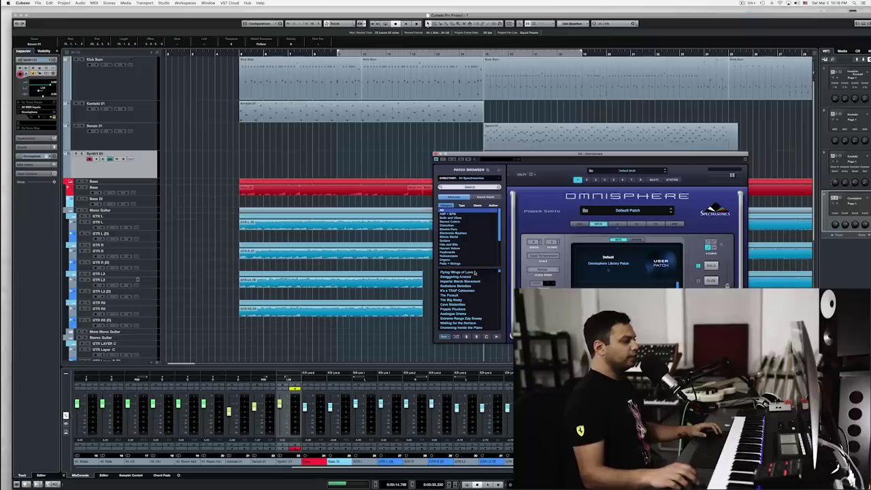
- Filter the Omnisphere patches to the Synth Pluck category and load Anticipation of Energy Pluck 1
left_click_drag(499, 235, 496, 256)
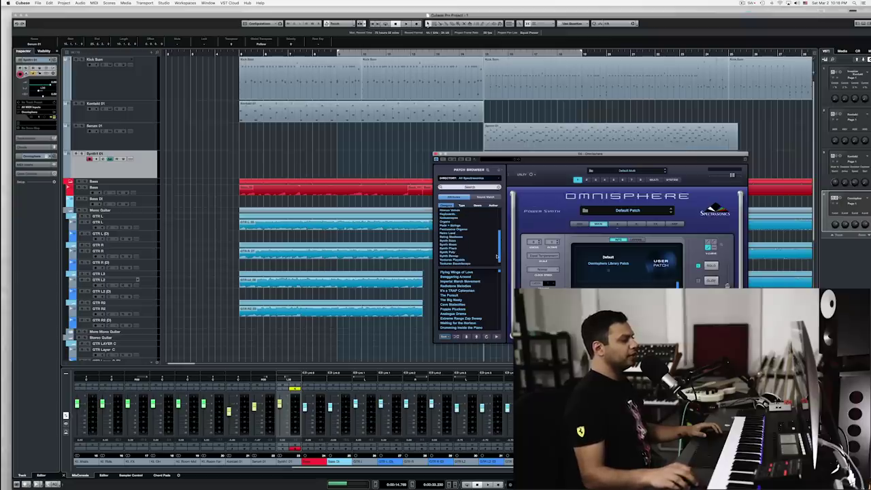
left_click(449, 248)
left_click(468, 273)
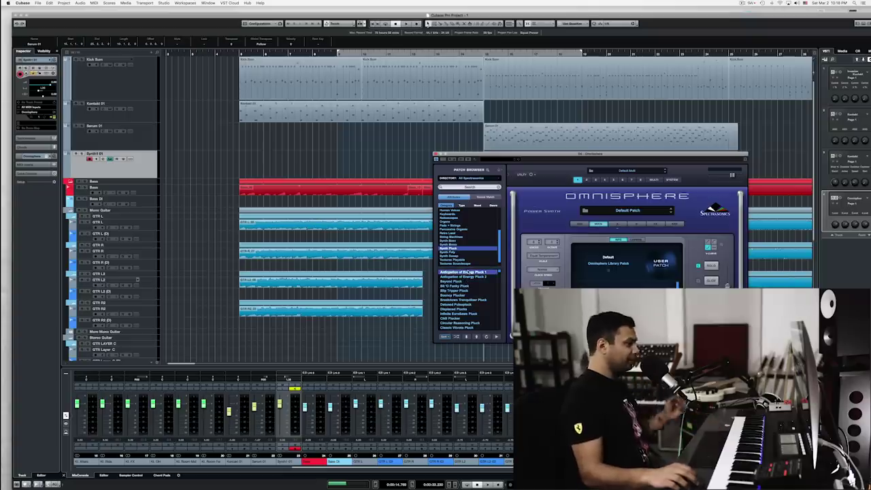
- Audition the Anticipation of Energy Pluck 1 patch soloed and in the full mix, and lower Omnisphere's master level slightly
left_click(81, 153)
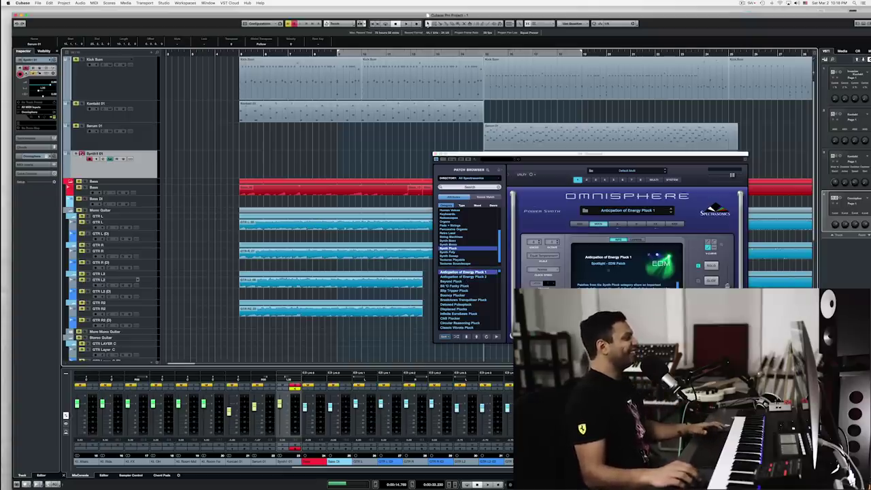
key("space")
left_click_drag(736, 155, 639, 174)
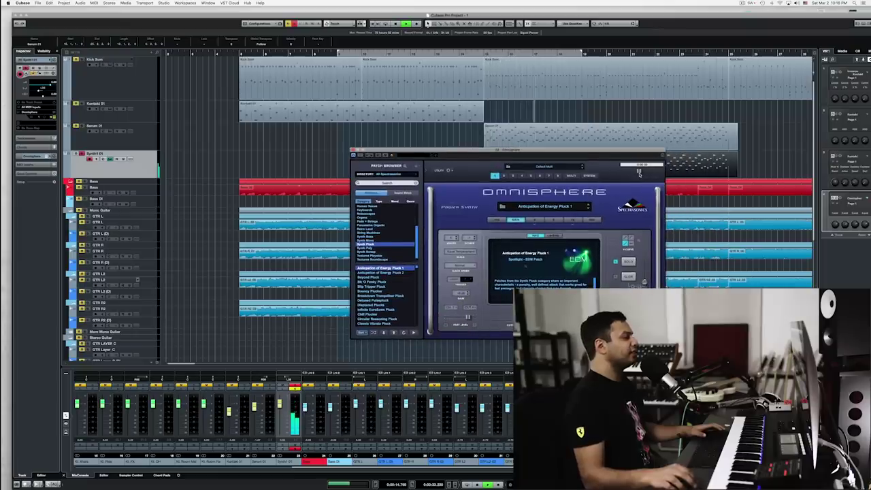
key("space")
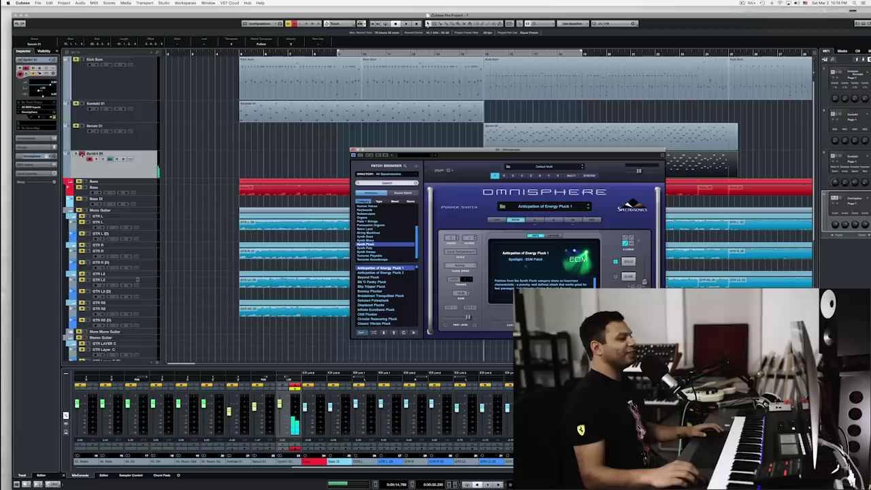
key("space")
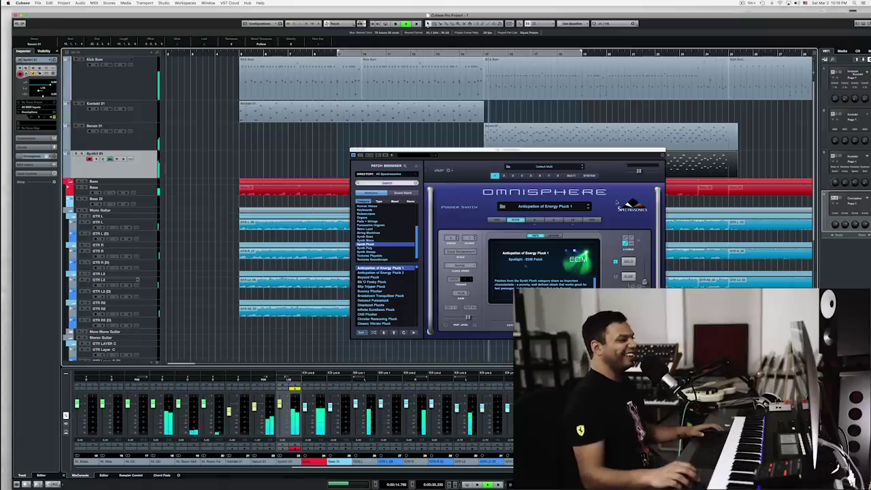
left_click_drag(638, 171, 637, 171)
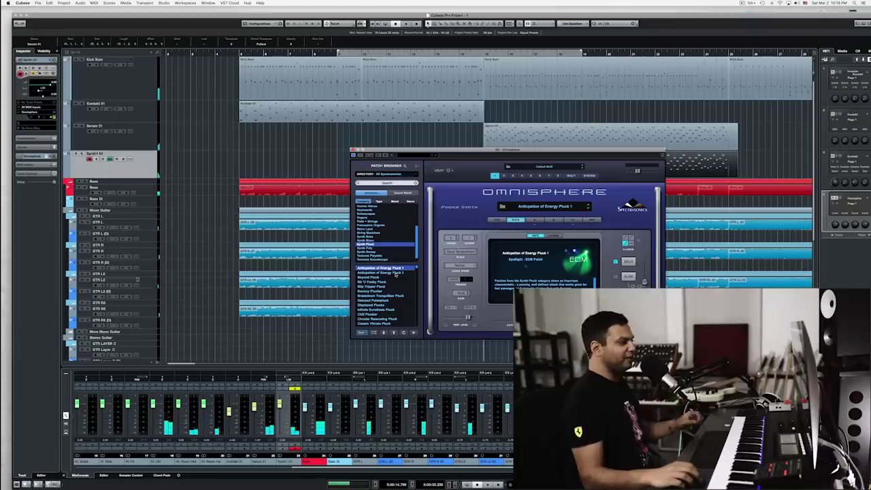
- Load the Anticipation of Energy Pluck 2 patch, audition it soloed and view its layer A settings
left_click(405, 273)
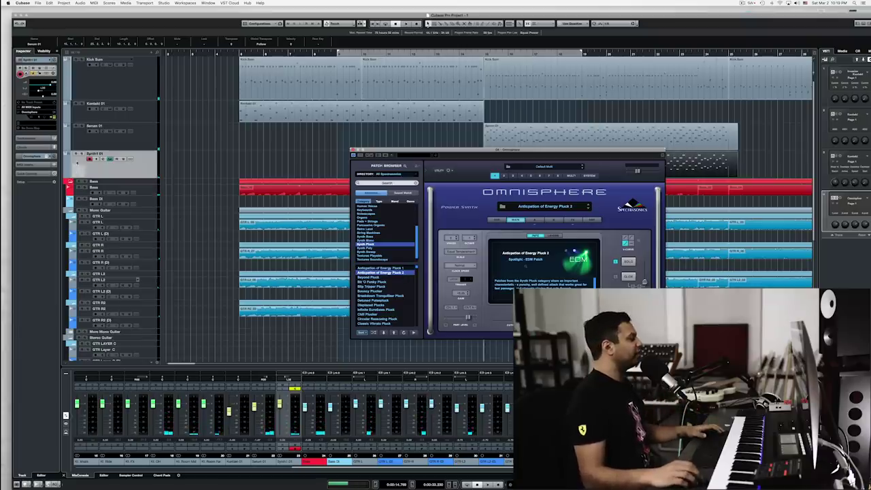
key("space")
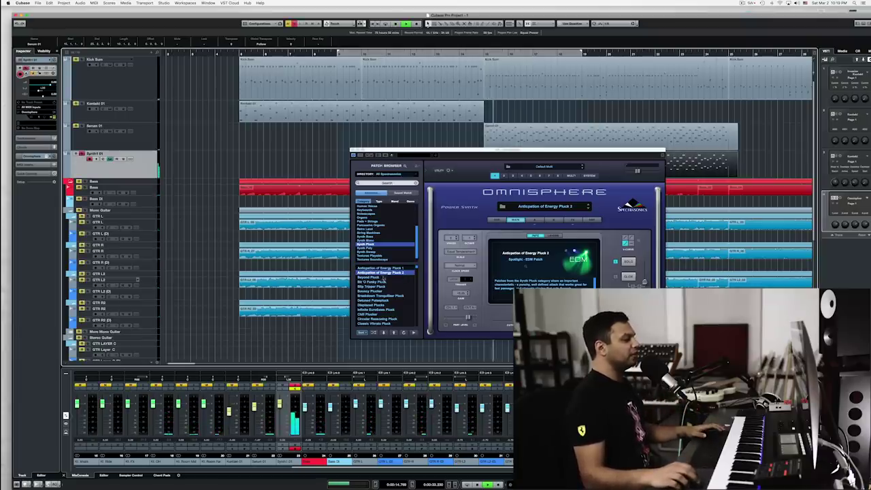
left_click(537, 219)
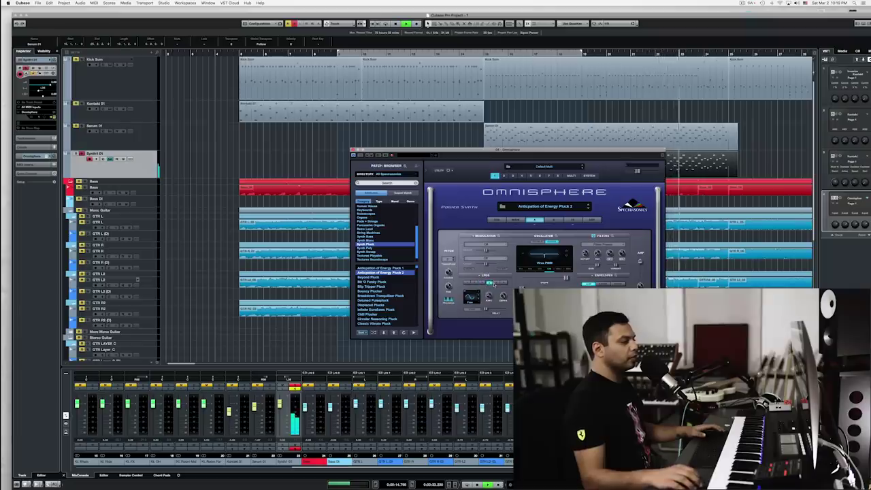
key("space")
- Compare the other Synth Pluck patches during playback, including Beyond Pluck, Bouncy Plucker and Blip Tripper Pluck, and load Chill Plucker
left_click(385, 283)
key("space")
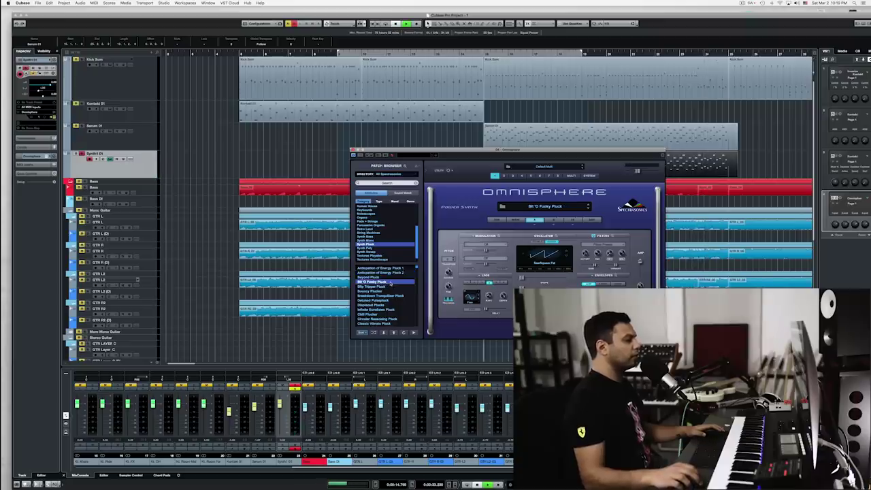
left_click(390, 277)
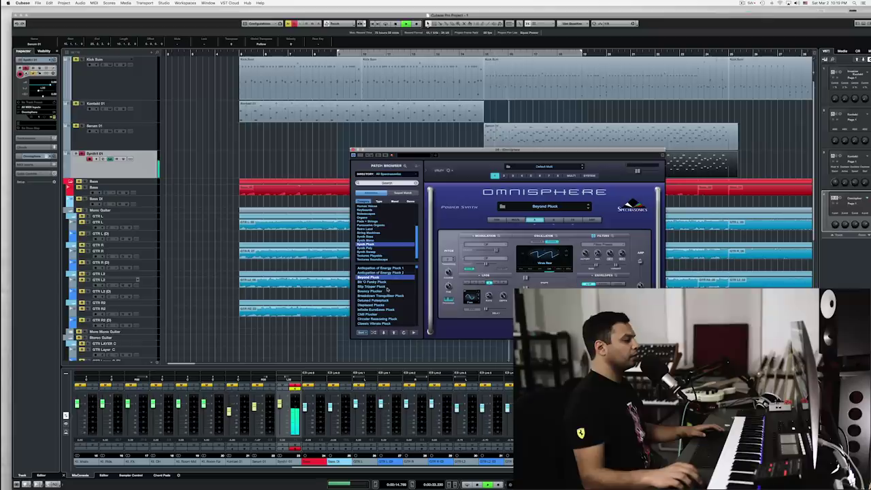
left_click(392, 291)
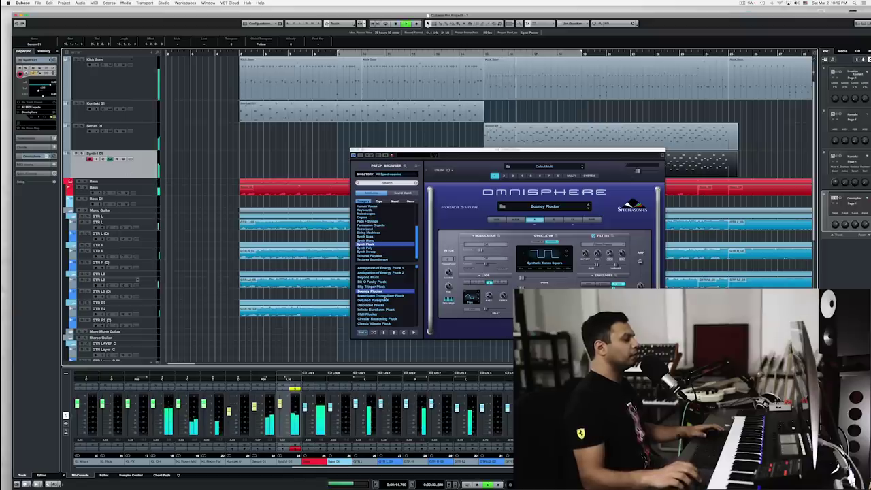
left_click(388, 300)
left_click(393, 296)
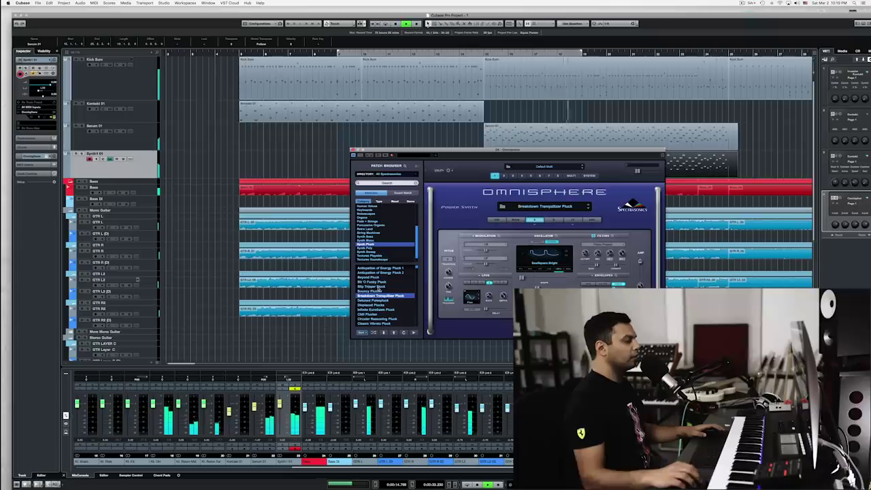
left_click(377, 287)
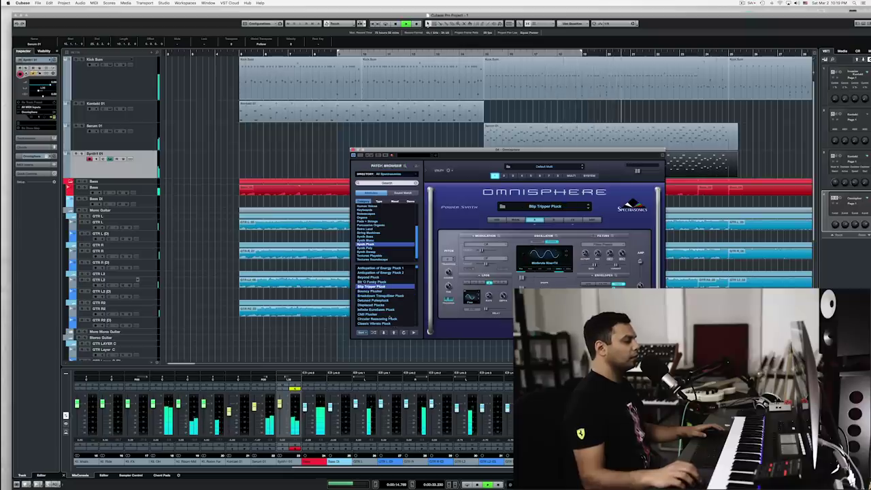
left_click(392, 314)
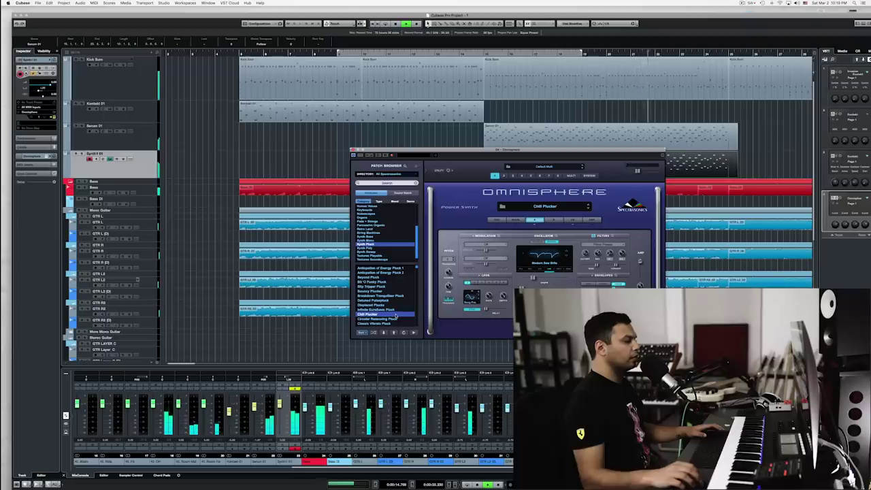
- Solo the Synth1 01 track, lower the Chill Plucker part level on Omnisphere's main page and replay the melody
left_click(82, 154)
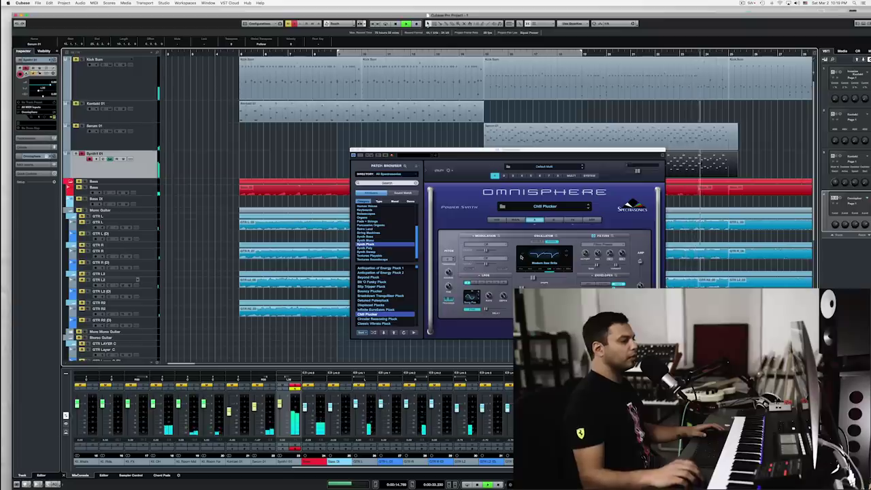
key("space")
left_click(515, 220)
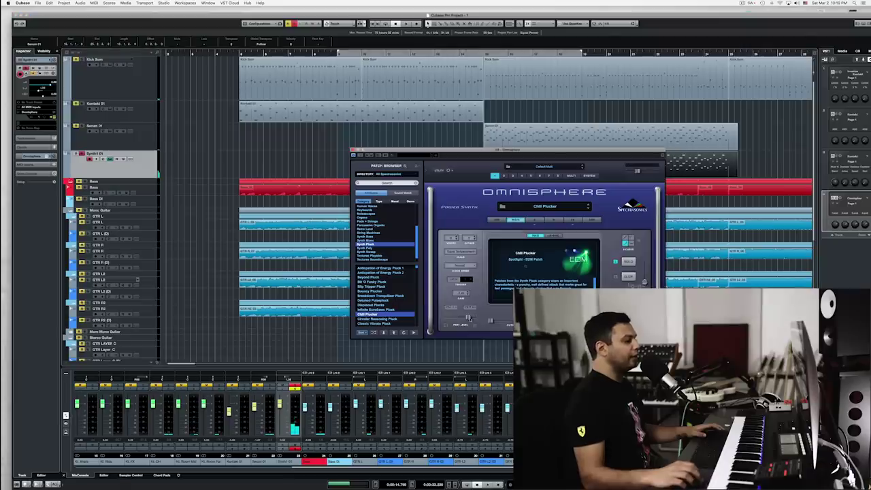
key("space")
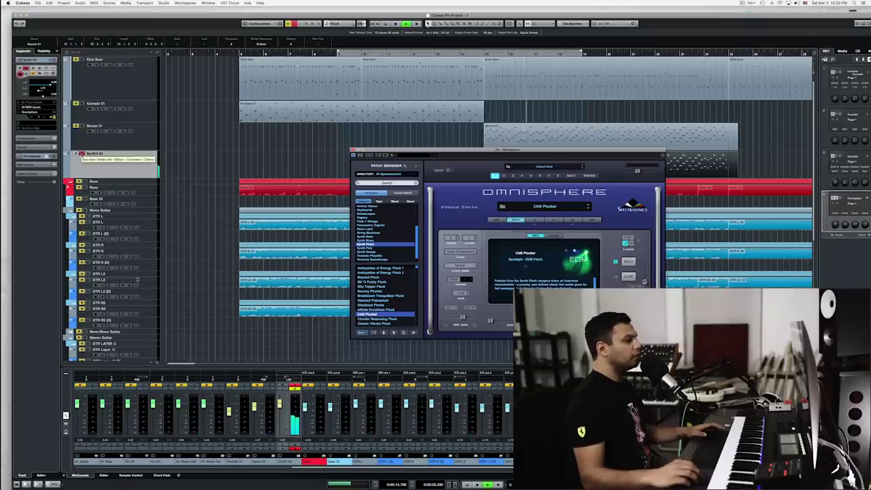
- Unsolo Synth1 01 to hear it in the full mix, close Omnisphere and lower the track volume slightly
left_click(81, 154)
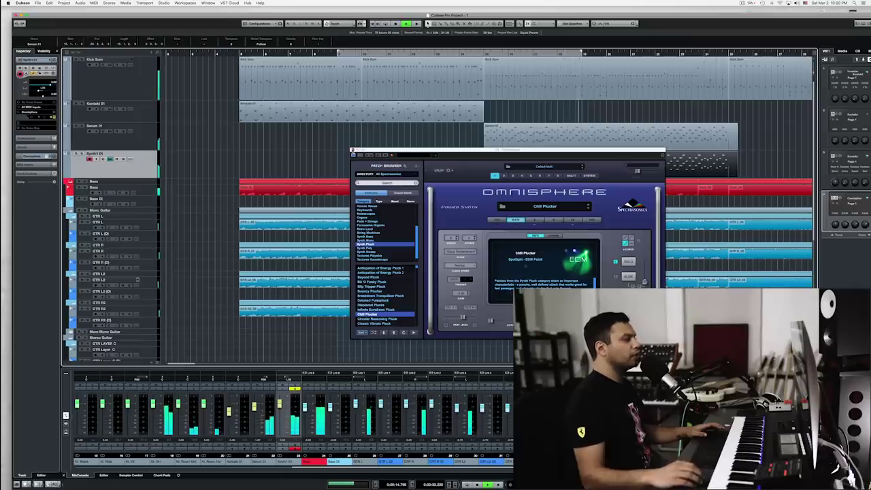
left_click(352, 149)
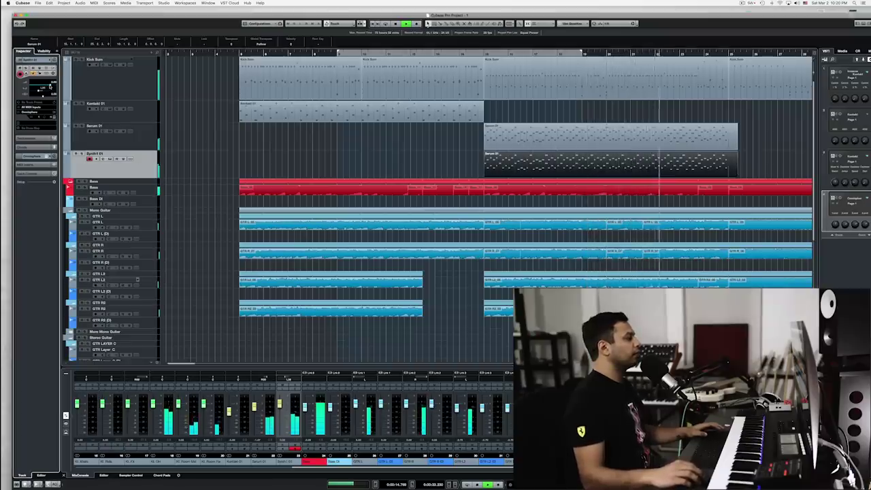
key("space")
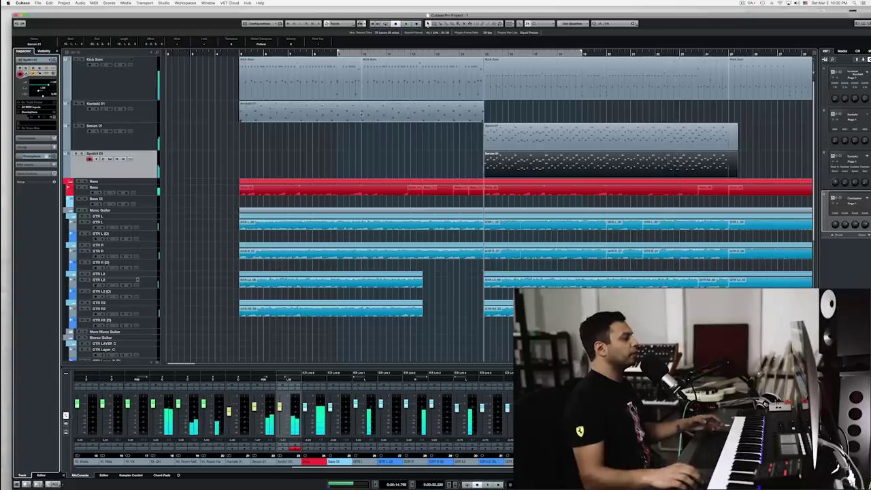
- Duplicate the Kontakt 01 part directly after itself so it runs under the Serum section, and play it back
left_click(362, 115)
key("super+d")
key("space")
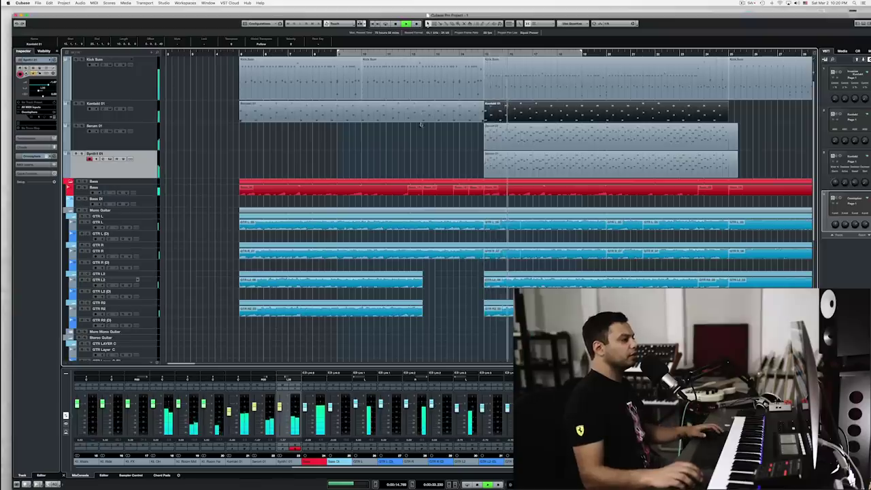
- Solo the Kontakt 01 track, glue its two parts into one with the Glue tool and replay the joined part
left_click(83, 103)
key("space")
right_click(463, 109)
left_click(488, 114)
left_click(467, 117)
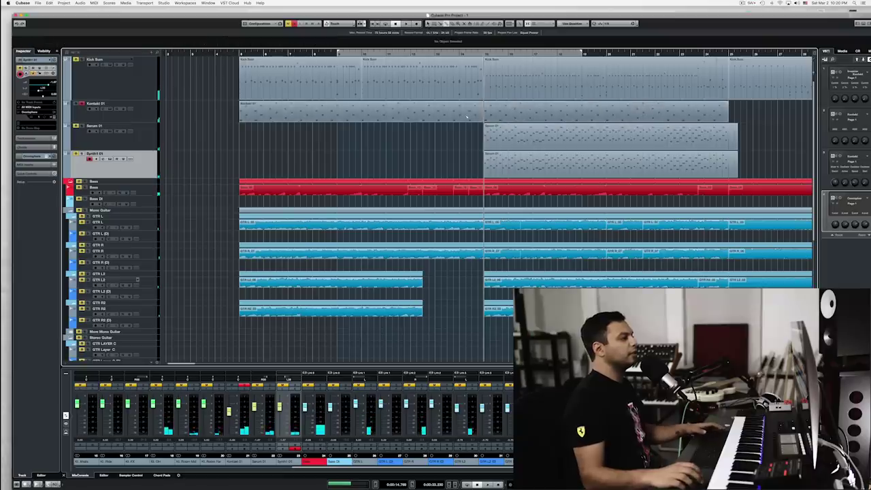
key("space")
key("space")
key("1")
key("space")
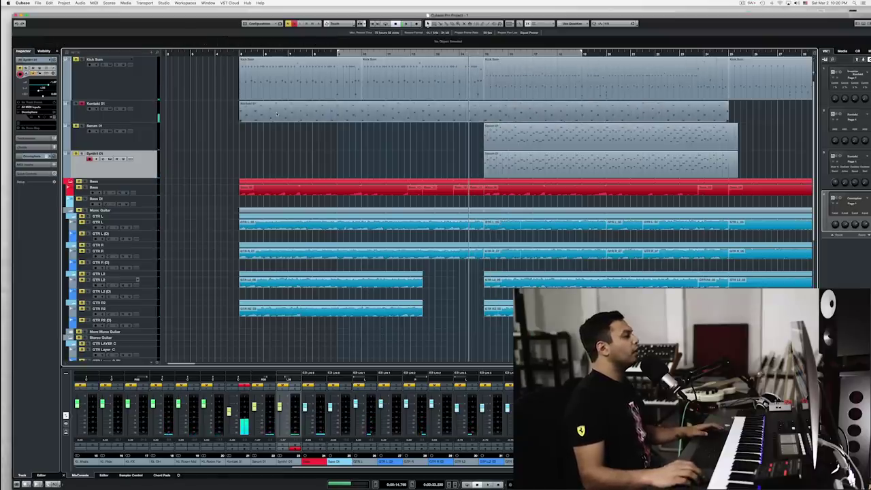
- Add a CC 64 (Sustain) event with sustain on at the start of the glued Kontakt 01 part and audition it
double_click(277, 114)
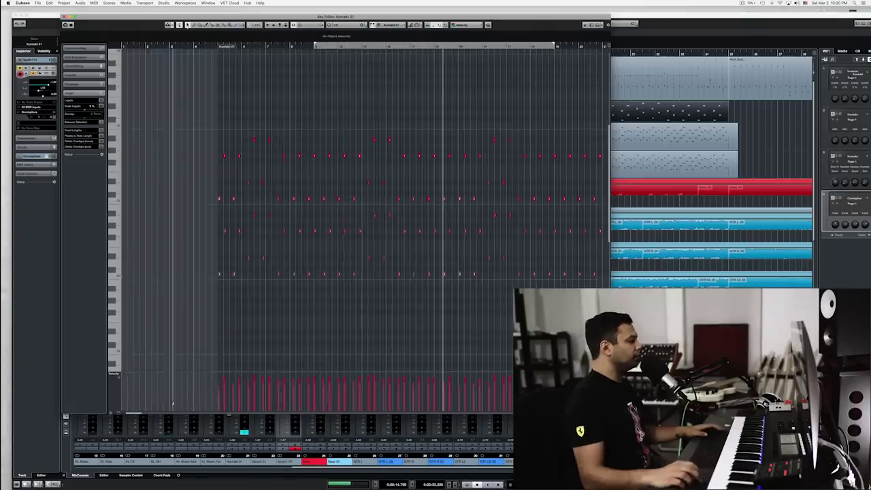
left_click(116, 374)
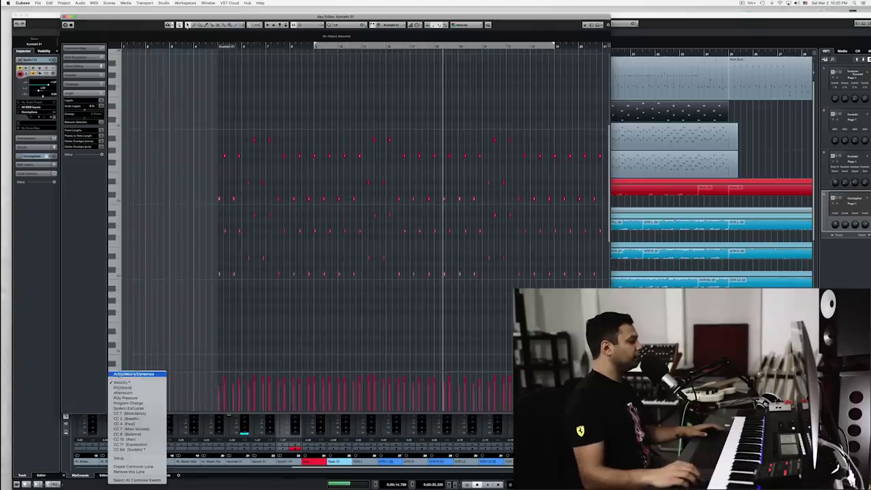
left_click(145, 450)
left_click(217, 373, "alt")
key("space")
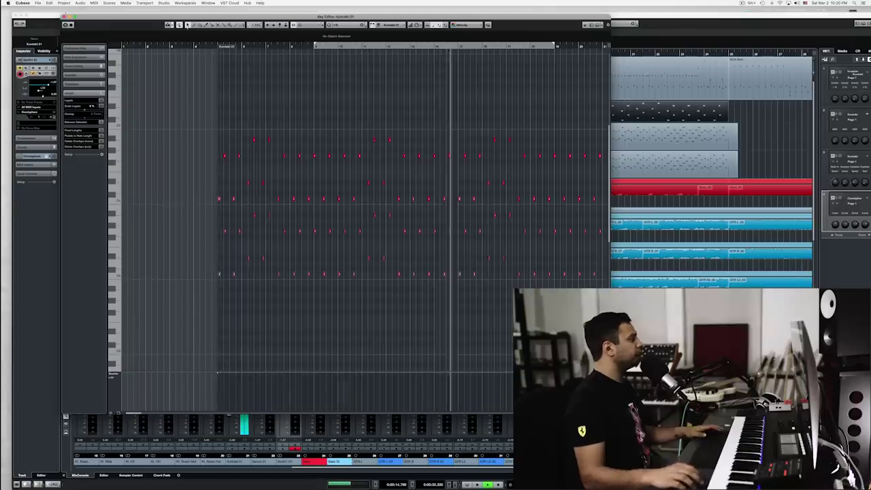
left_click(64, 17)
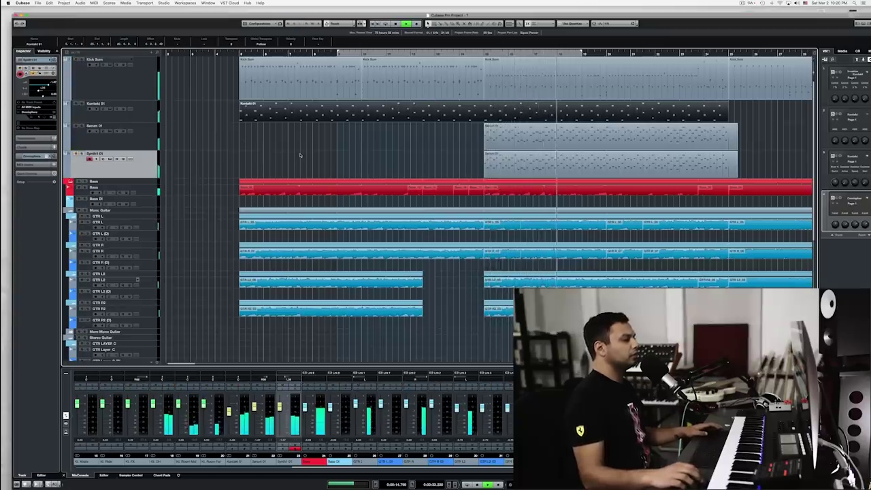
- Reopen Omnisphere on the Synth1 01 track and search its patch browser for pwm
key("g")
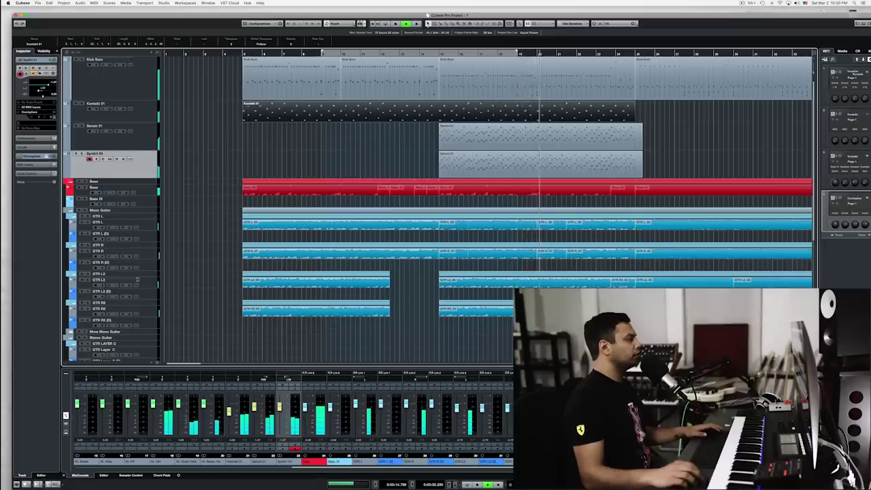
key("Up")
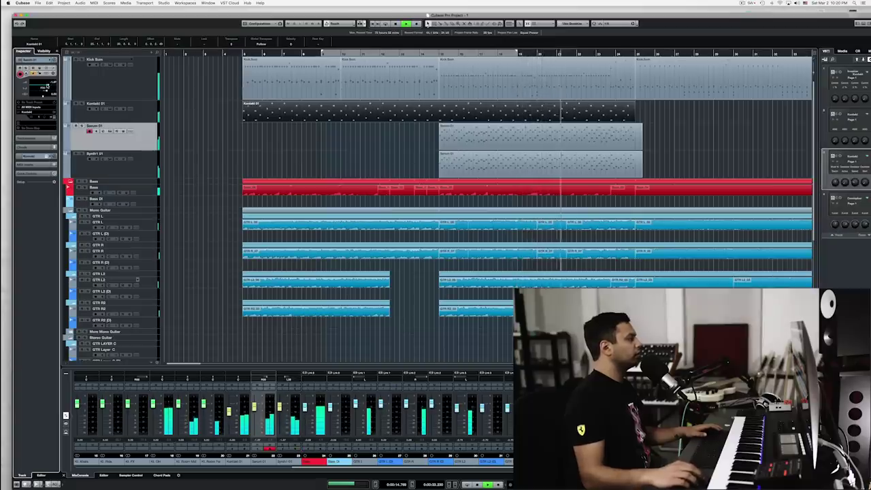
left_click(125, 158)
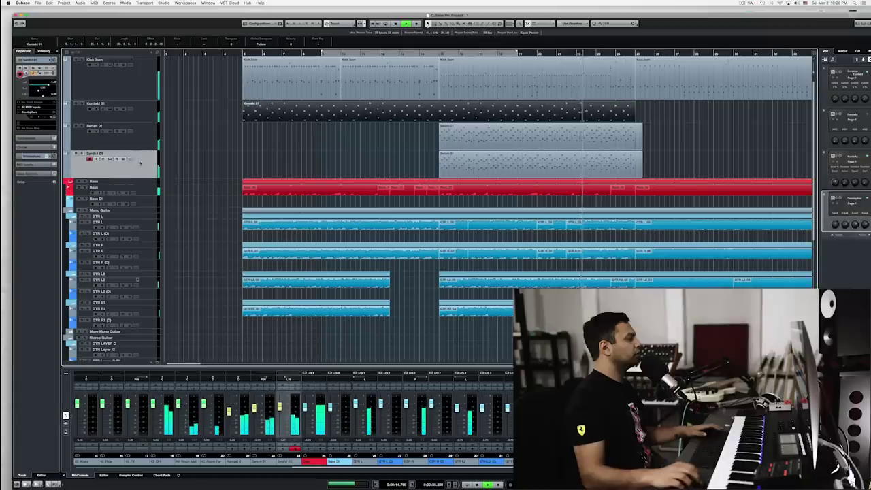
key("space")
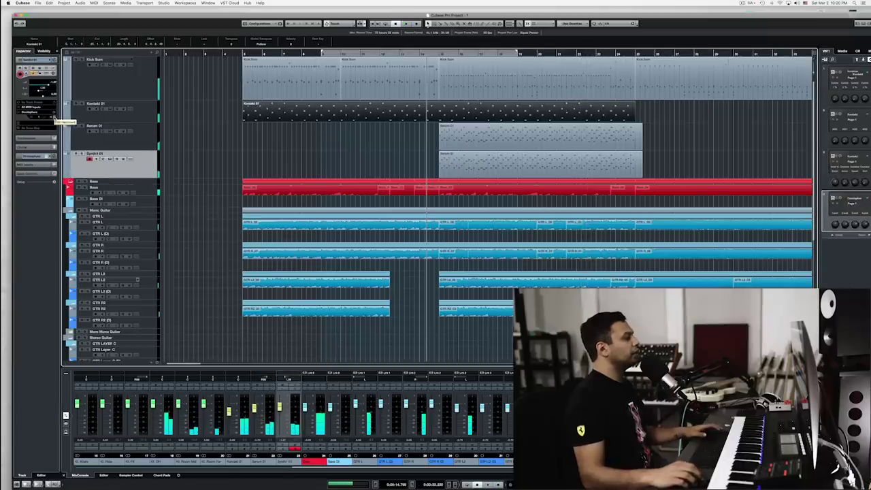
left_click(56, 120)
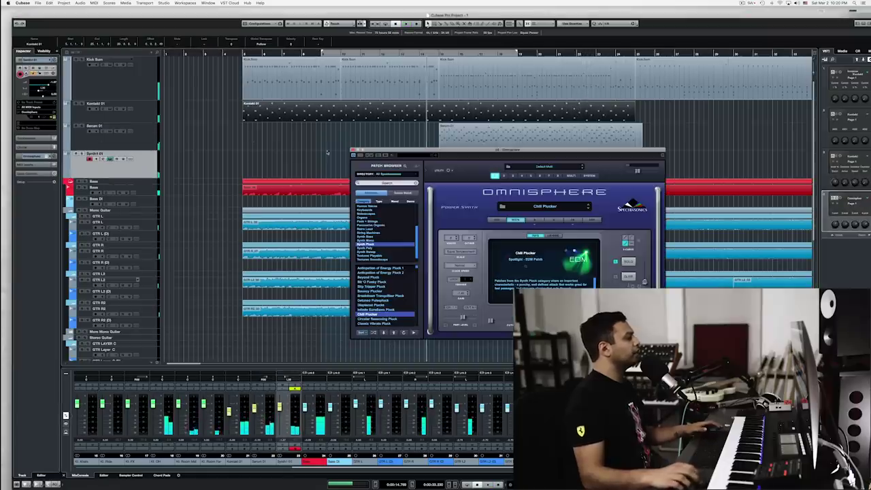
left_click(390, 183)
type("pia")
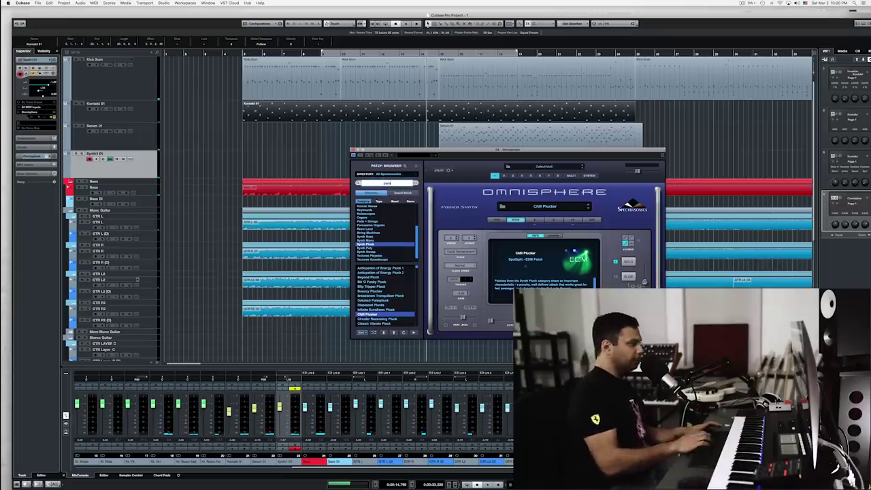
type("no")
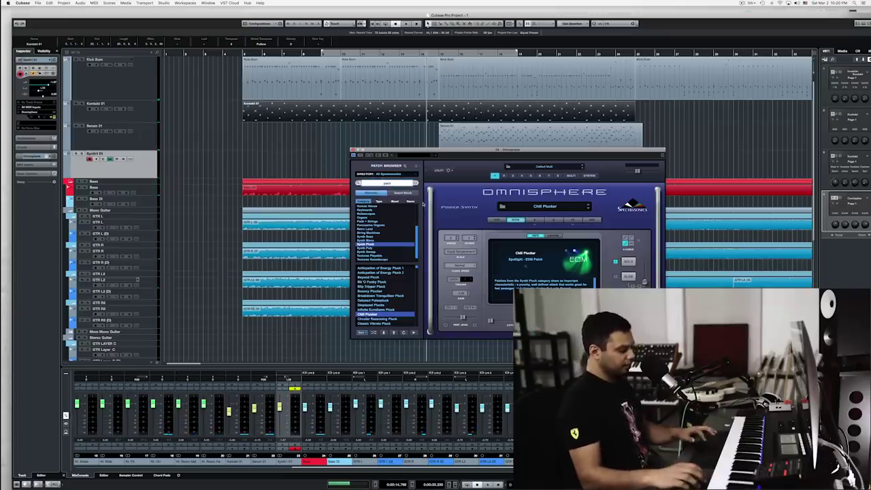
key("Return")
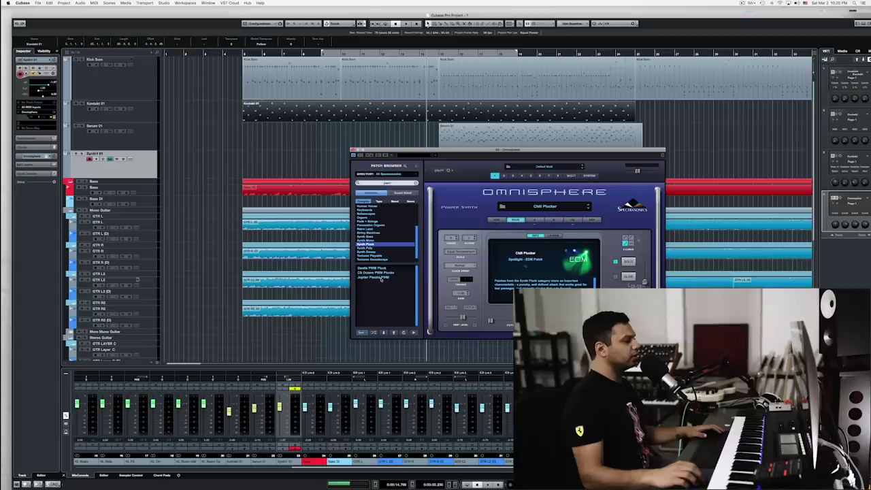
- Widen the patch search to all categories, load Authentic PWM Lead and solo Synth1 01 to audition it
scroll(380, 233, "up", 5)
left_click(380, 207)
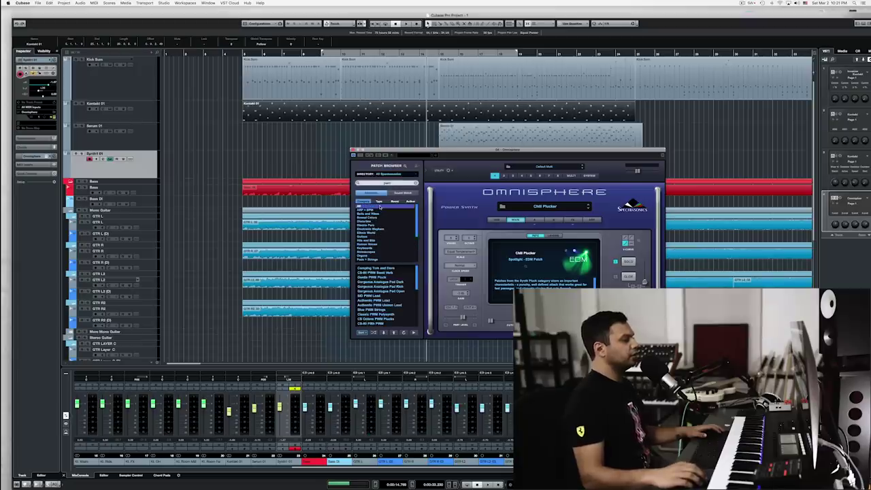
left_click(385, 300)
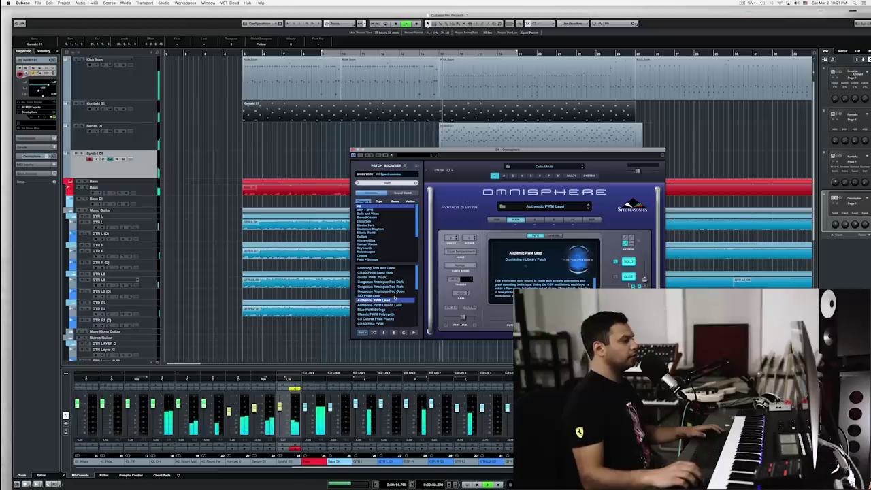
left_click(82, 154)
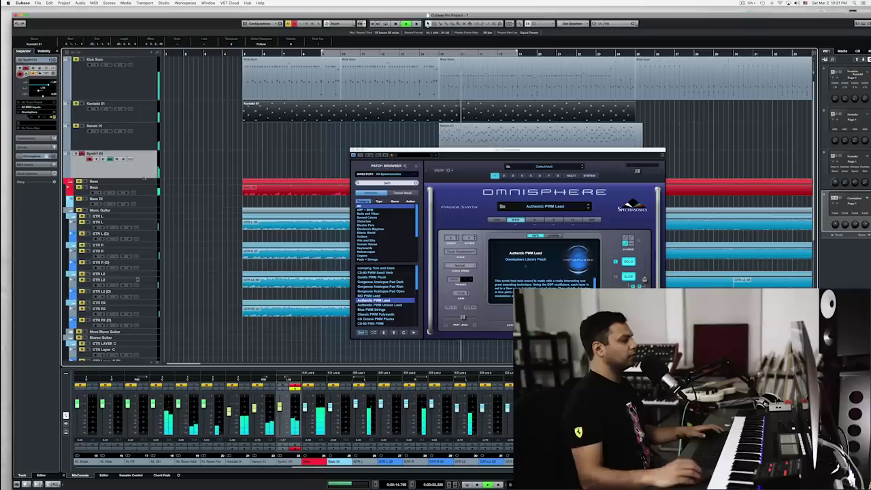
- Transpose all notes of the Synth1 01 part down an octave, unsolo the track and close Omnisphere
left_click_drag(476, 150, 497, 210)
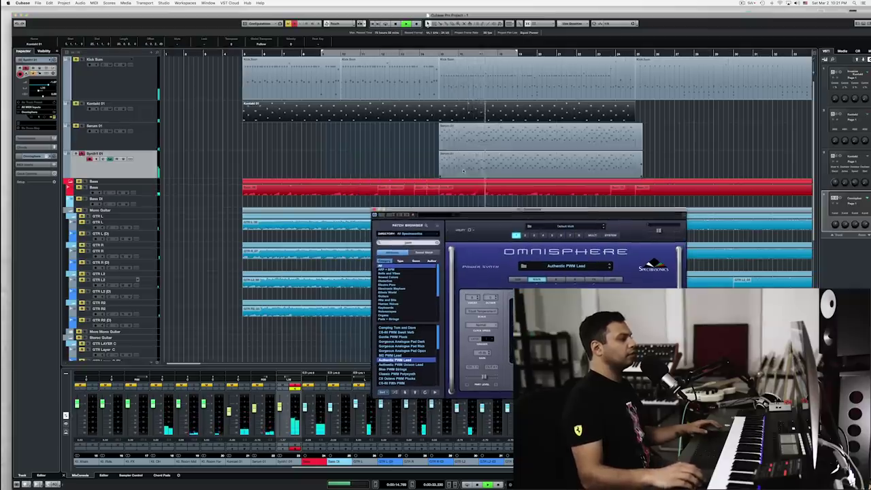
double_click(462, 170)
key("super+a")
key("shift+Down")
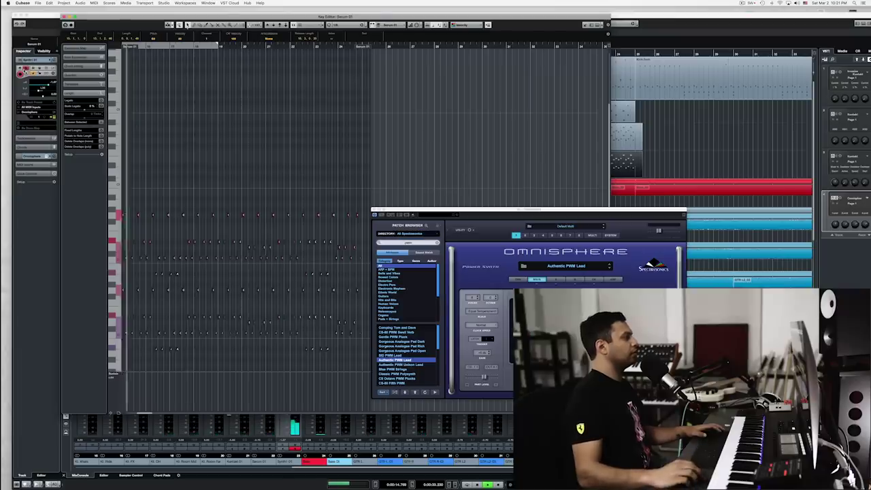
left_click(26, 68)
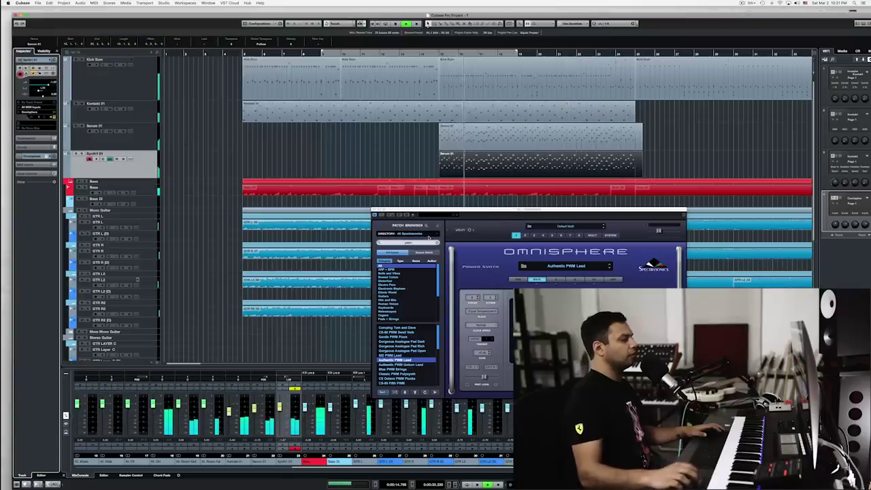
left_click(373, 210)
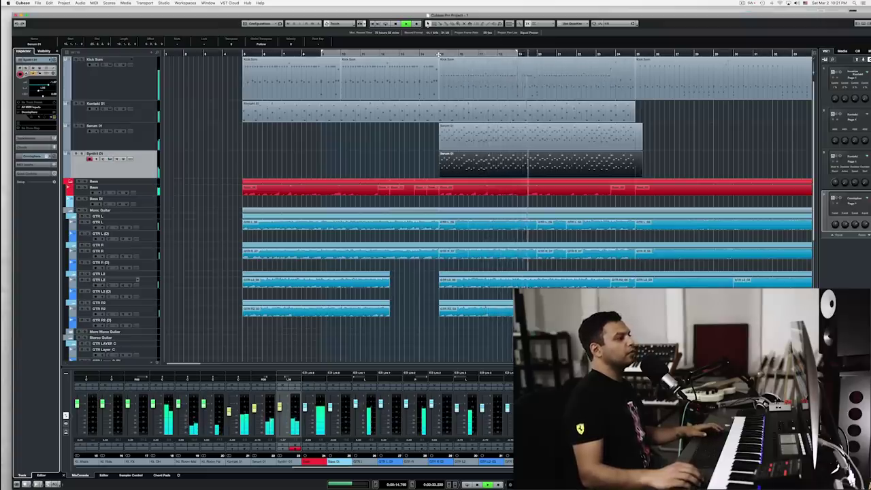
- Move the Hats Tip Tight notes of the Kick Sum part at bar 15 to Hats Open 2 and play them back
double_click(463, 78)
key("space")
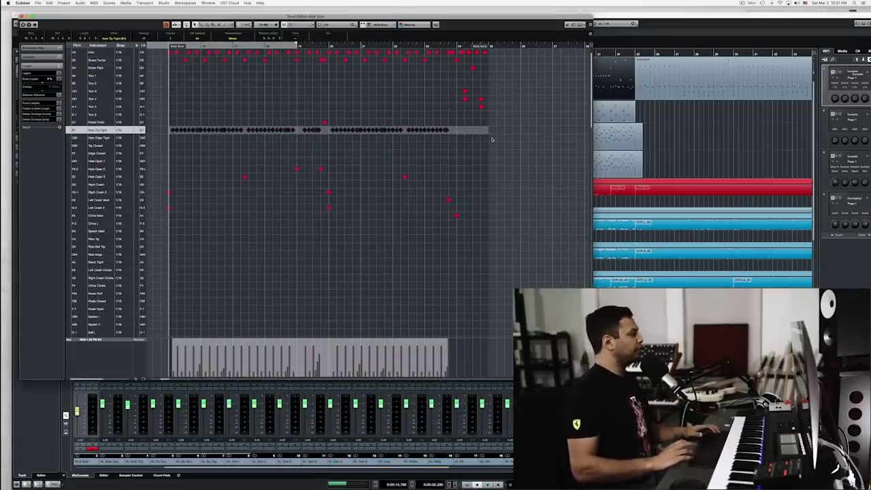
key("Down")
key("Down")
key("Down")
key("Down")
key("Down")
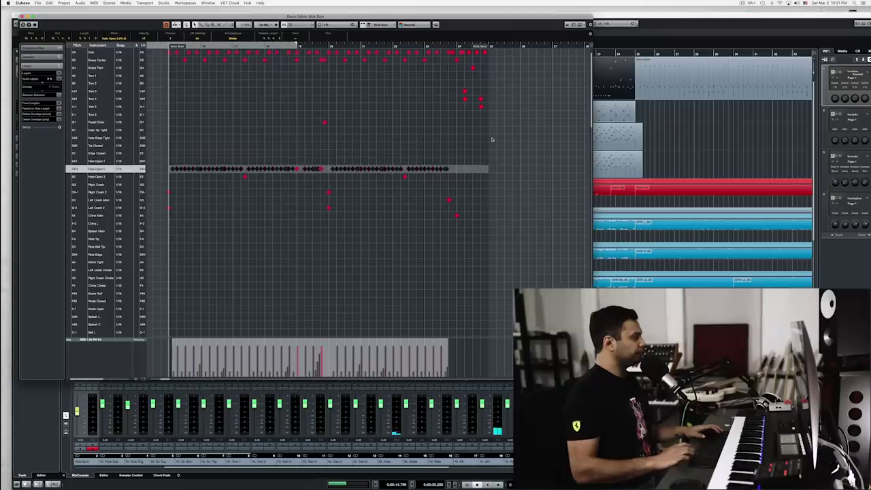
key("space")
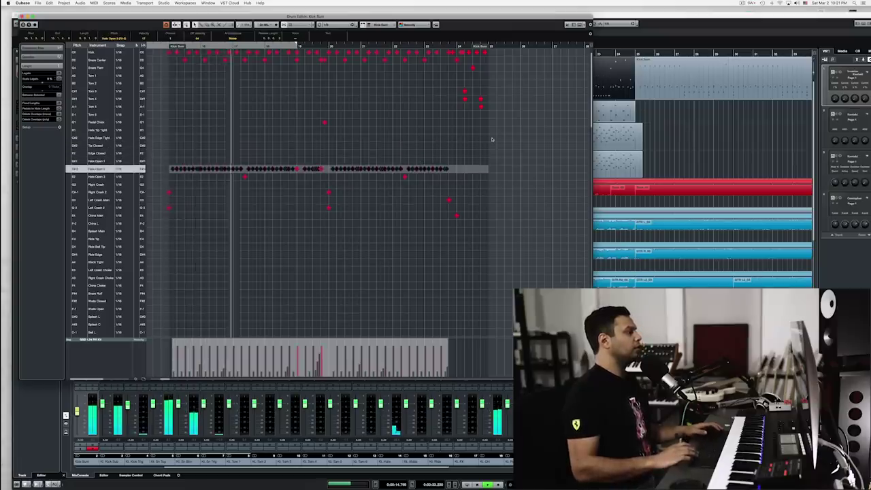
key("space")
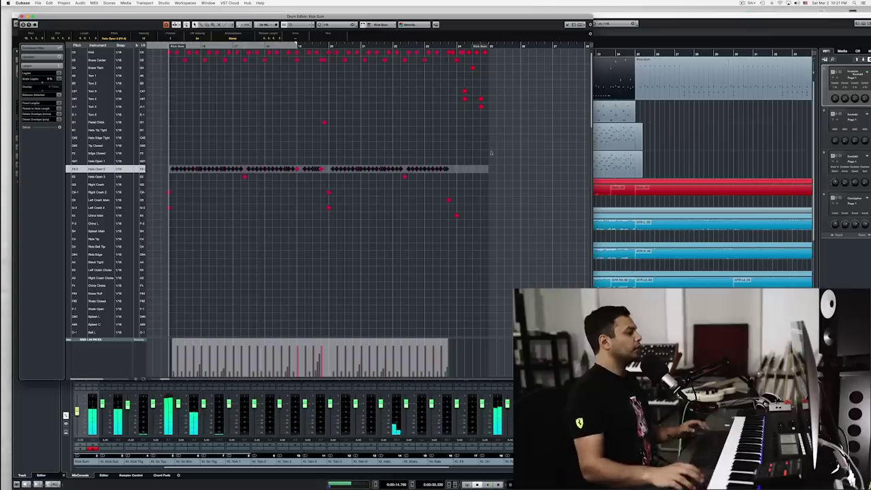
- Move the Hats Open 3 note near bar 17 to the Right Crash 2 lane, audition it and close the drum editor
left_click(244, 177)
key("Up")
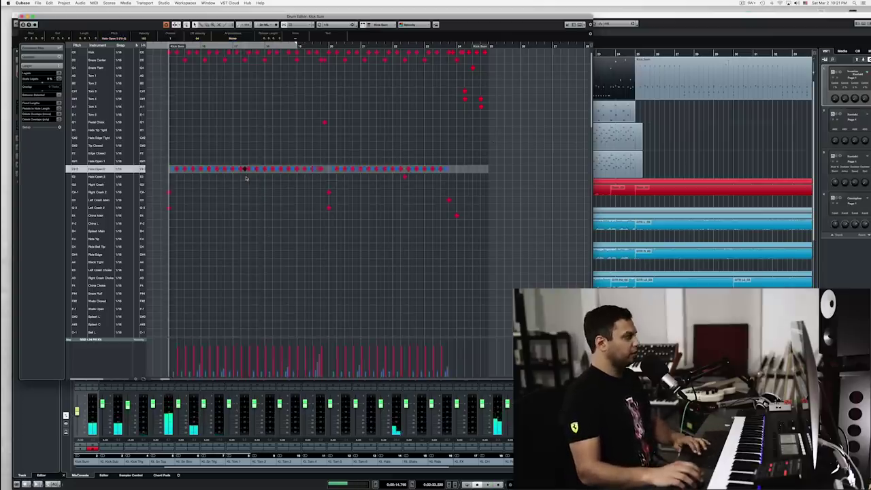
key("Down")
key("Down")
key("Down")
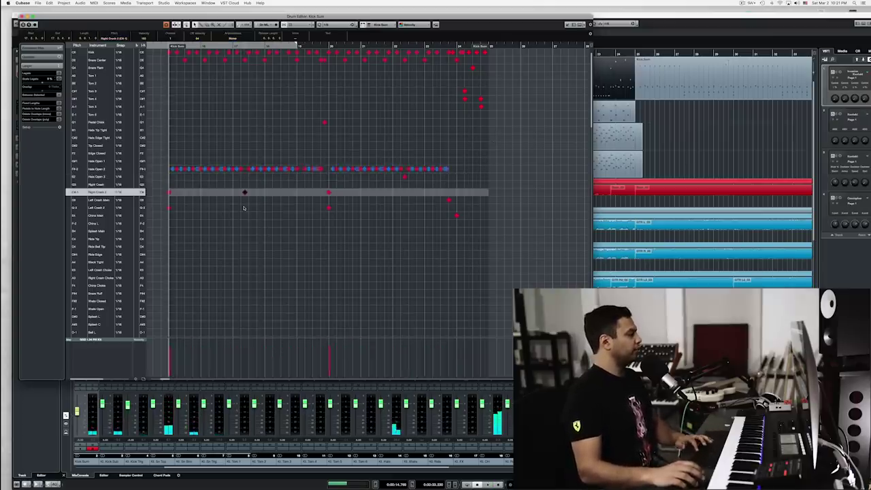
key("space")
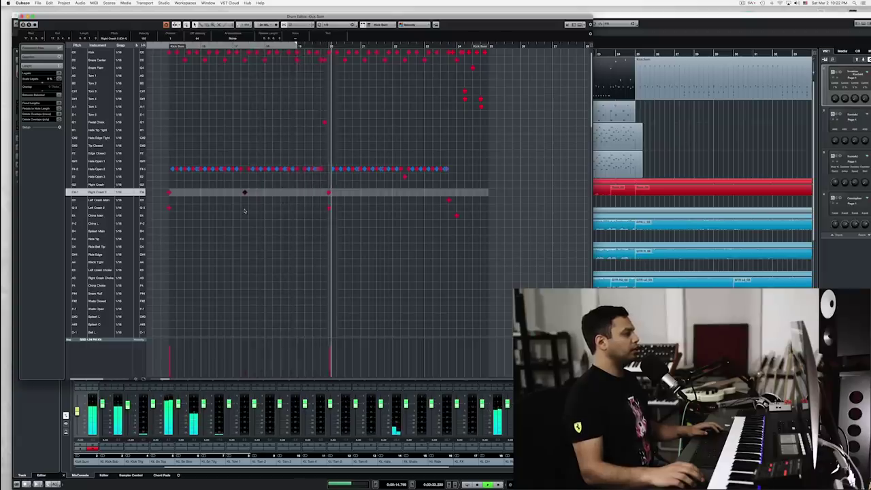
key("Return")
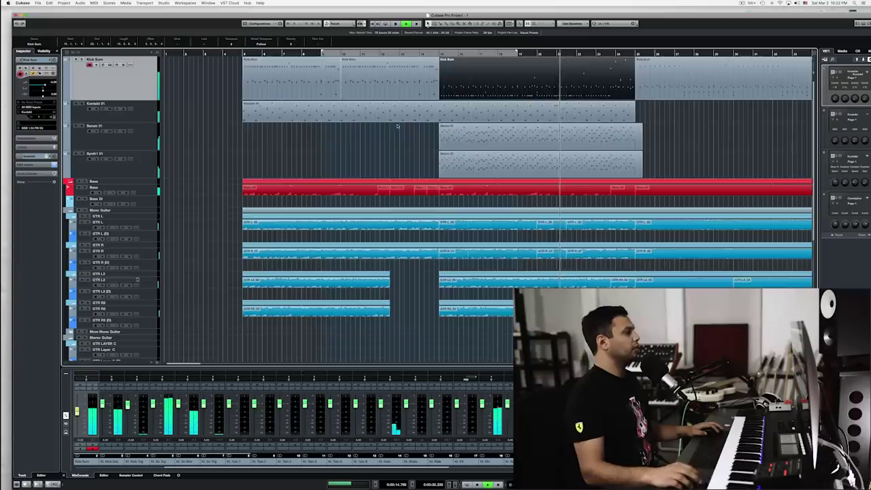
- Copy the Kontakt 01 part to bar 35 and duplicate the last Kick Sum part directly after itself
key("g")
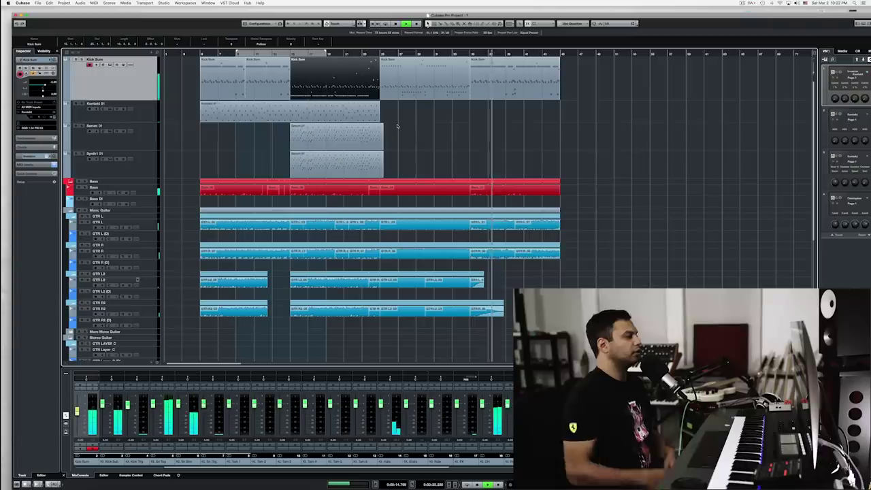
left_click(266, 115)
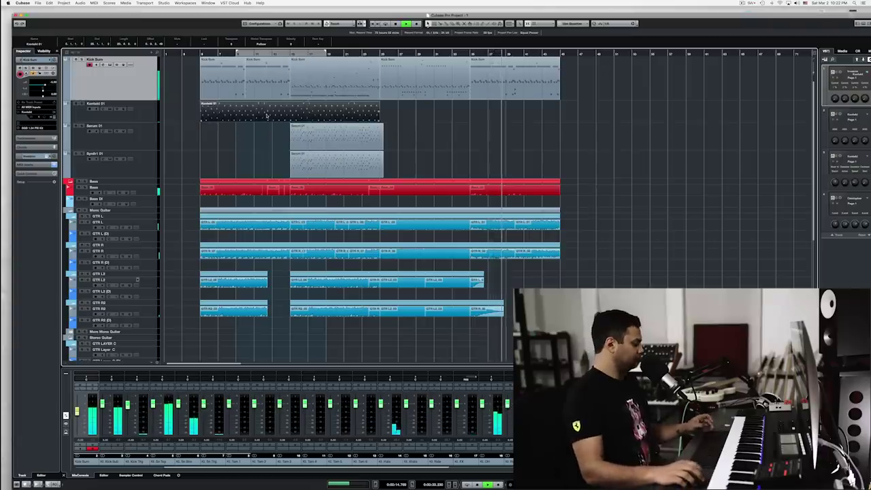
left_click_drag(267, 116, 529, 112)
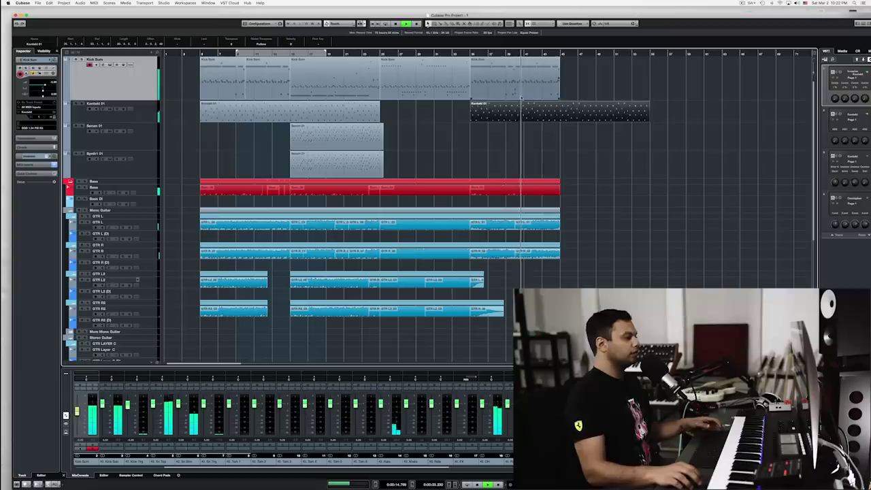
left_click(521, 91)
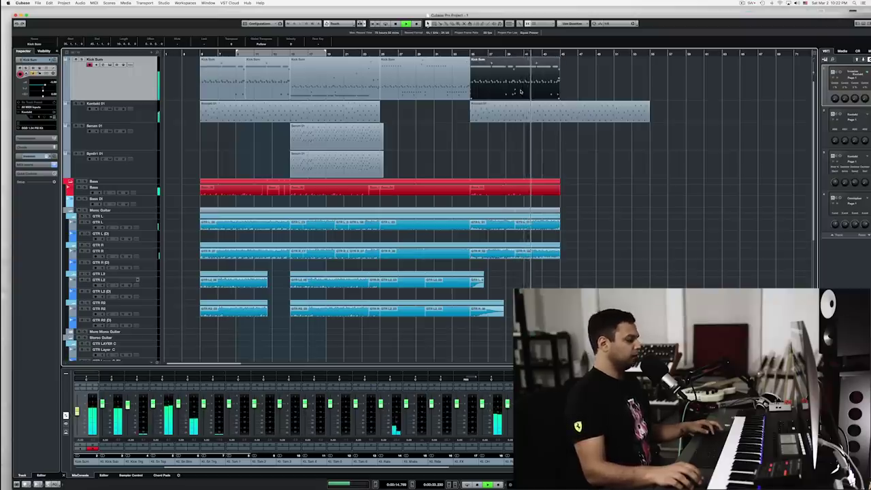
key("super+d")
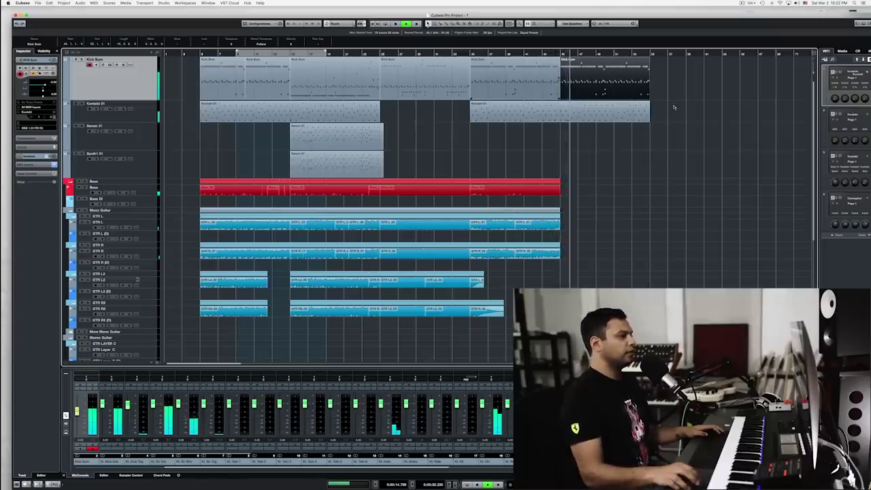
- Split the Kontakt 01 part at bar 45 and at beat 2 of bar 46, and delete everything after the second cut
key("h")
key("h")
key("space")
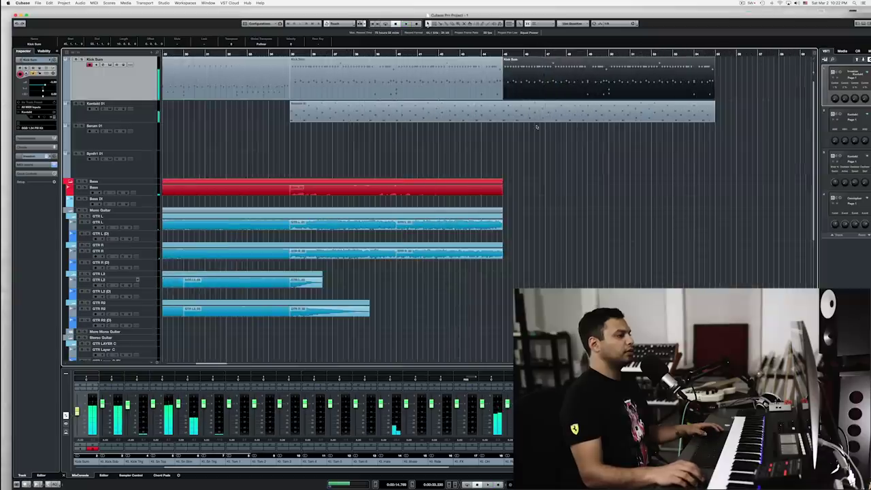
key("h")
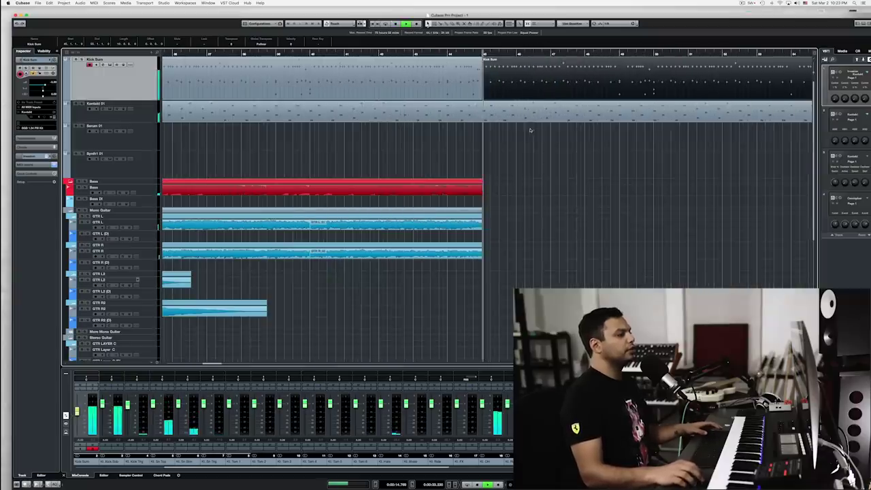
left_click(483, 112)
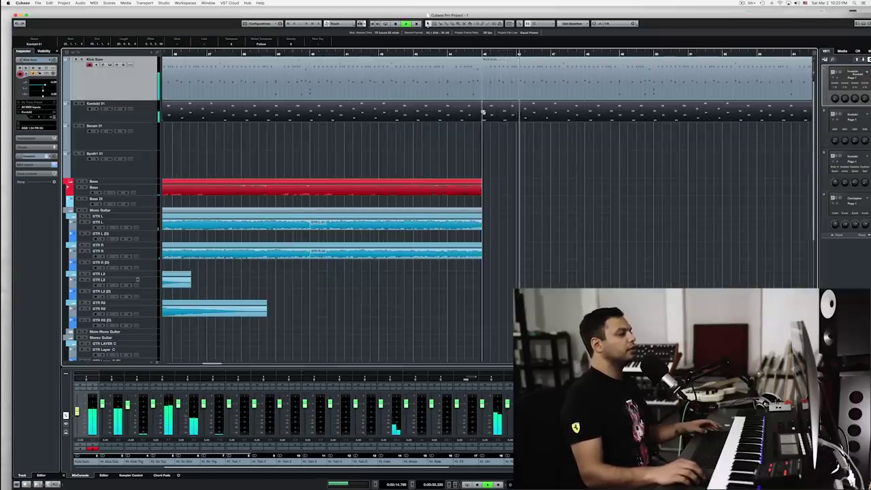
left_click(482, 112, "alt")
key("space")
left_click(525, 116, "alt")
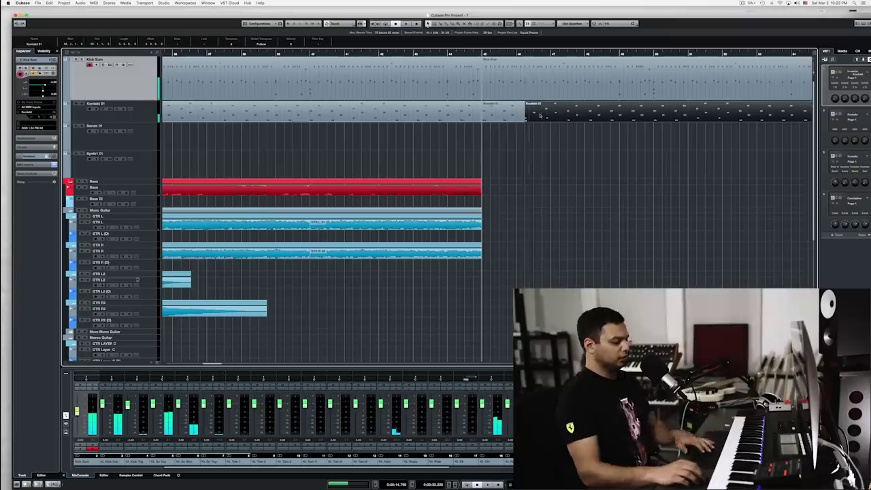
key("Delete")
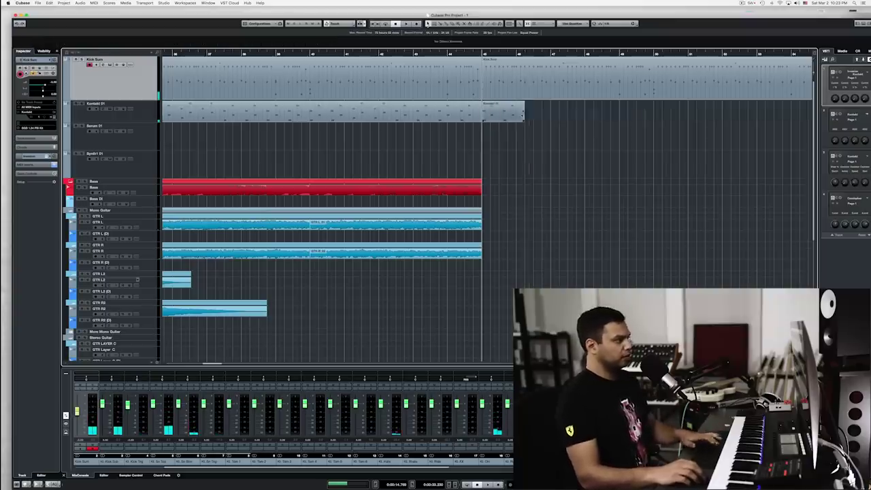
- Check the short Kontakt 01 part's notes in the Key Editor, duplicate the part four times in a row and play it back
double_click(501, 115)
scroll(301, 180, "left", 4)
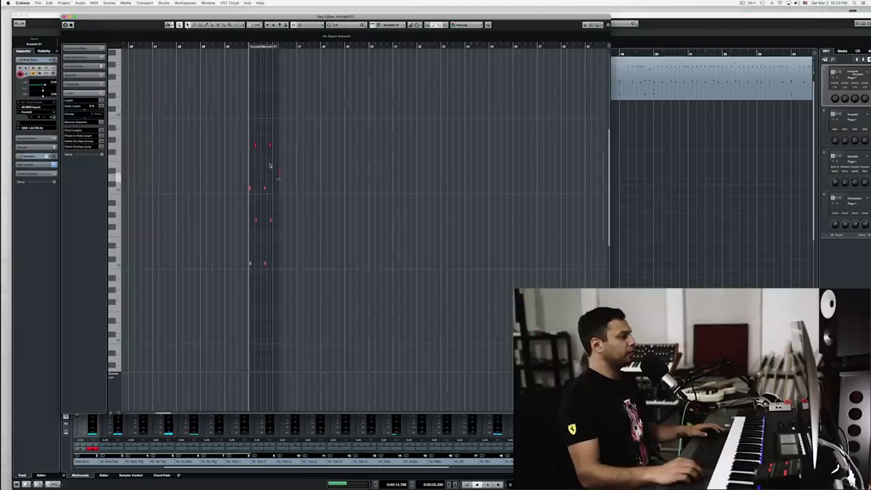
left_click(64, 17)
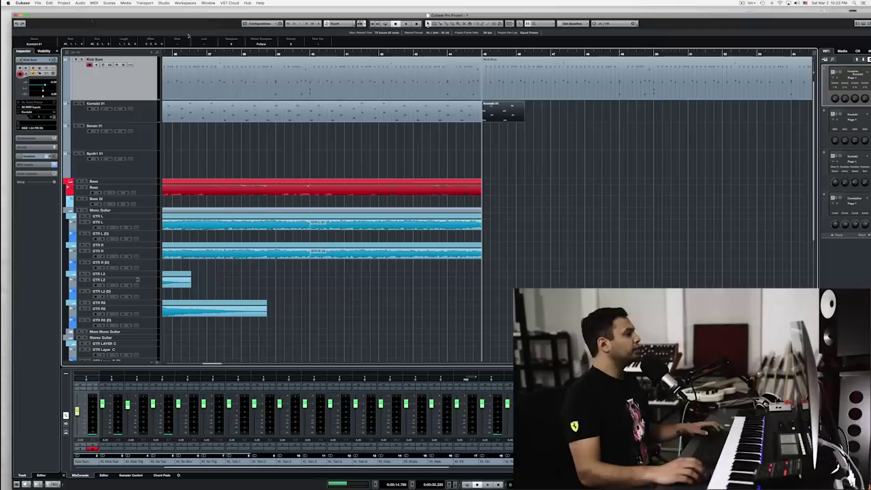
key("super+d")
key("super+d")
key("super+d")
key("super+d")
key("super+d")
key("space")
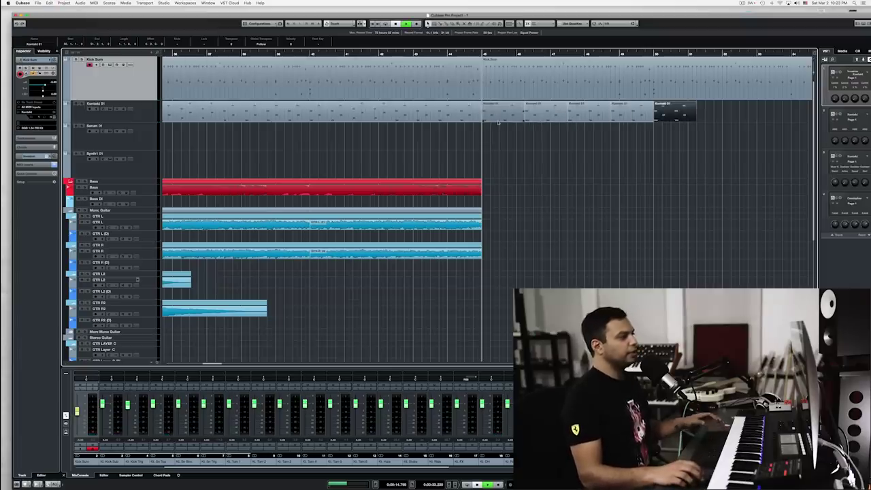
- Copy the Serum 01 and Synth1 01 parts from bar 15 and paste them at bar 45 on their tracks
key("g")
scroll(526, 139, "left", 5)
left_click_drag(508, 140, 467, 158)
scroll(717, 151, "up", 5)
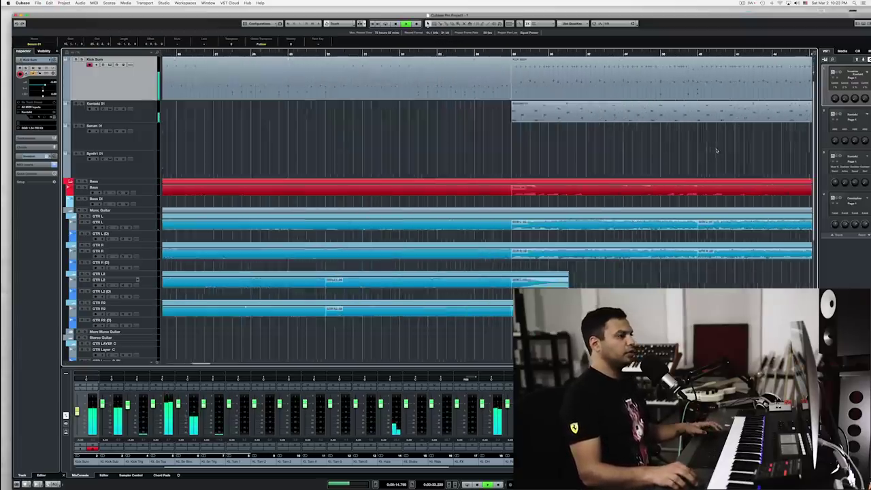
key("space")
scroll(715, 150, "down", 3)
scroll(714, 151, "right", 1)
scroll(714, 151, "right", 8)
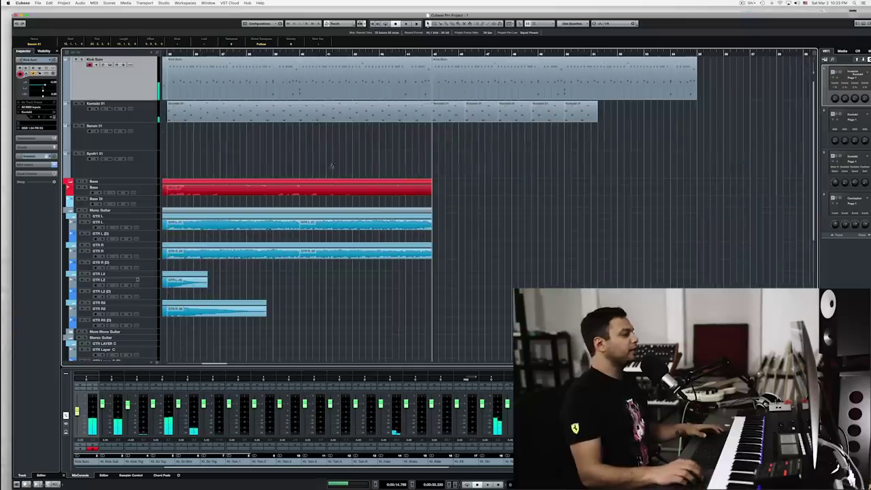
left_click(136, 140)
key("super+v")
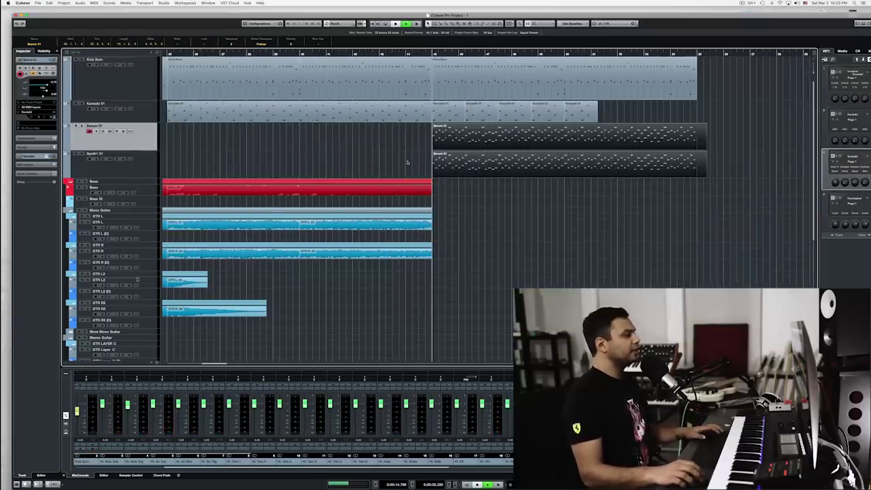
- Play back the new section, cut the Serum 01 and Synth1 01 parts at bar 50, and delete their remainders and the last Kontakt 01 copy
key("space")
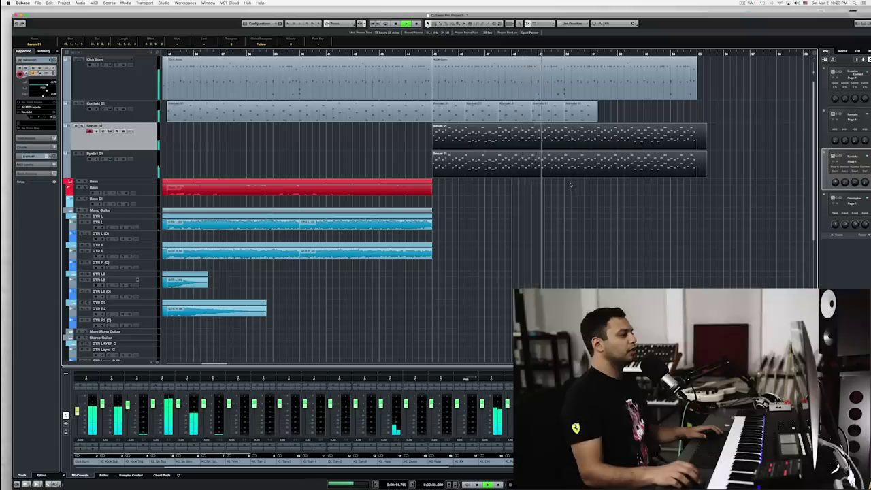
key("space")
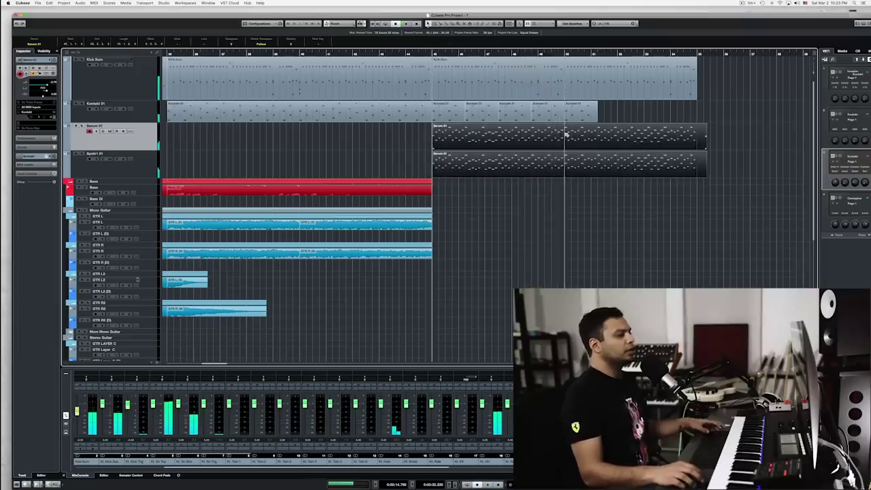
left_click(566, 134, "alt")
key("BackSpace")
key("space")
left_click(579, 116)
key("BackSpace")
key("space")
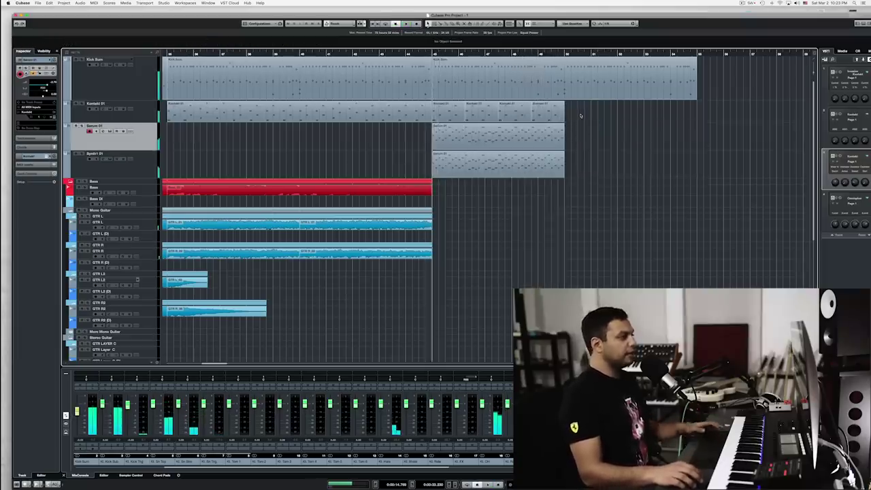
- Duplicate the Kontakt 01, Serum 01 and Synth1 01 parts of bars 45 to 50 directly after themselves at bar 50
left_click_drag(443, 168, 443, 170)
key("ctrl+d")
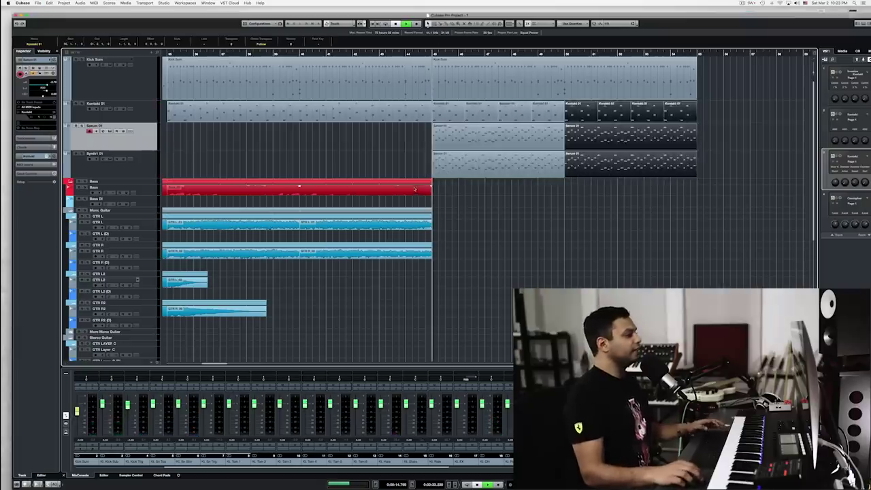
key("g")
key("space")
- Play the arrangement from bar 35 towards the section at bar 45 and compare it with the earlier sections
left_click(292, 54)
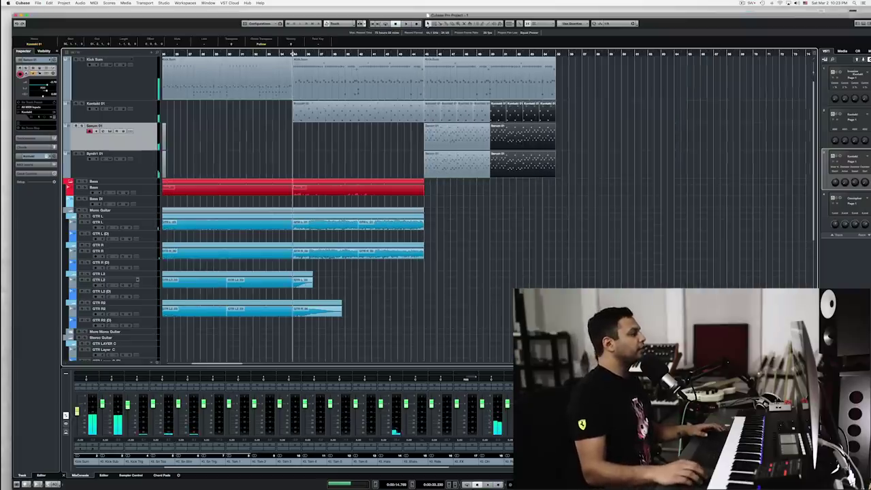
key("space")
scroll(332, 148, "left", 5)
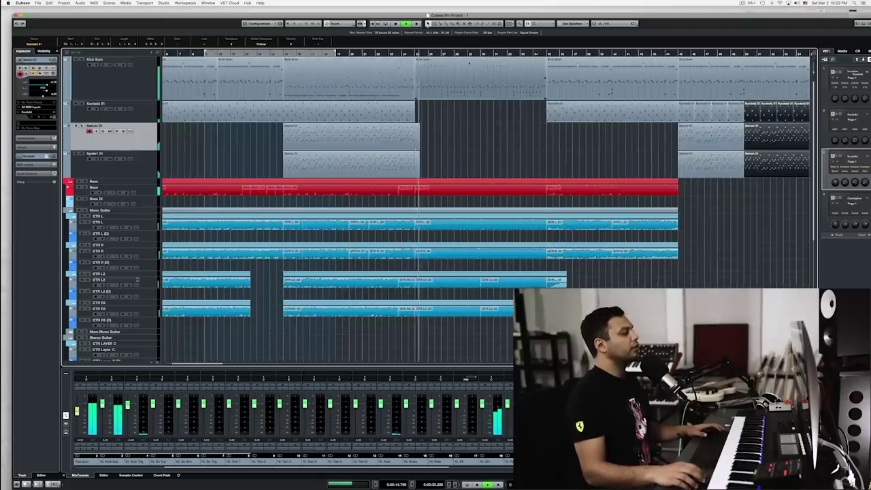
left_click(542, 53)
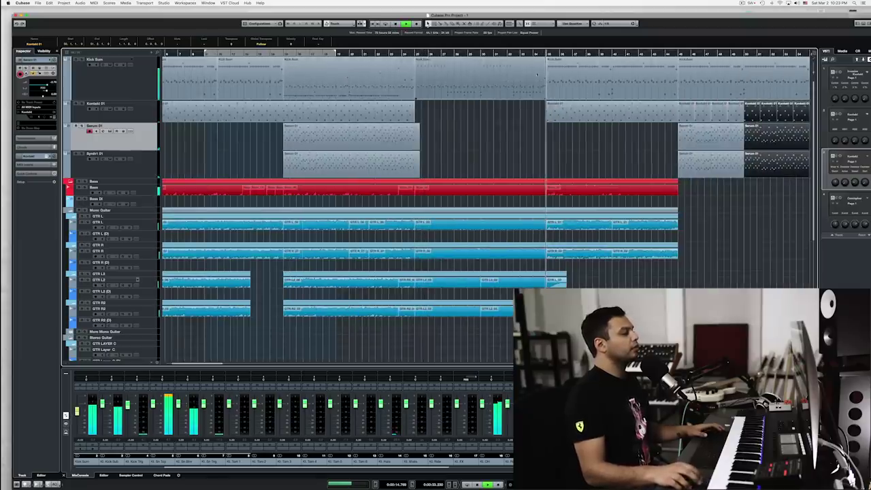
scroll(443, 156, "right", 3)
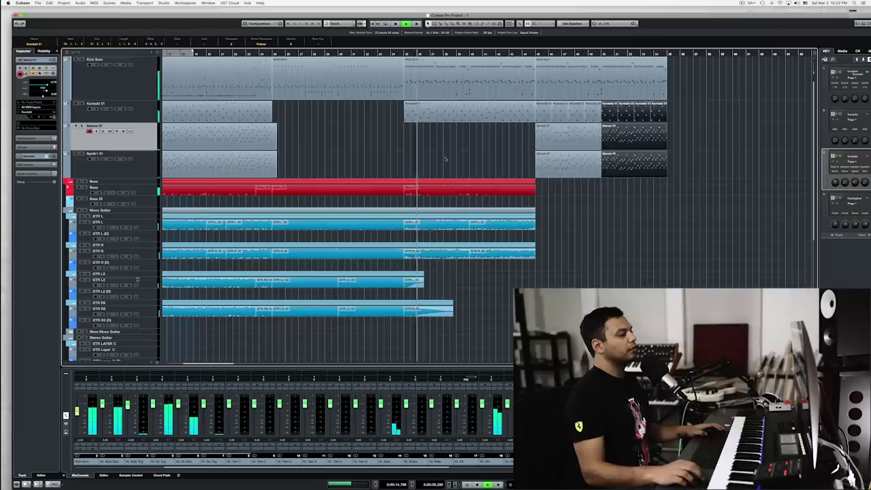
scroll(445, 155, "up", 2)
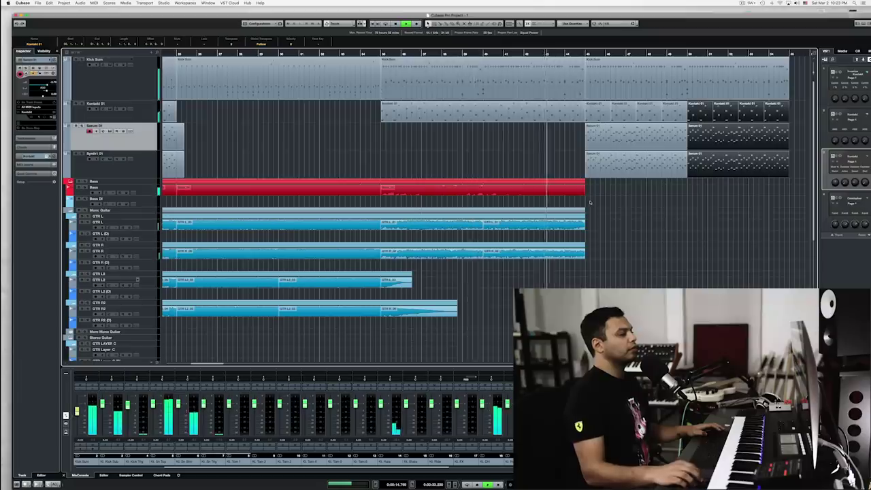
scroll(585, 202, "up", 2)
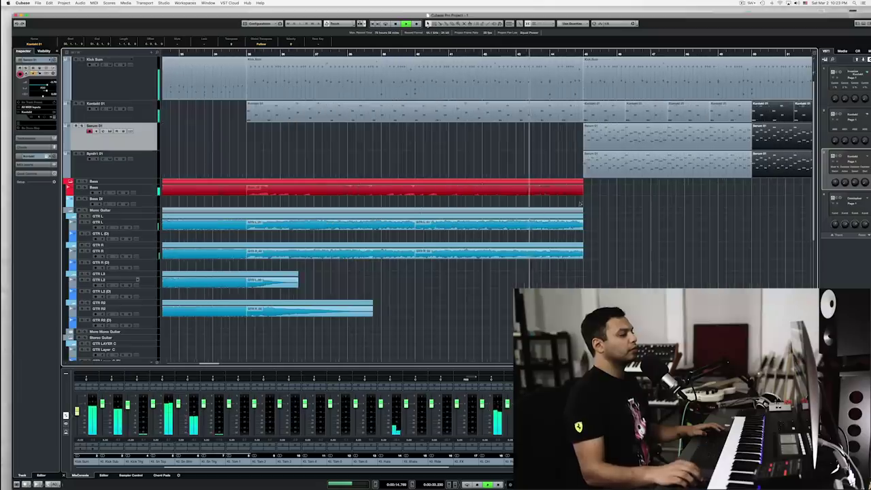
- Split the Bass event at beat 4 of bar 43 and duplicate its short end piece five times past bar 45
left_click(545, 192)
left_click(543, 192, "alt")
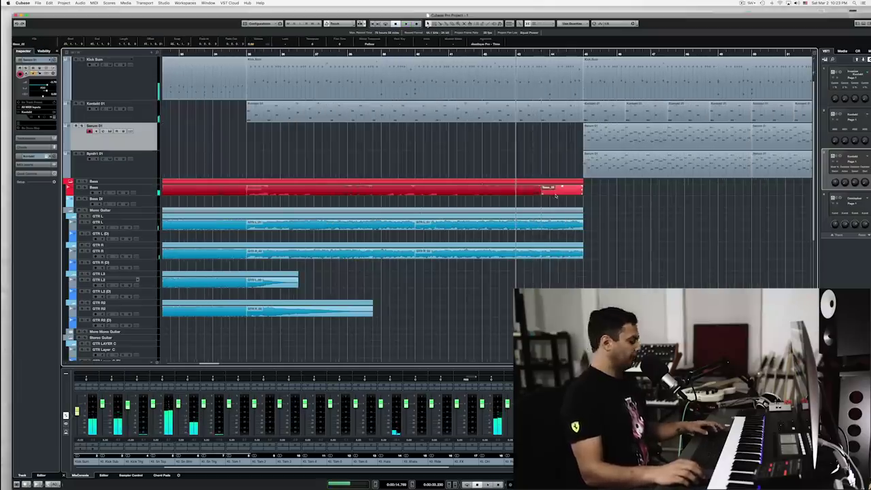
key("super+d")
key("super+d")
key("super+d")
key("super+d")
key("super+d")
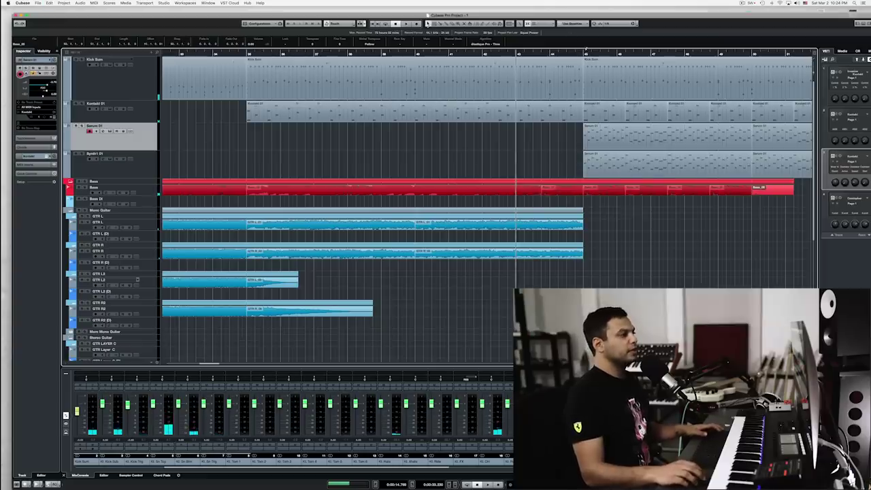
- Play back the repeated bass and remove its last copy so the Bass track ends at bar 50
key("space")
key("g")
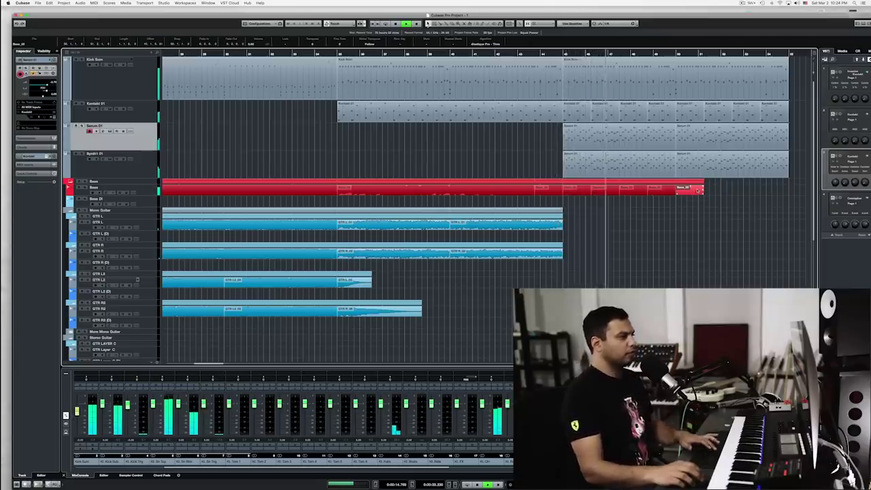
left_click_drag(697, 191, 675, 190)
left_click(563, 55)
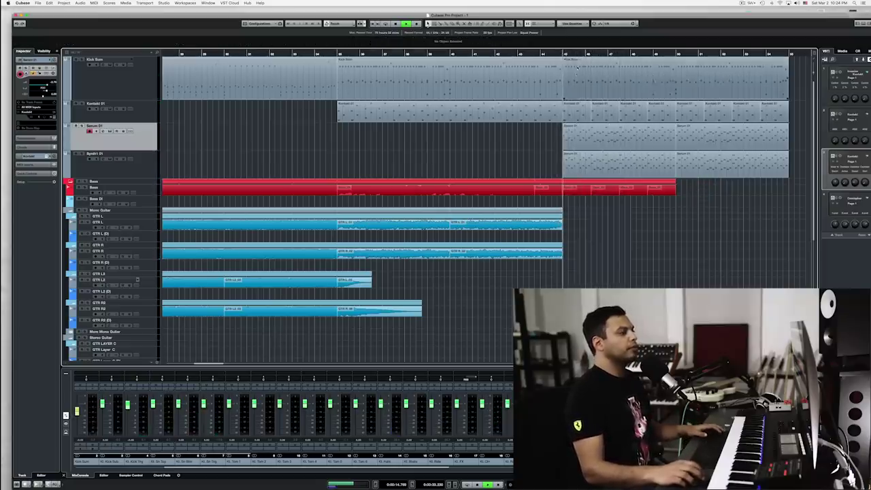
- Move all Hats Tip Tight notes of the Kick Sum part at bar 45 to the Ride Tip lane and audition the pattern
double_click(574, 76)
key("space")
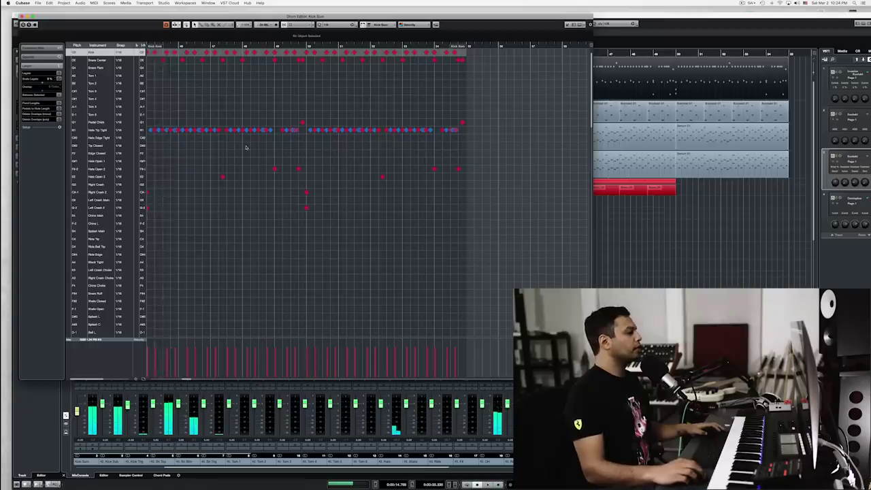
key("g")
left_click_drag(159, 129, 459, 131)
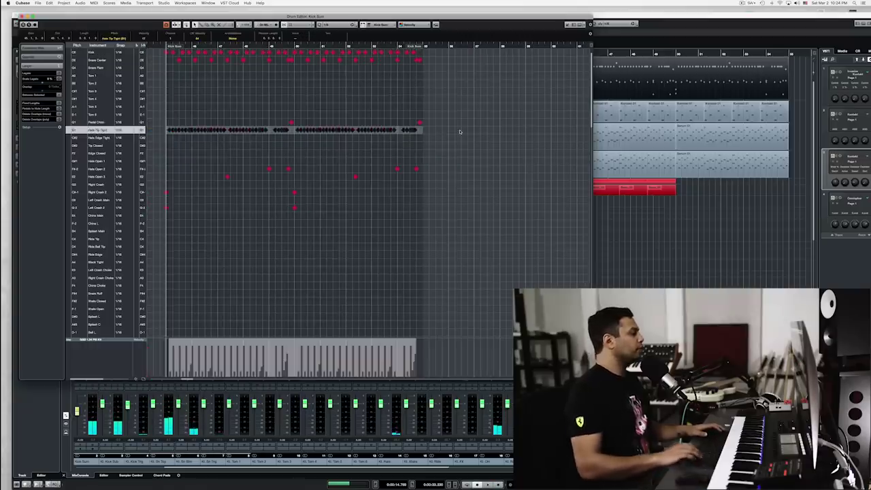
key("Down")
key("Down")
key("Down")
key("Down")
key("Down")
key("Down")
key("Down")
key("Down")
key("Down")
key("Down")
key("Down")
key("Down")
key("Down")
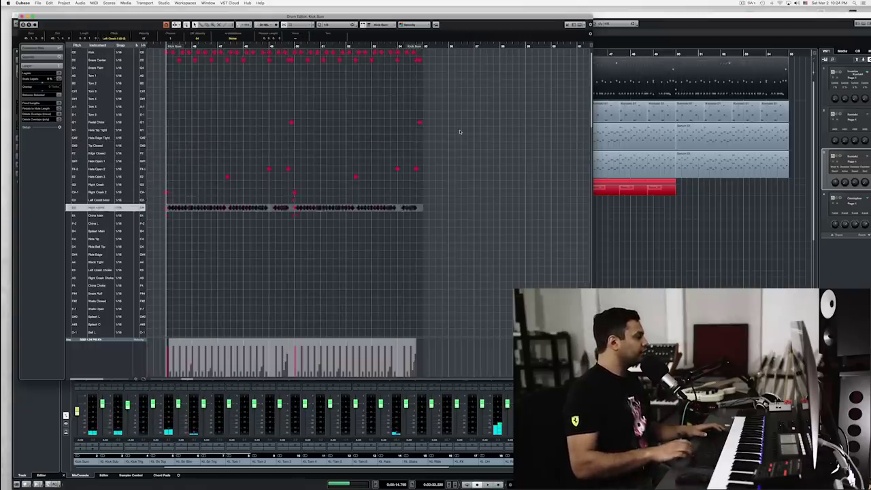
key("Down")
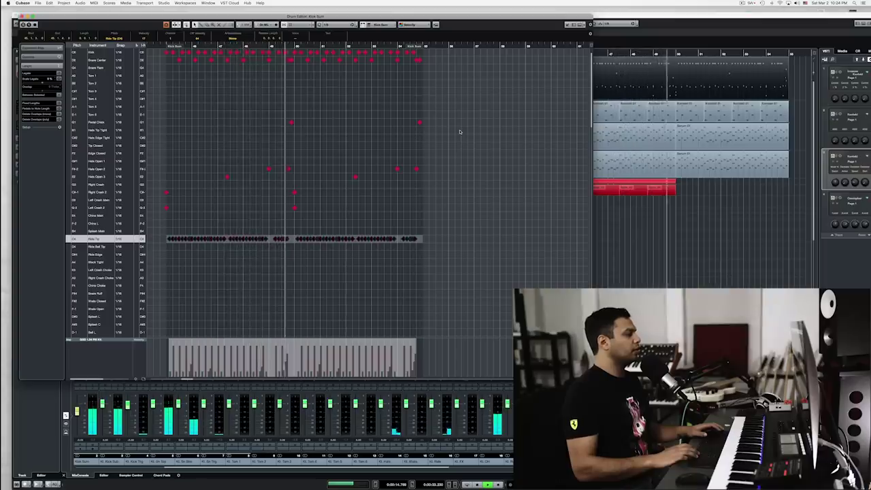
key("space")
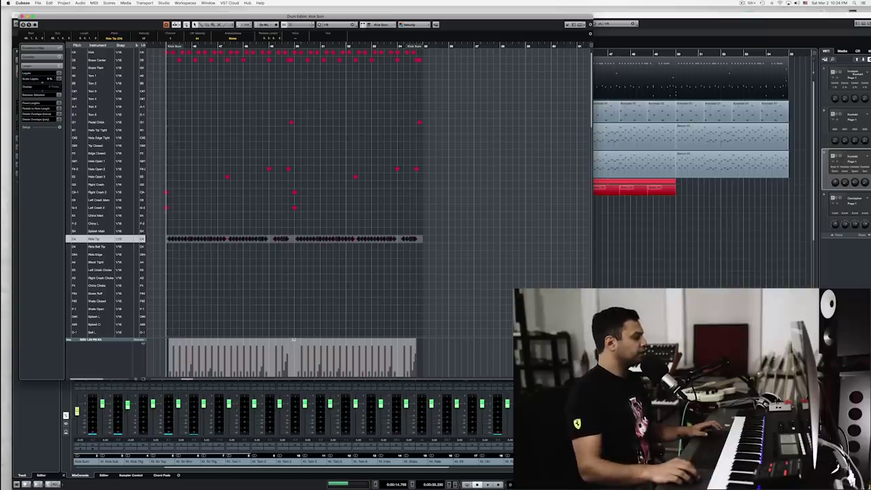
key("space")
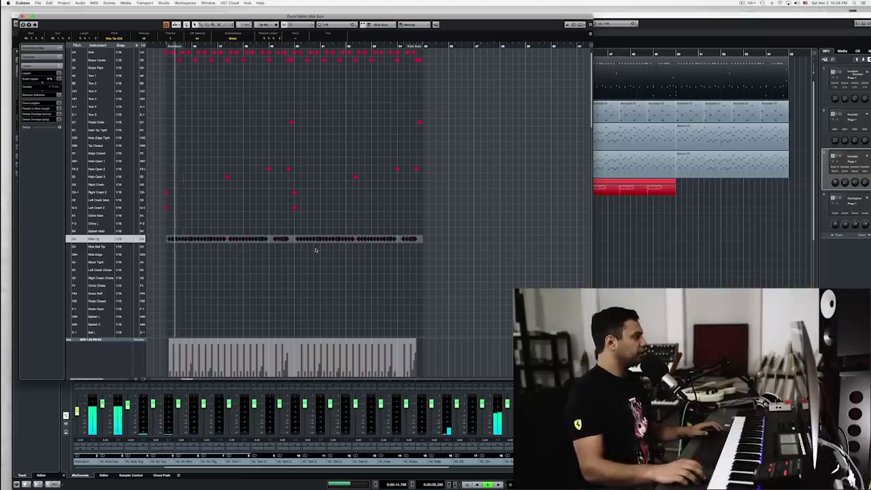
- Add a Snare Center hit in the second half of bar 48, remove the one at bar 49 and audition the part from bar 45
scroll(172, 92, "up", 2)
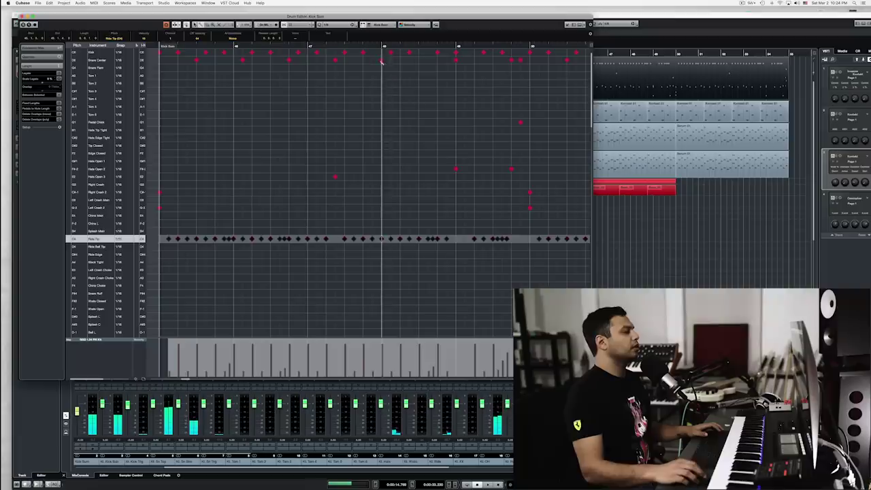
left_click(381, 60)
left_click(389, 45)
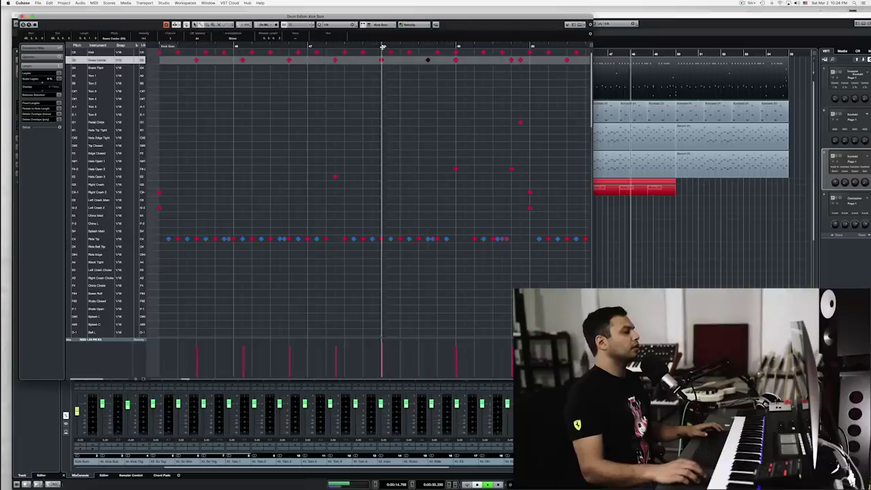
key("space")
left_click(456, 60)
key("space")
left_click(157, 46)
scroll(195, 60, "left", 2)
key("space")
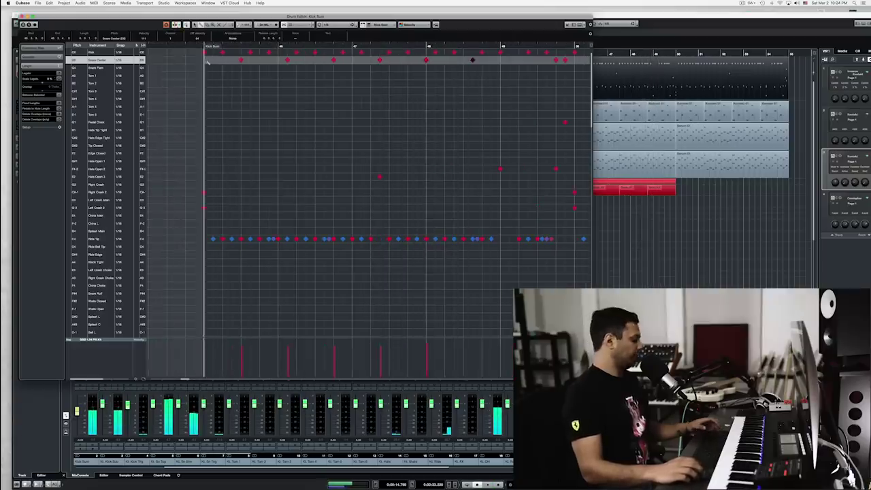
mouse_move(223, 45)
left_mouse_down()
mouse_move(214, 47)
mouse_move(220, 61)
mouse_move(212, 60)
mouse_move(221, 60)
left_mouse_up()
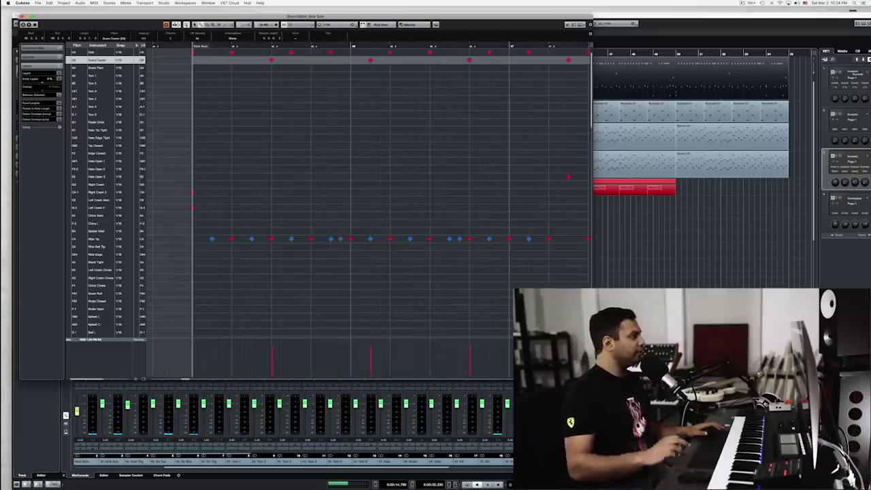
- Add two soft Snare Center hits between beats 1 and 2 of bar 45 and audition them
left_click(212, 60)
left_click(221, 60)
left_click_drag(241, 51, 251, 60)
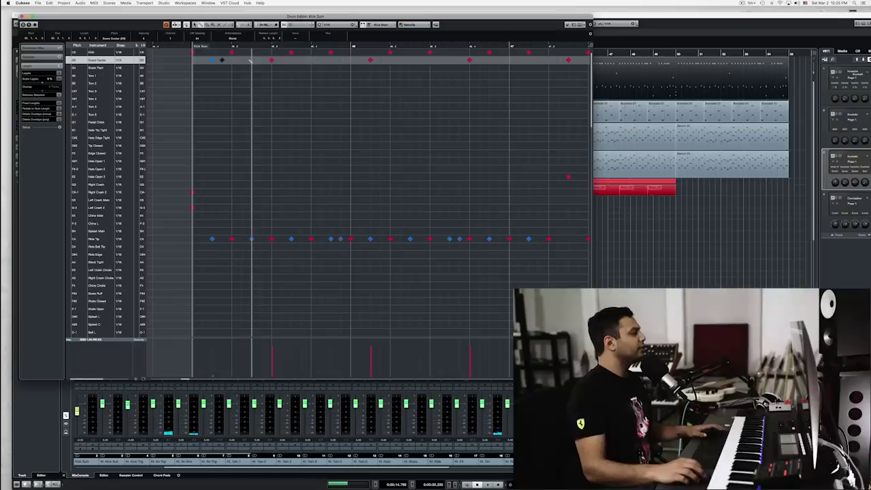
key("space")
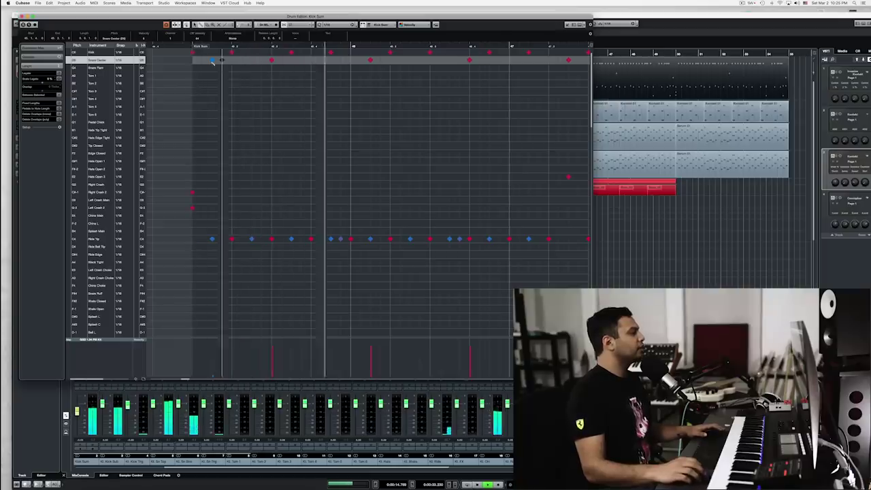
key("space")
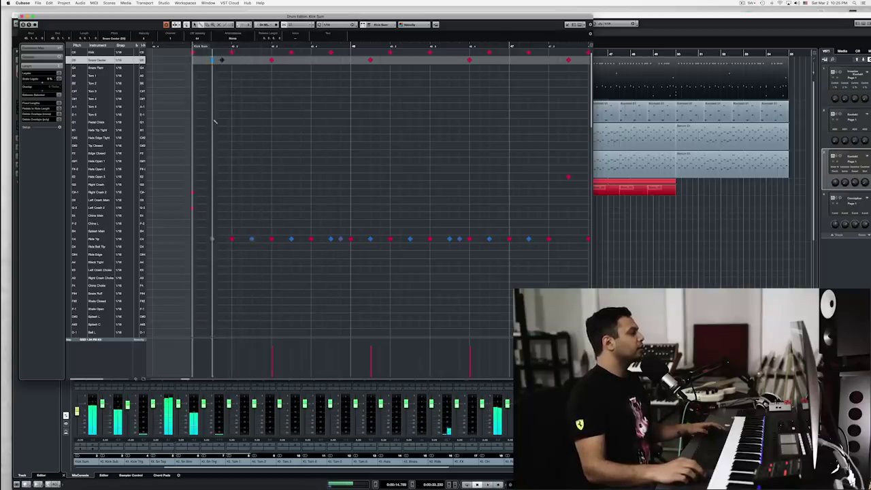
- Fill the Pedal Chick lane with a hit on every beat from bar 45 to bar 49 and play the pattern
key("g")
key("space")
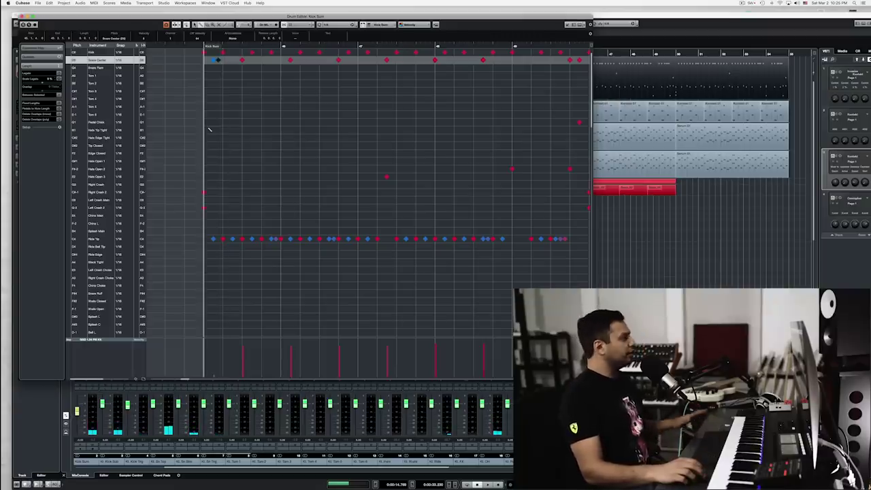
left_click_drag(204, 123, 512, 122)
left_click_drag(196, 131, 511, 74)
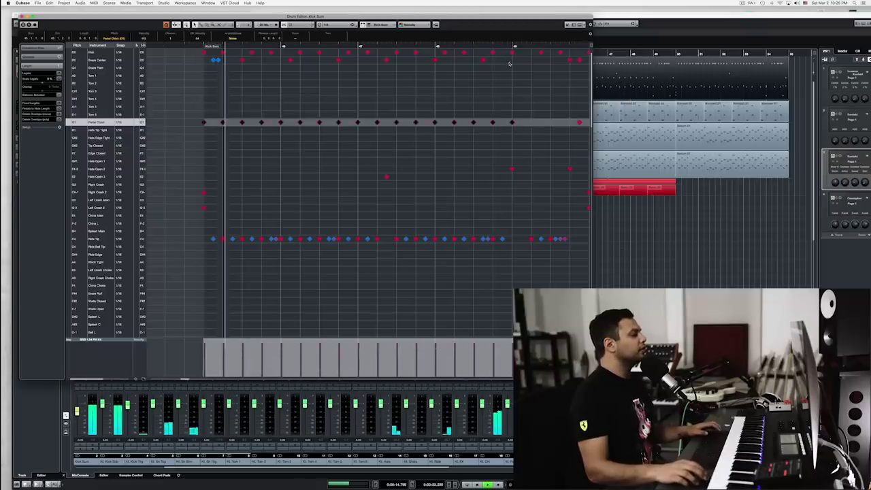
scroll(223, 103, "up", 2)
key("space")
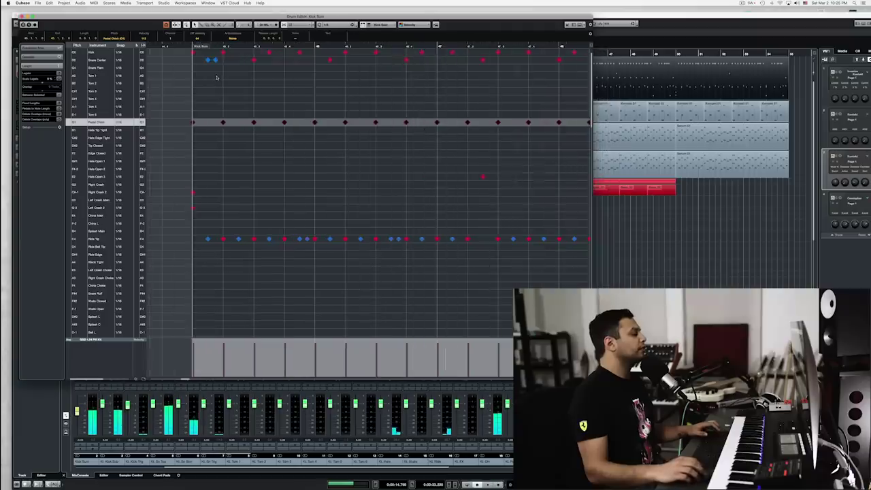
- Add soft Snare Center ghost hits around the main snare across beats 2 to 4 of bar 45, auditioning the groove
key("h")
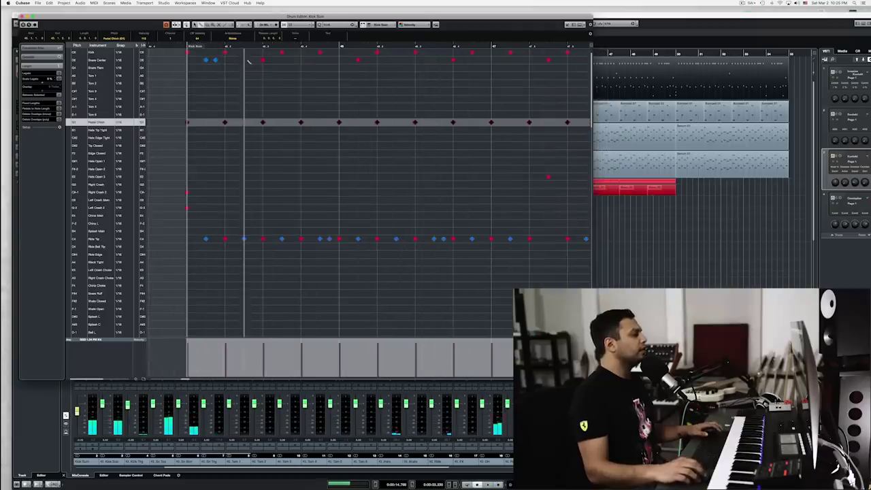
left_click(236, 61)
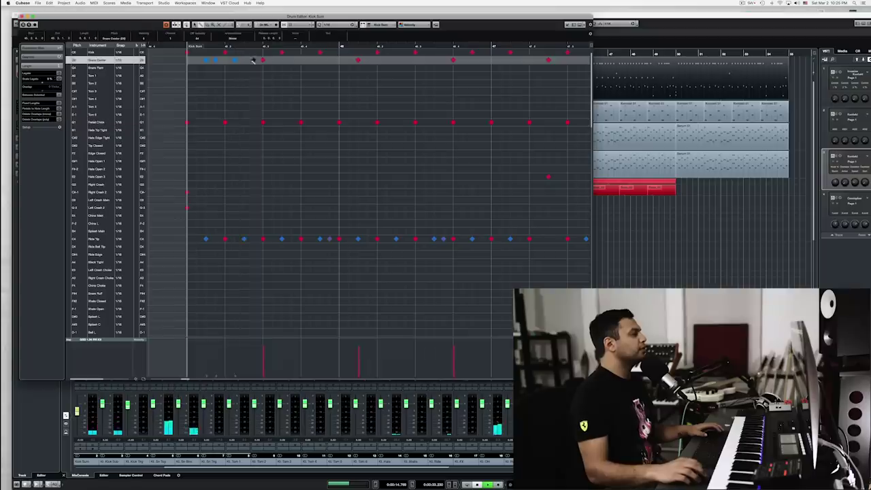
key("space")
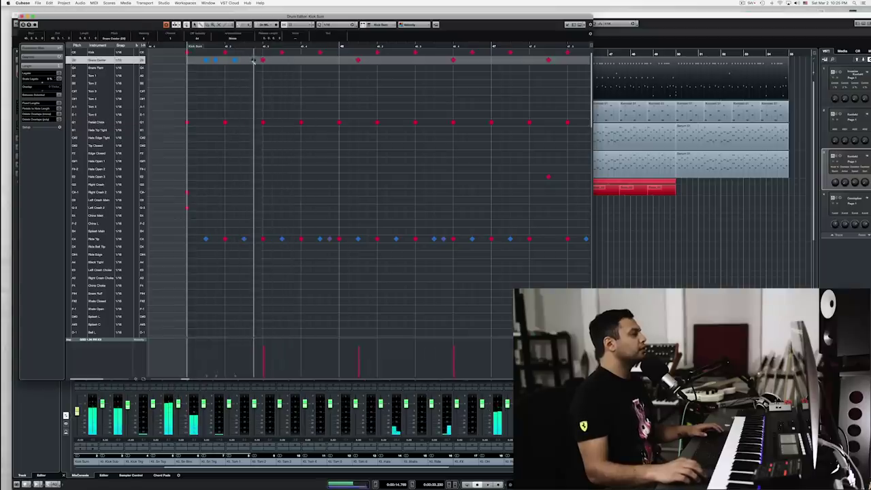
left_click(235, 60)
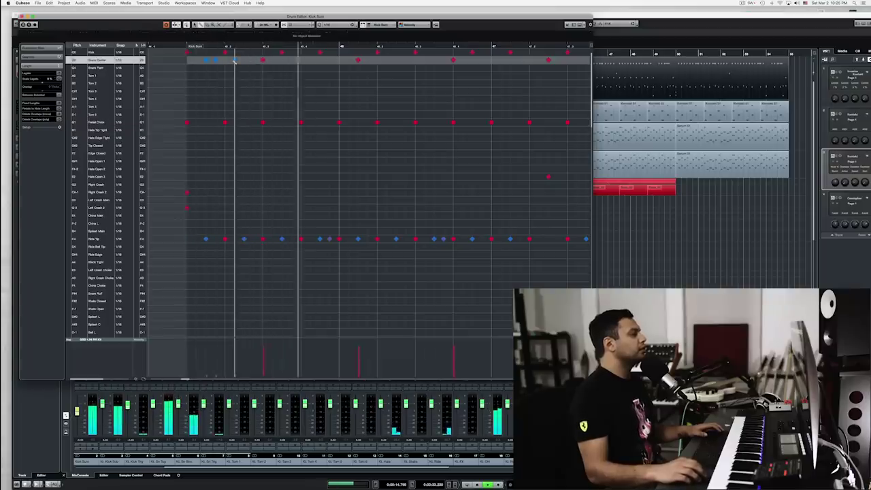
left_click(295, 61)
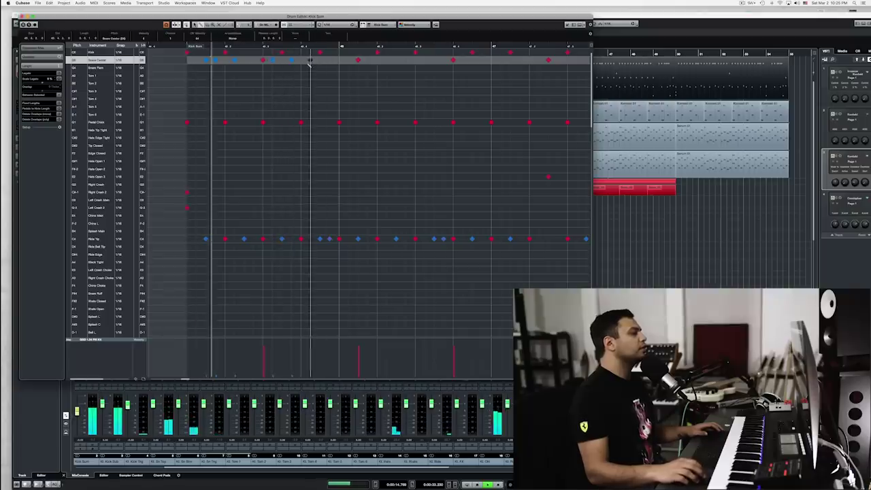
left_click(331, 60)
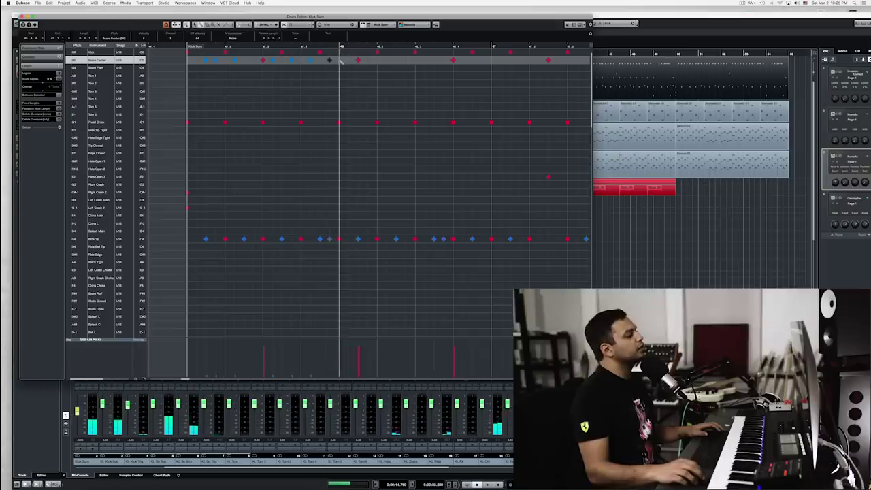
- Add a kick on the second sixteenth of bar 46 and a soft Snare Center hit on its downbeat, and play back
left_click(348, 53)
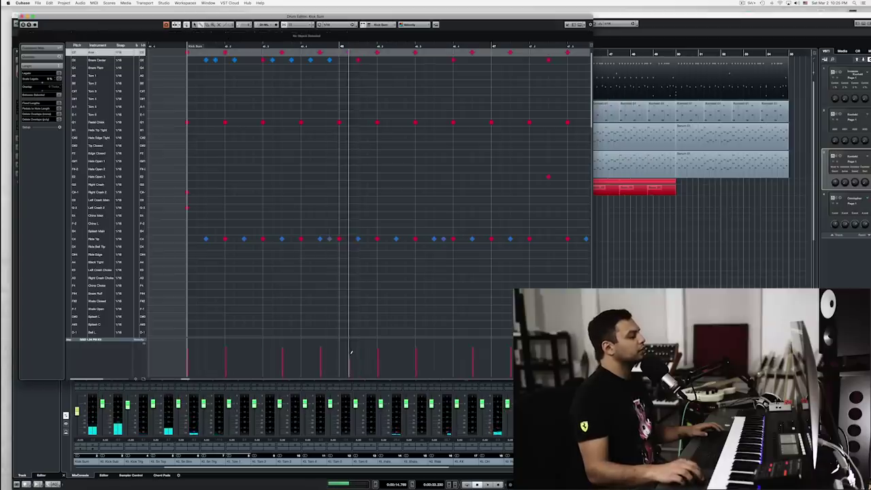
left_click(338, 59)
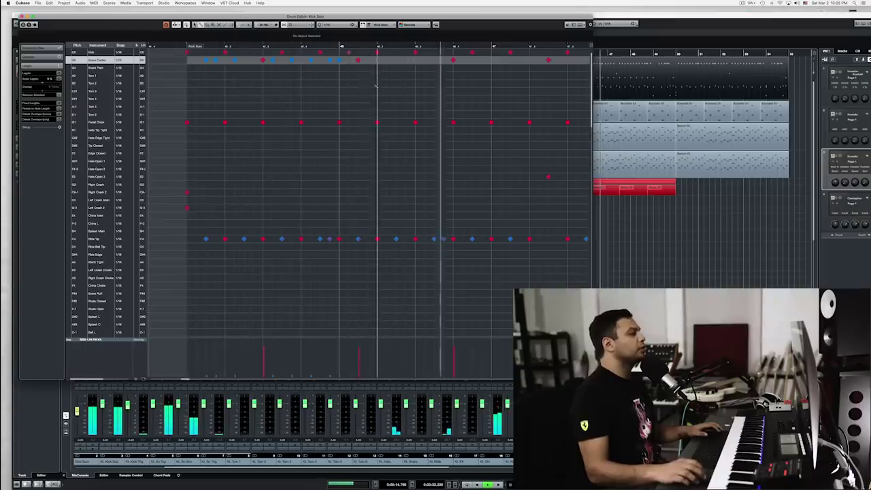
key("space")
key("space")
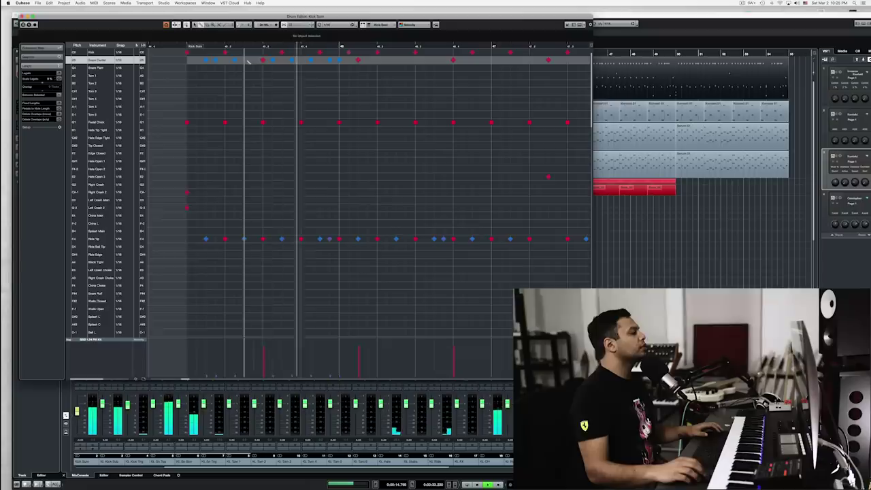
key("space")
key("space")
key("space")
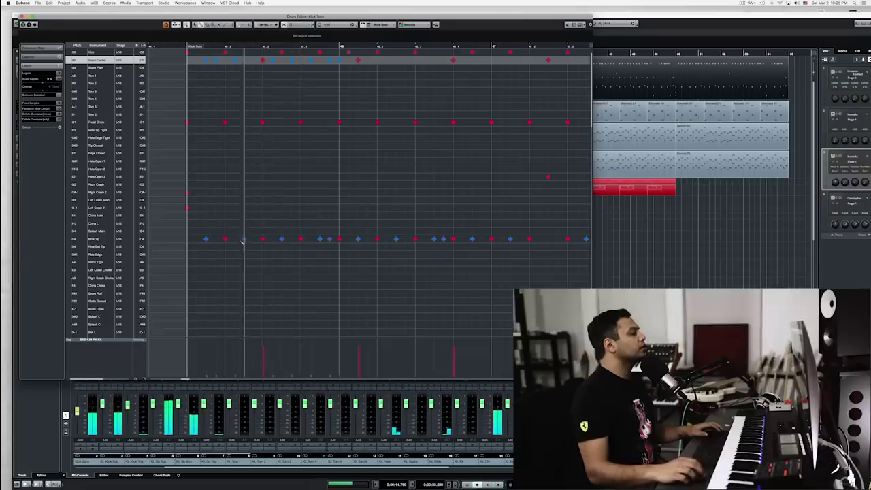
- Add a soft Snare Center hit halfway through beat 2 of bar 45 and a kick one sixteenth after it, and audition
left_click(244, 60)
left_click(254, 52)
key("space")
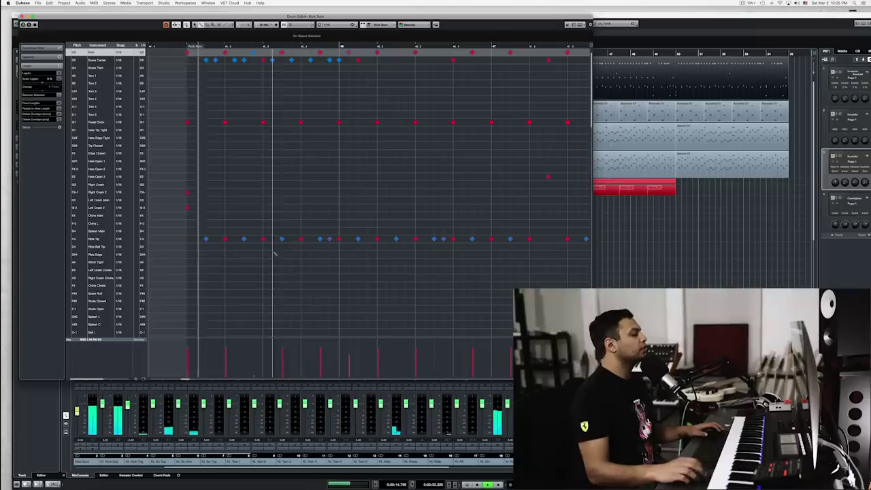
key("space")
key("space")
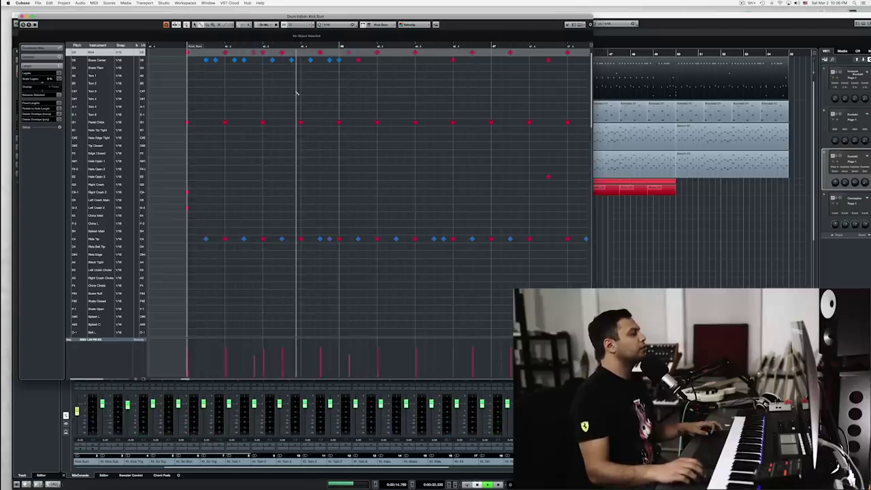
- Place a softer kick on beat 3 of bar 45, put the loud Snare Center hit one sixteenth before it, and audition
left_click(262, 54)
left_click(261, 60)
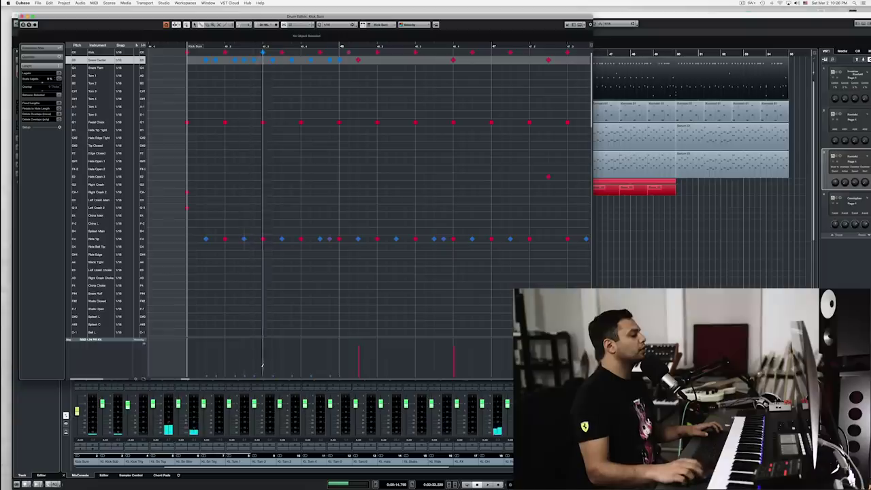
key("space")
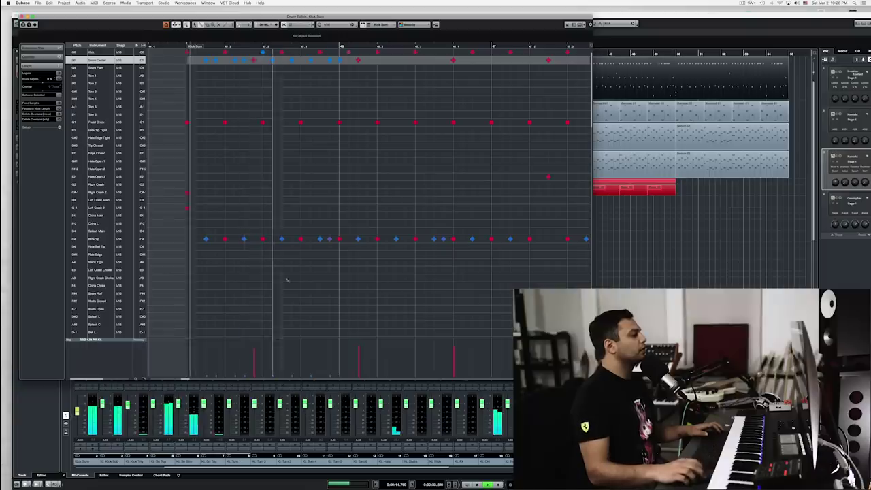
key("space")
left_click(263, 52)
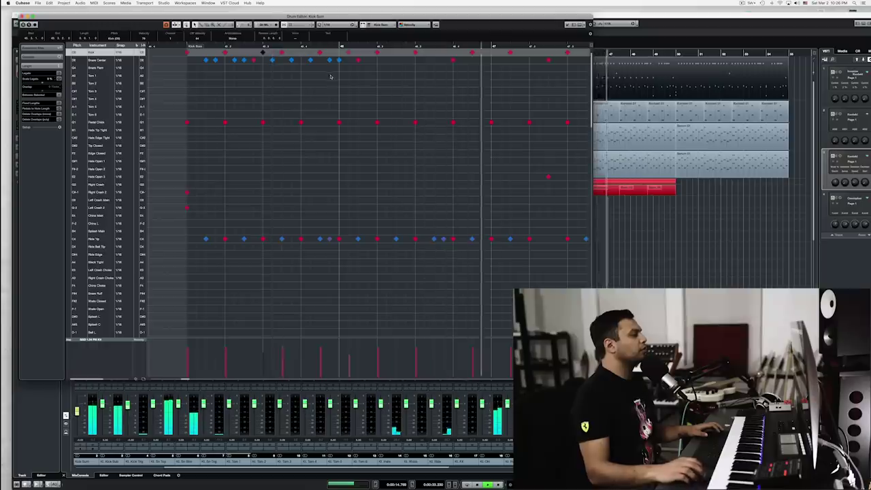
key("space")
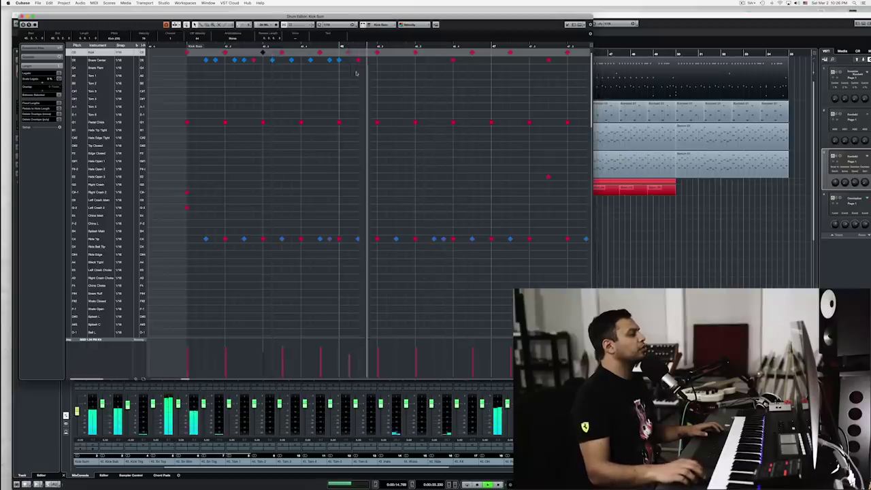
key("space")
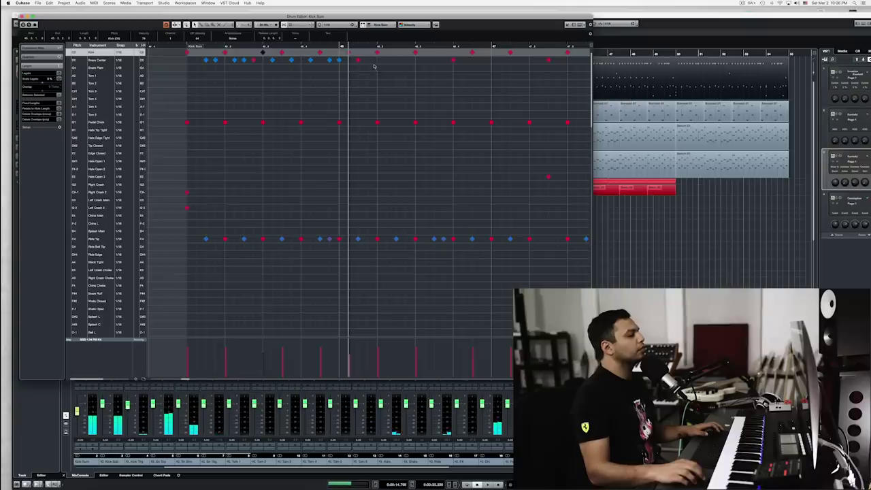
- Add a soft Snare Center hit on the last sixteenth of beat 1 in bar 46 and delete the kick and snare hits following it
left_click(367, 62)
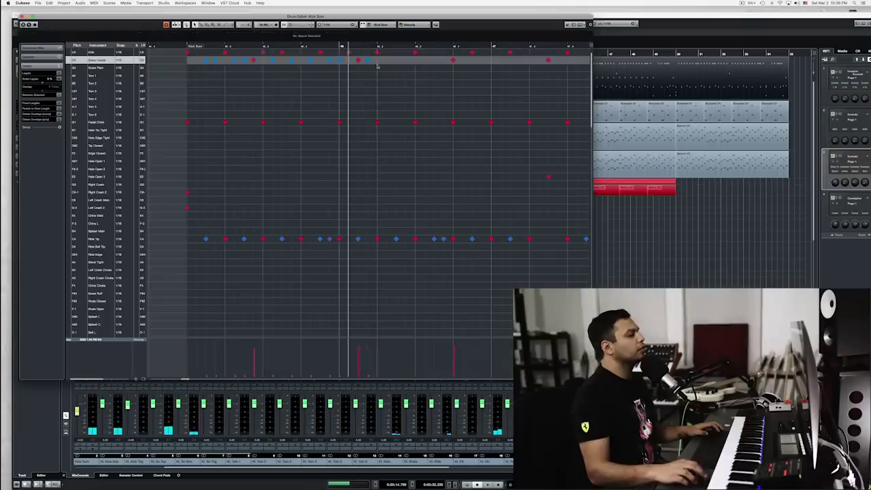
left_click_drag(569, 48, 569, 48)
key("Delete")
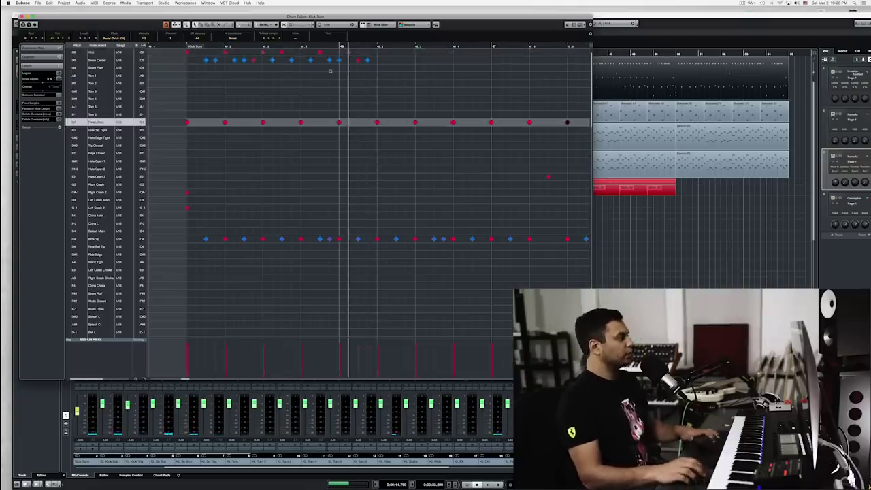
- Copy the kick and Snare Center pattern from the start of bar 45 and paste it at beat 2 of bar 46
left_click_drag(175, 71, 407, 39)
left_click(376, 47)
key("super+v")
left_click(184, 46)
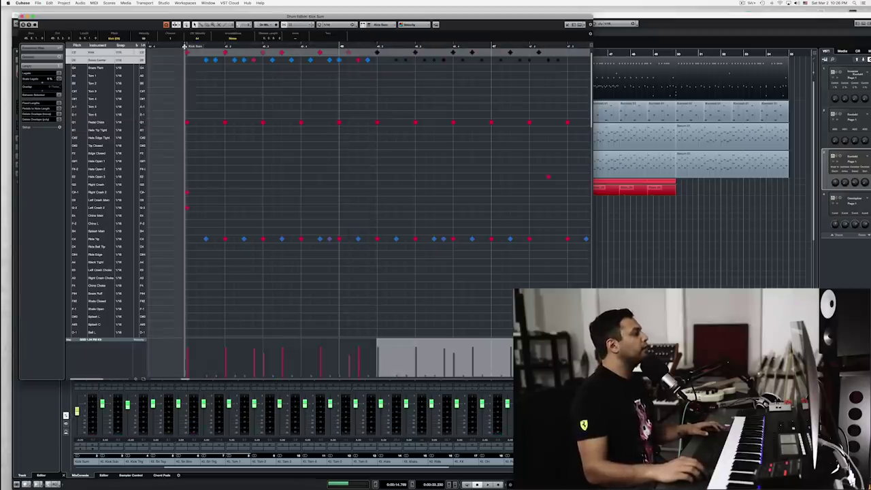
key("g")
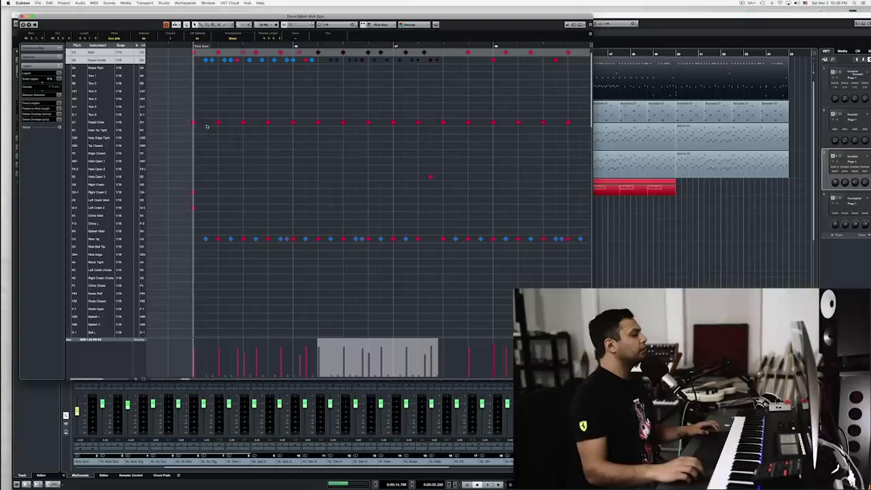
- Copy the Pedal Chick notes from bar 45 to the start of bar 48, paste them half a beat later, and play back the result
left_click_drag(190, 131, 491, 107)
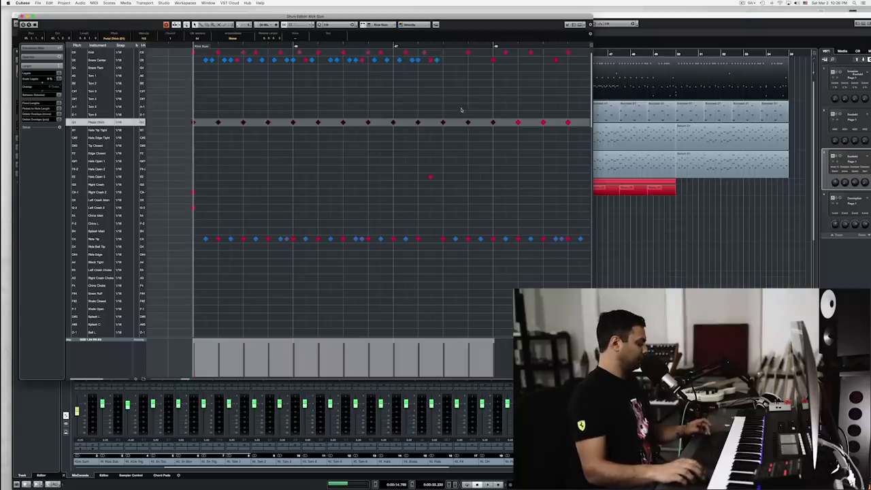
left_click_drag(219, 47, 205, 47)
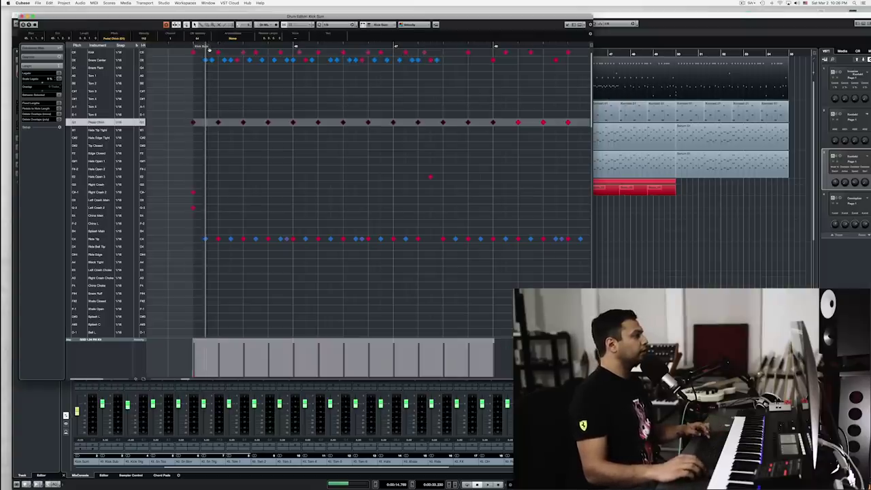
key("super+v")
left_click(188, 46)
key("space")
key("space")
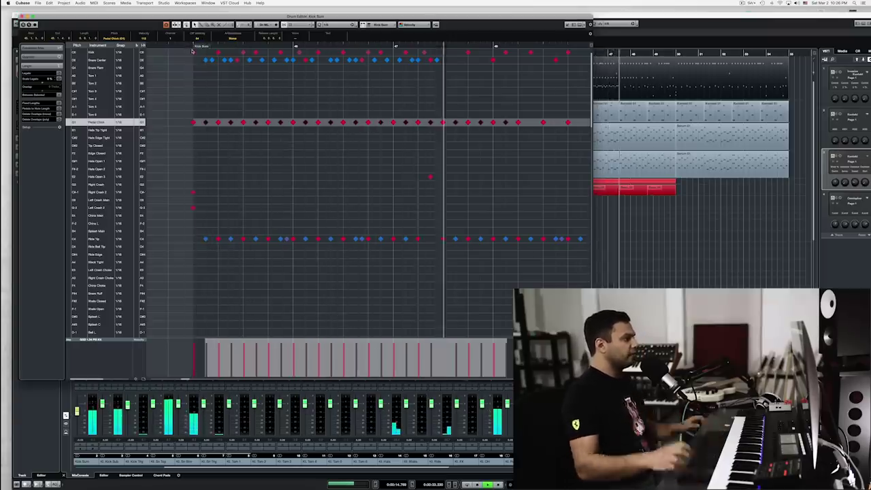
key("space")
- Delete the leftover kick, snare, Pedal Chick and Hats Open 2 notes between beat 3 of bar 47 and the start of bar 49
scroll(449, 162, "down", 2)
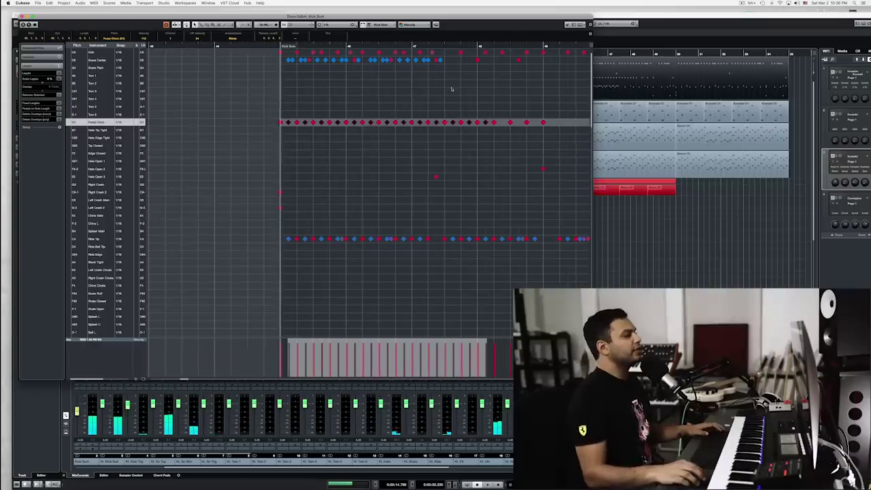
left_click_drag(450, 49, 548, 68)
key("Delete")
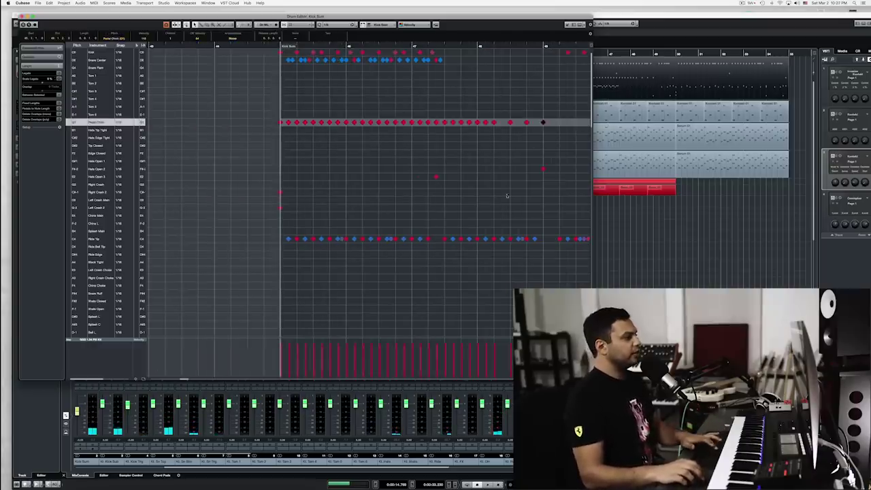
left_click(543, 168)
left_click_drag(453, 172, 589, 109)
key("Delete")
- Play back the pattern and delete the extra Ride Tip note just before bar 46
key("space")
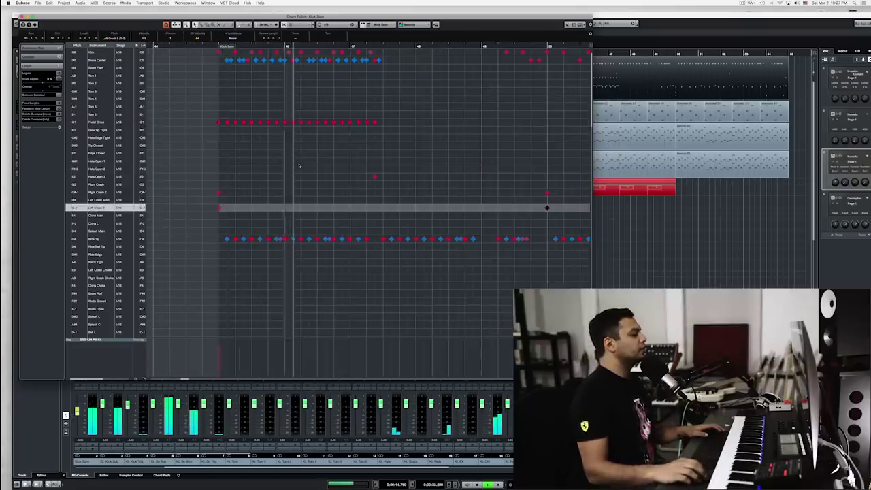
key("space")
left_click(284, 240)
key("Delete")
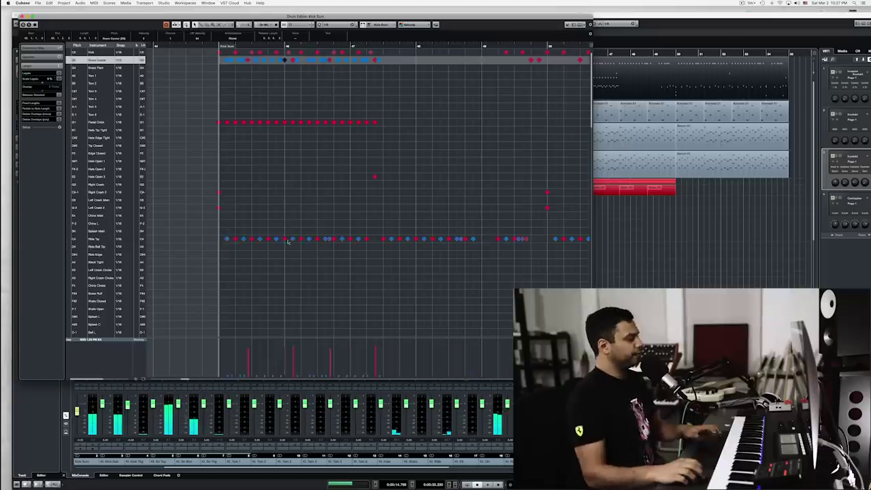
- Replace the Hats Open 3 note just before beat 3 of bar 47 with Ride Tip notes and play back the change
key("space")
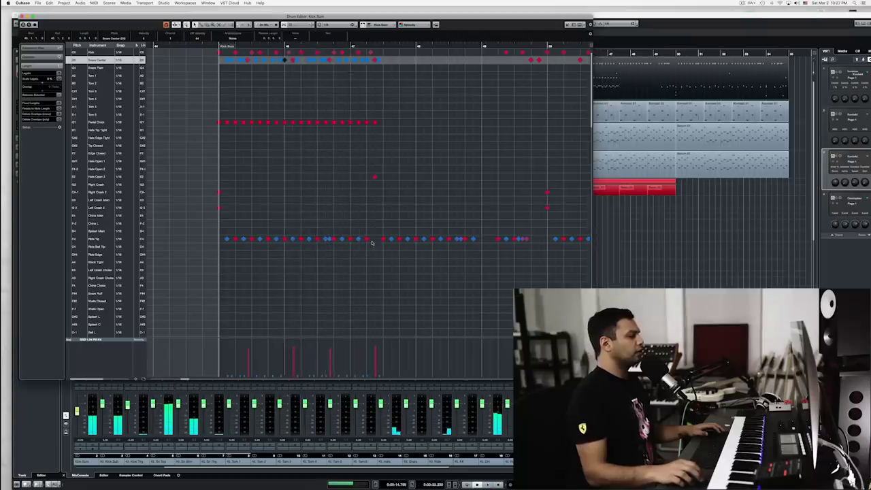
left_click(374, 178)
left_click(373, 240)
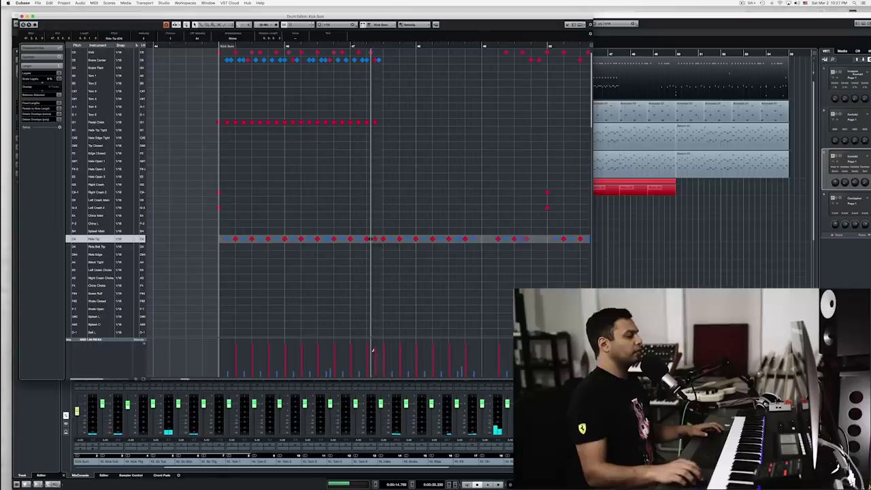
key("space")
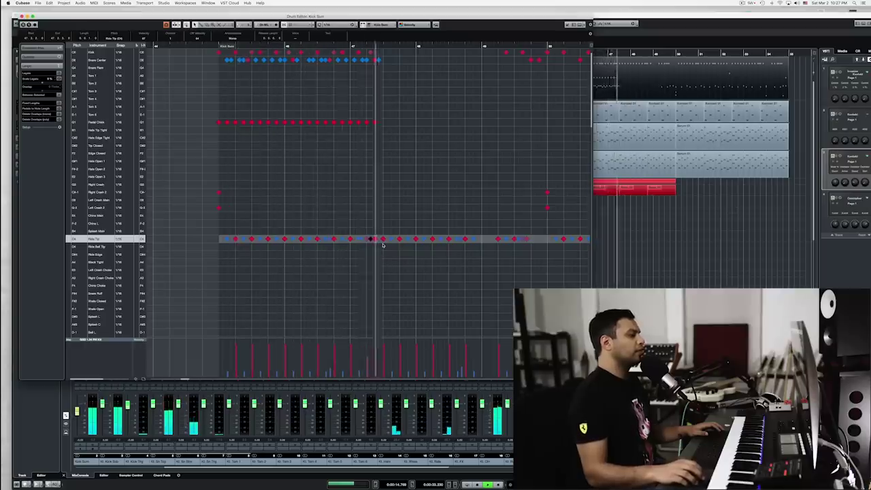
key("space")
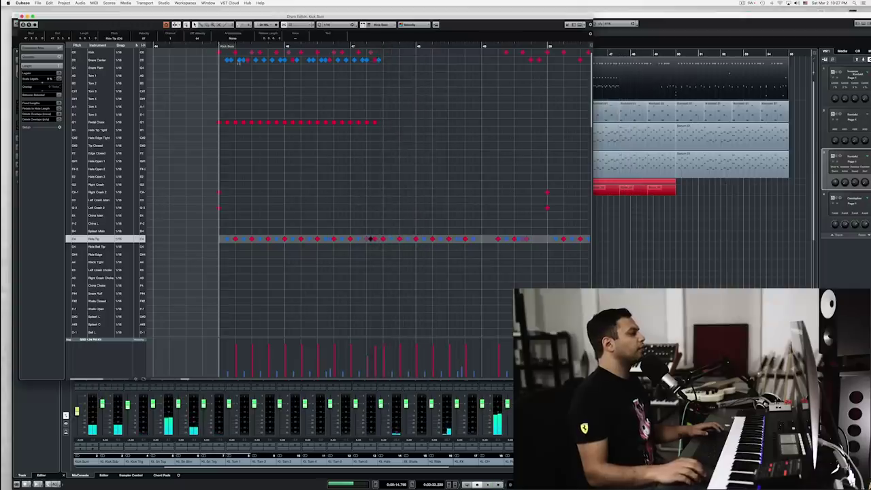
- Play back from beat 3 of bar 47 and delete the kick and snare notes in bar 49
left_click(382, 45)
key("space")
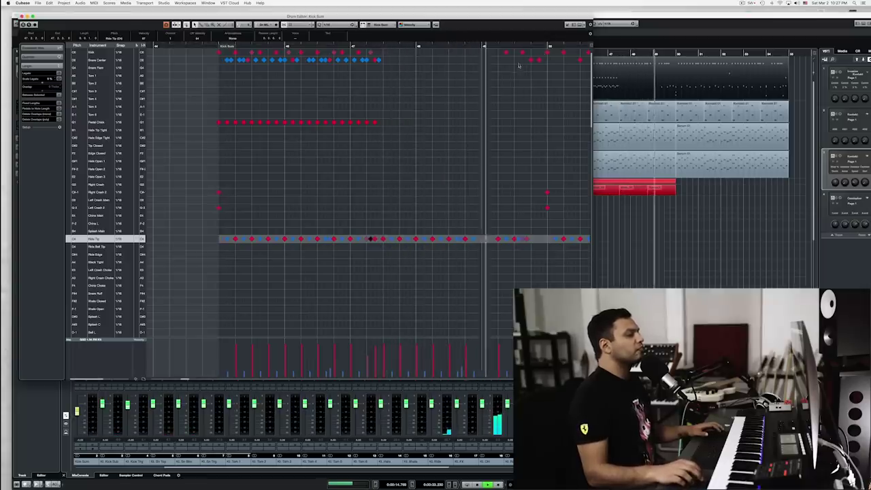
key("space")
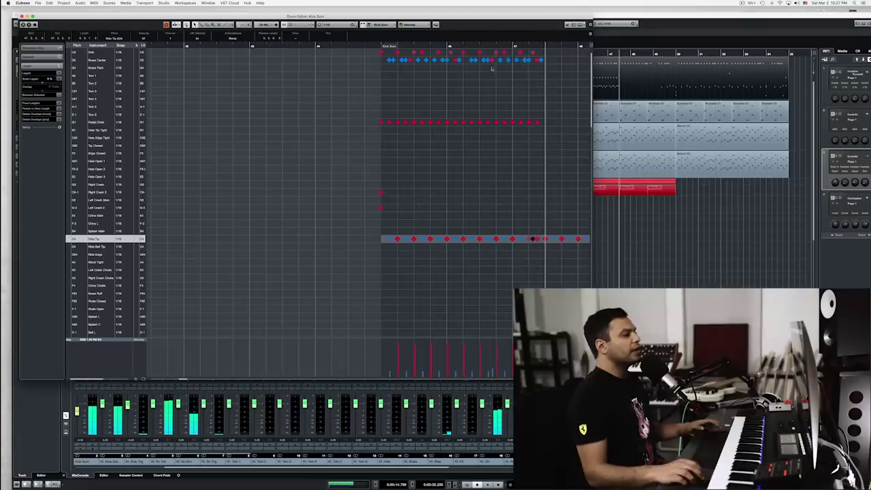
scroll(522, 77, "right", 5)
left_click_drag(460, 51, 453, 52)
key("Delete")
left_click(458, 205)
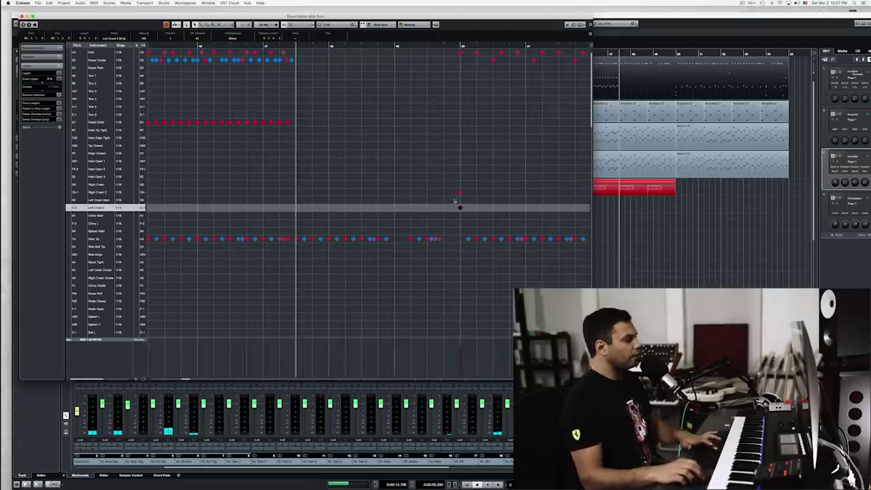
- Add a kick at beat 3 of bar 47 and a Snare Center note at the start of bar 48, auditioning the section
scroll(301, 93, "left", 2)
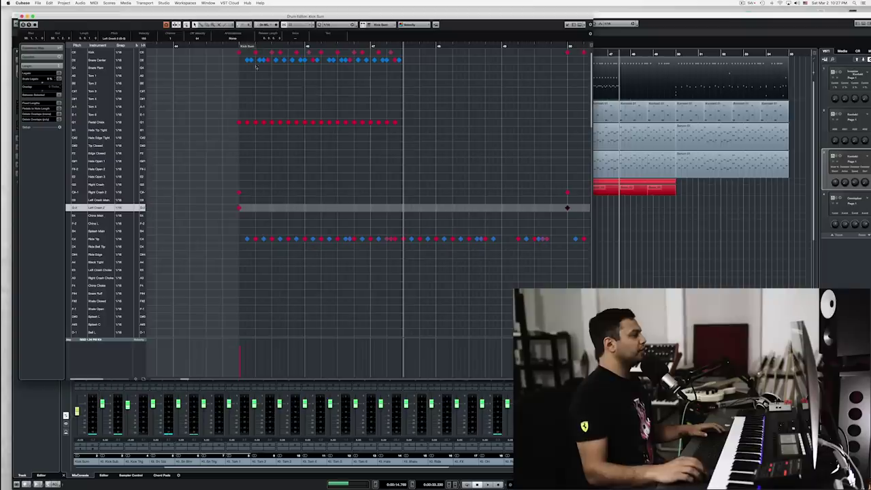
left_click(404, 52)
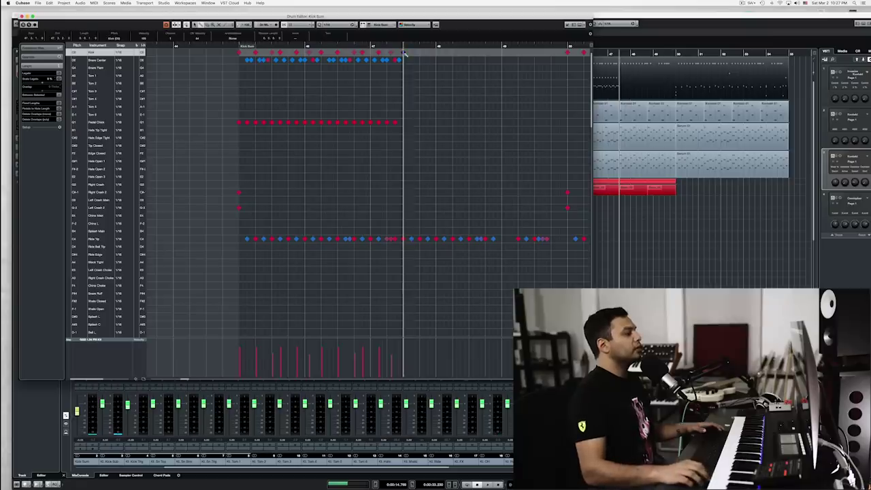
key("space")
left_click(437, 60)
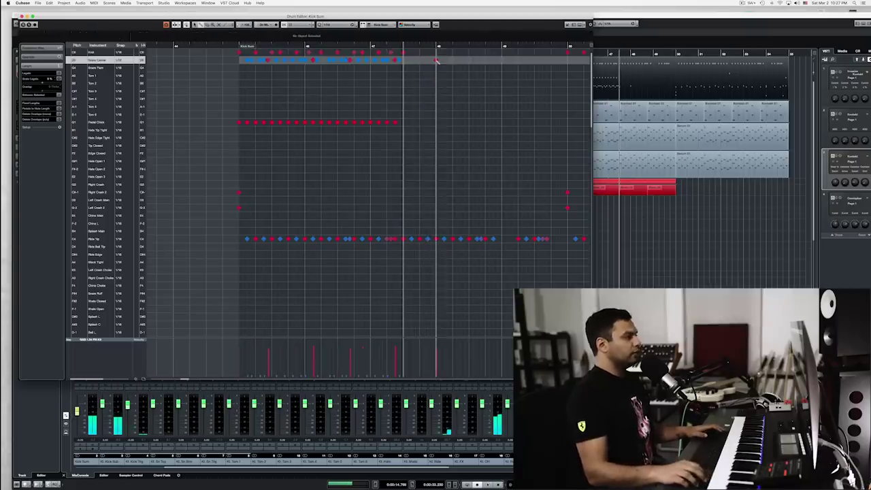
key("space")
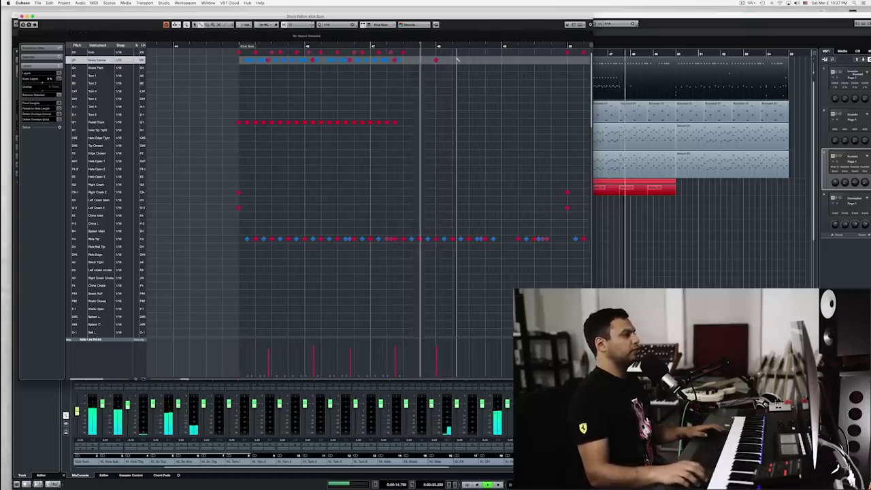
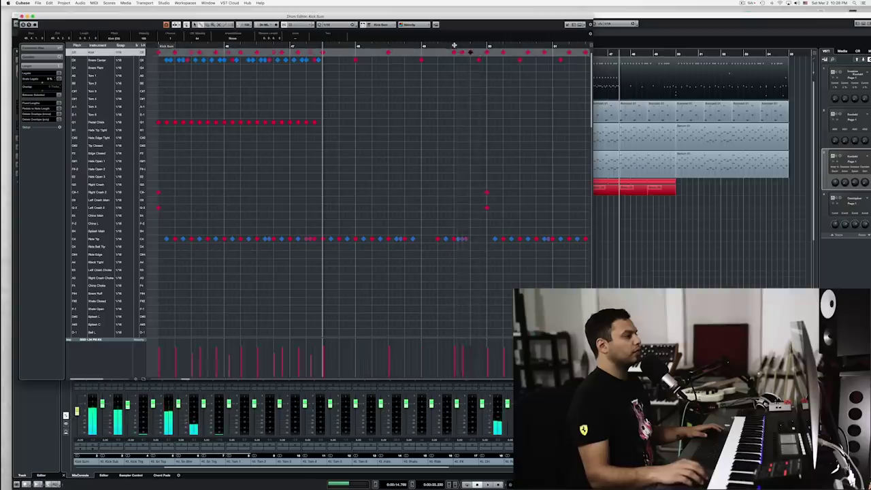
- Add a Ride Bell Tip note on beat 3 and a Splash L note on beat 4 of bar 49, and play back the section
left_click(453, 45)
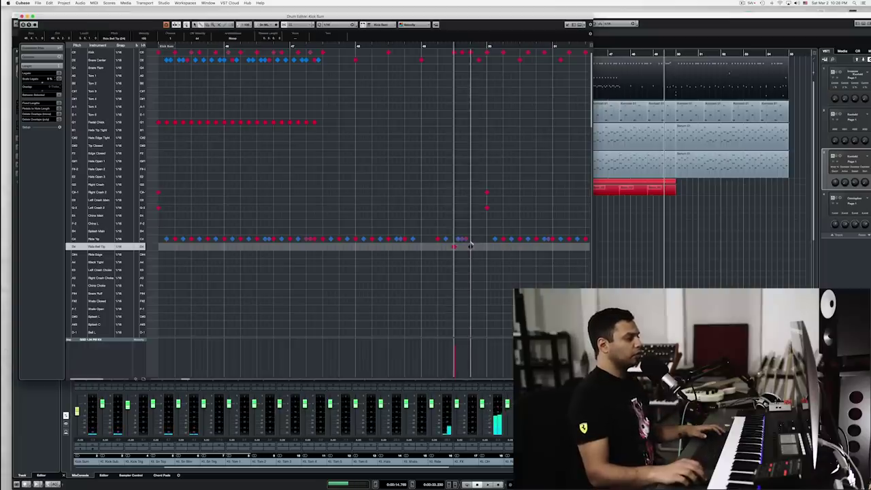
left_click(469, 317)
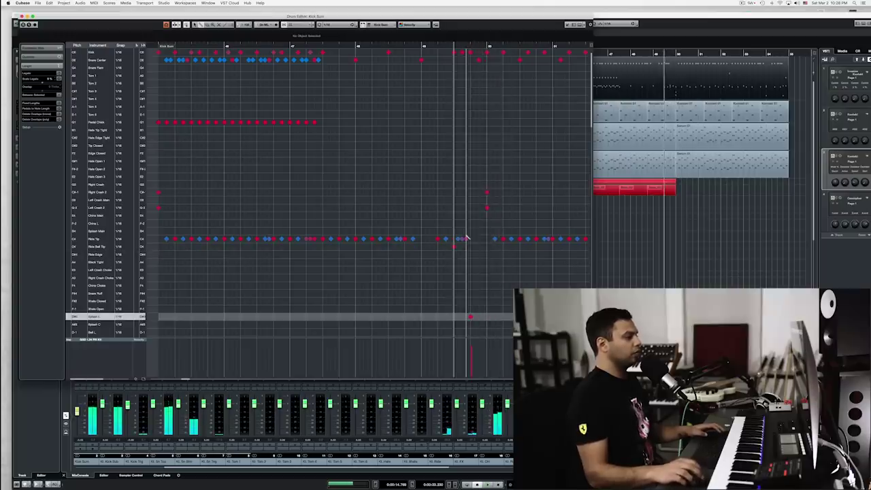
left_click(311, 47)
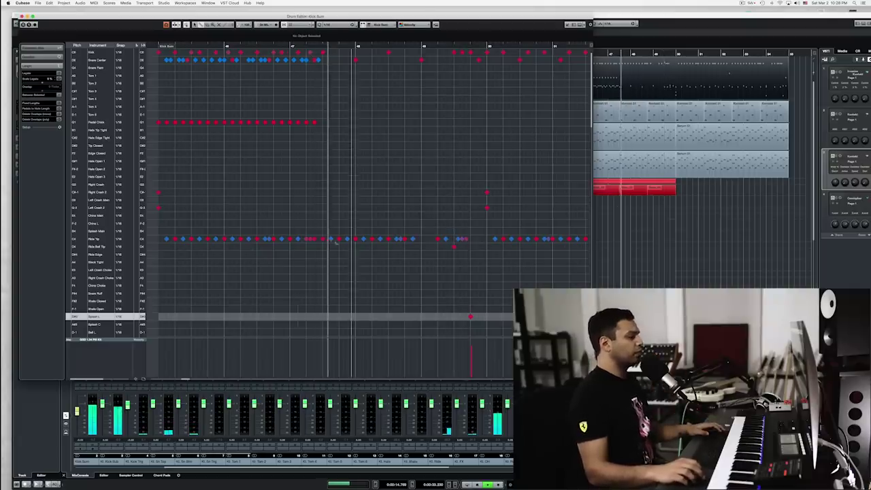
key("space")
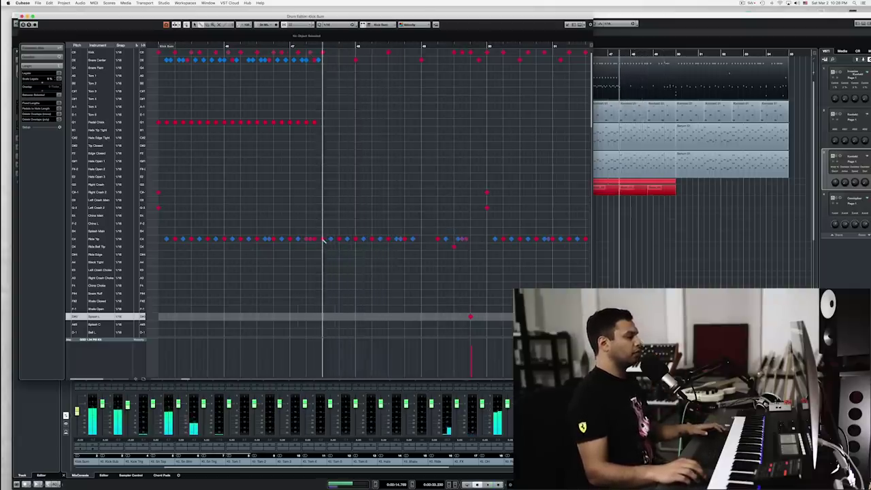
- Place Ride Bell Tip notes on beat 3 of bar 47, beats 1 and 3 of bar 48, and beat 1 of bar 49
left_click(323, 241)
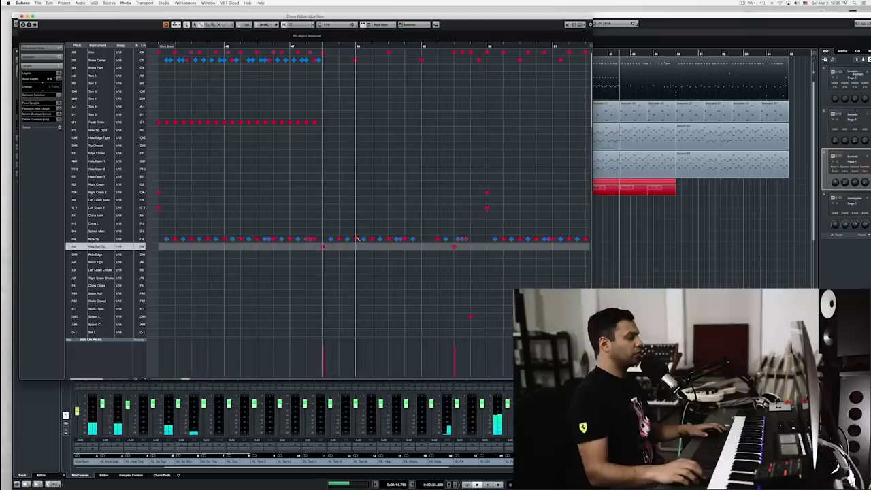
left_click(355, 246)
left_click(388, 246)
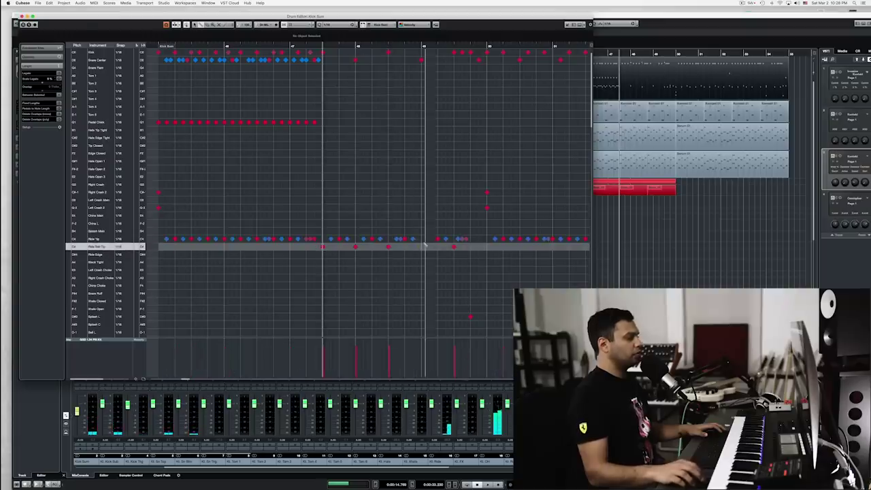
key("space")
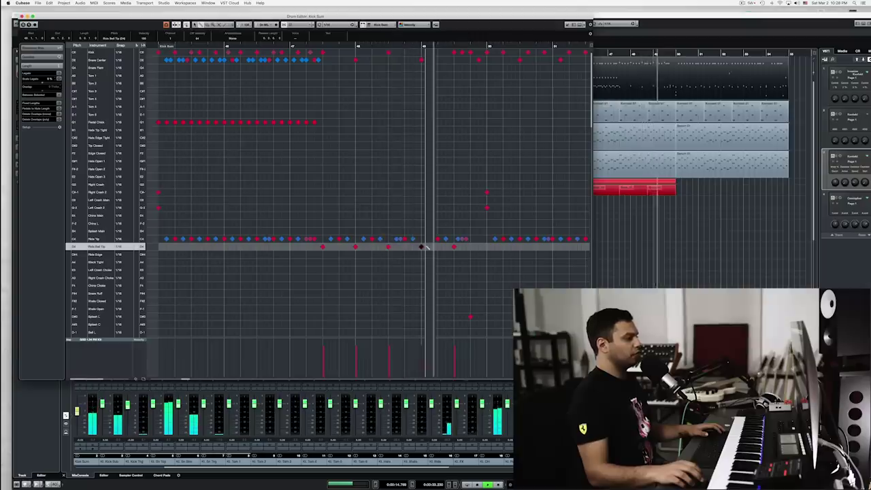
key("space")
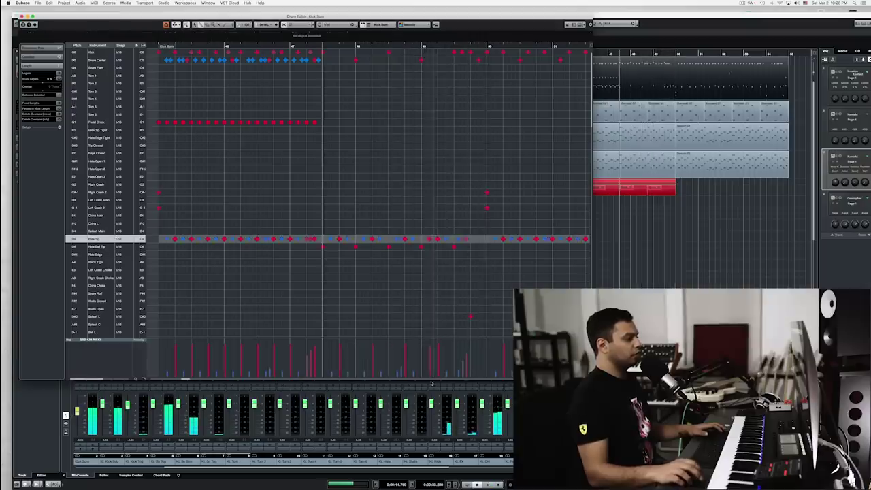
- Replace the Ride Bell Tip note at beat 3 of bar 47 with a Right Crash 2 note and play it back
key("space")
key("space")
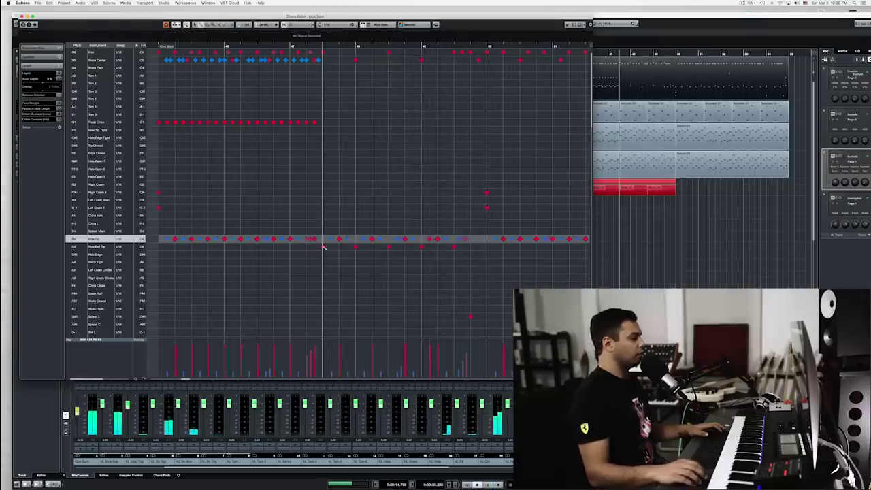
left_click(324, 246)
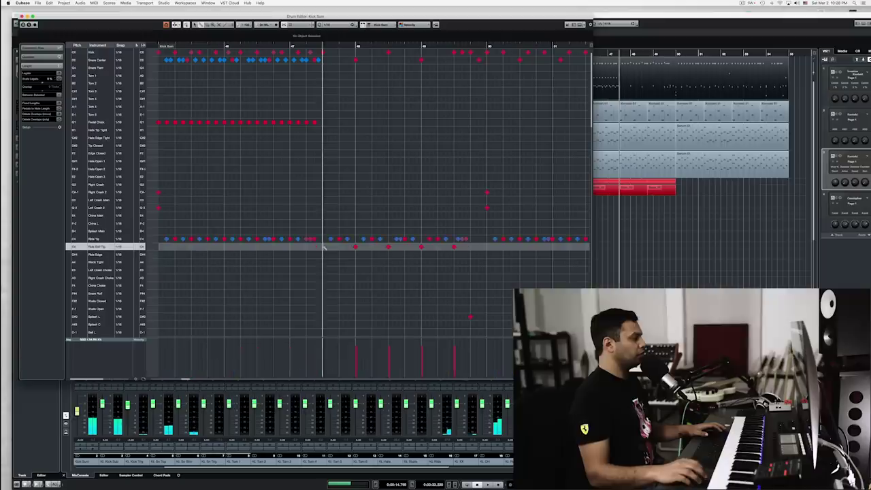
left_click(322, 193)
key("space")
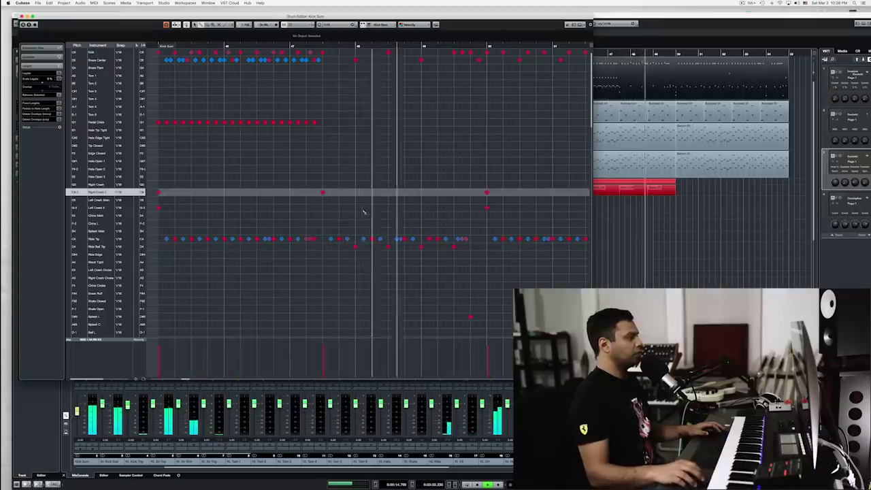
- Try notes on the Tip Closed lane near the end of bar 45 and move them to the Ride Tip lane
scroll(361, 214, "down", 1)
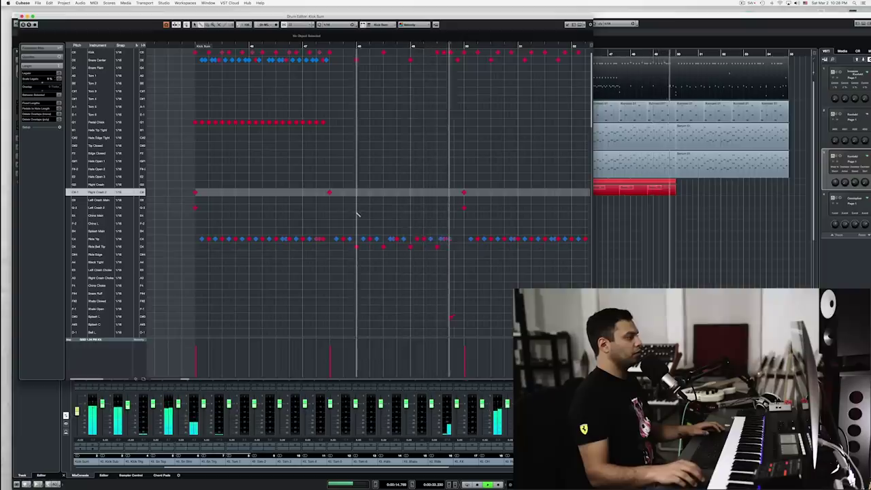
left_click(241, 146)
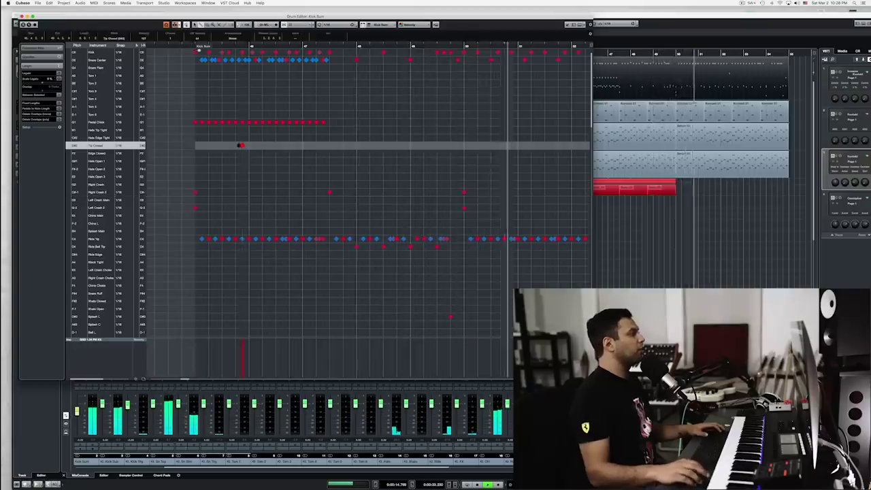
left_click(239, 147)
left_click_drag(246, 145, 247, 238)
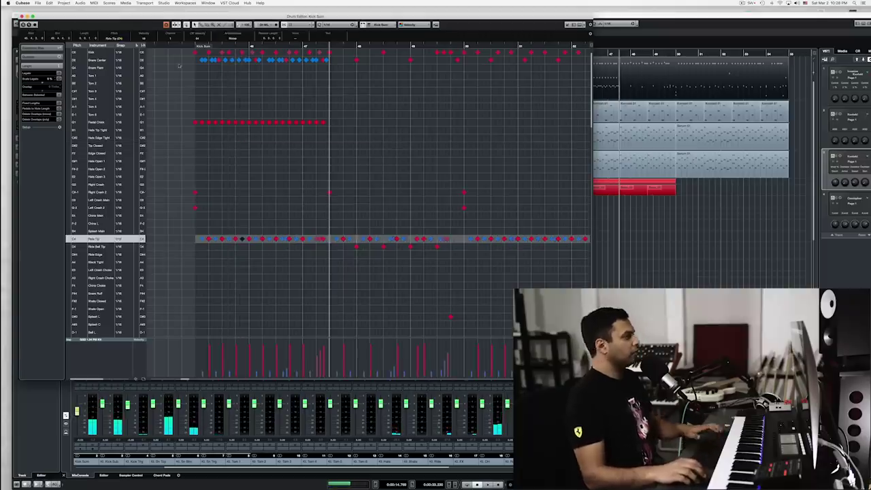
- Play the pattern from bar 45 and delete the Ride Tip and Ride Bell Tip notes between beat 3 of bar 47 and bar 50
left_click(194, 47)
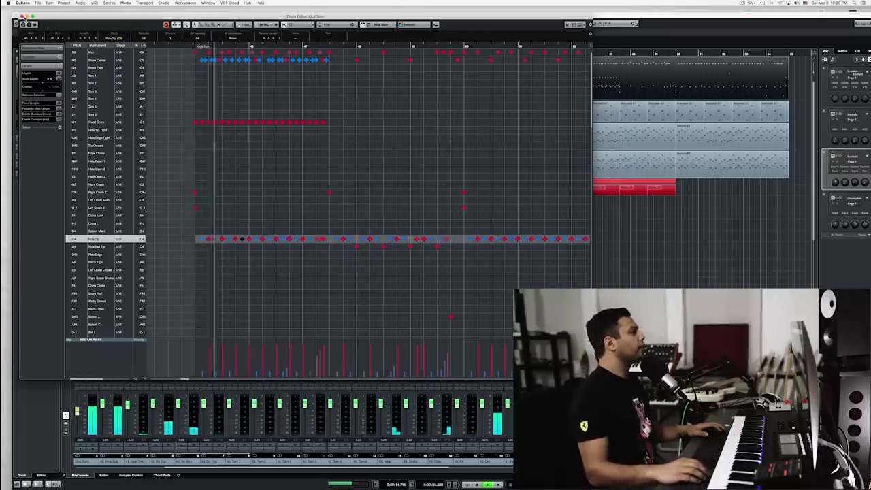
left_click(21, 16)
scroll(653, 109, "right", 4)
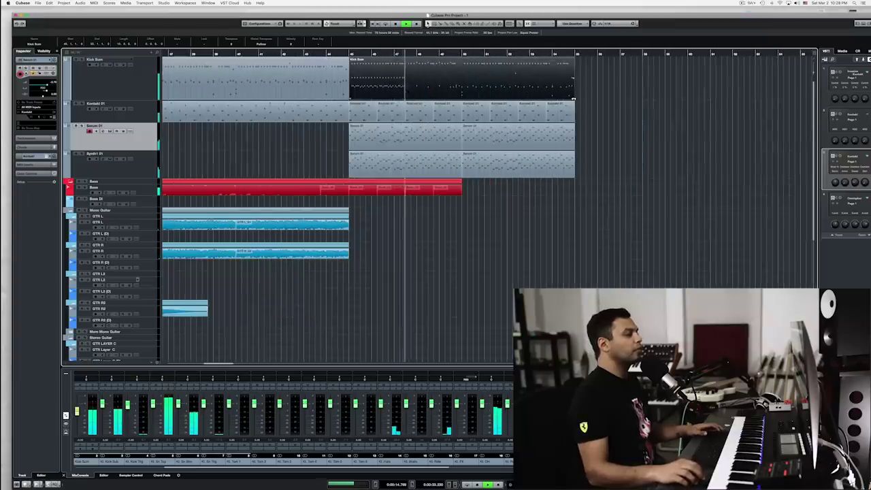
double_click(424, 83)
left_click_drag(286, 253, 412, 238)
key("Delete")
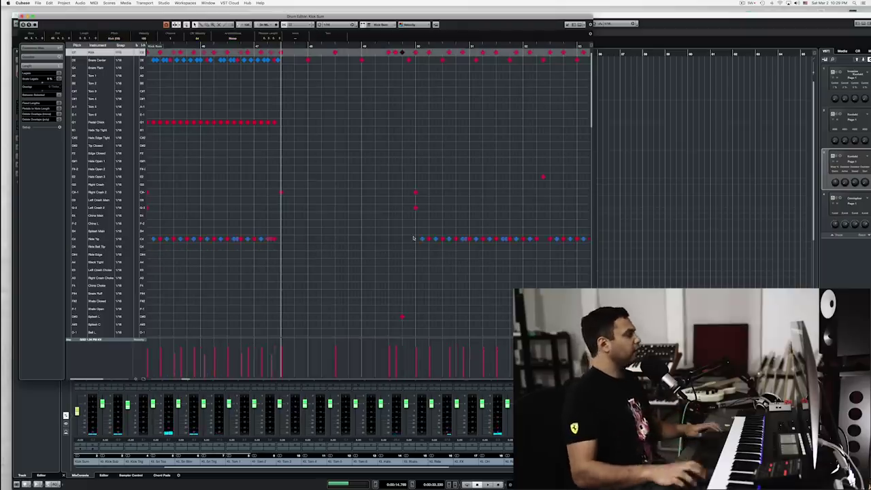
- Add Kick notes under the snare hits on beat 1 of bars 48 and 49
scroll(301, 83, "up", 2)
key("0")
left_click(316, 52)
left_click(439, 52)
left_click(439, 52)
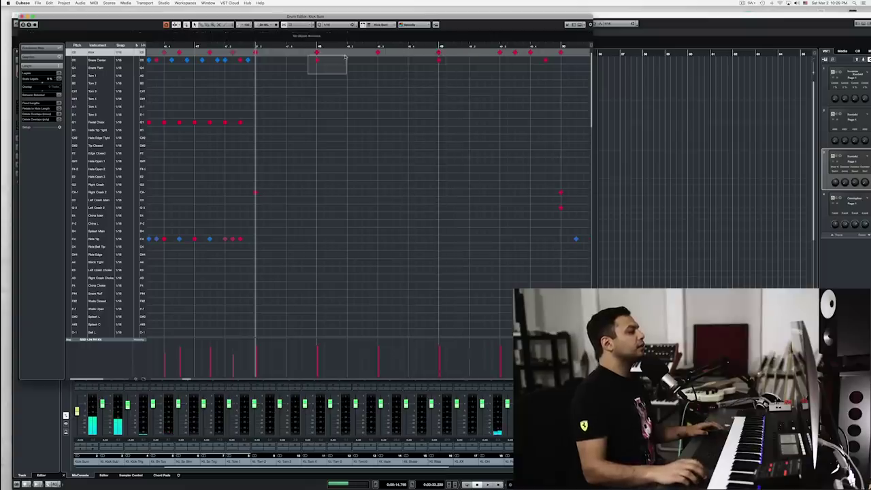
- Nudge the Kick notes on beat 1 of bars 48 and 49 slightly ahead of the snare hits and play them back
left_click_drag(345, 59, 347, 61)
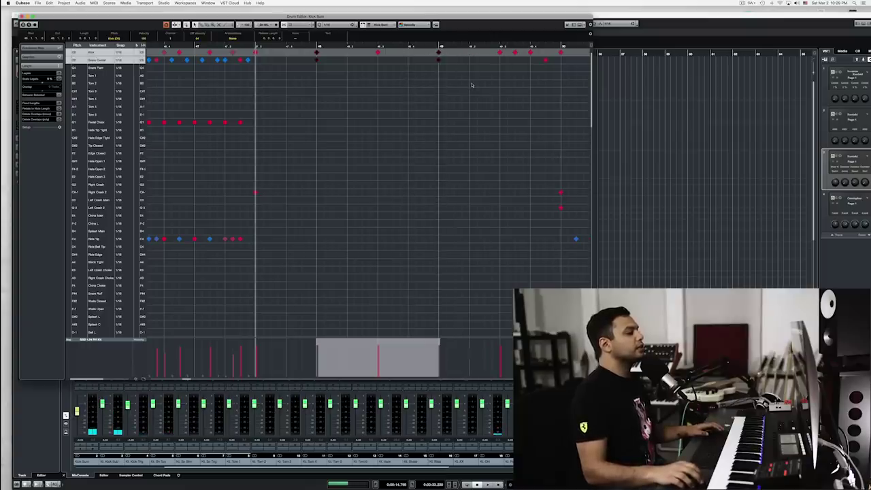
left_click(319, 66)
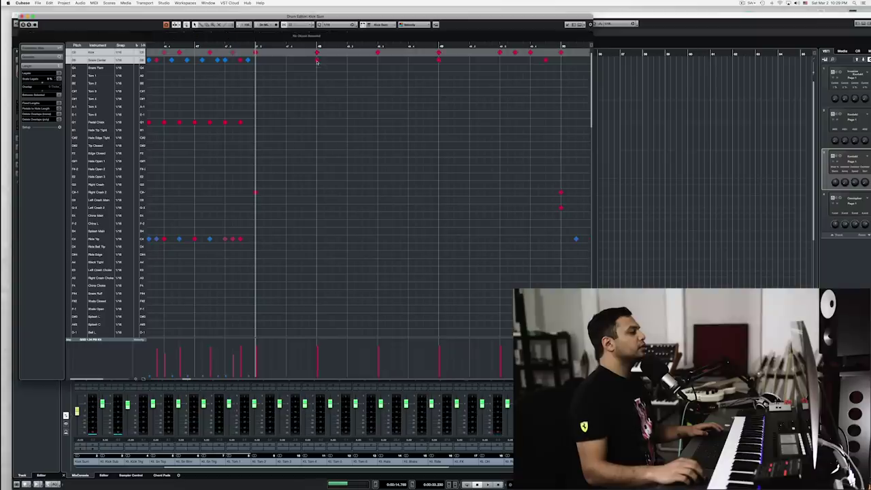
left_click_drag(316, 60, 317, 61)
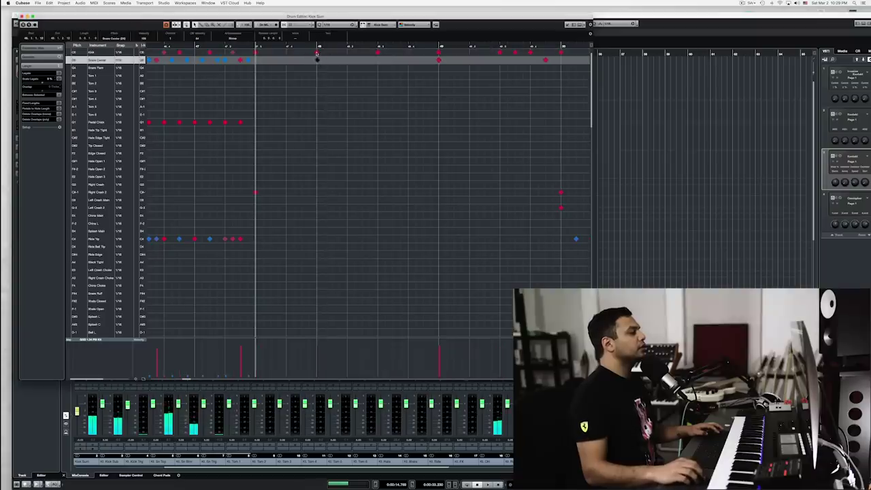
left_click(316, 52)
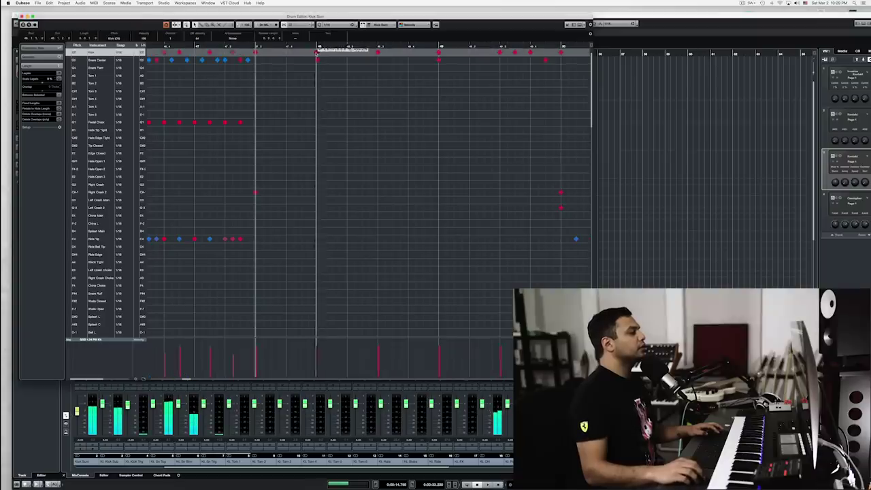
left_click(438, 54)
key("space")
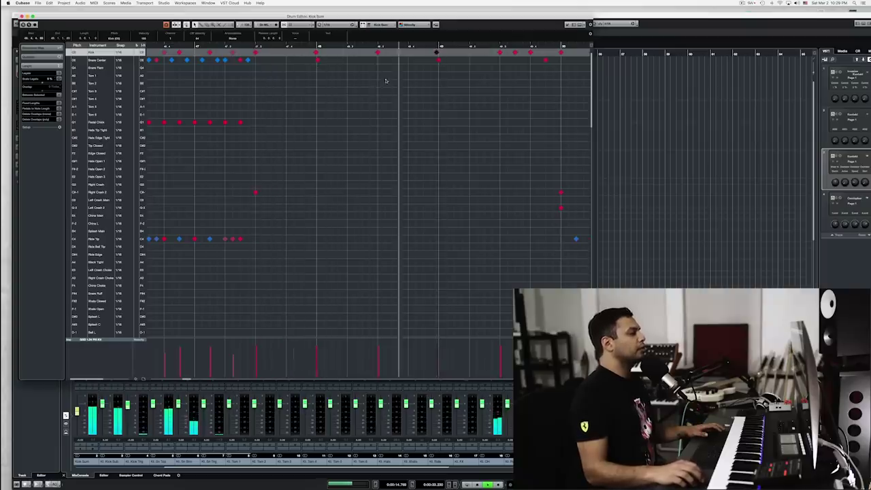
key("space")
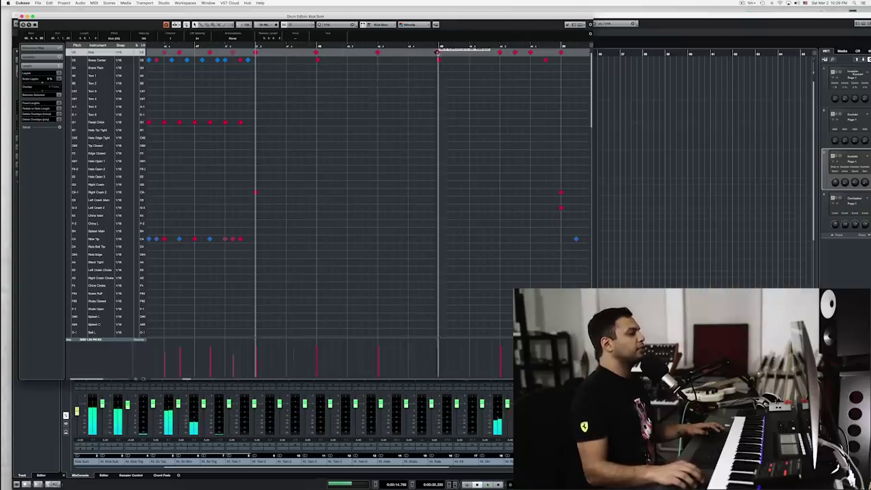
key("space")
key("space")
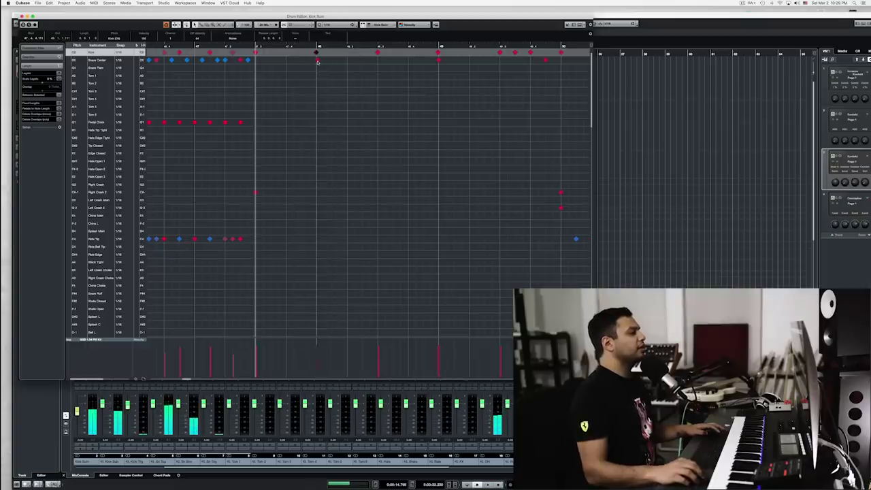
- Place Hats Open 3 notes on every beat from beat 4 of bar 47 to beat 3 of bar 49, and adjust the bar 48 Kick timing
left_click(317, 60)
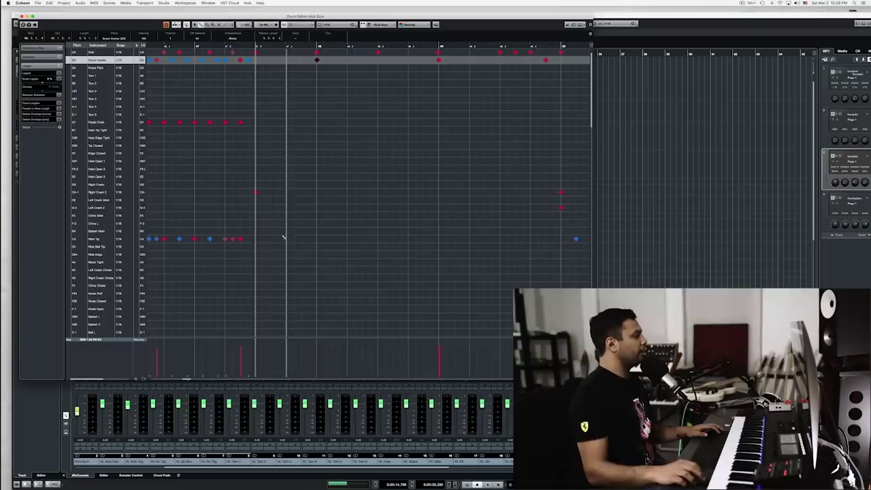
left_click(286, 177)
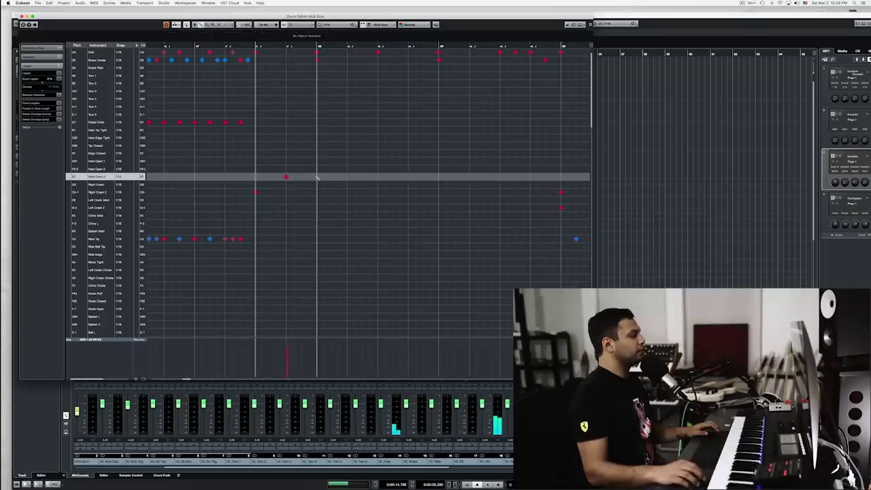
left_click_drag(317, 177, 468, 177)
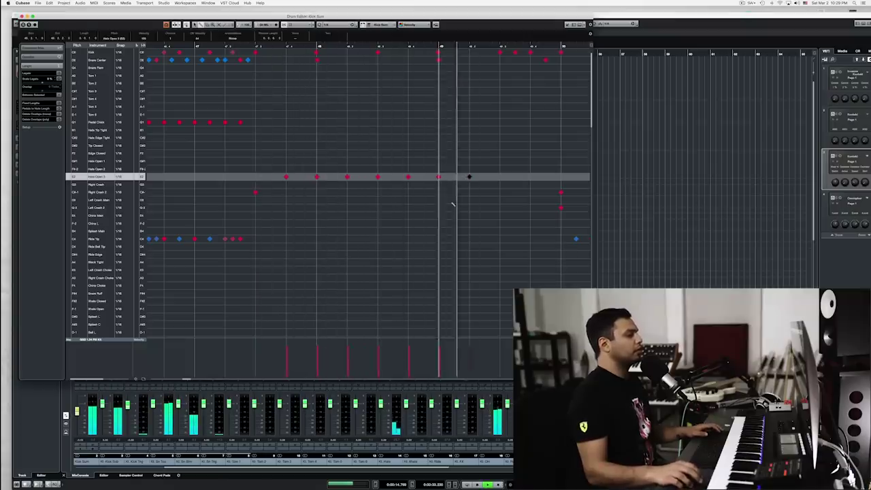
key("space")
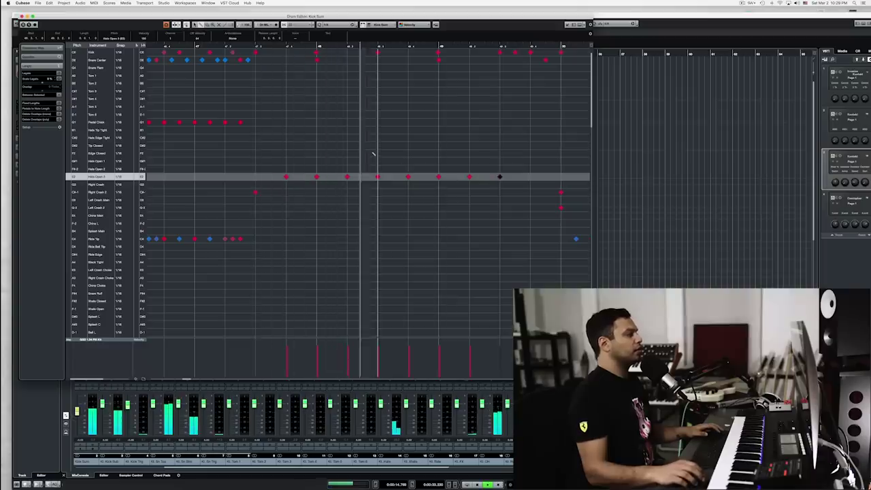
key("space")
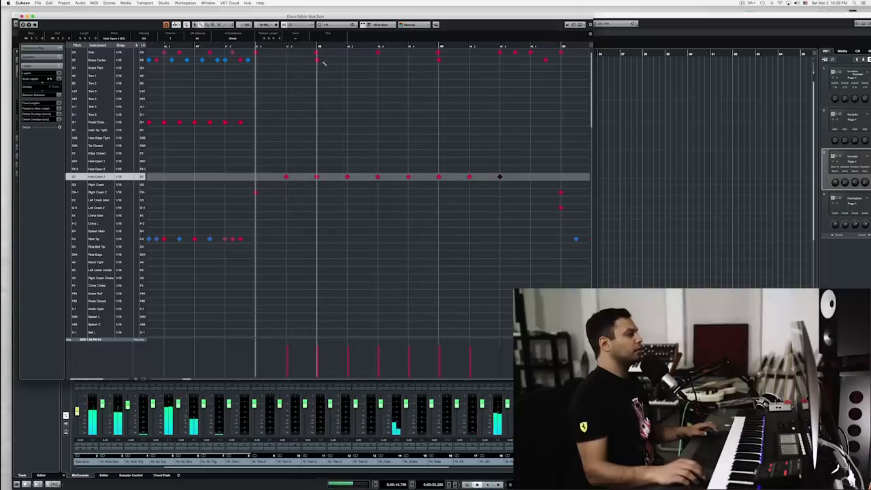
left_click_drag(317, 53, 301, 53)
key("space")
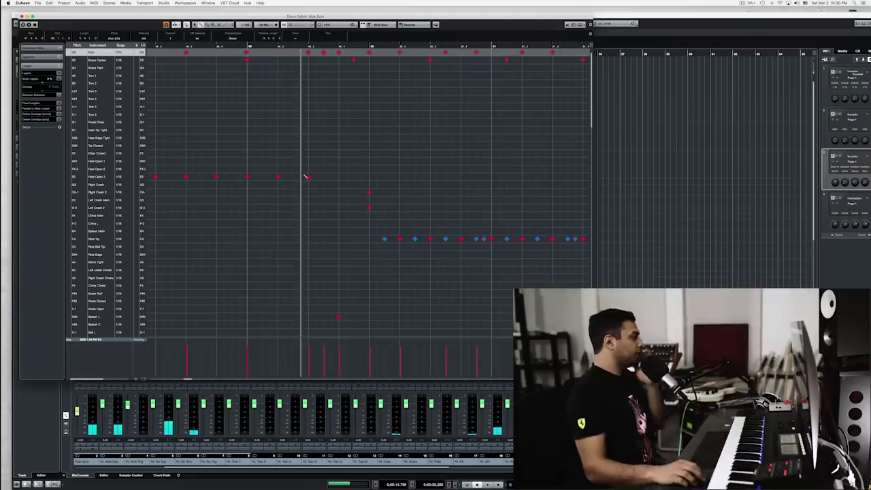
- In bar 49, replace the beat 3 Hats Open 3 with Right Crash 2, and put Splash L half a beat after it and Splash C on beat 4
left_click(308, 177)
left_click(309, 193)
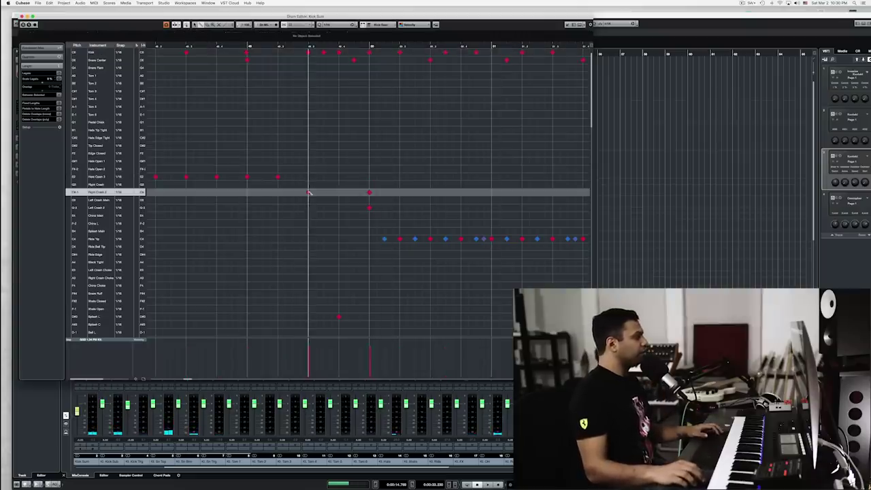
left_click(324, 310)
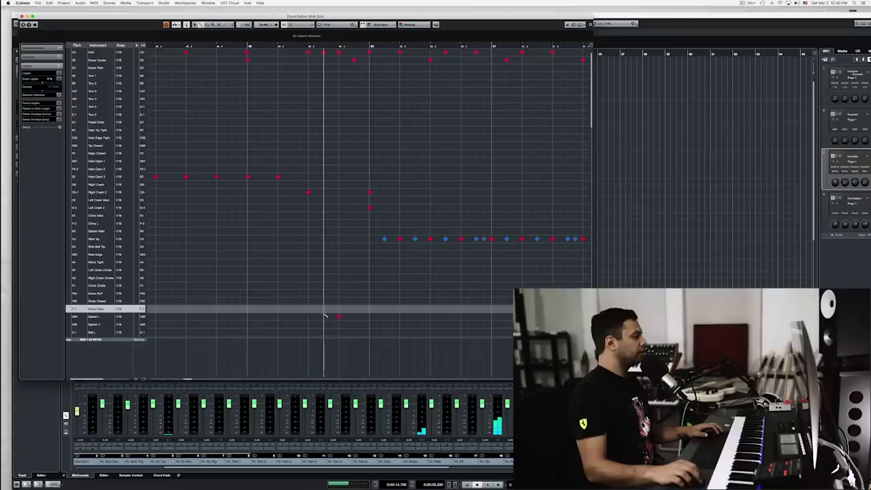
left_click(325, 316)
left_click(339, 325)
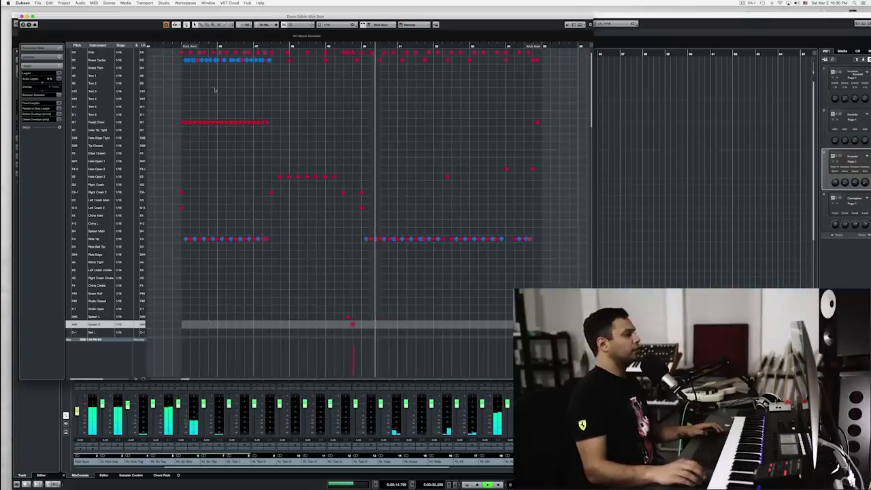
key("space")
- In the project, replace everything from bar 50 onward with duplicates of the Kick Sum, Kontakt, Serum, Synth1 and Bass parts of bars 45 to 49
left_click(21, 16)
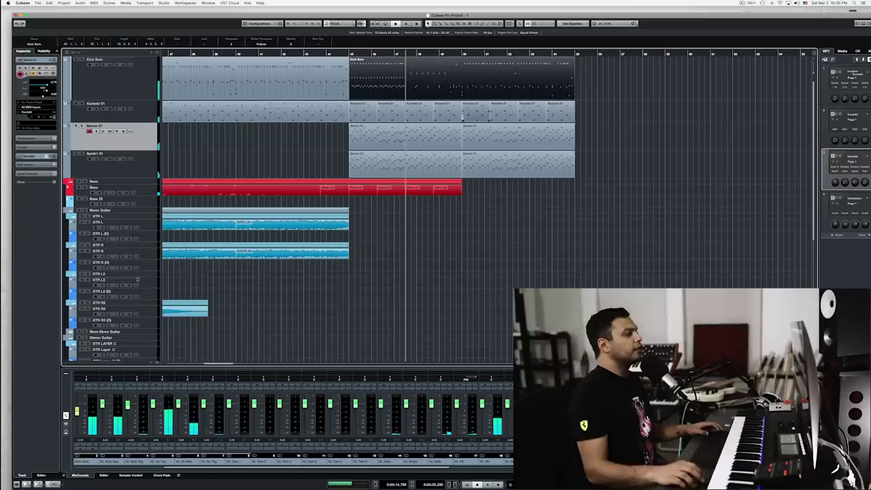
left_click_drag(474, 184, 569, 86)
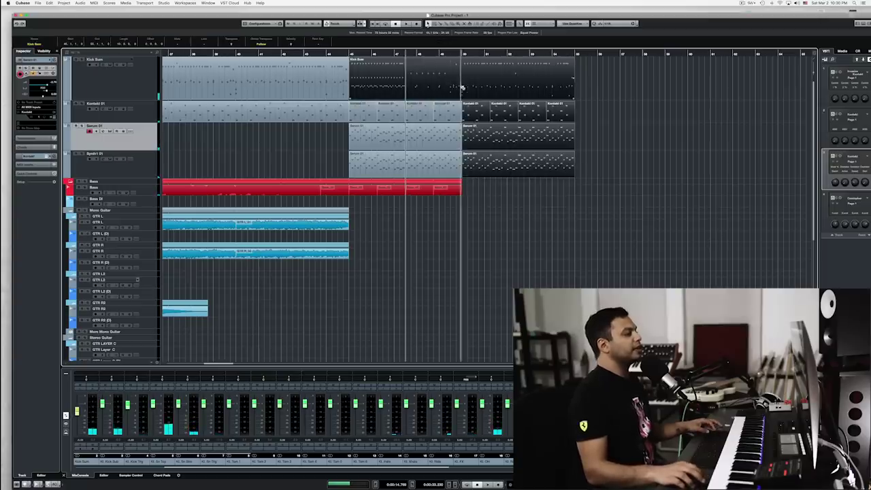
key("Delete")
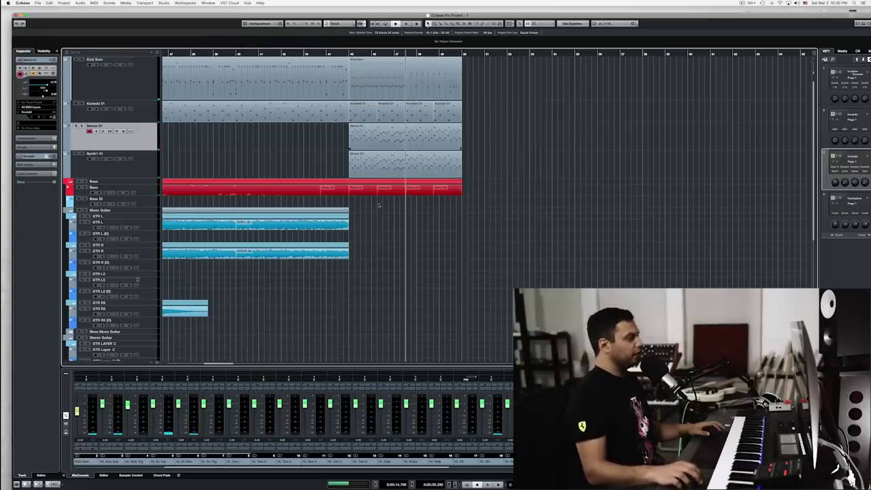
left_click_drag(362, 204, 508, 82)
key("super+d")
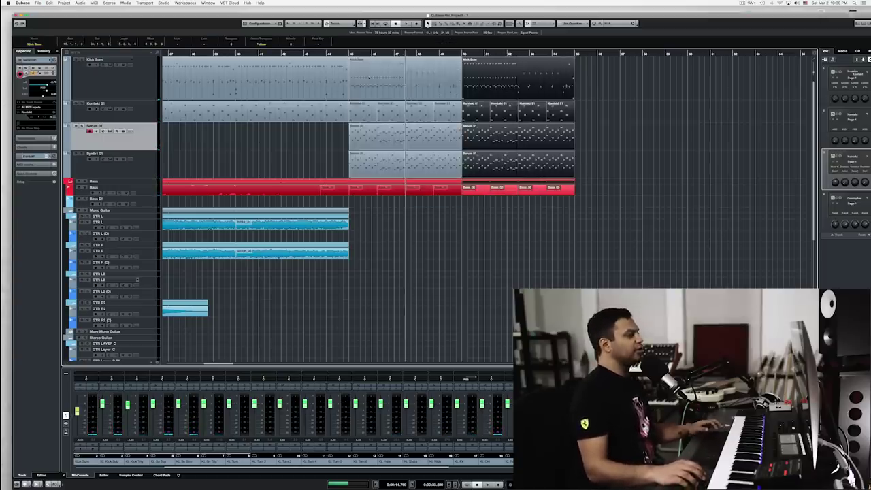
- Play back the arrangement from just before bar 45 through the duplicated section
left_click(335, 54)
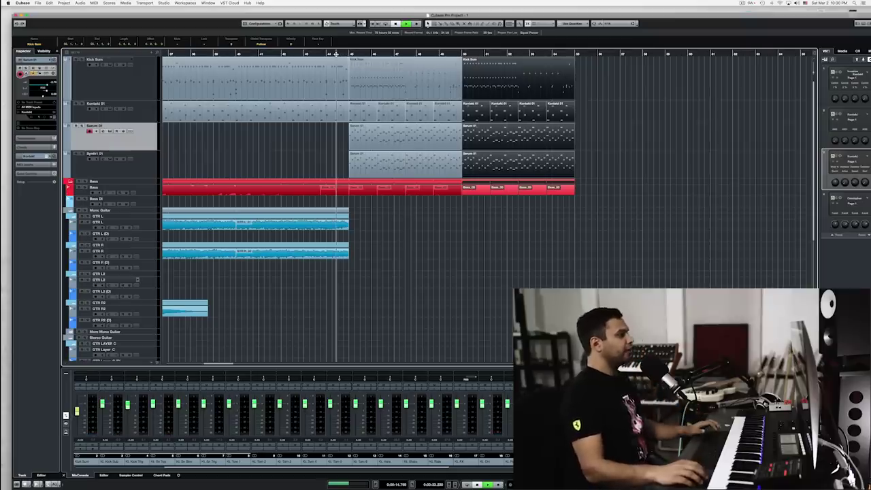
key("space")
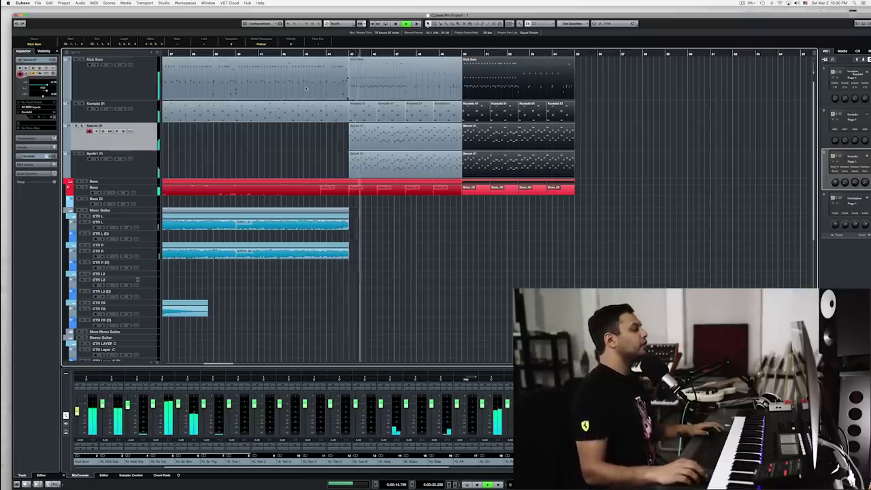
key("g")
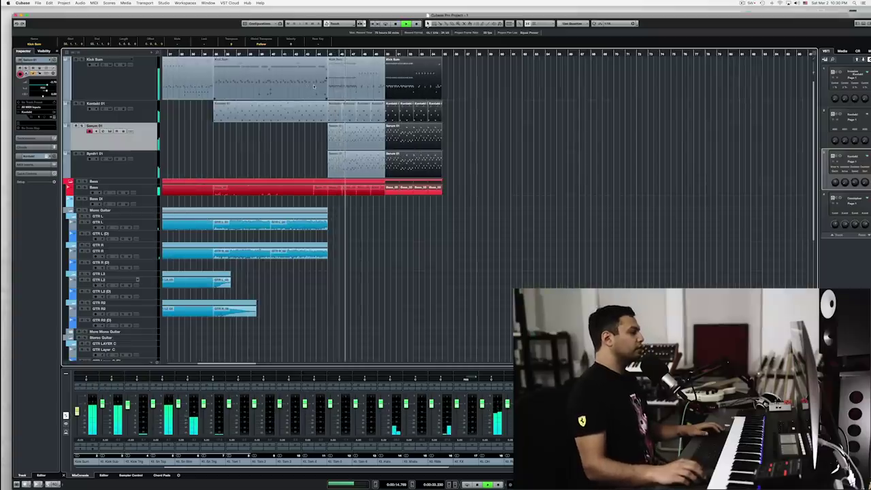
key("h")
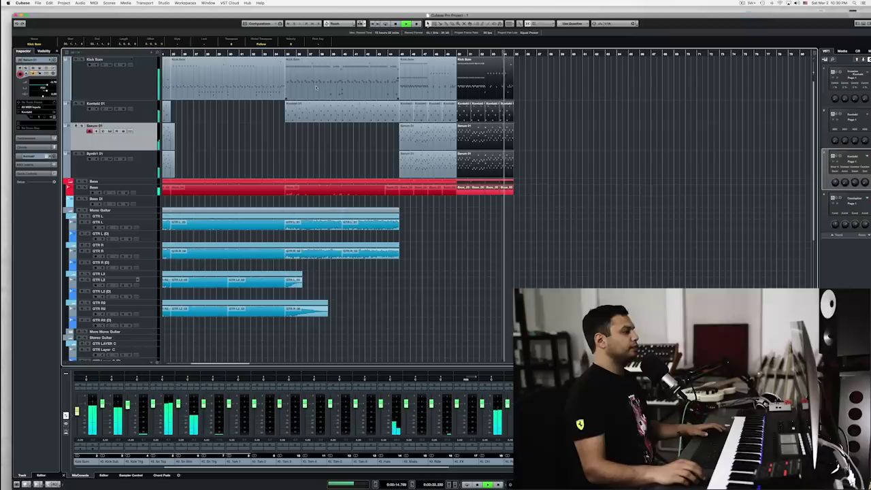
key("space")
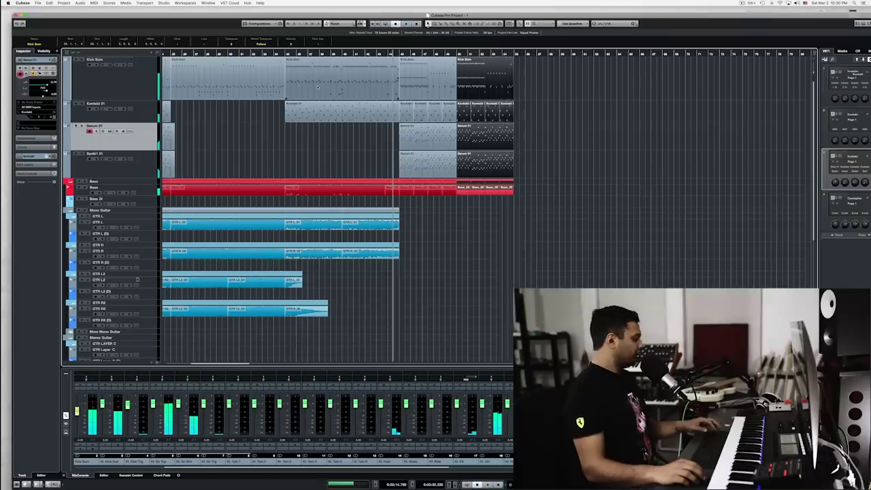
- Play the song from its first parts at bar 5
scroll(318, 87, "left", 3)
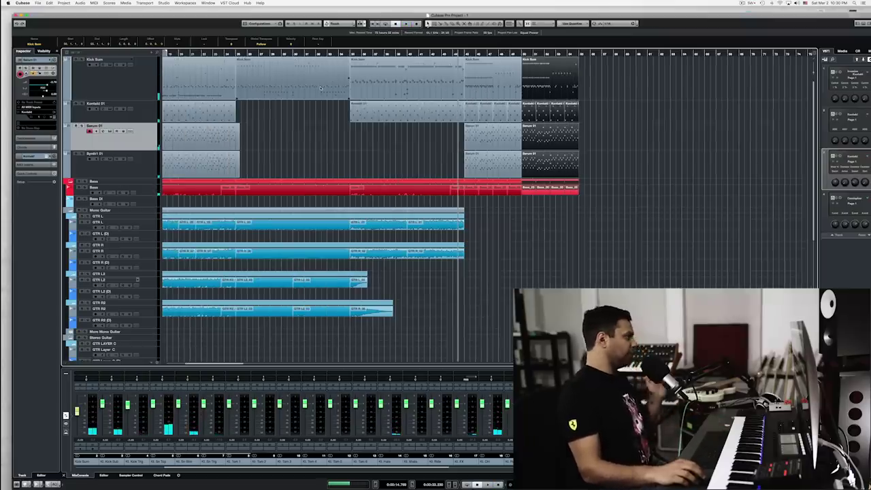
scroll(325, 87, "left", 3)
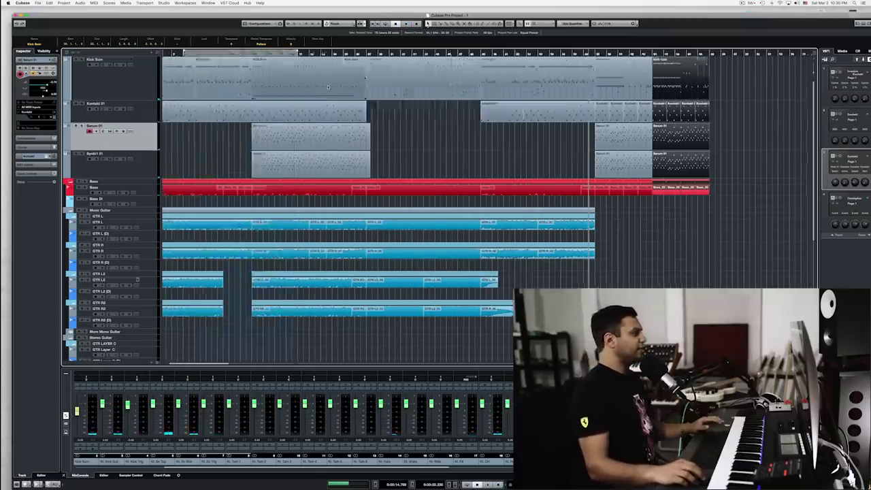
scroll(329, 87, "left", 3)
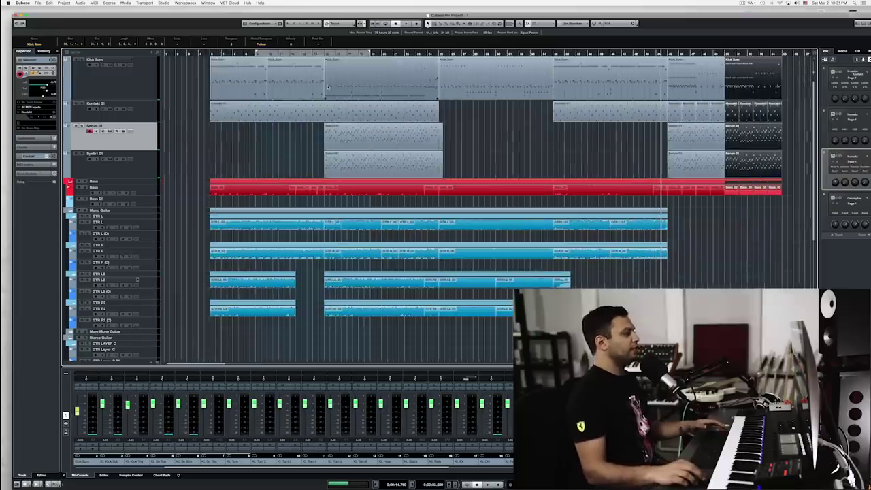
left_click(211, 53)
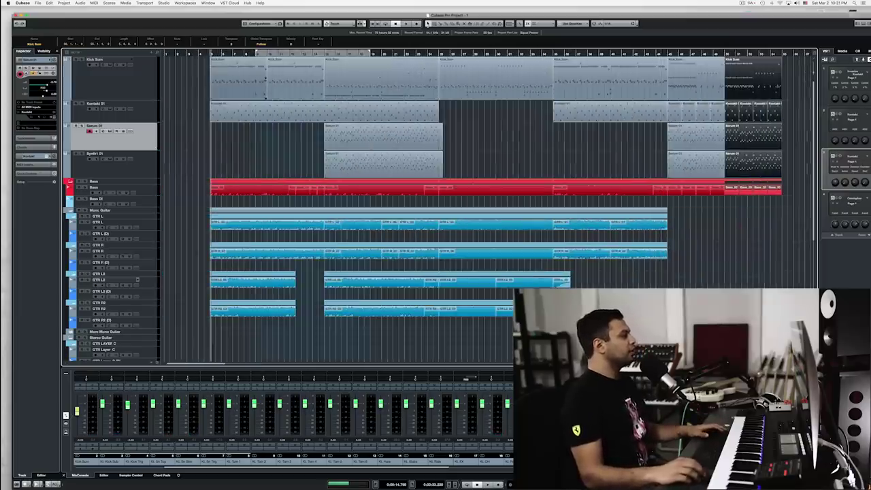
left_click_drag(211, 54, 211, 55)
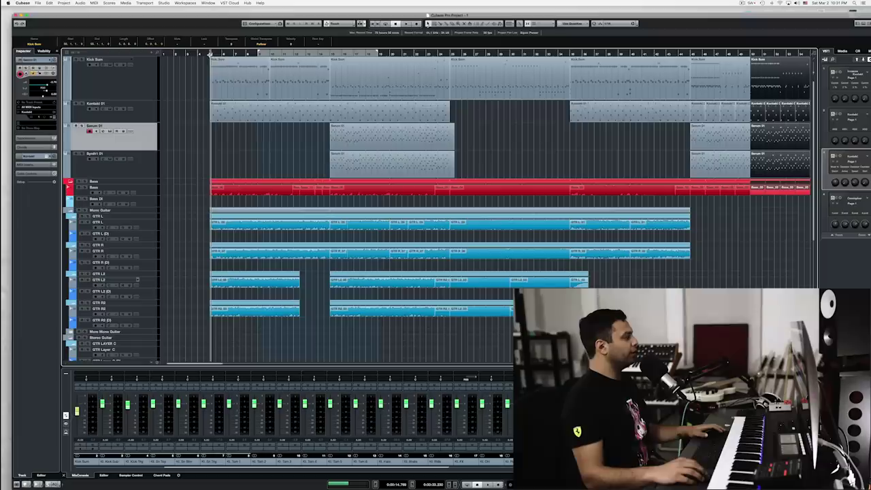
key("space")
key("space")
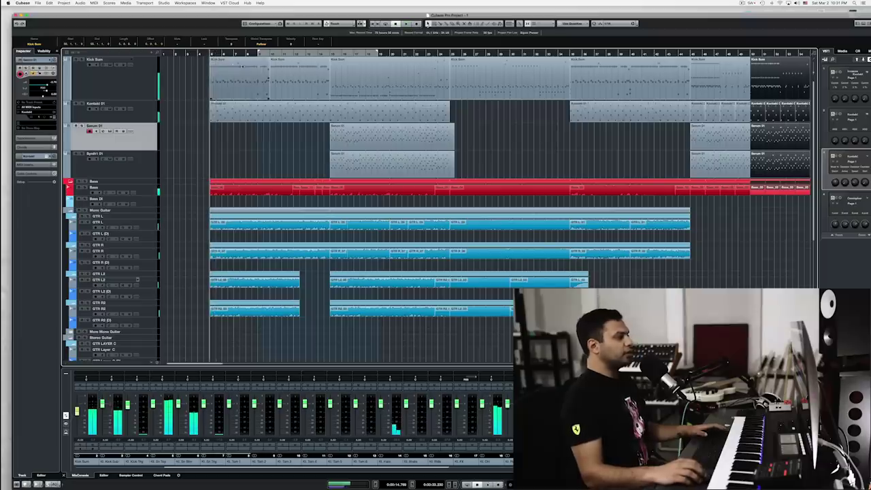
- Play the song from bar 15 and briefly toggle solo on the Synth1 01 track
left_click(327, 53)
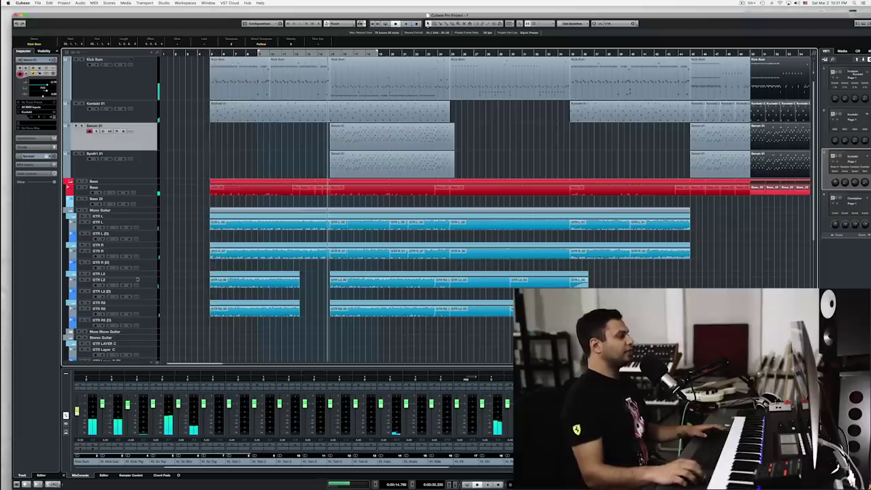
key("space")
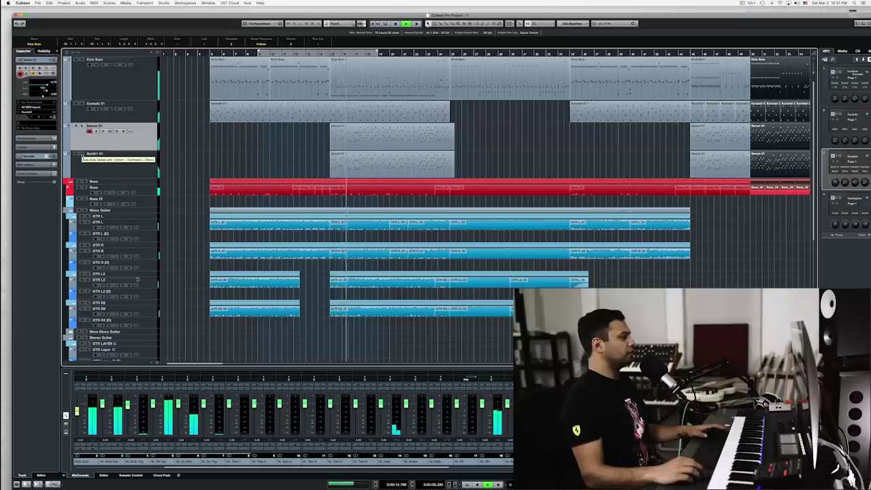
left_click(82, 155)
left_click(81, 155)
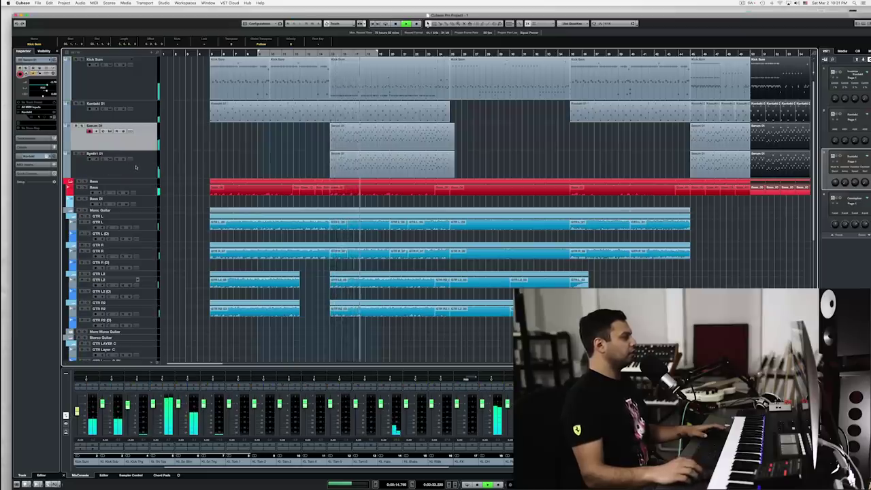
- Adjust the second insert effect on the Synth1 01 channel and check the EchoBoy Jr. settings
left_click(136, 166)
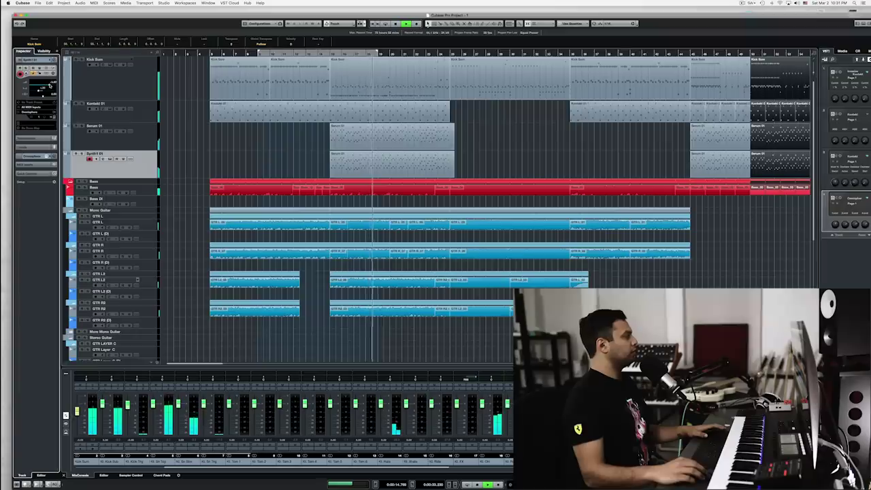
key("e")
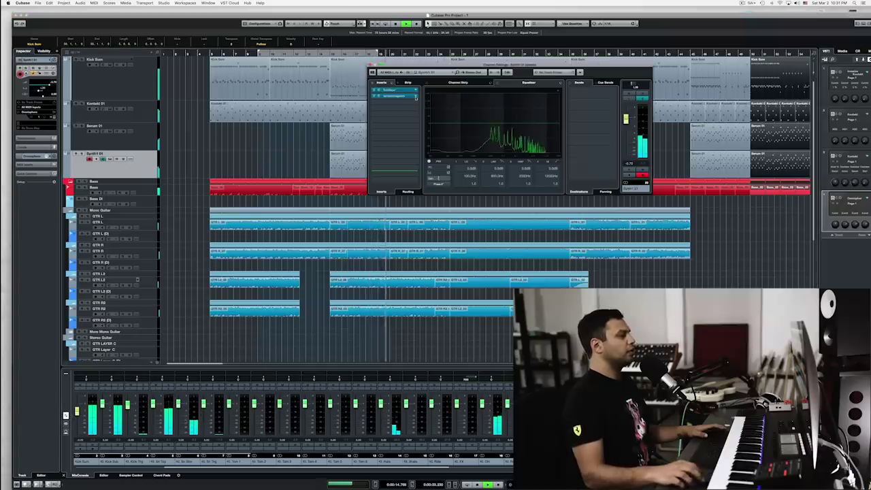
left_click(398, 96)
left_click_drag(336, 149, 327, 151)
left_click(312, 97)
left_click(385, 89)
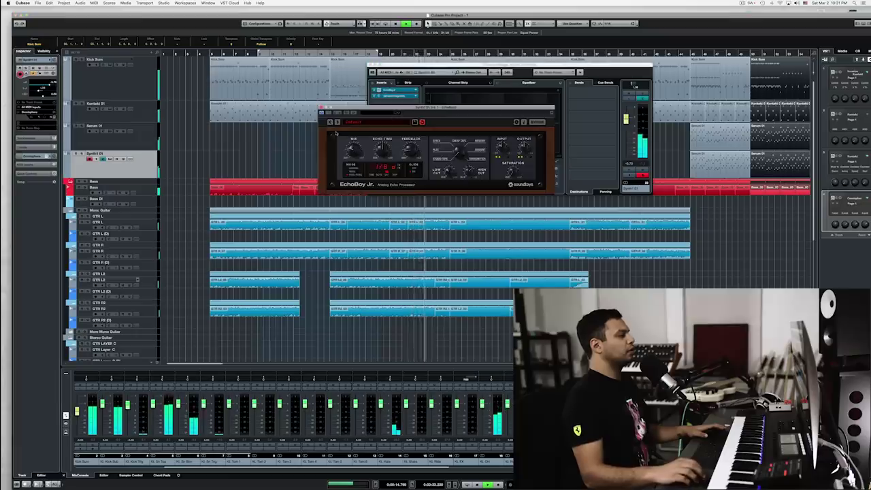
left_click(320, 107)
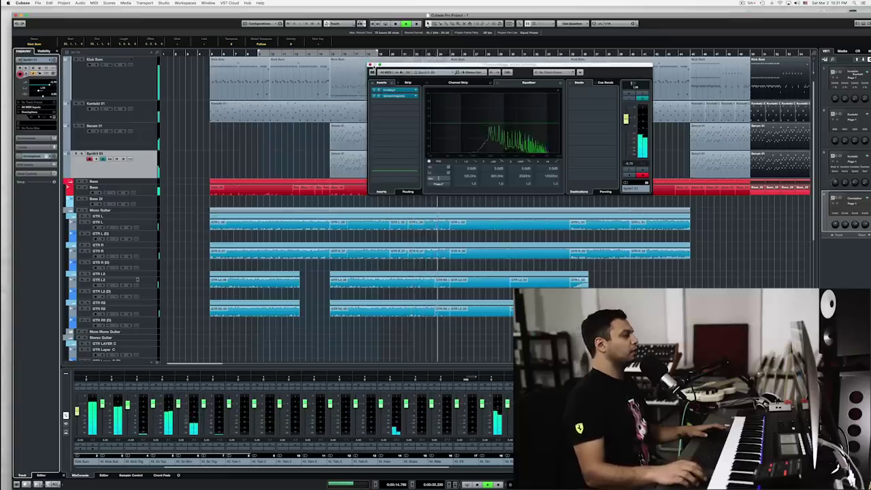
left_click(371, 65)
- Raise the Serum 01 track's volume slightly and play the song from bar 45
left_click(141, 144)
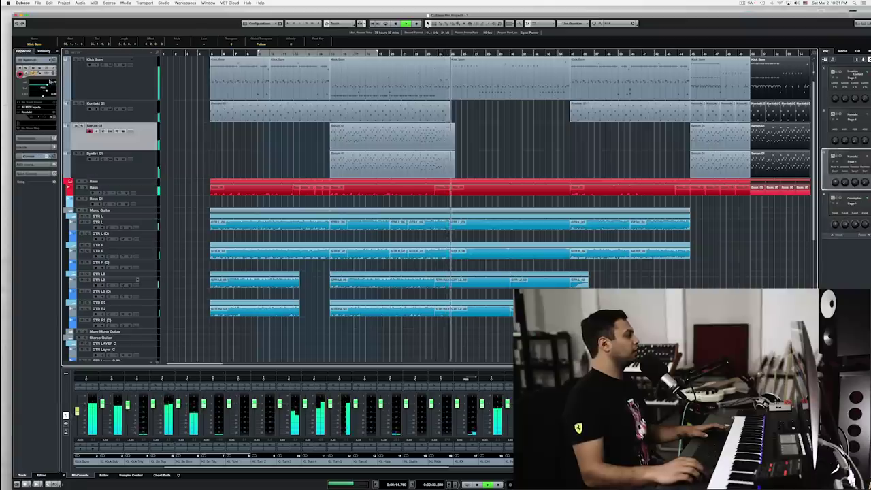
left_click_drag(48, 87, 49, 87)
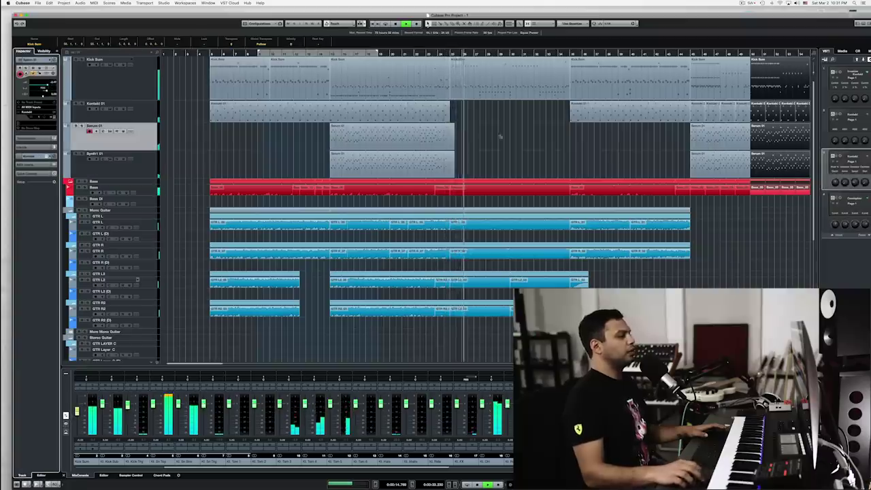
scroll(497, 119, "right", 3)
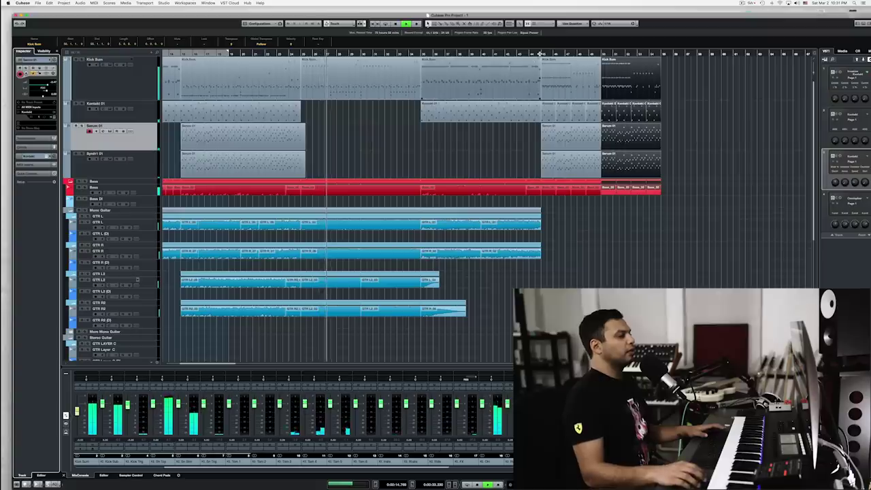
left_click(539, 145)
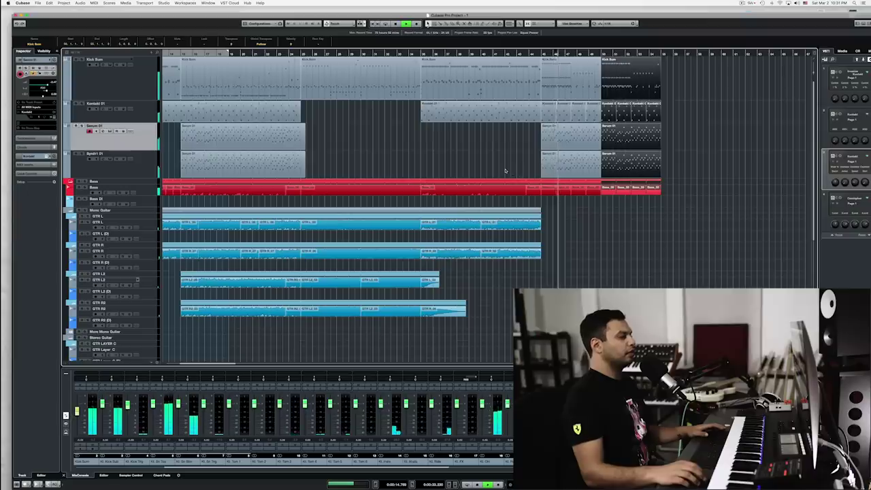
- Try deleting the Synth1 01 parts from bar 45 onward and undo the deletion
scroll(505, 171, "left", 3)
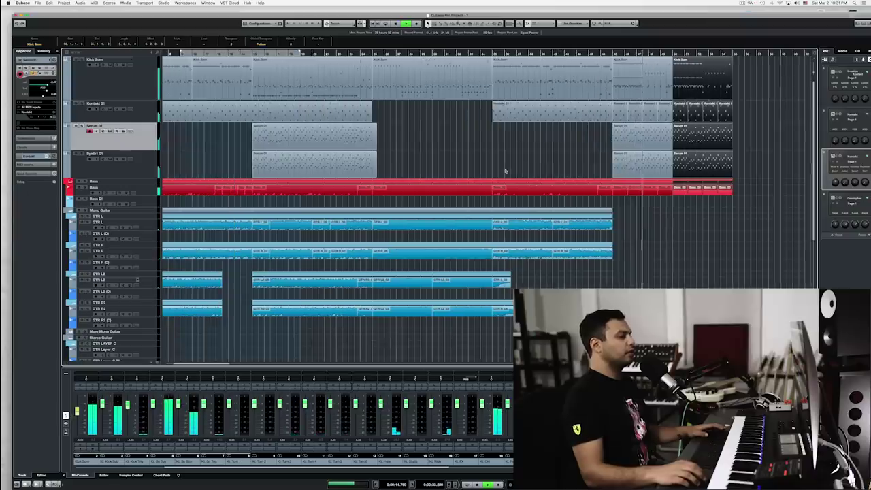
left_click_drag(598, 170, 712, 169)
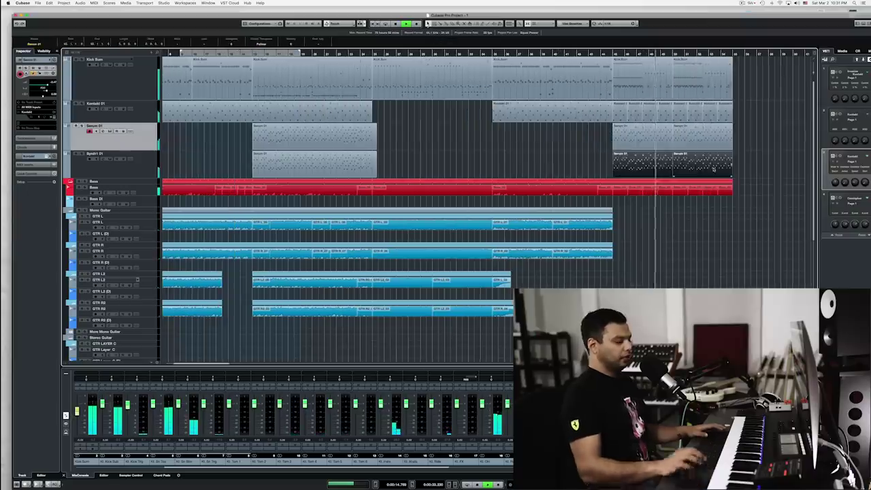
key("Delete")
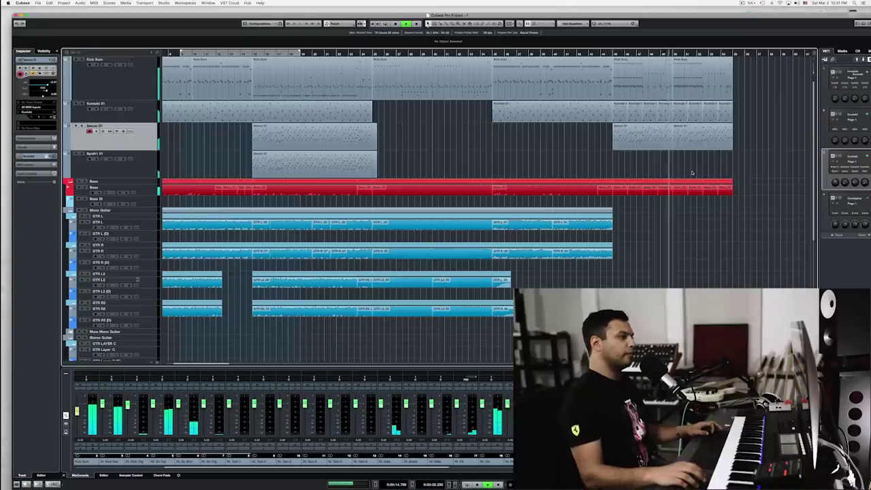
key("super+z")
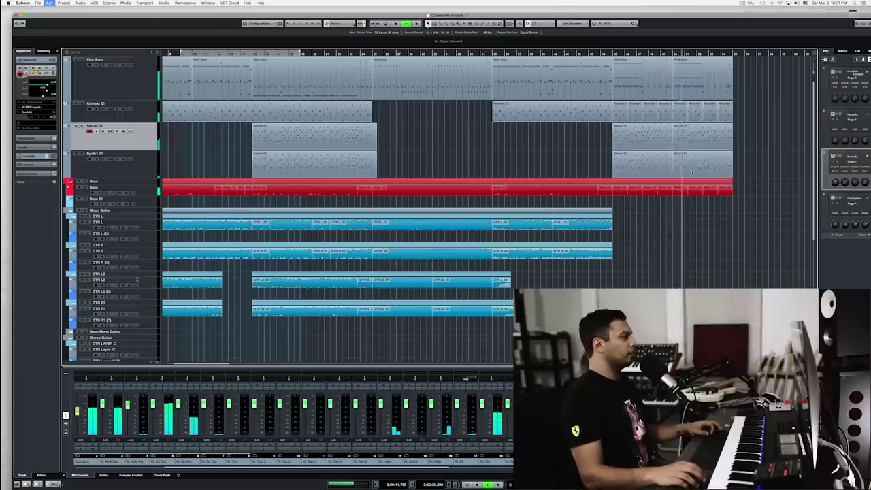
- Solo the Serum 01 track and audition its part at bar 15, opening that part in the Key Editor
left_click(82, 127)
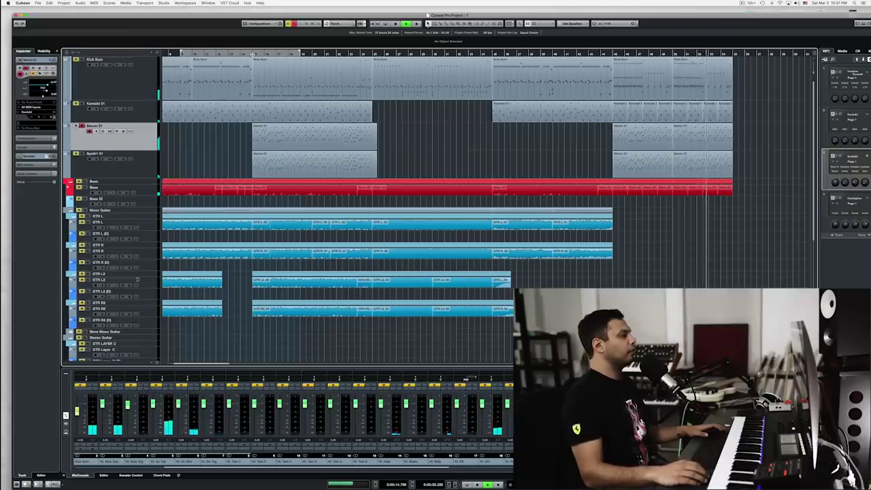
left_click(249, 138)
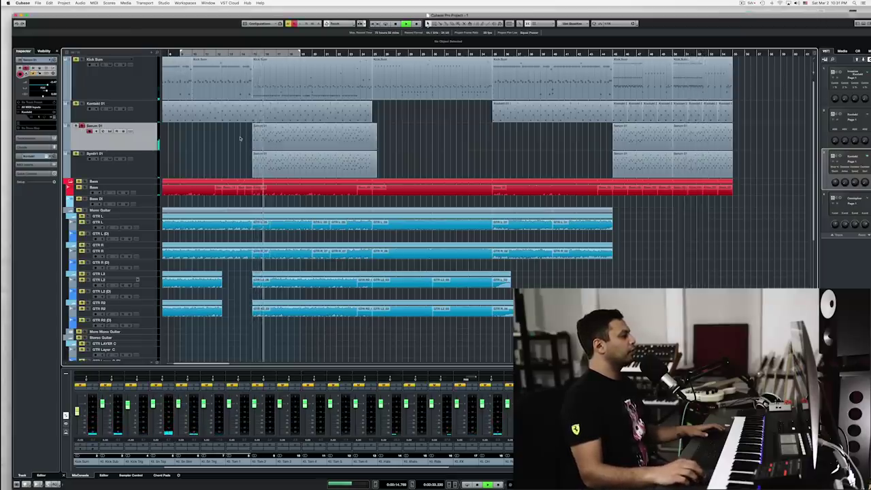
left_click(279, 140)
key("space")
key("super+e")
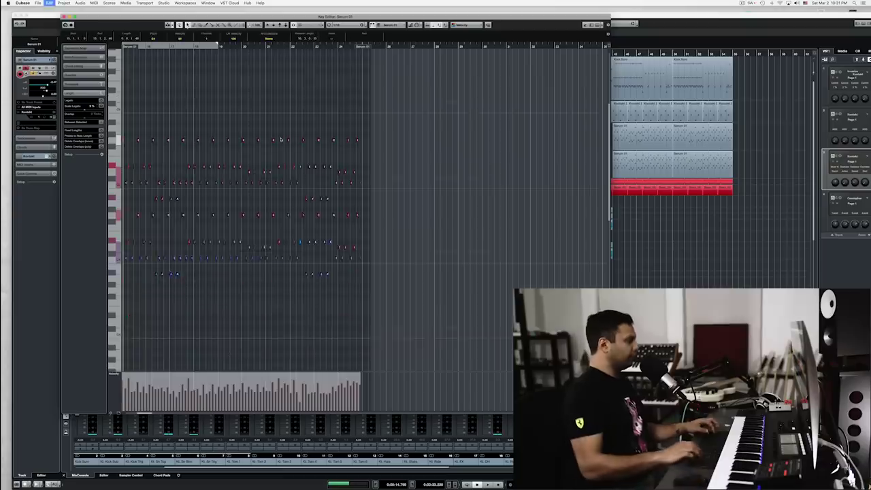
key("space")
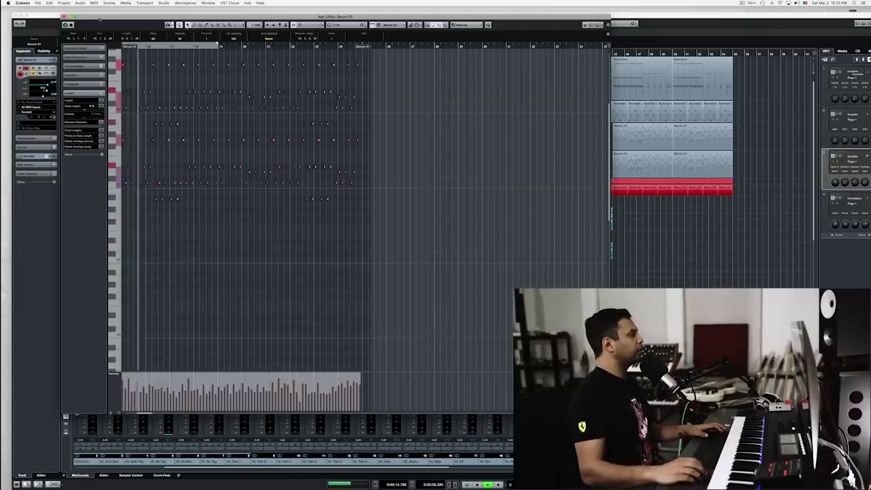
- In the Serum 01 part at bar 15, show the Sustain controller lane and add full sustain from the part's start
left_click(64, 17)
key("space")
double_click(275, 143)
scroll(278, 153, "left", 3)
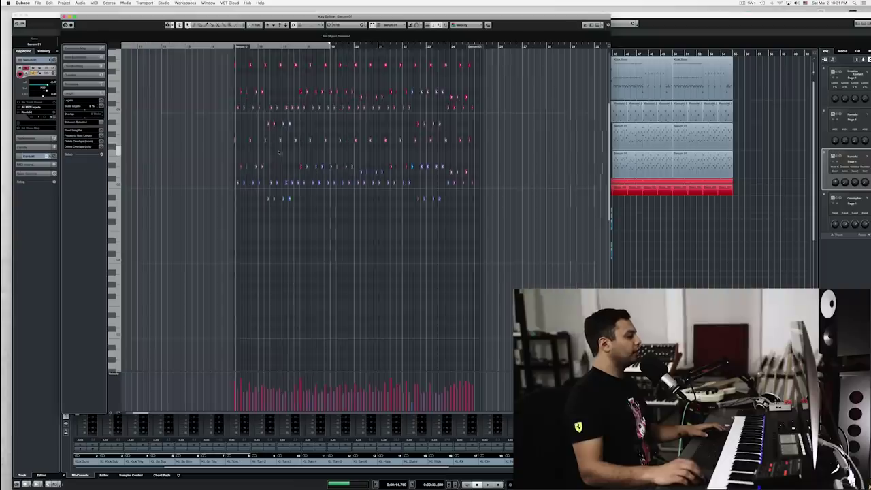
left_click(112, 375)
left_click(143, 449)
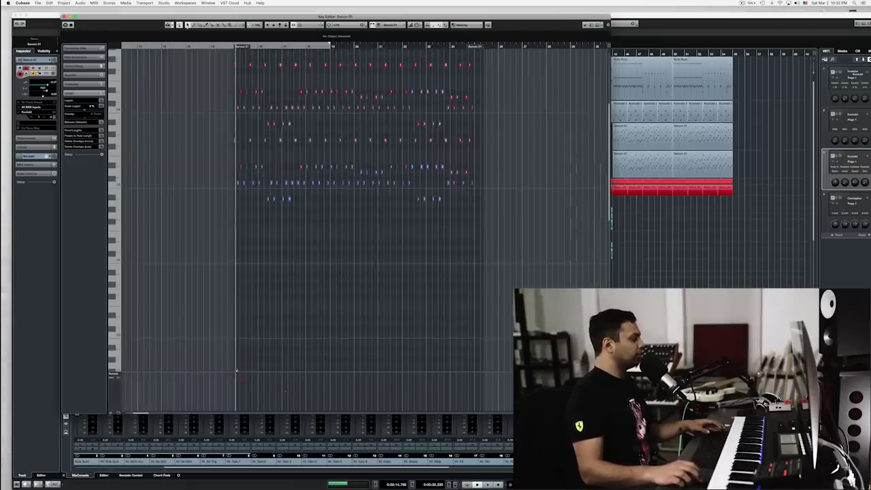
left_click(235, 371)
key("space")
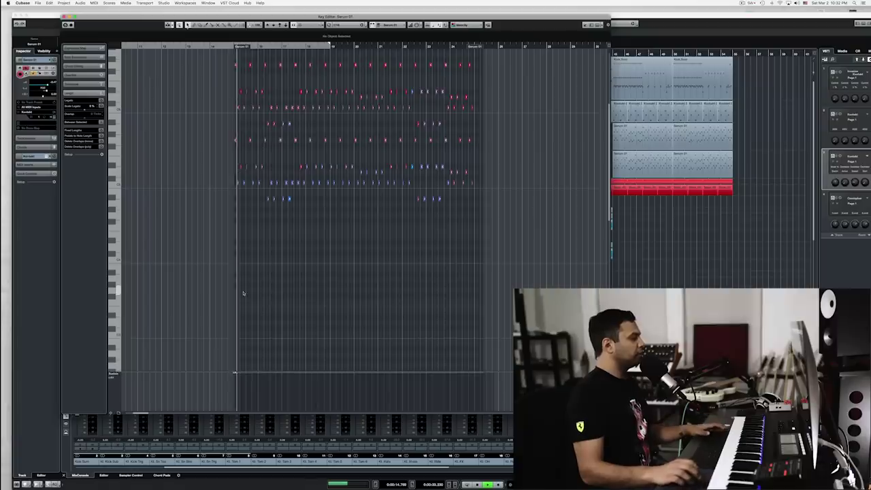
key("Return")
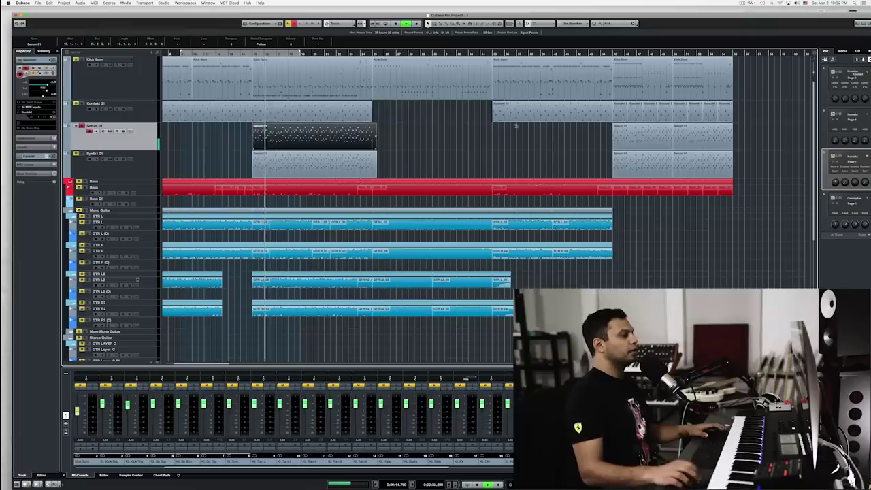
- Replace the Serum 01 parts from bar 45 onward with a copy of the Serum 01 part at bar 15
left_click(730, 139)
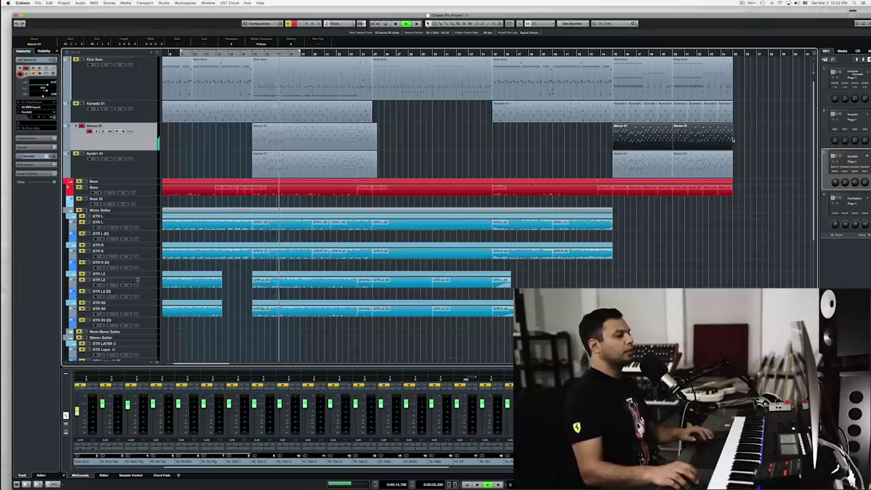
left_click(390, 138)
left_click(268, 138)
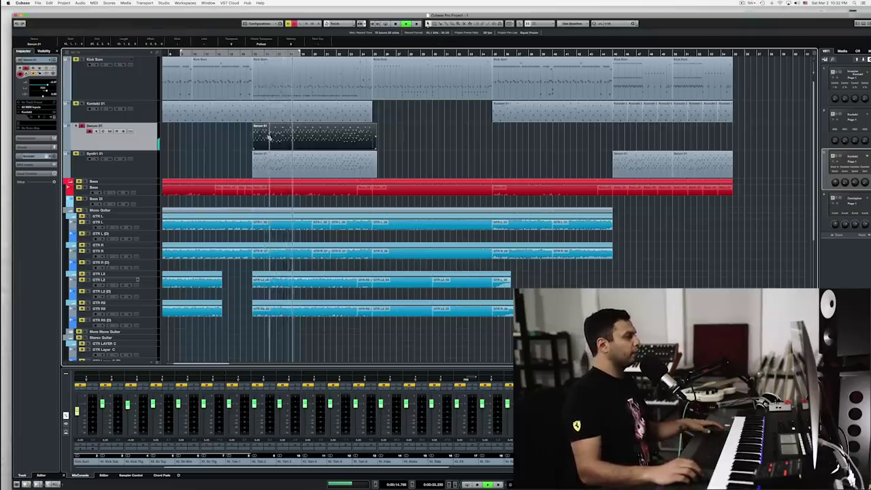
scroll(253, 141, "up", 6)
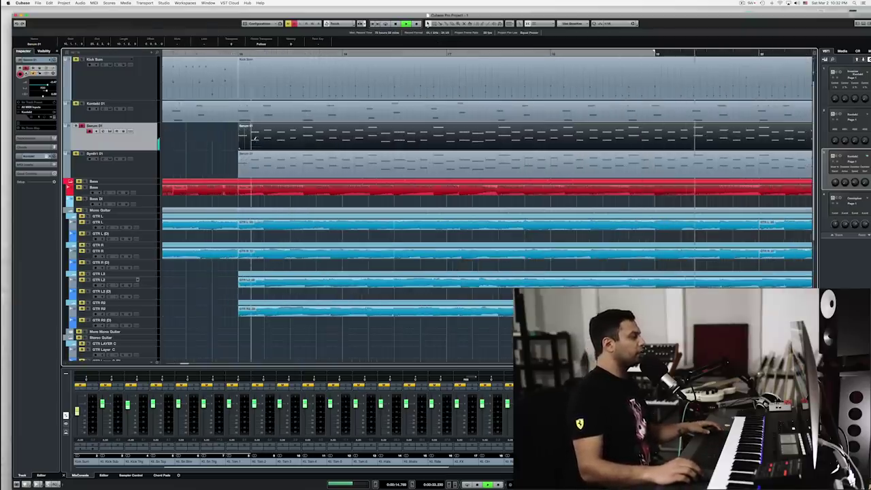
scroll(253, 139, "down", 6)
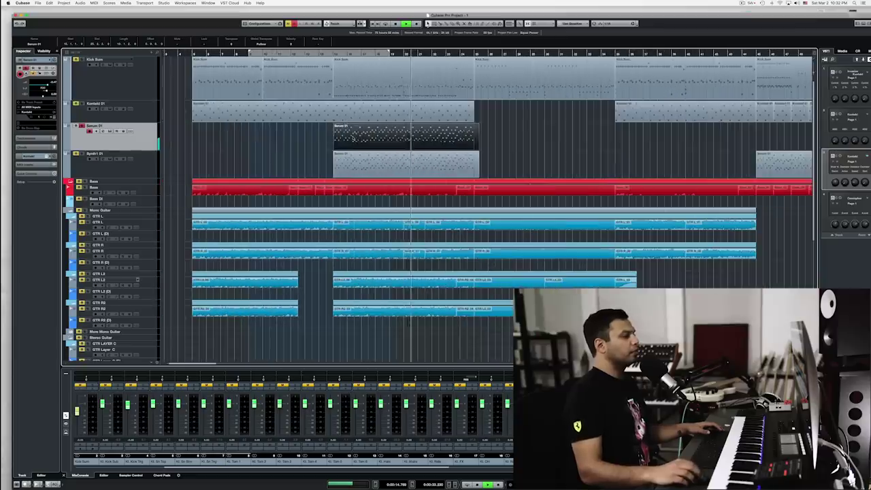
key("space")
scroll(379, 139, "right", 3)
left_click_drag(249, 140, 666, 142)
scroll(539, 137, "up", 3)
left_click_drag(534, 137, 531, 133)
- Play the soloed Serum 01 copy from bar 45 and take Serum 01 and Synth1 01 off solo
left_click(505, 53)
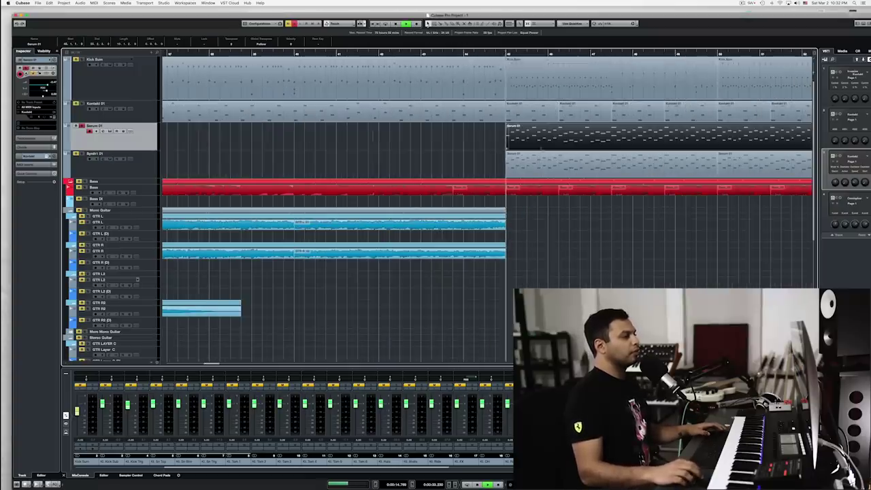
scroll(542, 146, "down", 5)
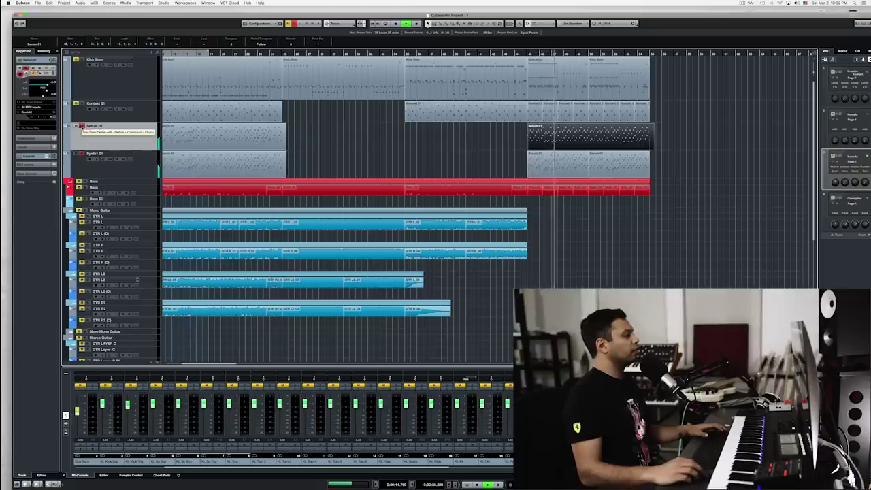
left_click(81, 127)
left_click(81, 154)
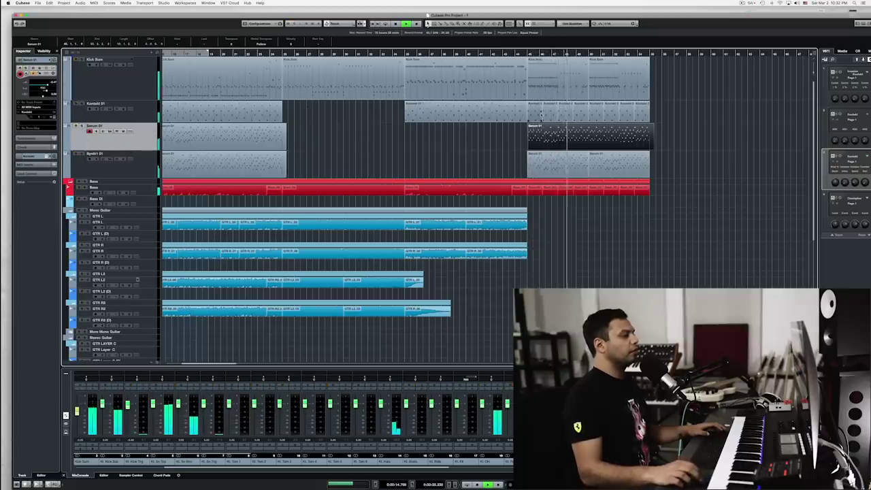
- Split the copied Serum 01 part at bar 50 and replace its remainder with a duplicate of bars 45 to 49
scroll(546, 143, "up", 5)
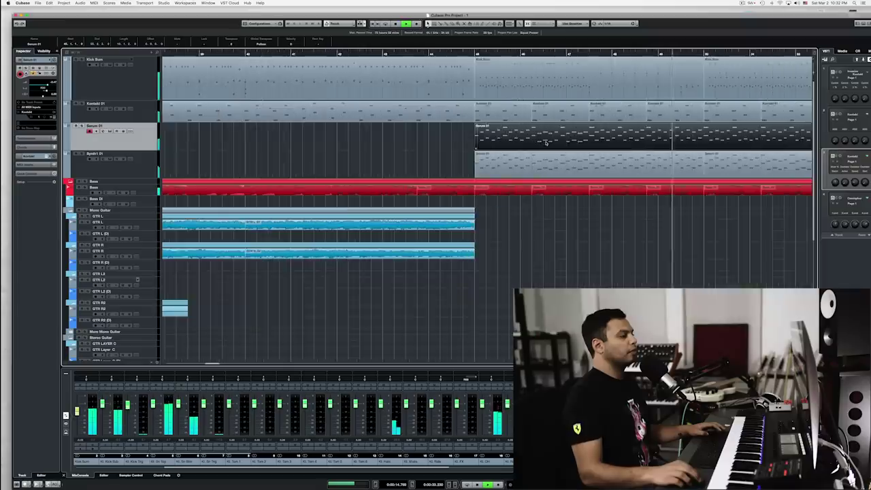
scroll(546, 143, "down", 7)
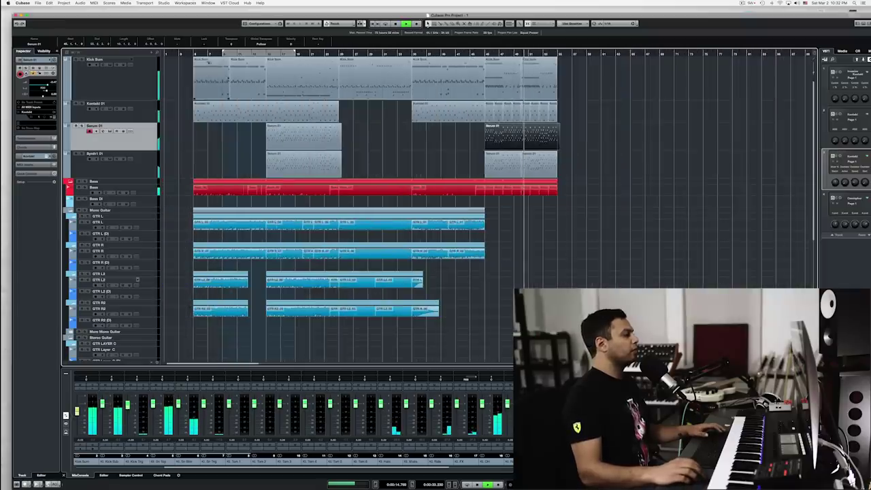
key("h")
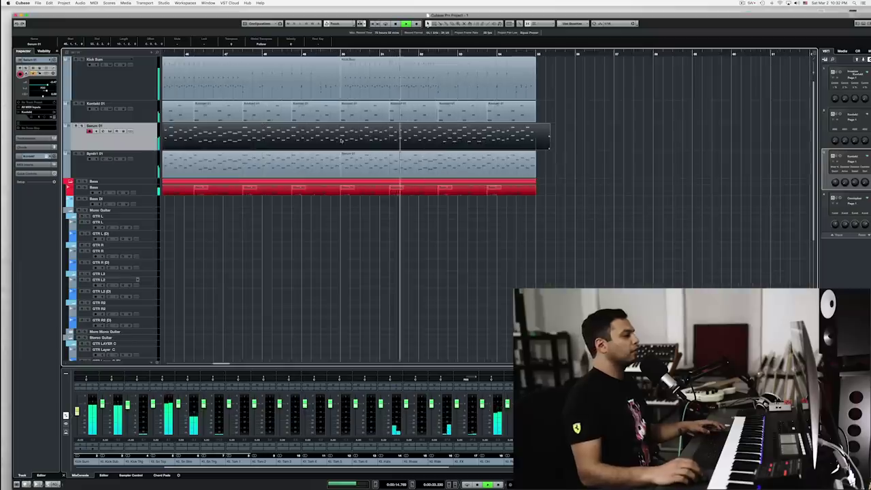
left_click(343, 138, "alt")
key("space")
key("BackSpace")
left_click(319, 138)
key("super+d")
- Play back the edited arrangement, including the section from bar 15
key("space")
key("g")
key("g")
key("g")
key("g")
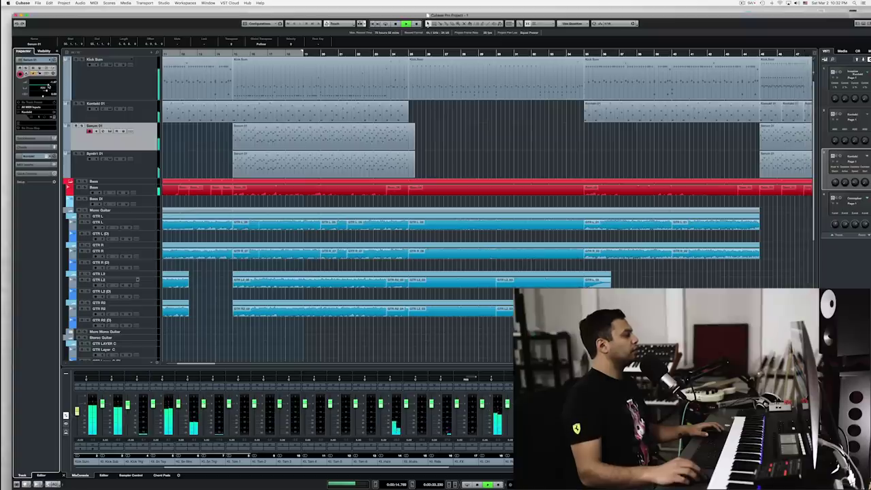
left_click(232, 54)
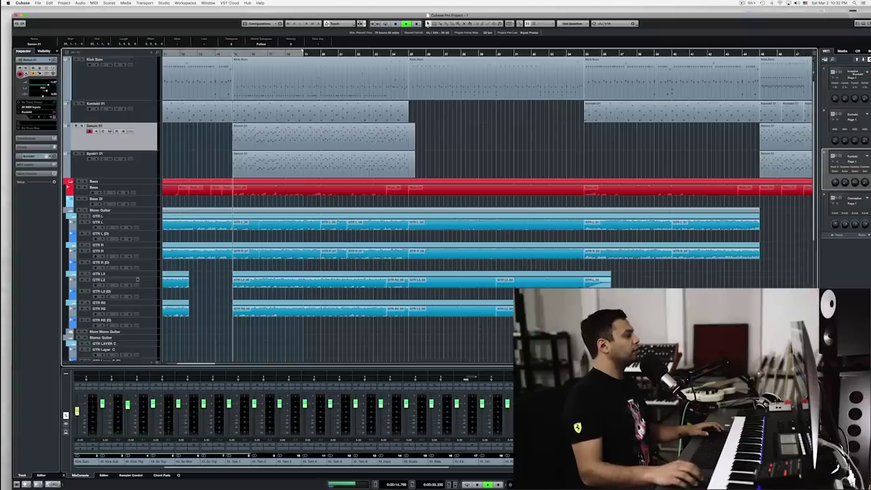
- Play back the arrangement from bar 5
scroll(205, 111, "left", 3)
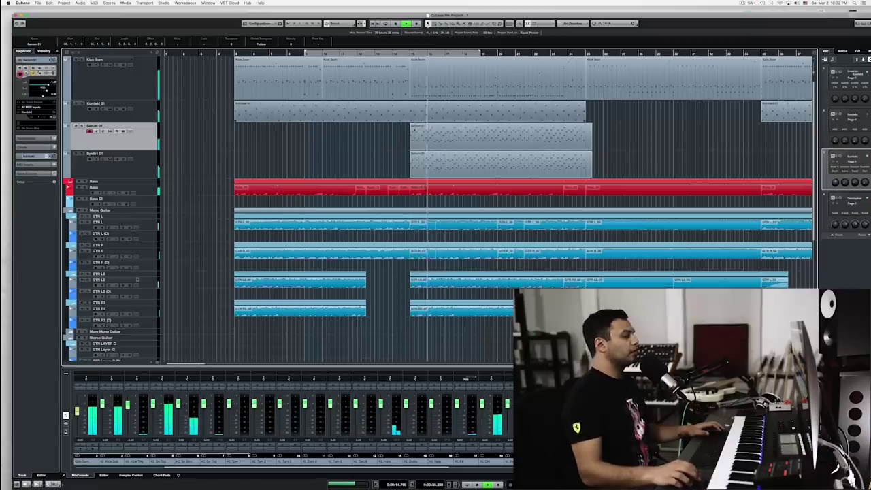
left_click(233, 53)
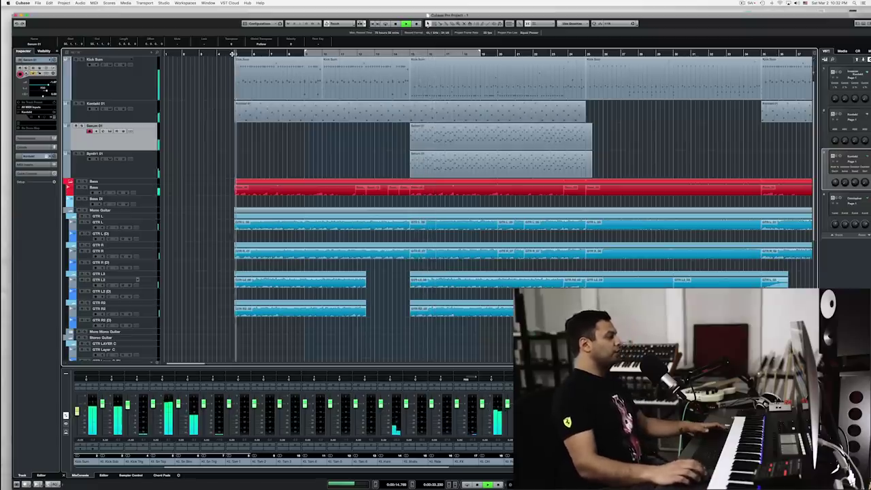
left_click(438, 165)
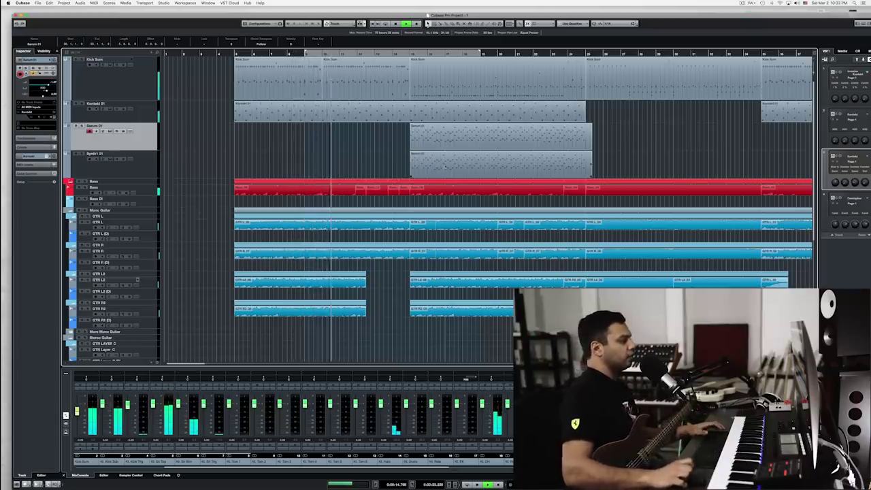
- Set the playback position to bar 12 and select the GTR L2 guitar track for recording
scroll(387, 279, "up", 4)
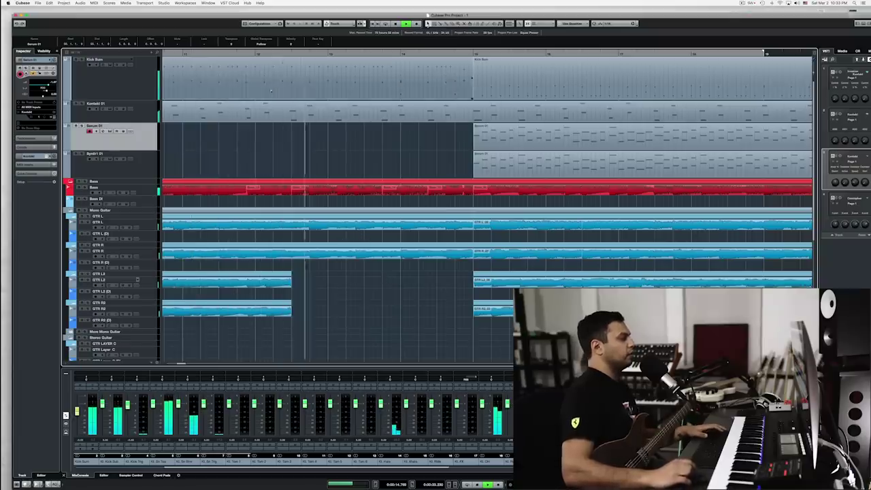
left_click(253, 53)
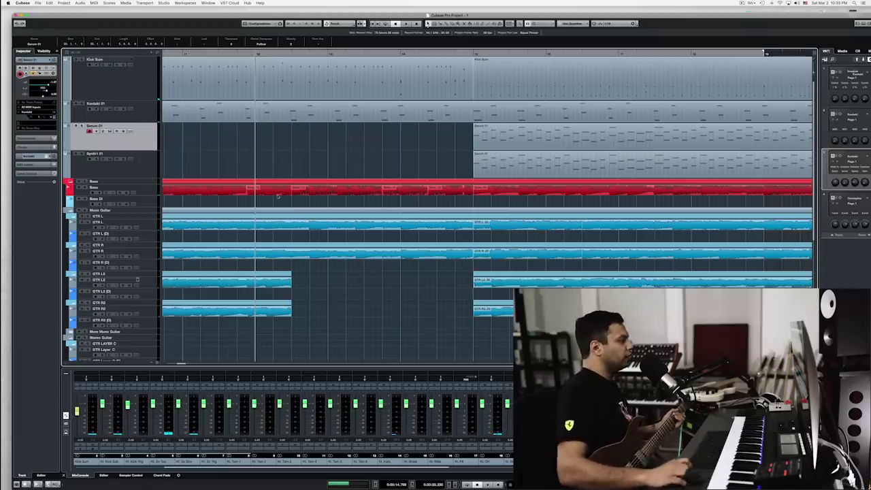
left_click(146, 282)
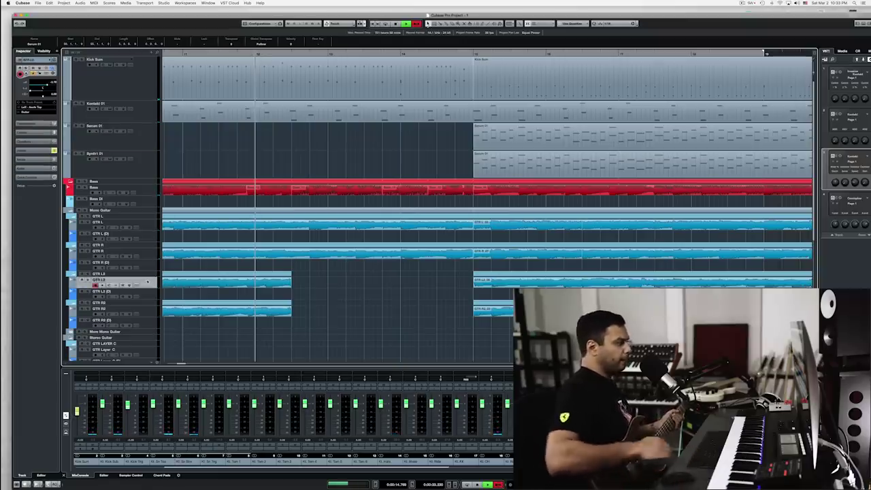
key("KP_Multiply")
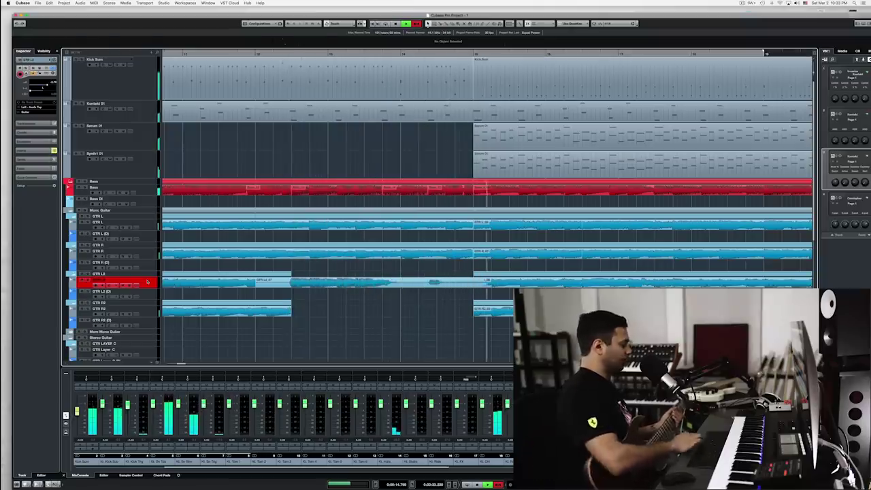
key("space")
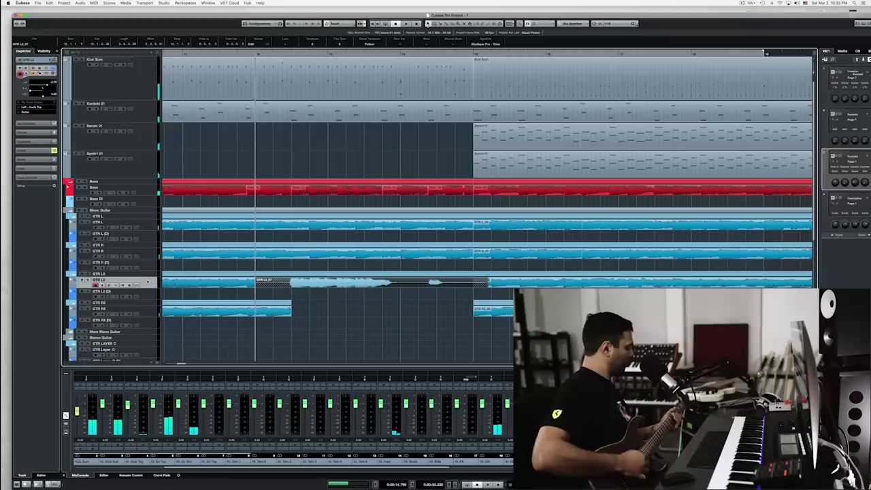
key("super+z")
key("KP_Multiply")
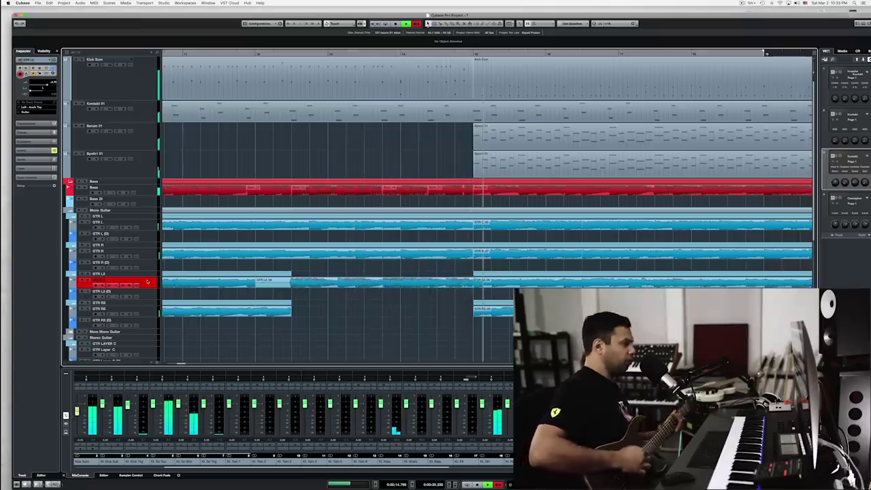
key("space")
- Record guitar on GTR L2 from bar 12 and use the take to fill the gap before bar 15 on GTR L2 and GTR R2
key("KP_Multiply")
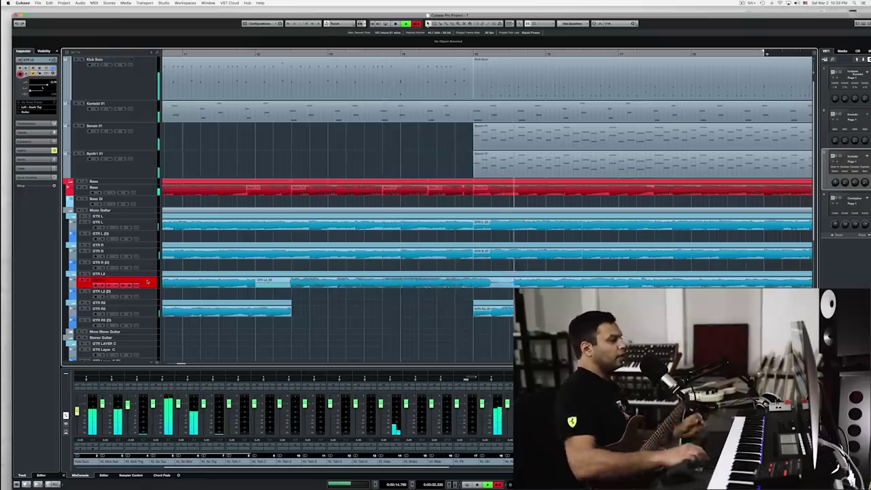
key("space")
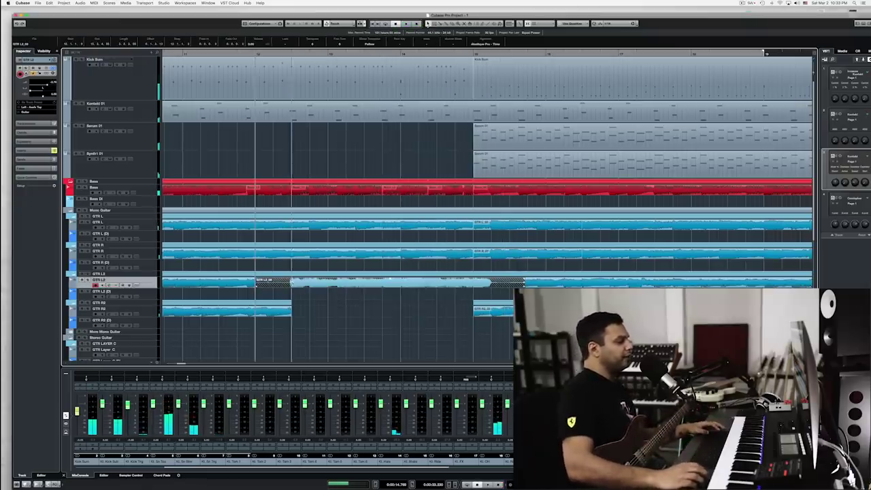
left_click(291, 283, "alt")
left_click(475, 284, "alt")
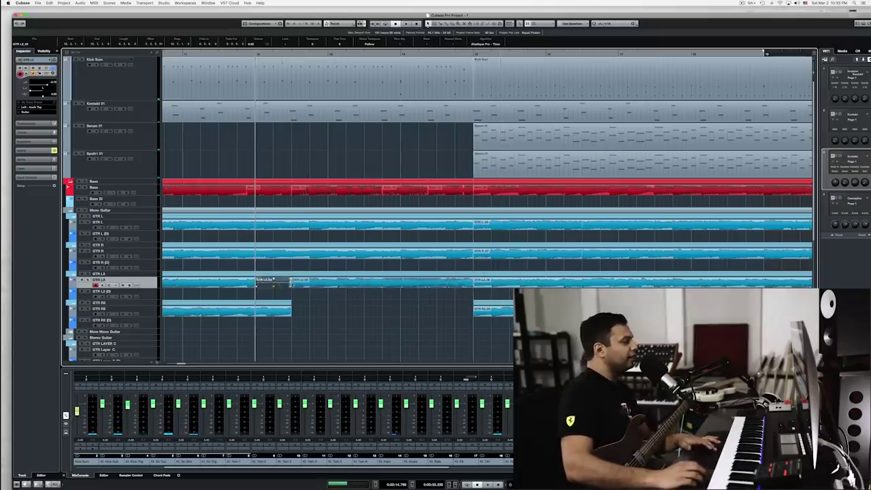
- Play back the arrangement with the new guitar parts and again from bar 15, briefly soloing GTR R
key("space")
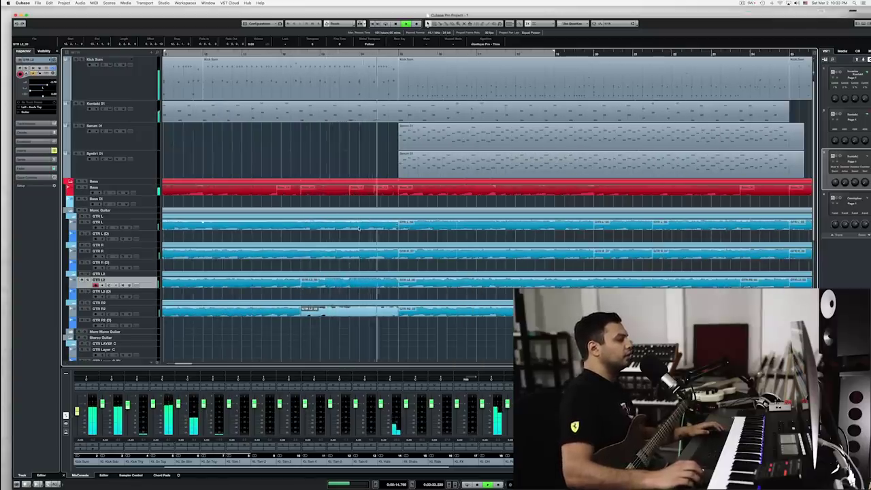
key("g")
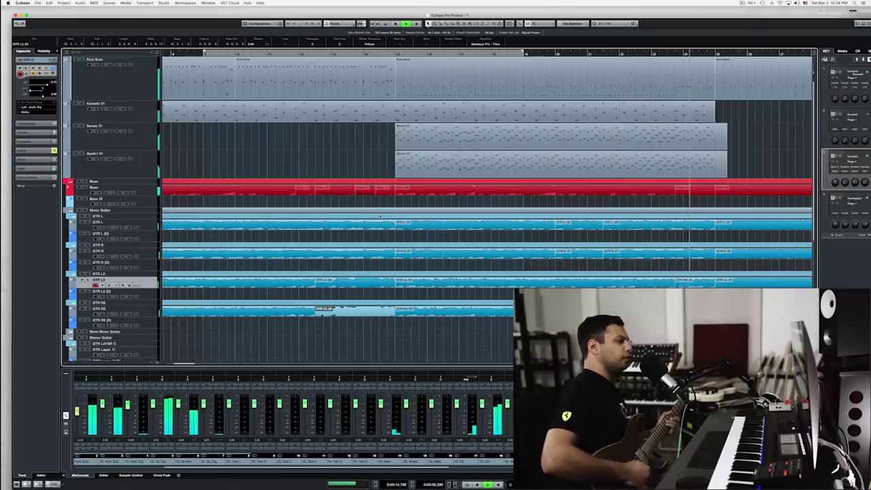
key("space")
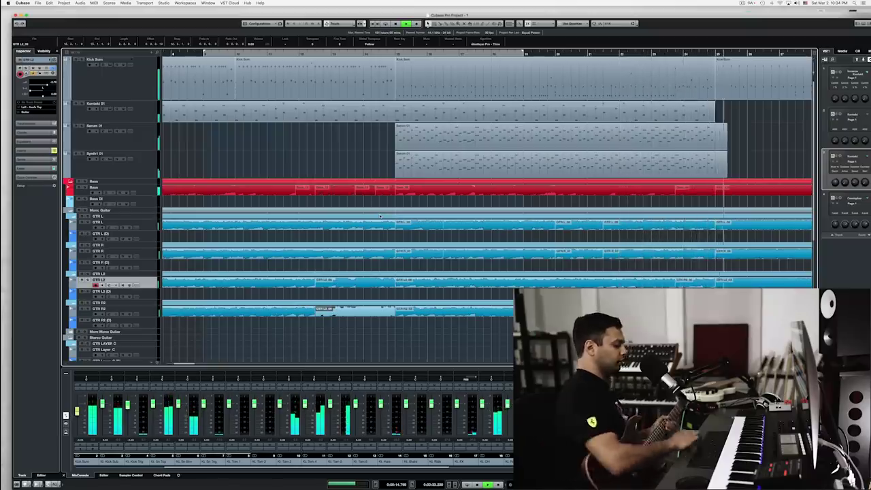
left_click(395, 54)
key("space")
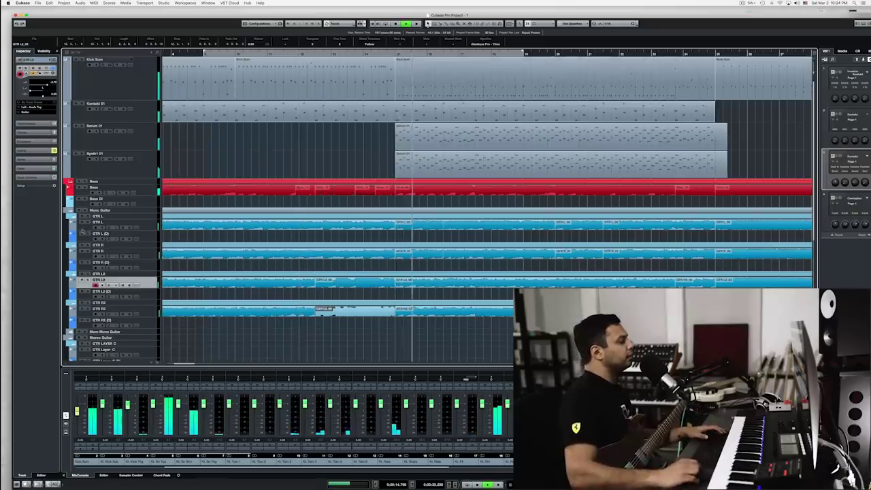
left_click(87, 251)
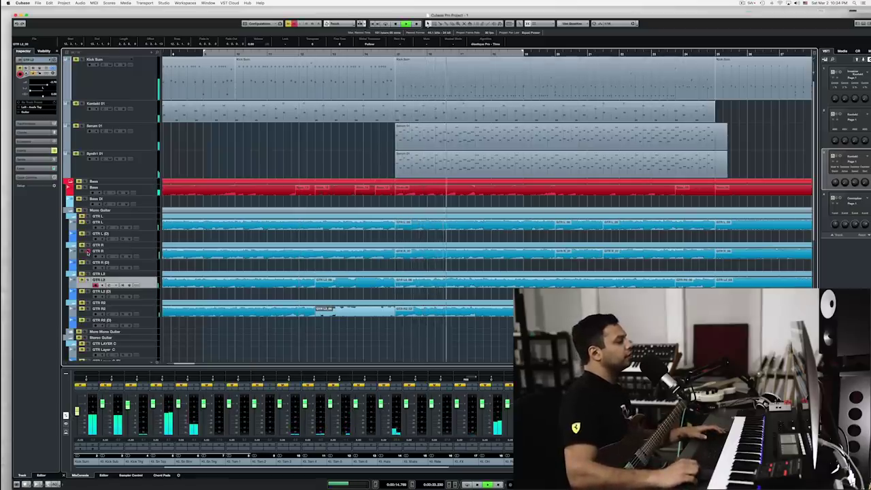
key("space")
left_click(87, 251)
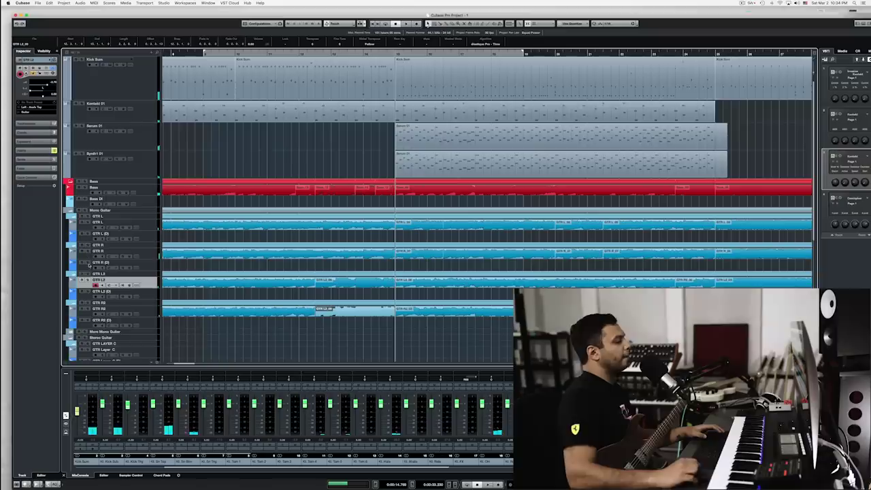
- Audition GTR L2 in solo, clear its parts between bars 15 and 25, and set the playback position to bar 14
key("KP_Multiply")
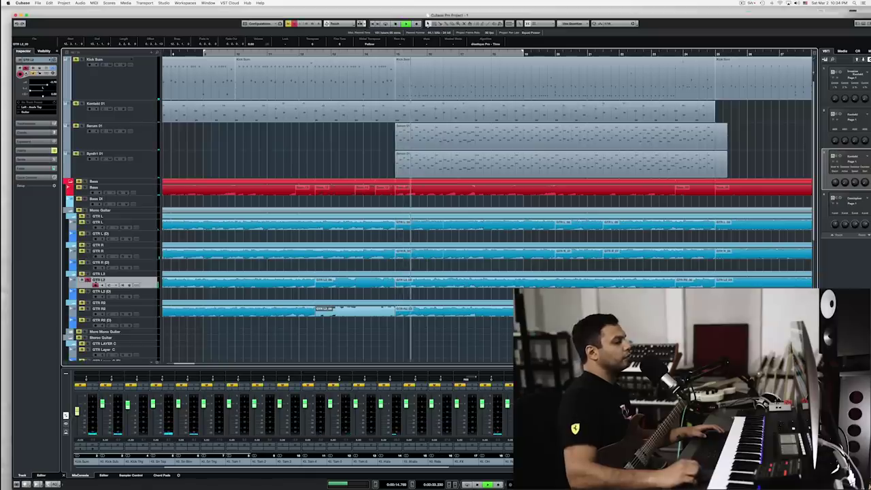
key("space")
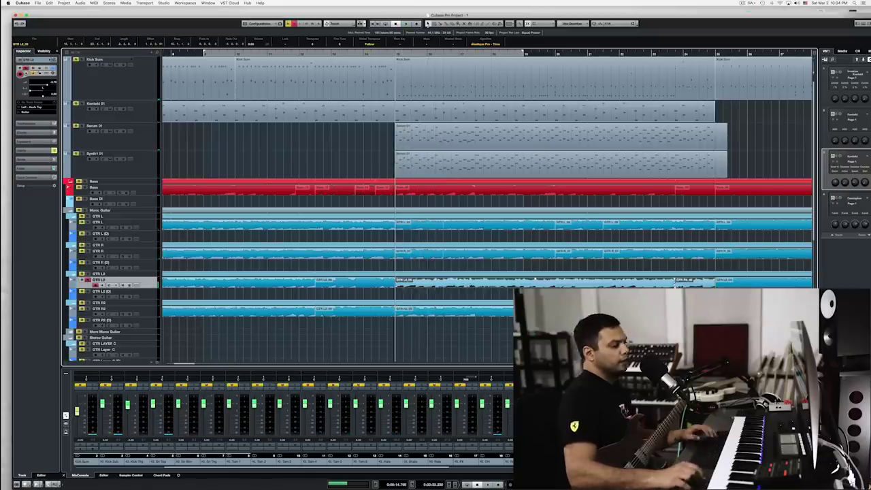
key("BackSpace")
left_click(363, 55)
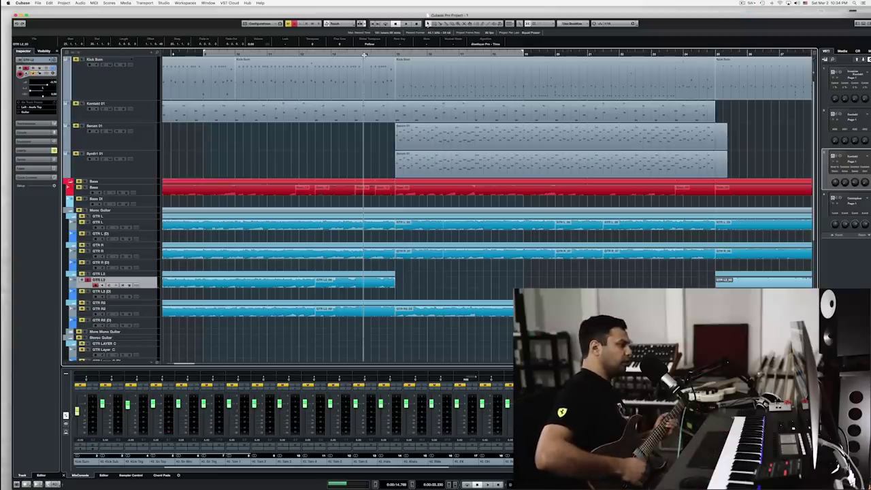
- Switch to Axe-Edit III, enable the Delay and Reverb blocks with reverb type Deep Chamber, and return to Cubase
mouse_move(1, 95)
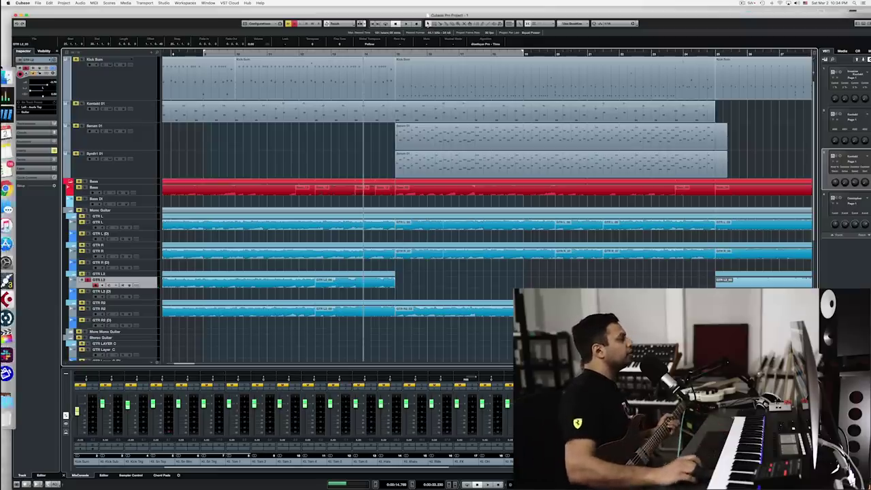
left_click(15, 116)
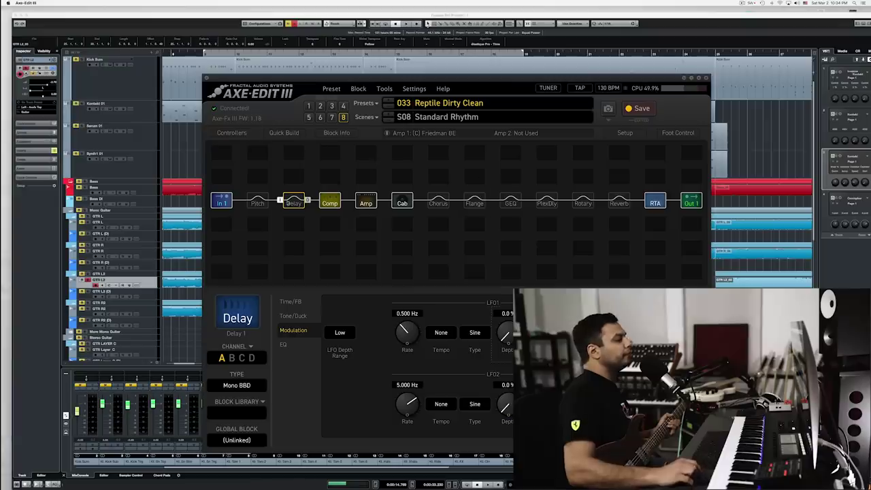
left_click(293, 203)
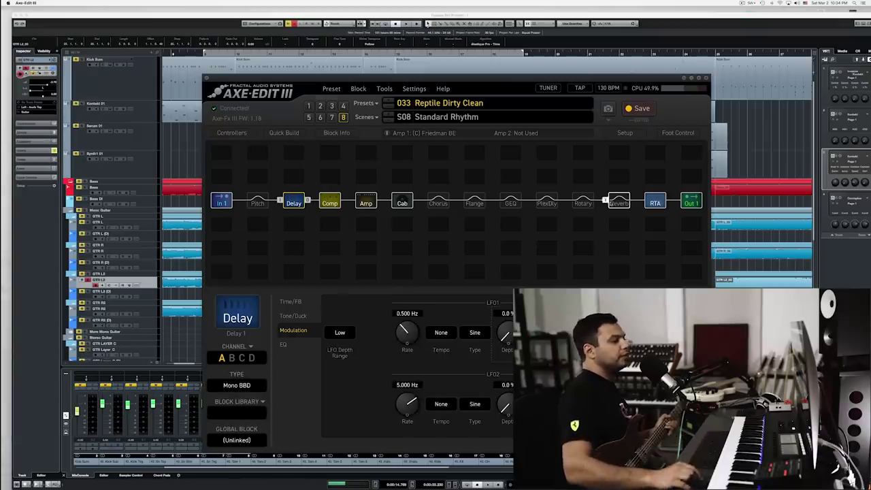
left_click(619, 203)
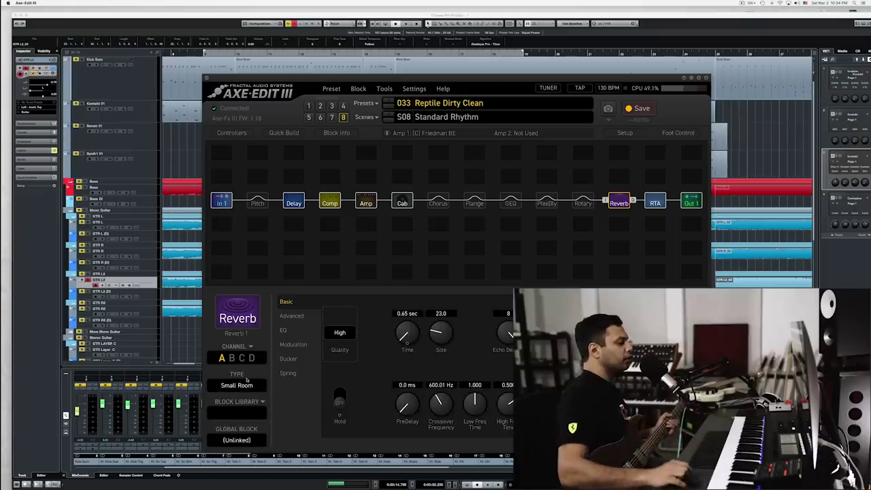
left_click(248, 385)
left_click(245, 198)
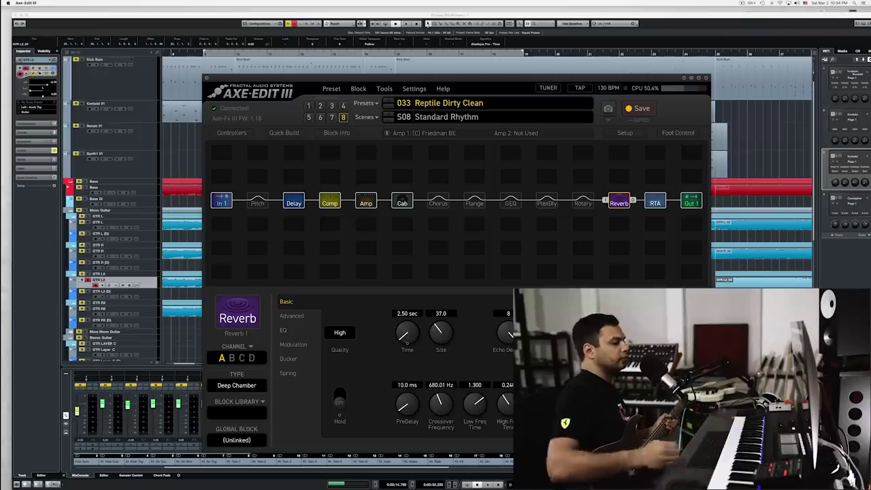
key("super+Tab")
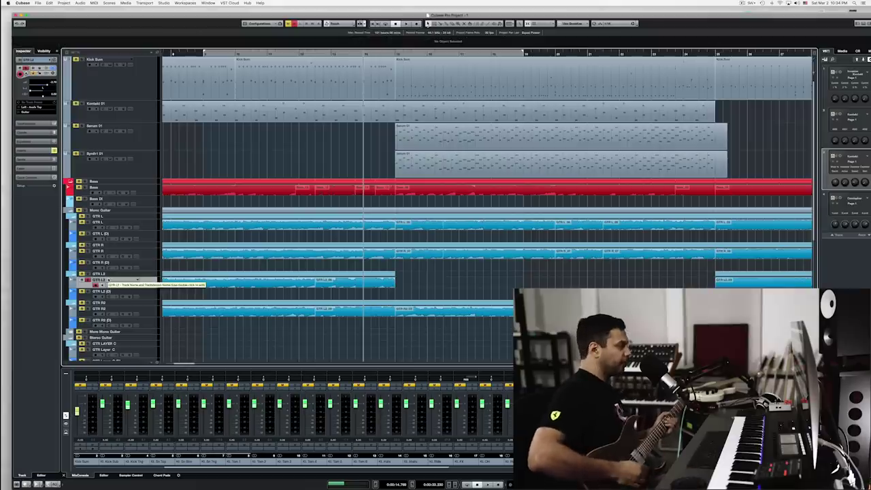
key("KP_Multiply")
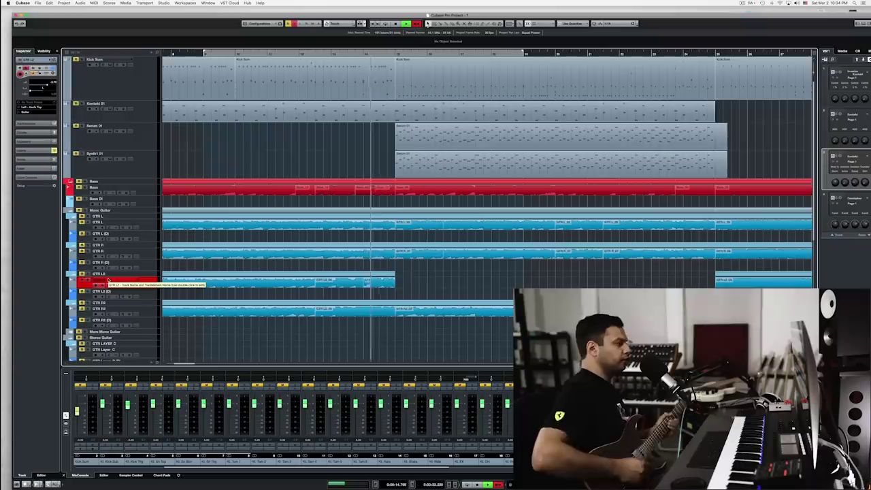
key("space")
key("super+z")
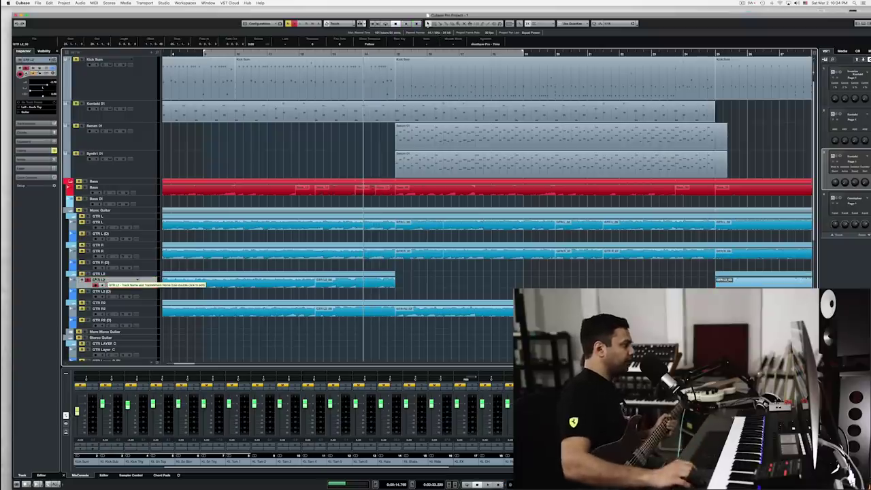
- Take GTR L2 off solo and record a guitar part on it from bar 14 past bar 25, undoing the first take
left_click(95, 280)
key("KP_Multiply")
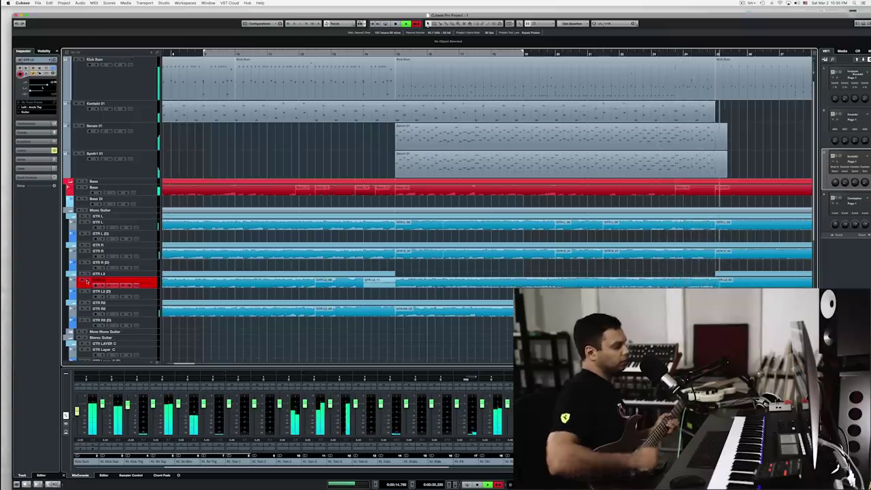
key("space")
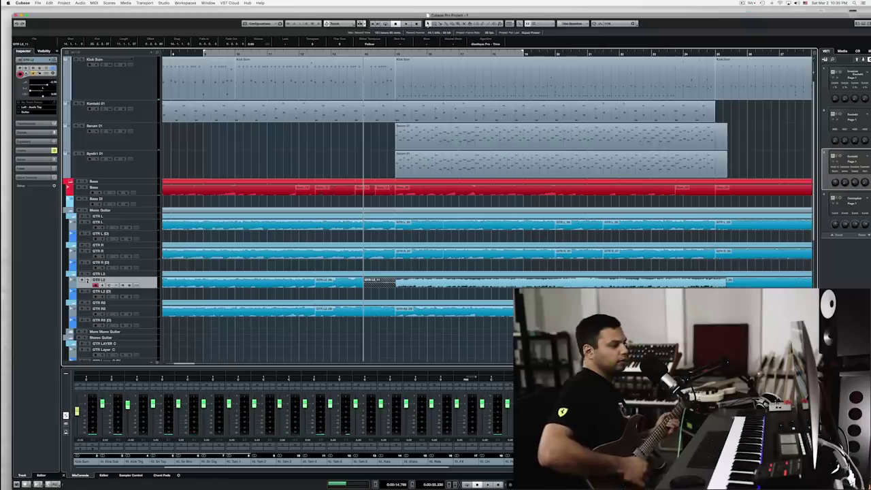
key("super+z")
key("KP_Multiply")
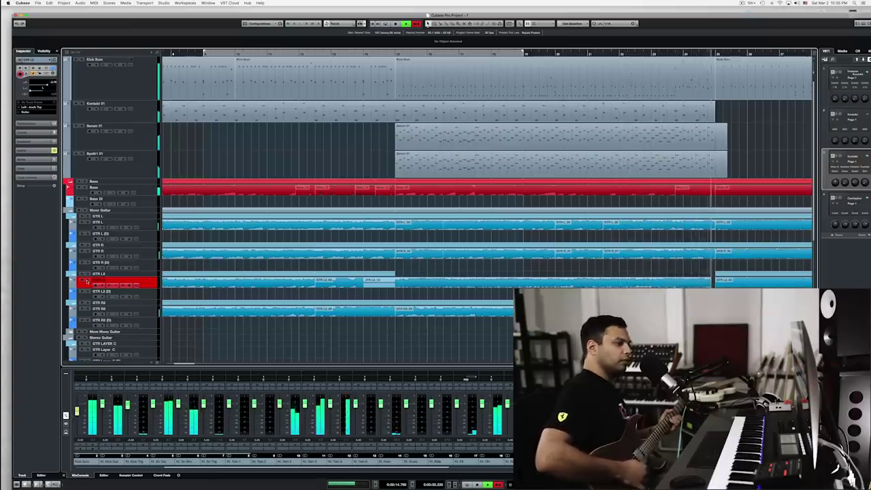
key("space")
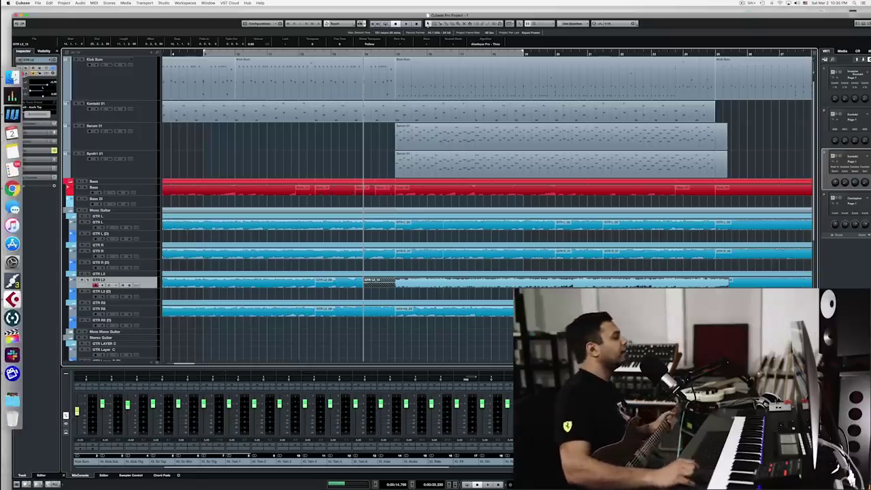
- Switch to Axe-Edit III, inspect the Delay block's time, tone and modulation parameters, and return to Cubase
left_click(11, 114)
left_click(295, 204)
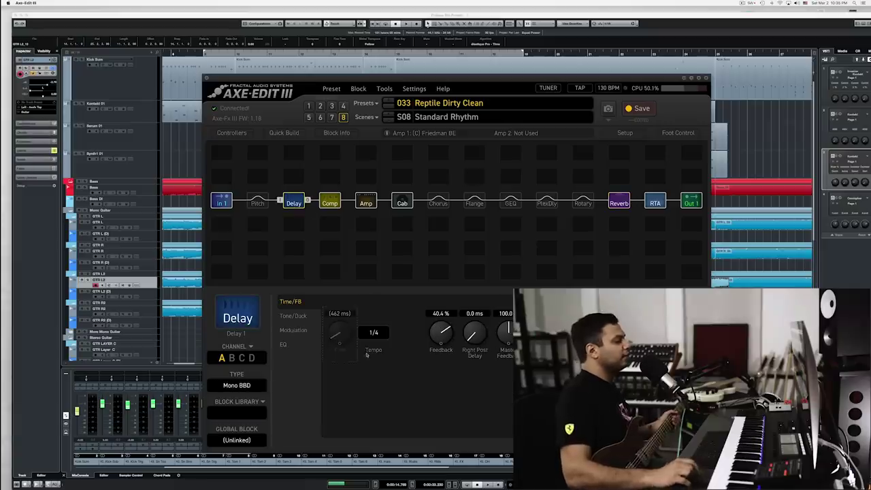
left_click(296, 324)
left_click(292, 331)
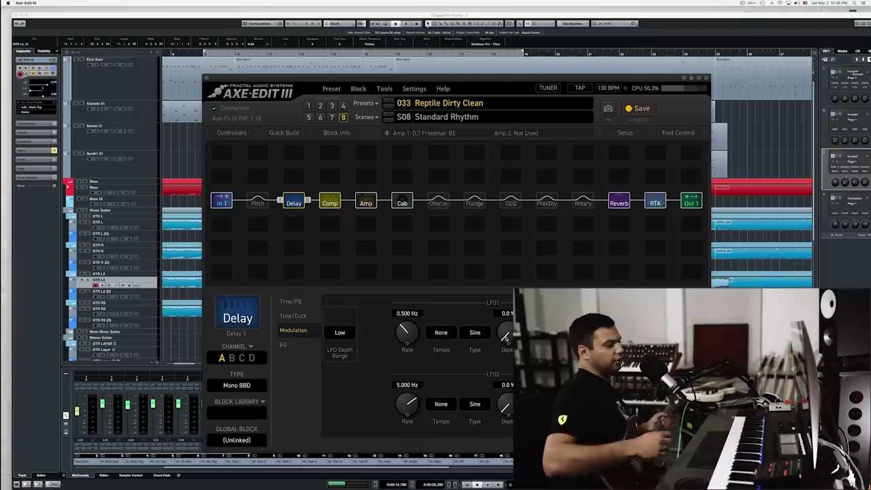
left_click(755, 163)
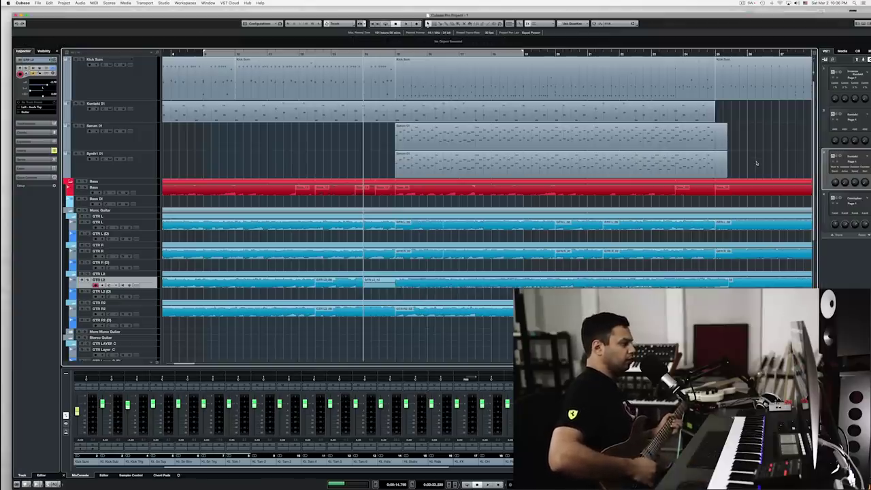
- Delete the GTR L2 take between bars 14 and 25 and record it again from bar 14 past bar 25
scroll(536, 200, "right", 10)
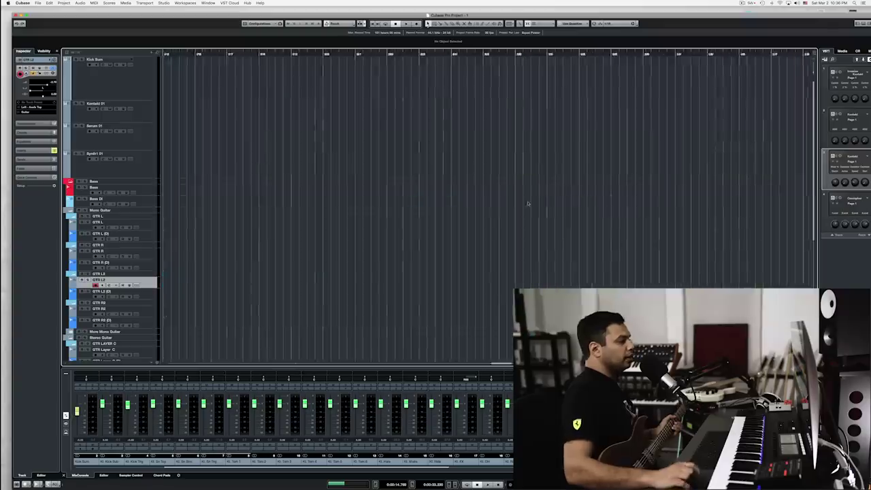
scroll(521, 210, "left", 15)
scroll(523, 210, "right", 5)
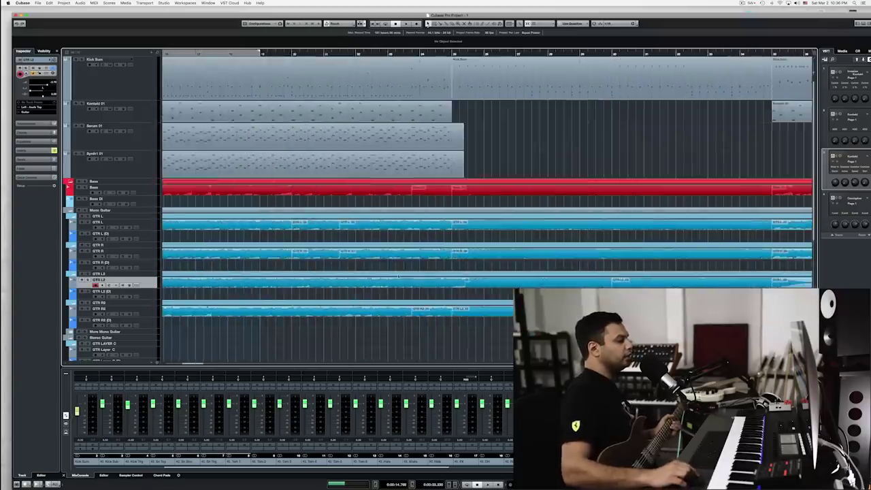
scroll(398, 277, "left", 3)
left_click(403, 282)
key("Delete")
key("KP_Multiply")
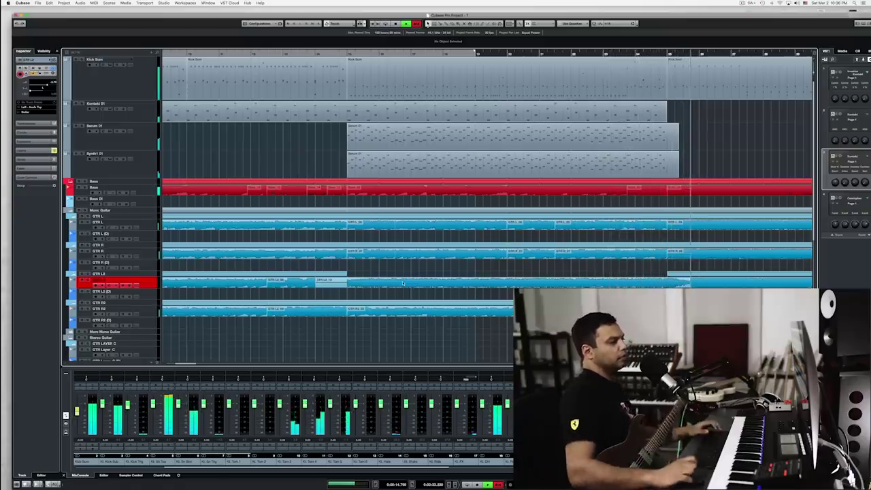
key("space")
- Trim the new GTR L2 take to run from bar 15 to bar 25 while playing it back
left_click_drag(707, 283, 671, 282)
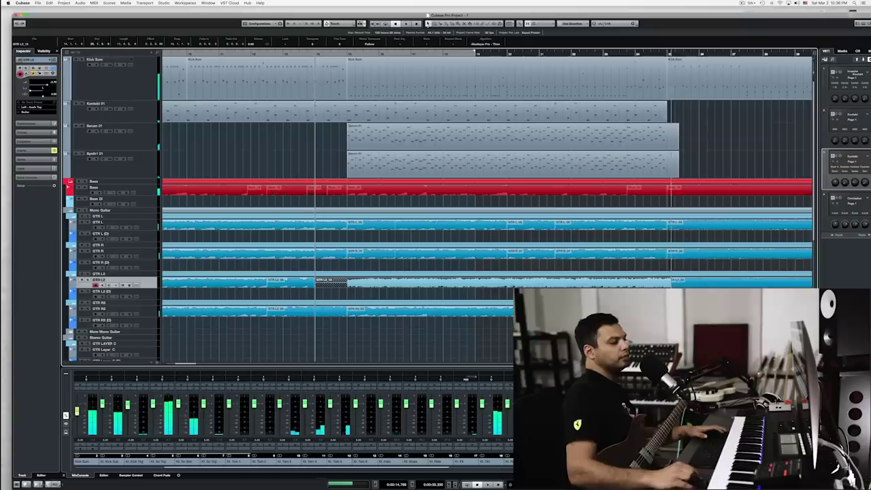
key("space")
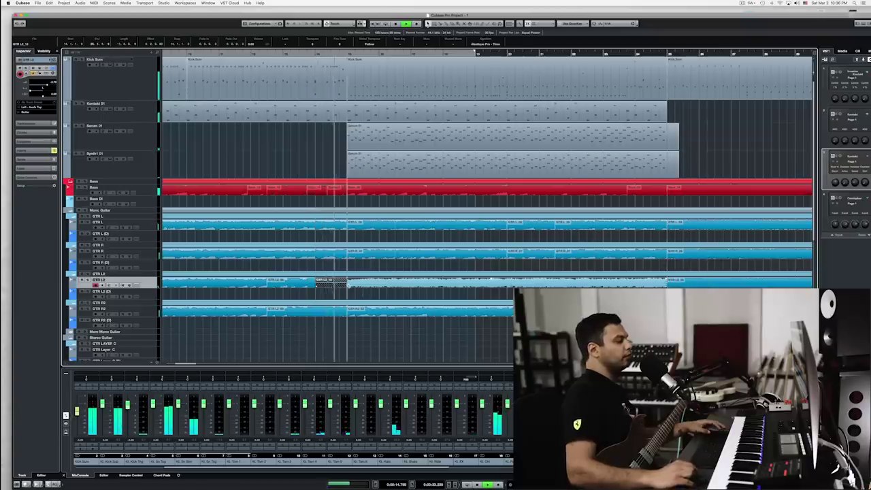
key("Delete")
scroll(397, 288, "down", 2)
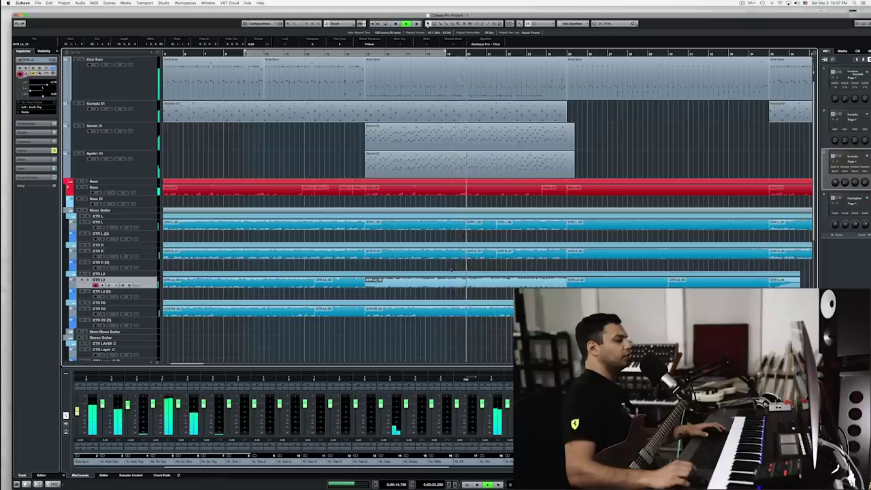
- Rehearse from bar 19, then record a guitar part on GTR R2 past bar 25 and trim it to bars 20 to 25
left_click(445, 54)
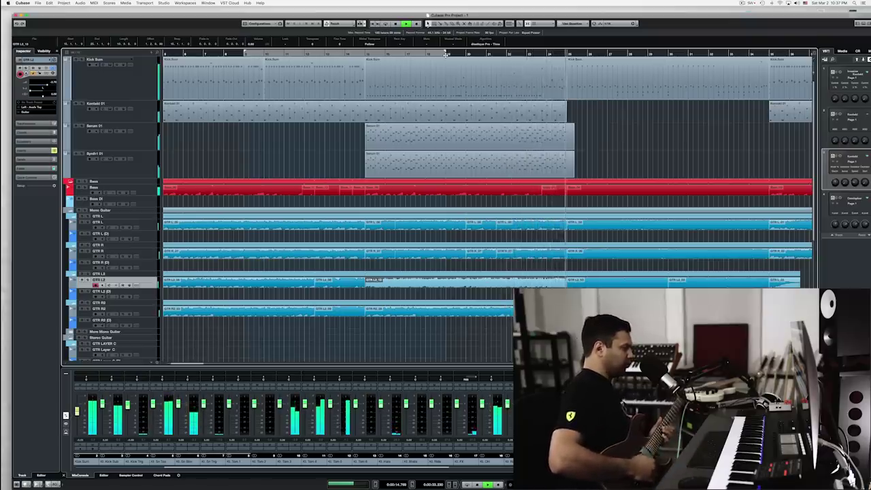
left_click(445, 54)
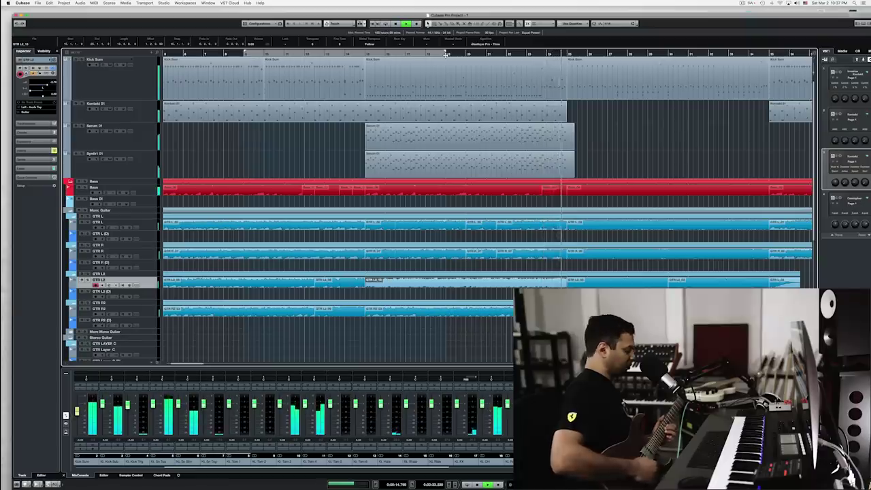
key("space")
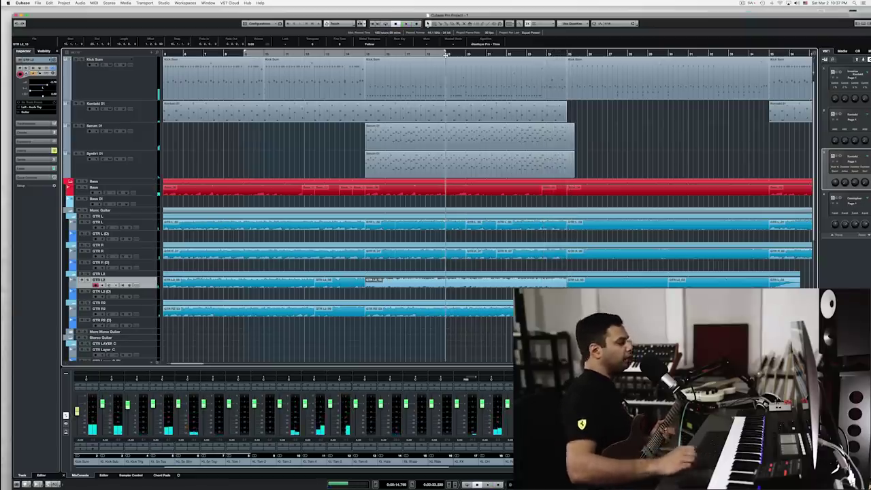
left_click(151, 311)
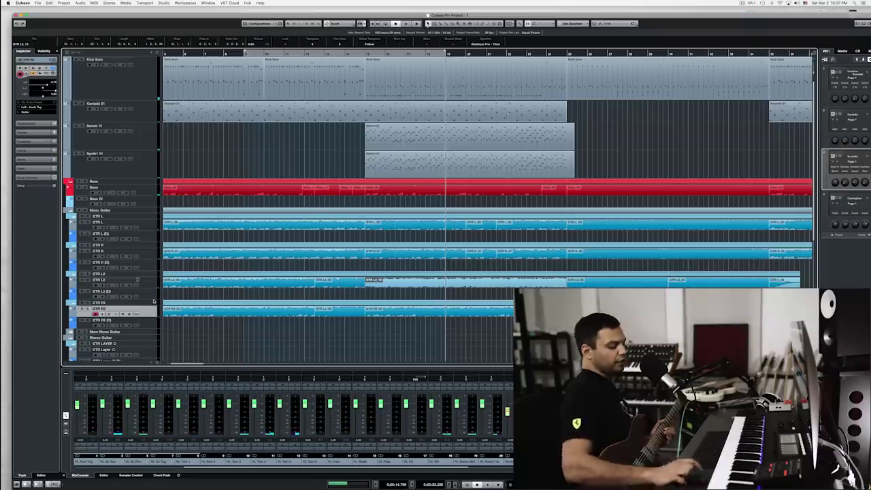
key("KP_Multiply")
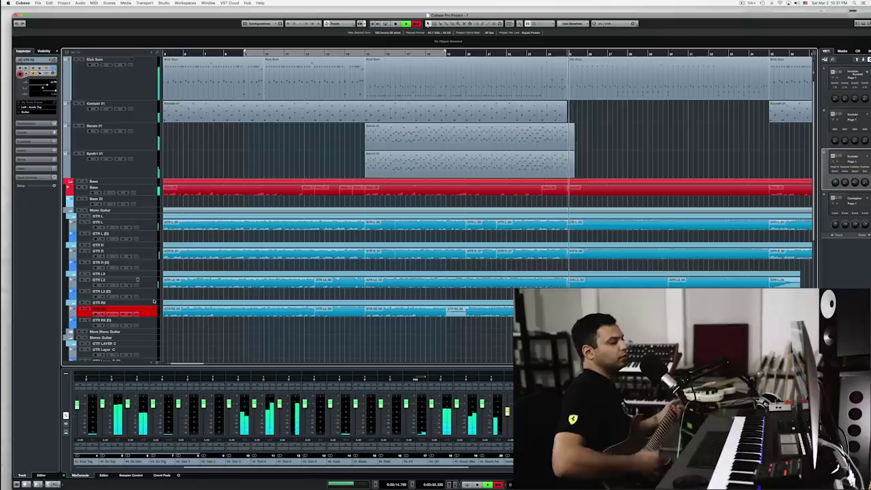
key("space")
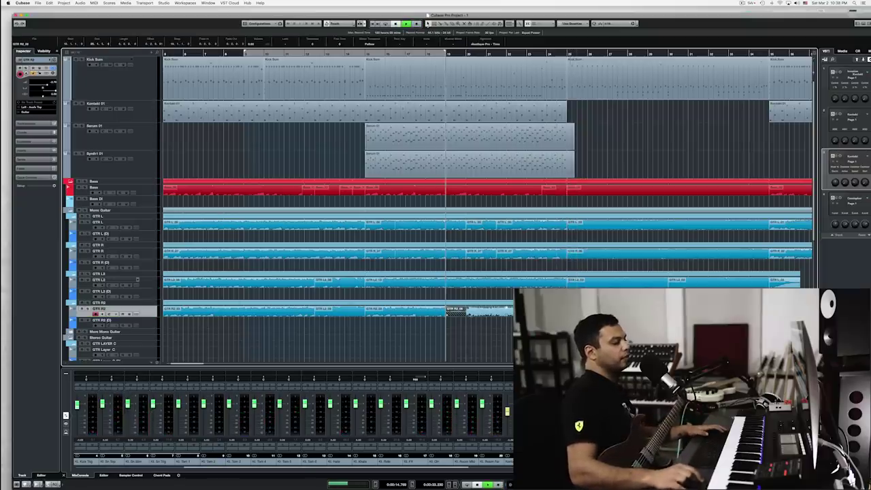
key("space")
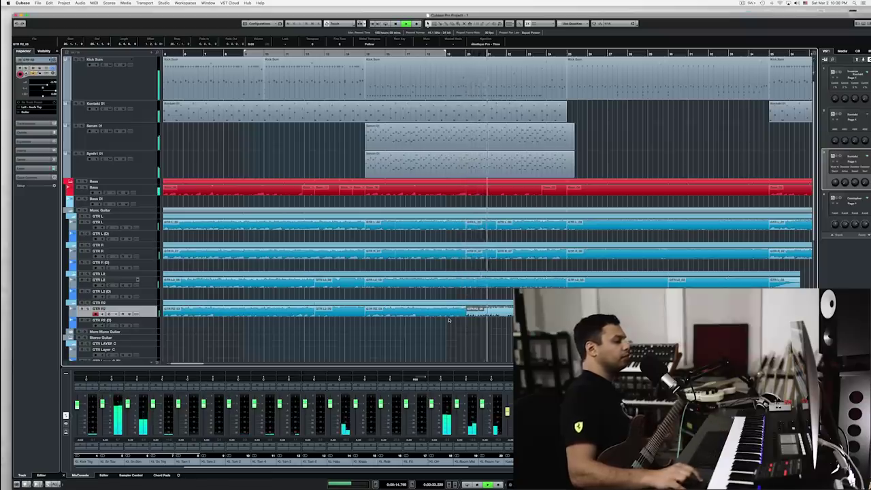
- Save the project and play back the arrangement from the new GTR R2 part through to the section after bar 45
key("super+s")
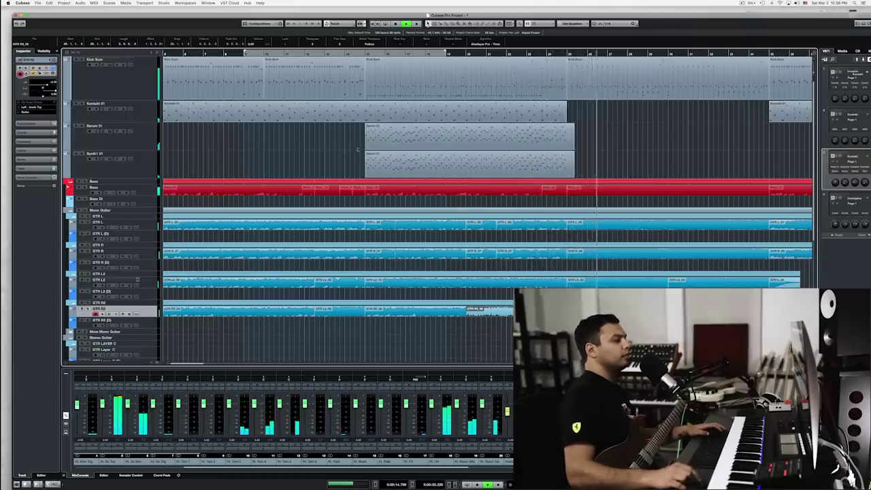
key("g")
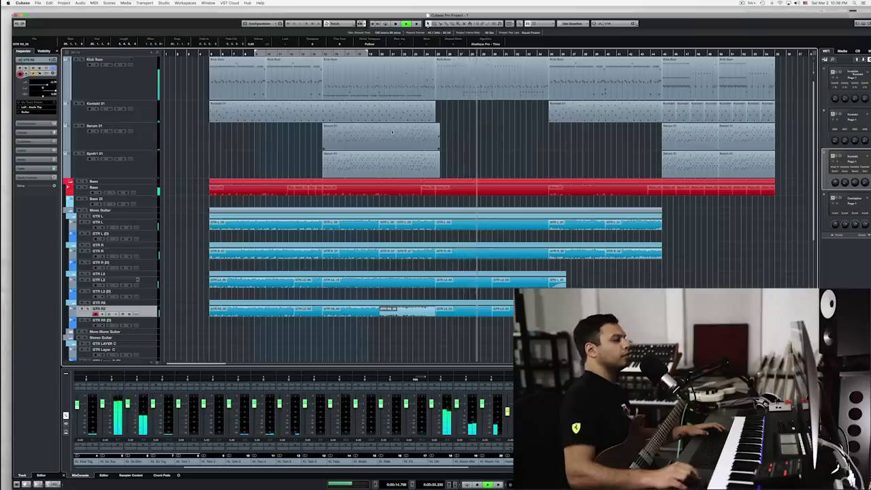
key("h")
key("h")
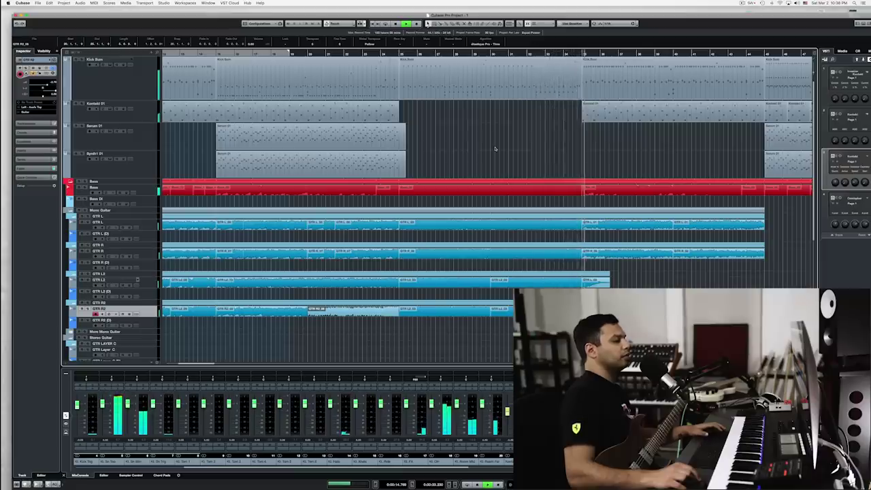
scroll(495, 148, "right", 3)
scroll(495, 148, "right", 2)
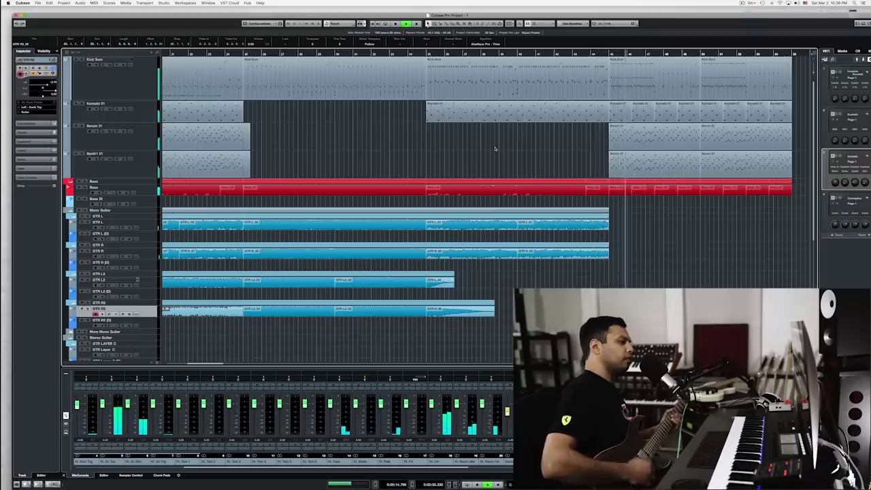
key("space")
- Record a guitar part on GTR R2 from bar 34 past bar 45 and trim its start to bar 35
left_click(408, 54)
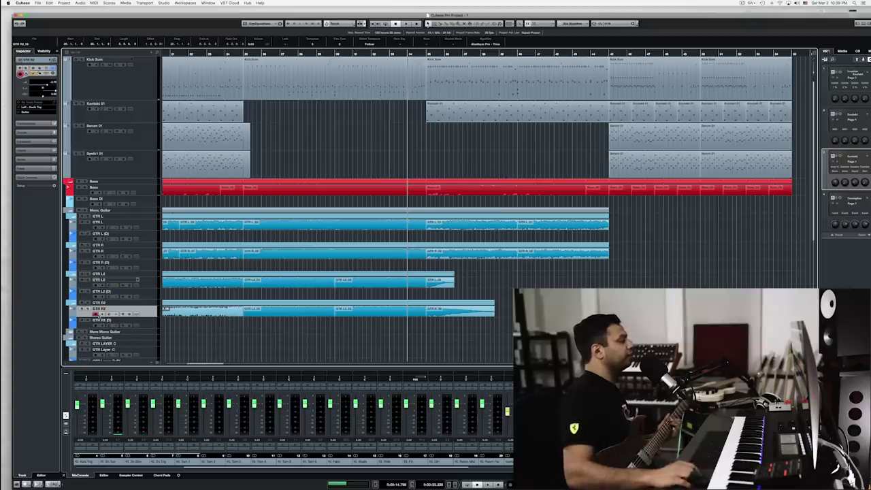
key("KP_Multiply")
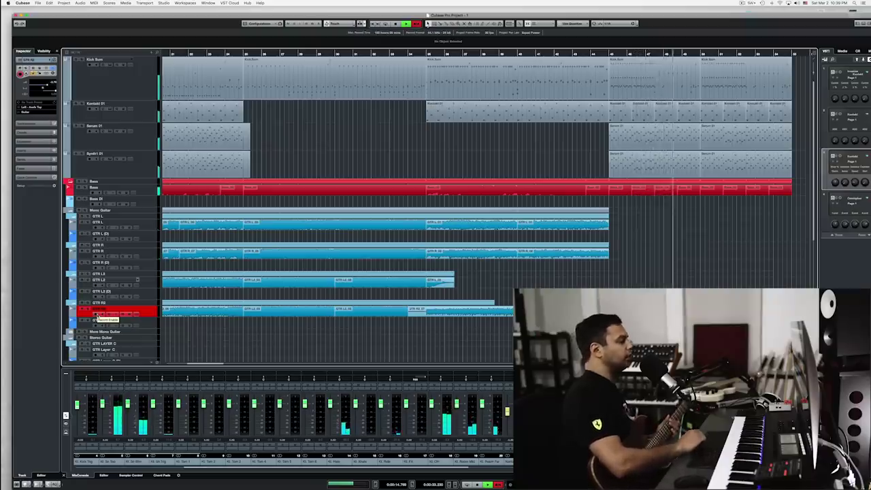
key("space")
left_click_drag(409, 314, 427, 320)
- Rehearse from bar 34, then record a guitar part on GTR L2 past bar 45 and trim its start to bar 35
left_click(151, 284)
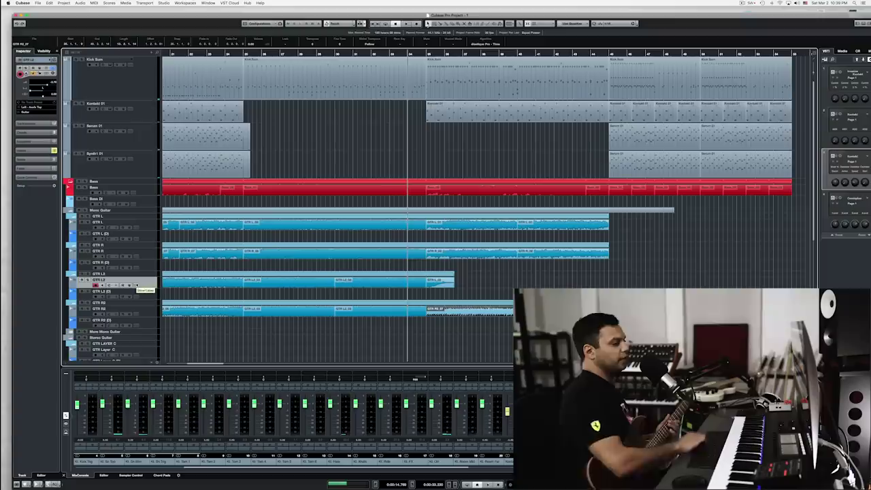
key("space")
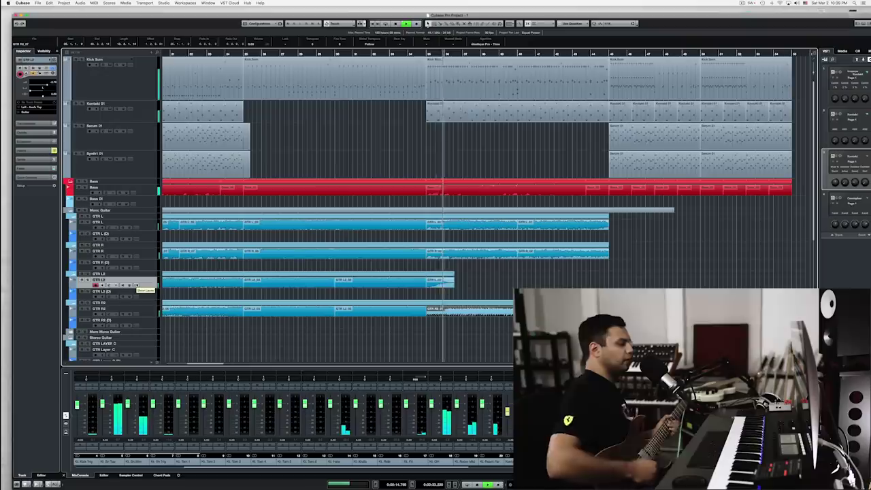
key("space")
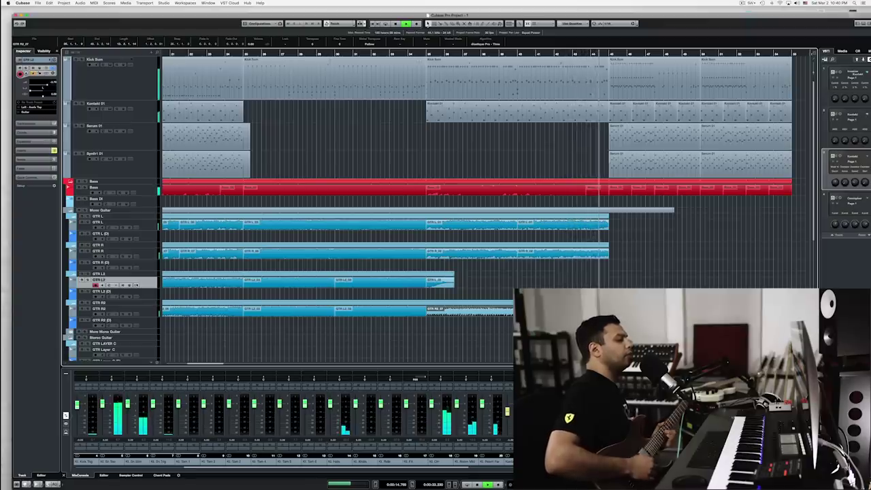
key("space")
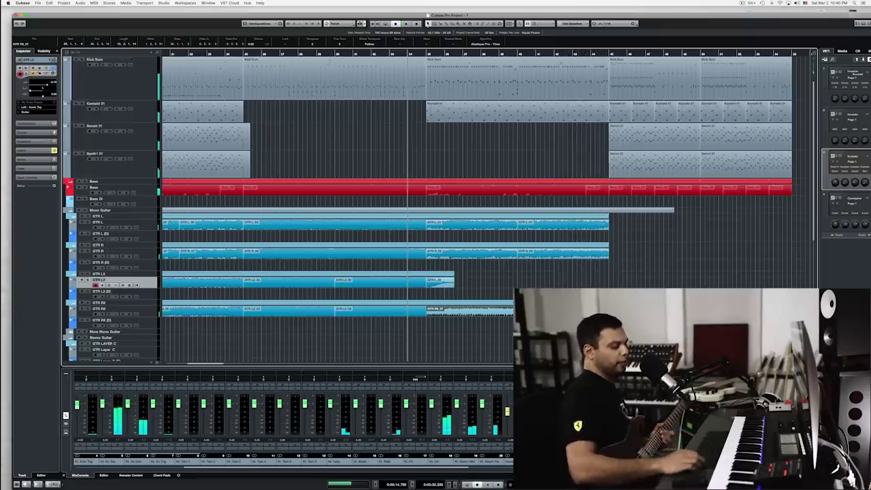
key("KP_Multiply")
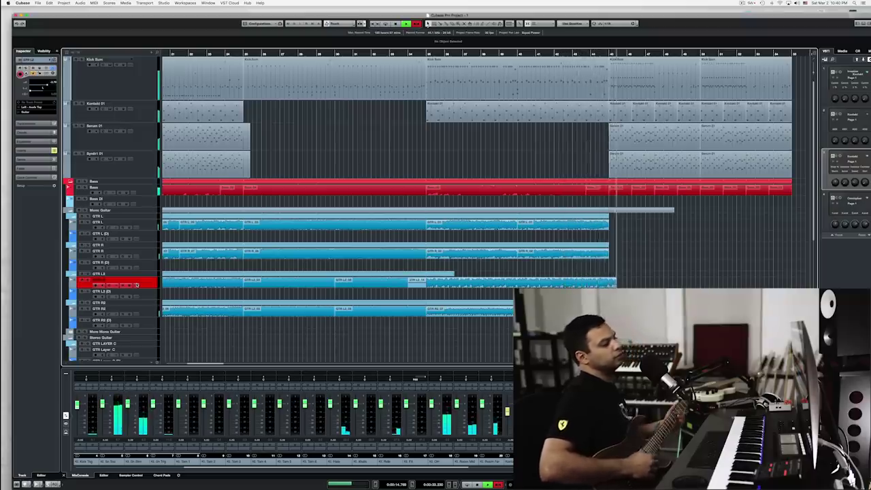
key("space")
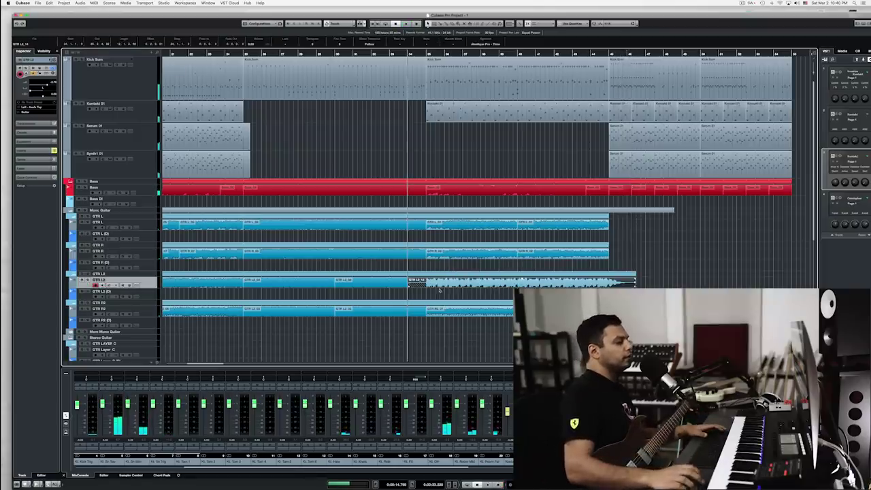
left_click_drag(419, 286, 428, 292)
- Play back both new takes from bar 34 and delete the GTR R2 take that starts at bar 35
key("space")
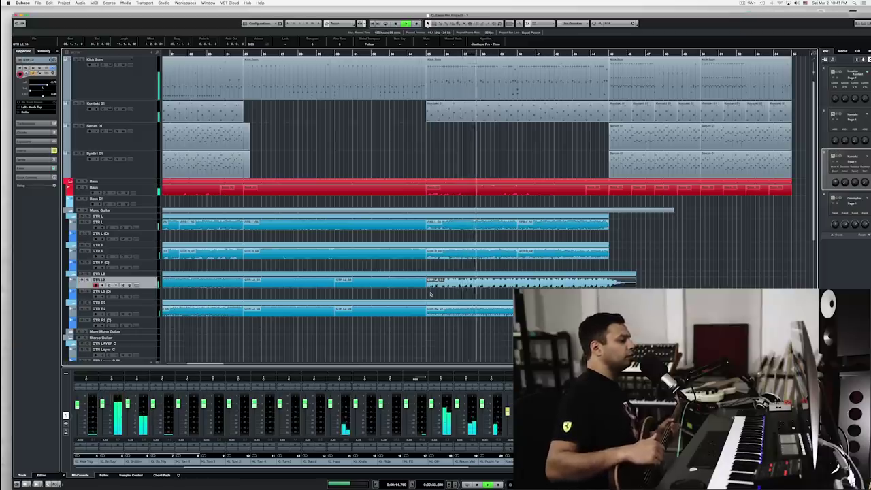
left_click(476, 310)
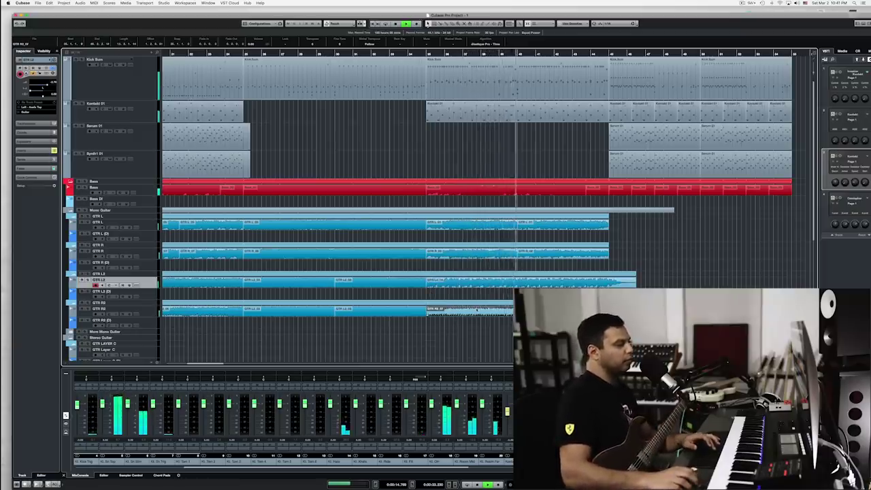
key("Delete")
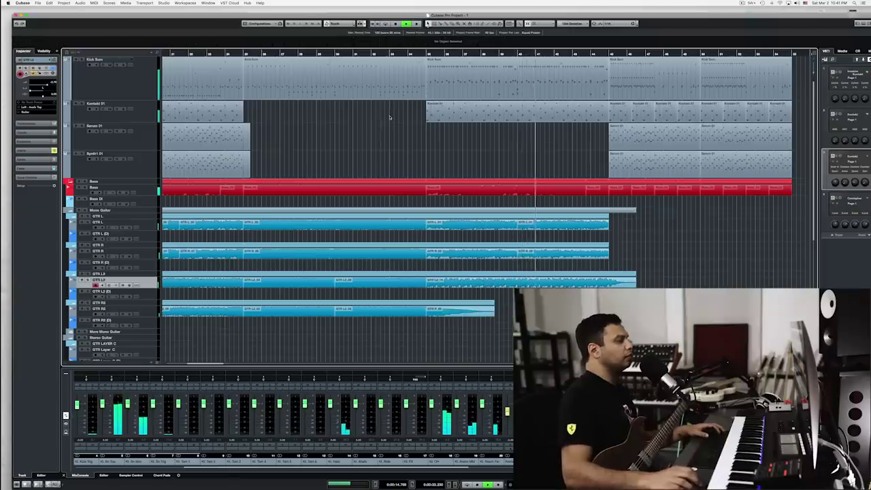
- Record a new guitar part on GTR R2 from bar 33 past bar 46
key("space")
left_click(390, 54)
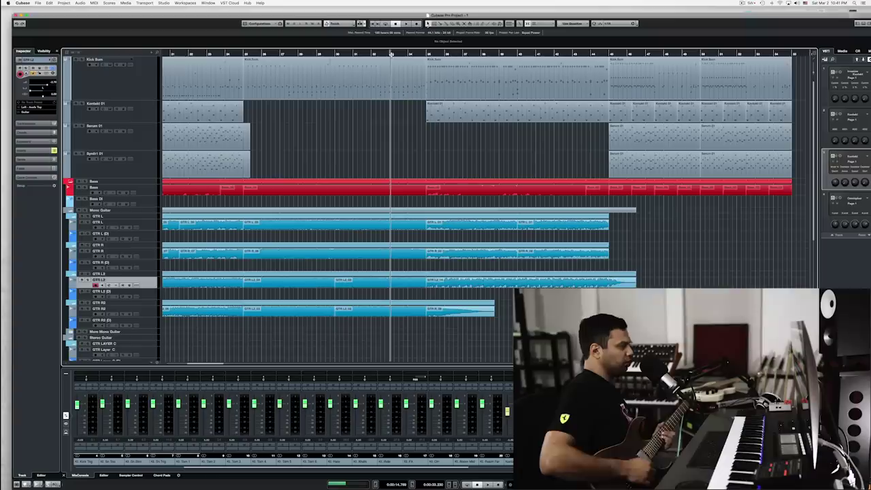
left_click(149, 313)
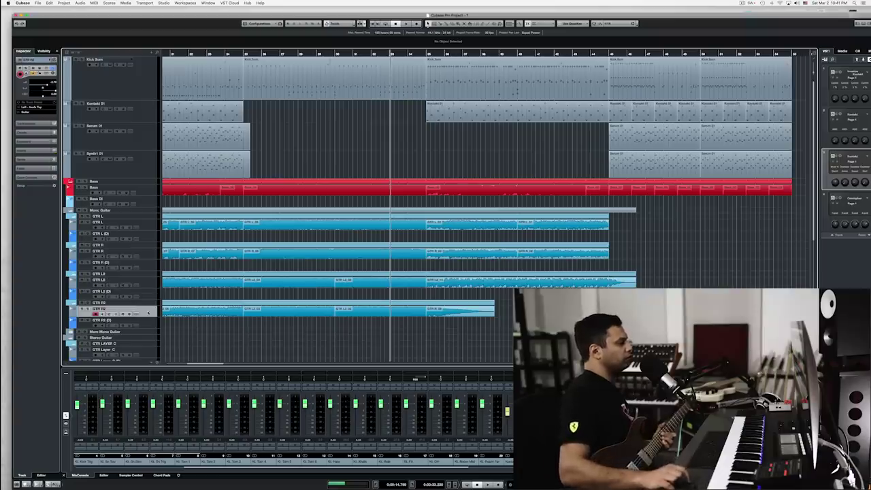
key("KP_Multiply")
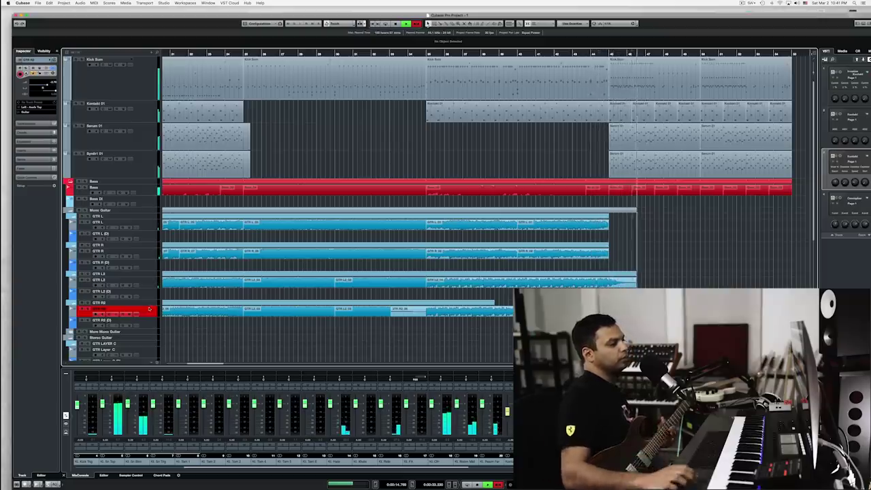
key("space")
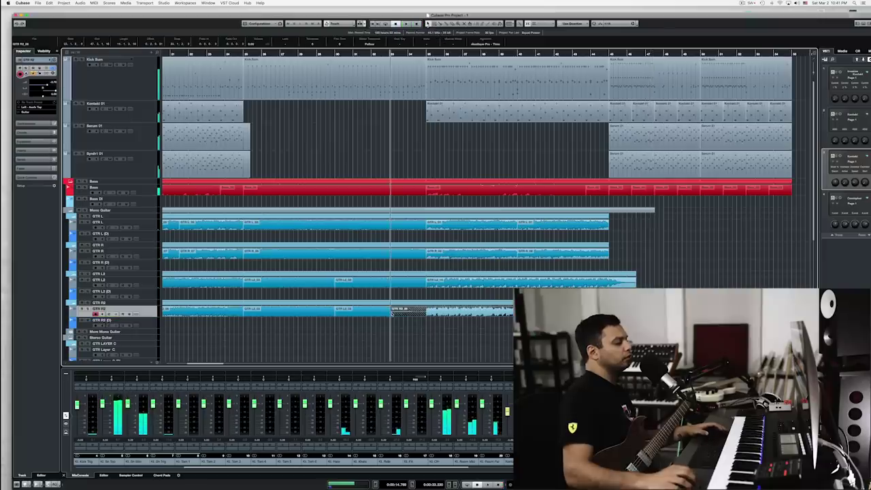
- Trim the new GTR L2 and GTR R2 takes to span bars 35 to 46 and audition them from bar 35
left_click_drag(392, 314, 426, 318)
left_click_drag(640, 320, 626, 284)
left_click(426, 53)
key("space")
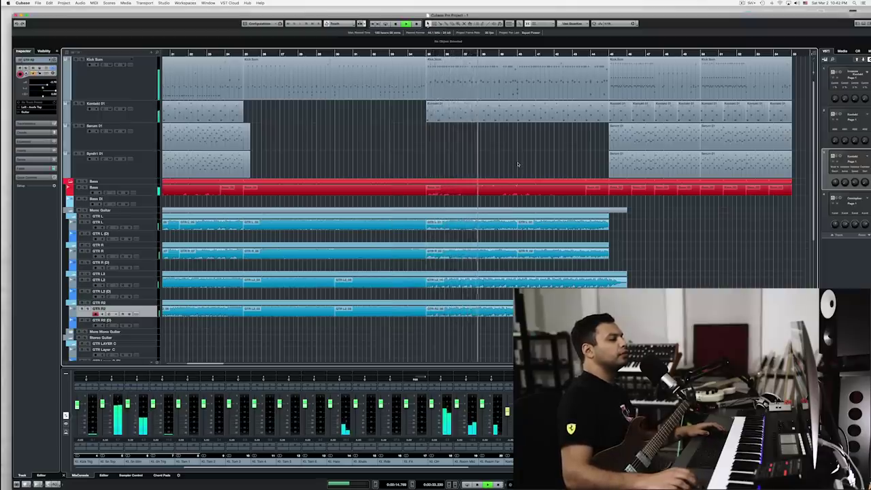
key("g")
key("g")
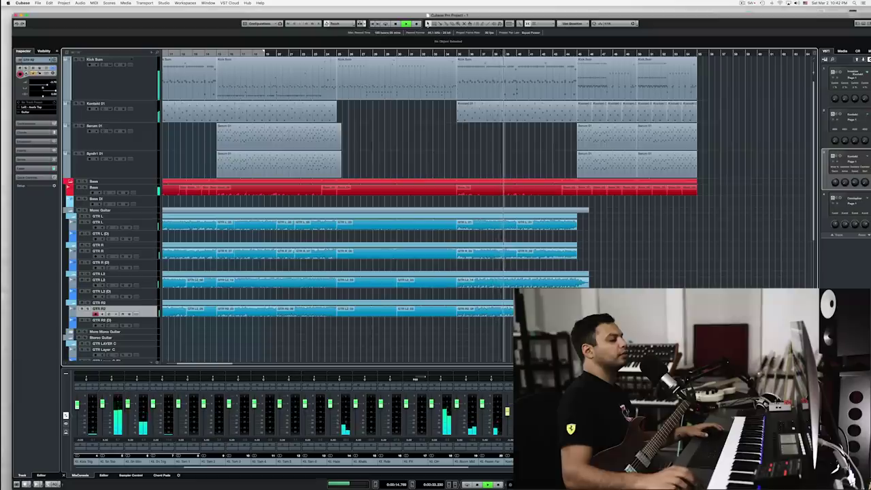
left_click_drag(526, 285, 512, 311)
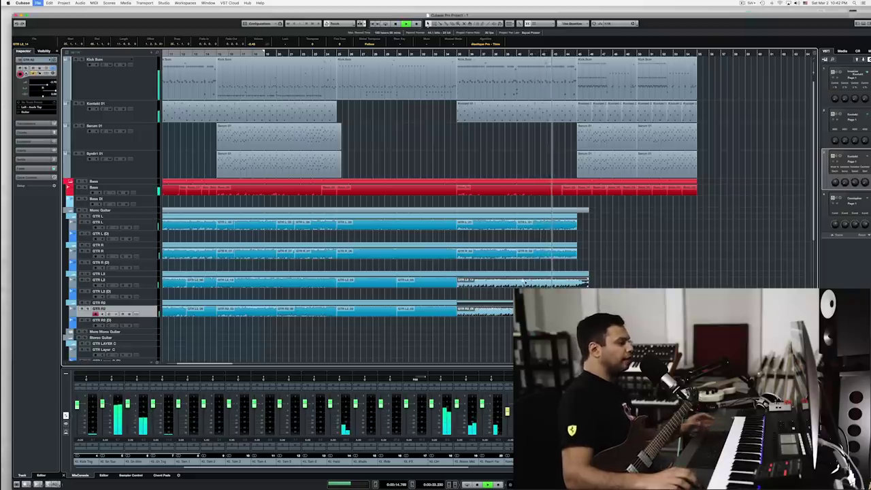
key("space")
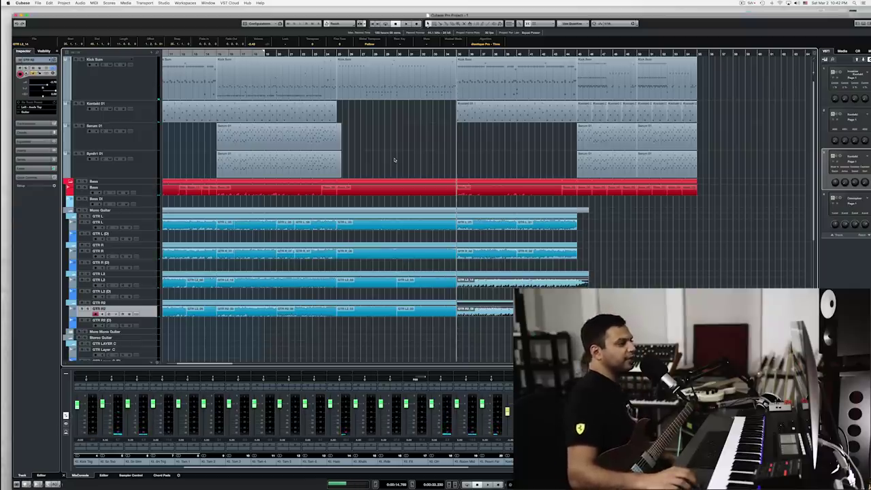
- Mute the Serum 01 and Synth1 01 parts that start at bar 15 while playing the song from there
scroll(393, 160, "left", 5)
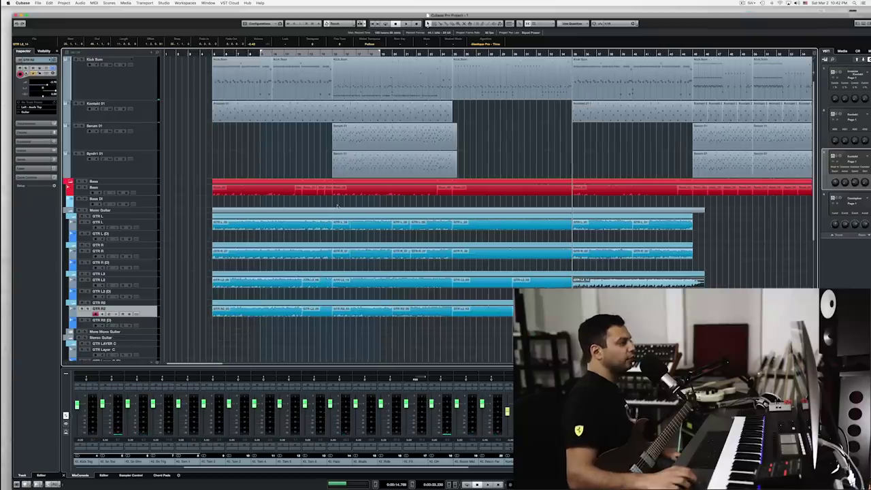
left_click(332, 54)
key("space")
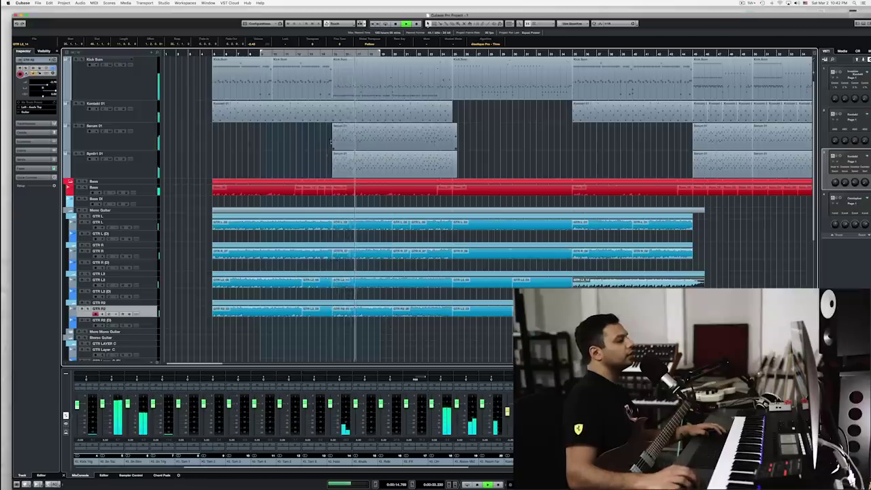
right_click(362, 155)
left_click(363, 155)
left_click_drag(408, 165, 439, 137)
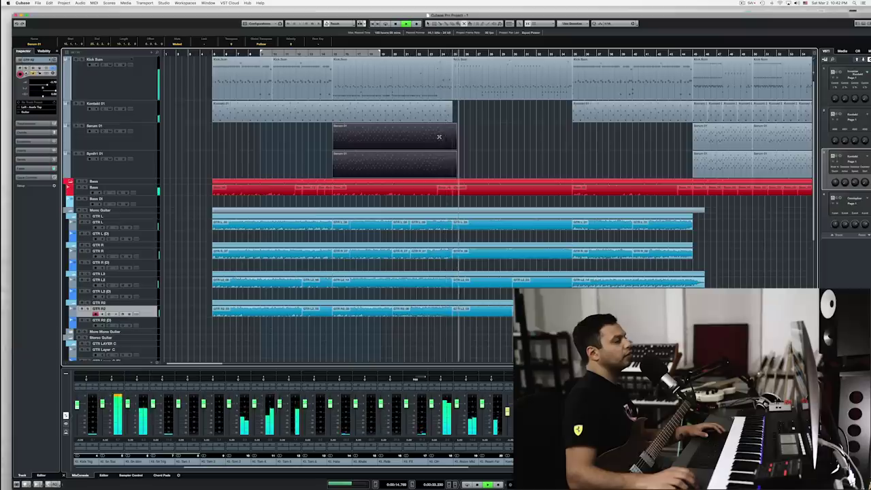
key("1")
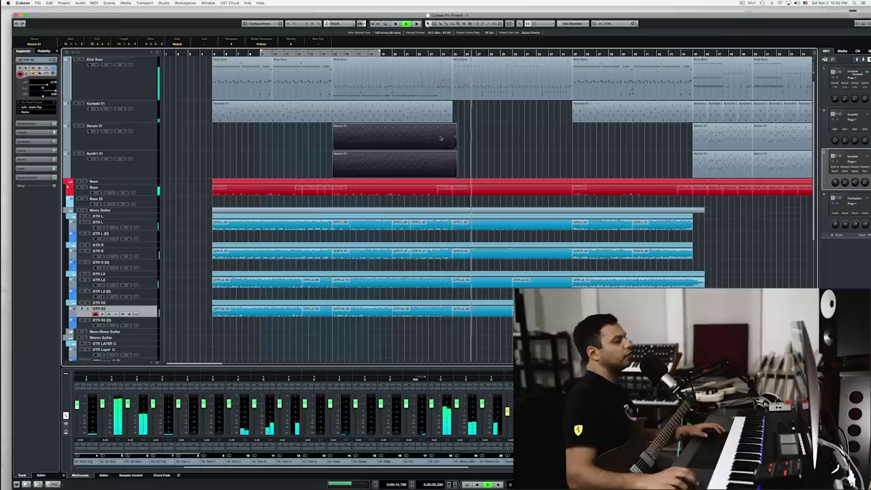
key("space")
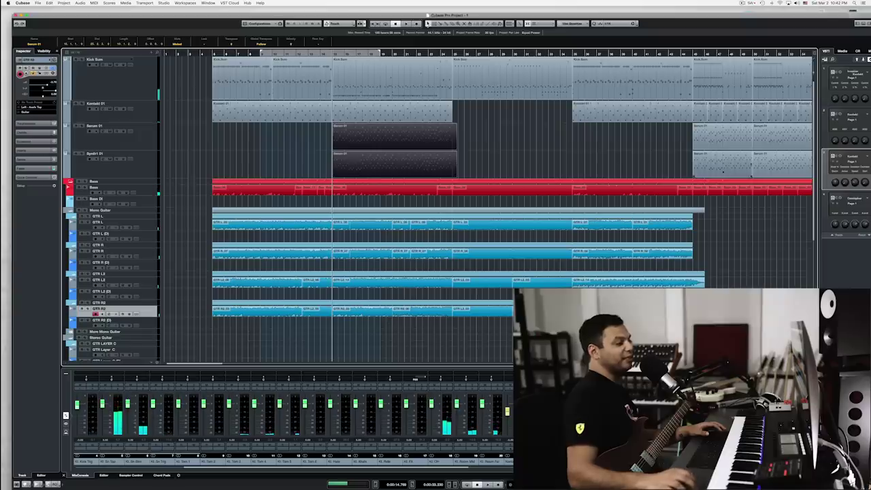
- Play back the arrangement from bar 5 with the synth parts muted
left_click(213, 53)
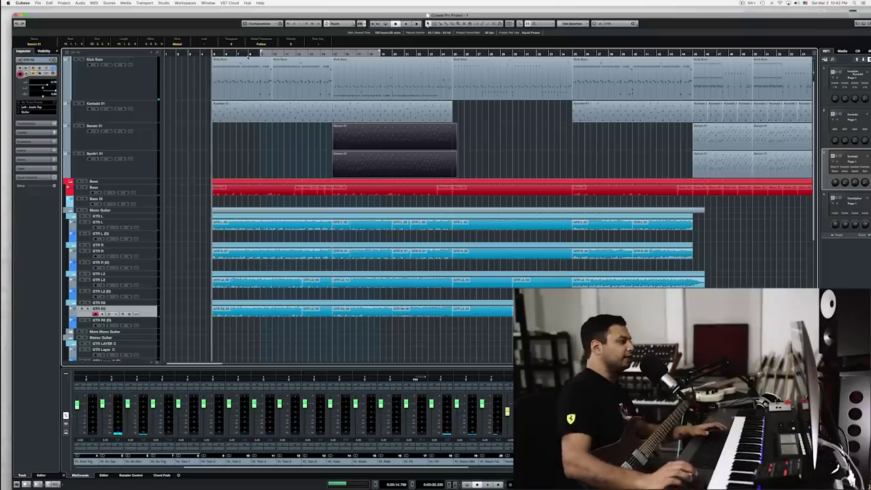
left_click(225, 75)
scroll(204, 74, "up", 3)
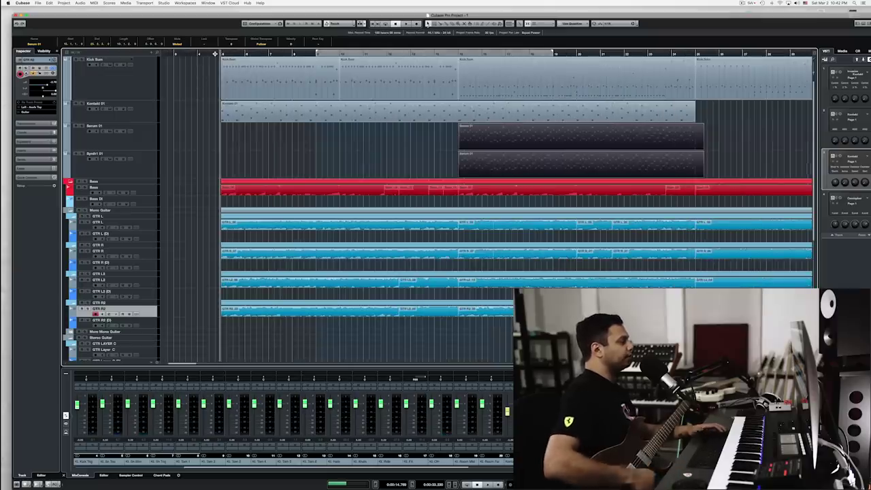
key("space")
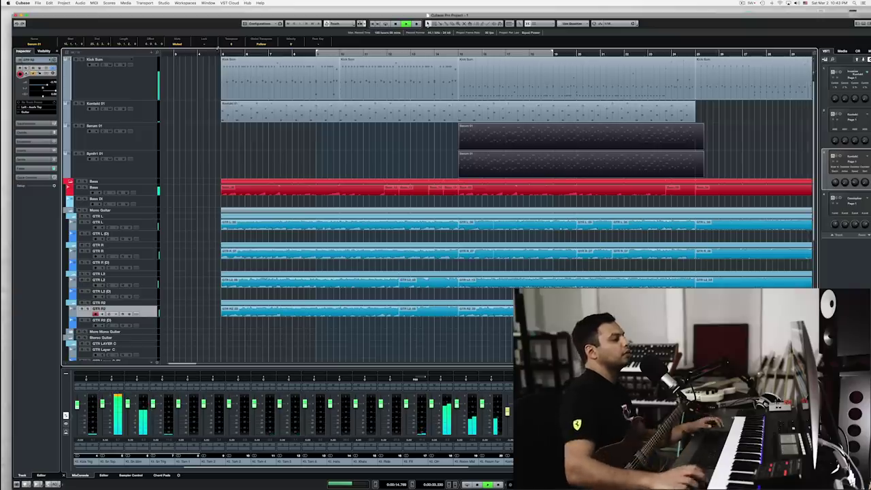
key("g")
key("g")
key("g")
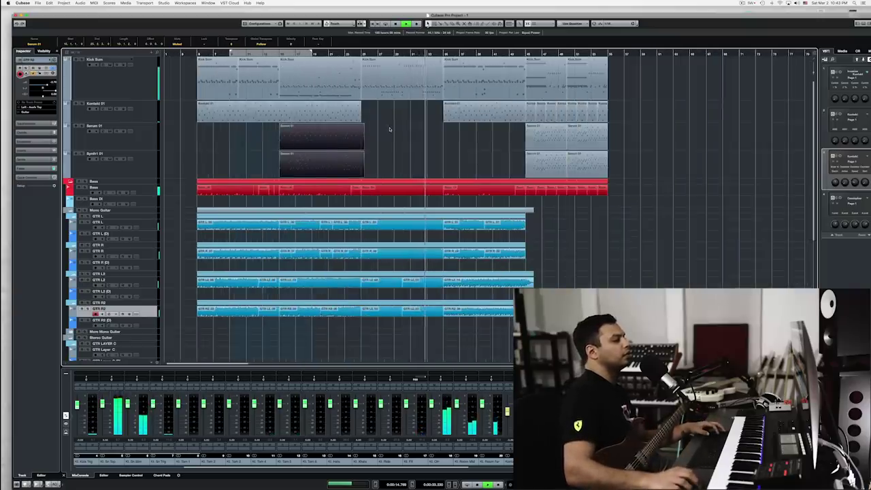
- Copy the Kontakt 01 part at bar 35 to bar 25 and duplicate the last two Kontakt 01 parts past bar 55
key("h")
key("h")
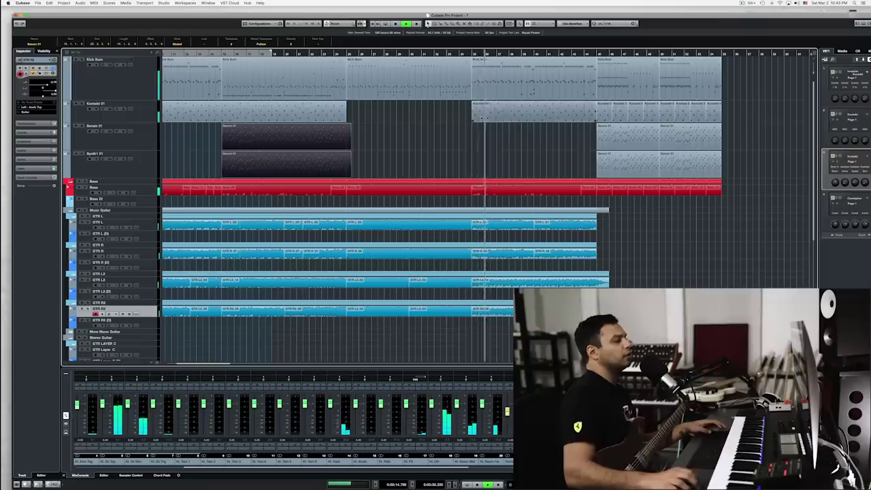
left_click_drag(488, 114, 360, 117)
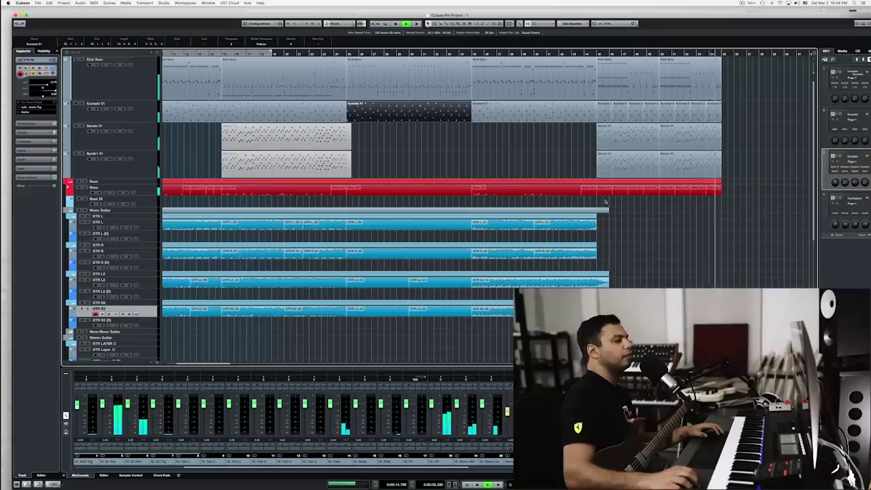
key("space")
left_click_drag(766, 113, 701, 117)
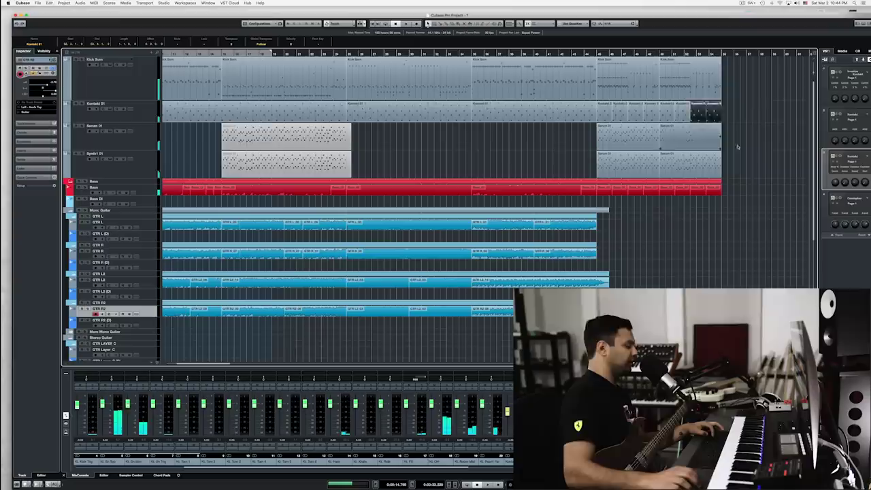
key("ctrl+d")
key("space")
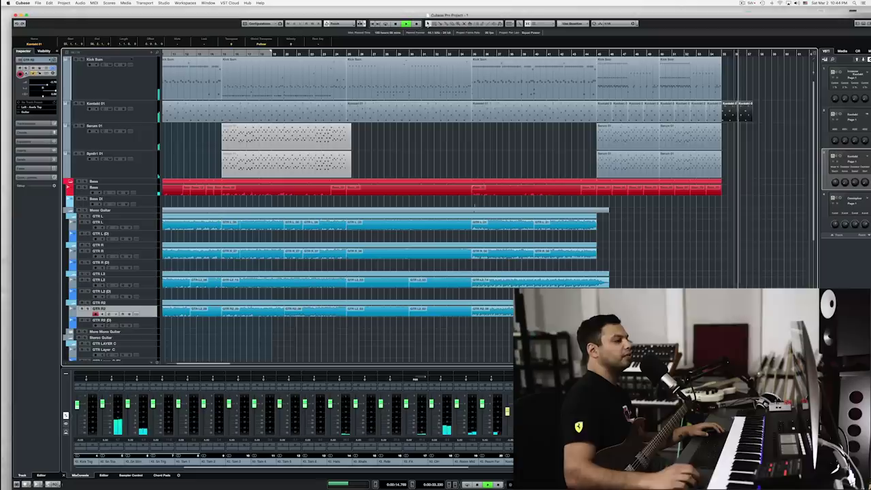
- Copy the drum, Kontakt, bass and guitar parts of bars 25 to 35 to directly after the last Kontakt 01 part and audition the transition
left_click_drag(359, 323, 450, 82)
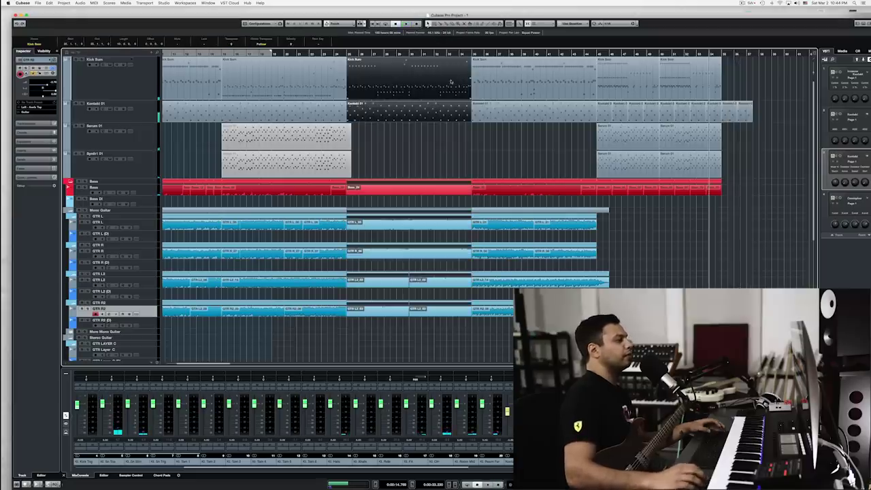
left_click_drag(364, 86, 764, 90)
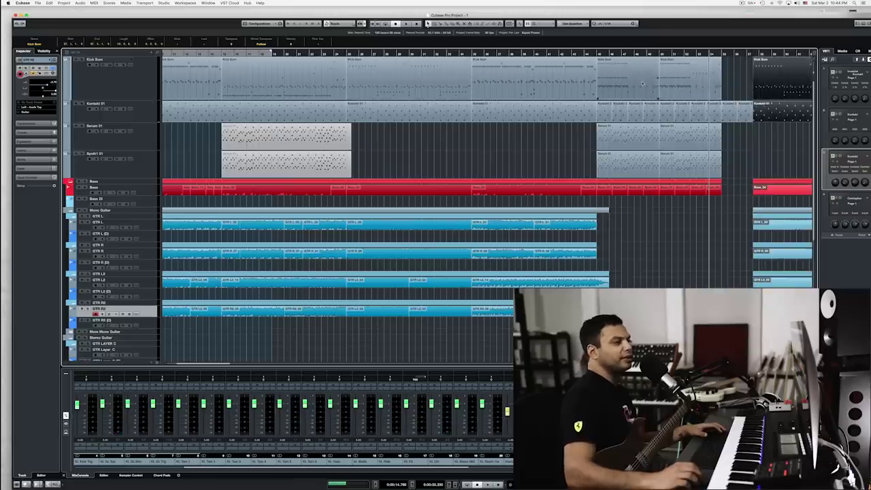
scroll(642, 82, "right", 5)
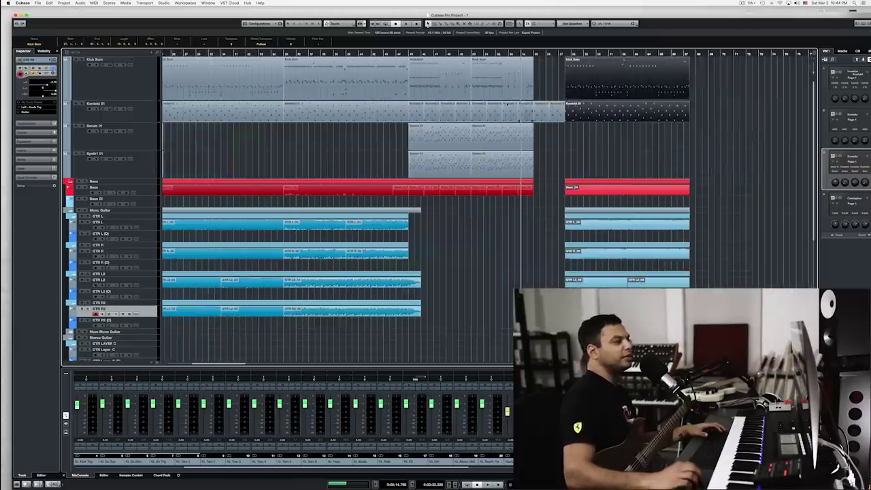
left_click(507, 55)
key("space")
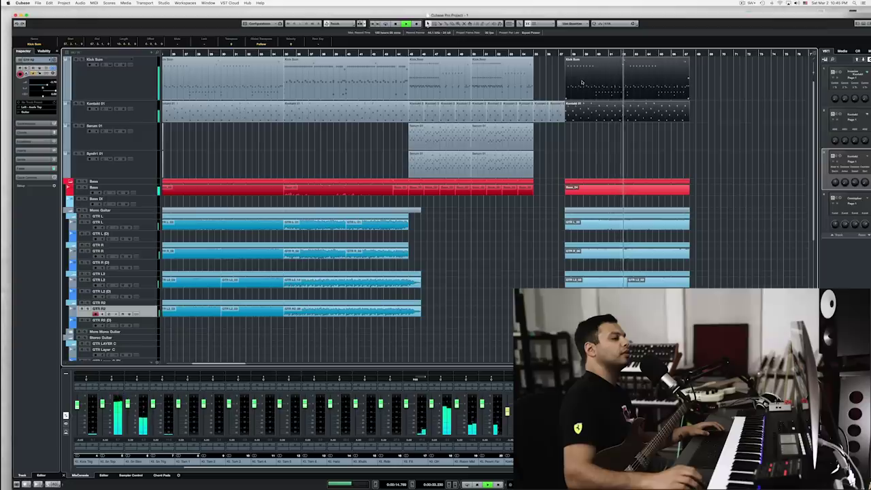
- Duplicate the copied drum, Kontakt, bass and guitar section directly after itself and stop playback
left_click_drag(574, 333, 689, 136)
key("super+d")
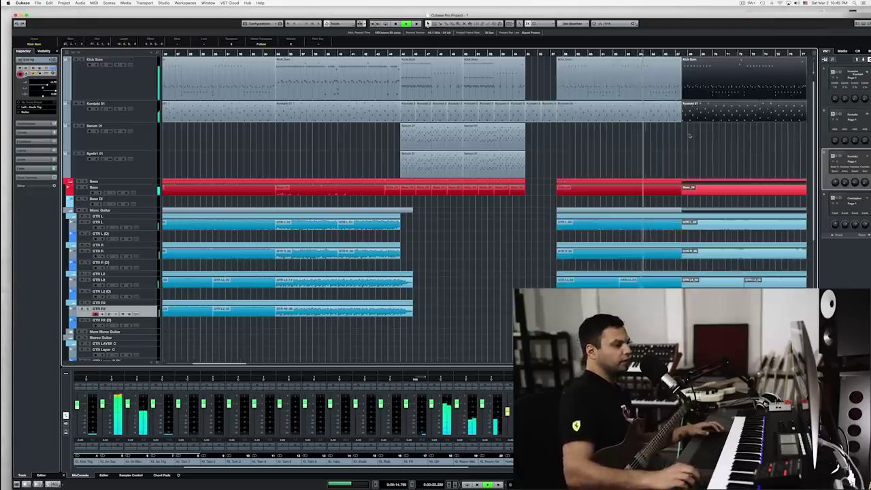
scroll(688, 136, "right", 5)
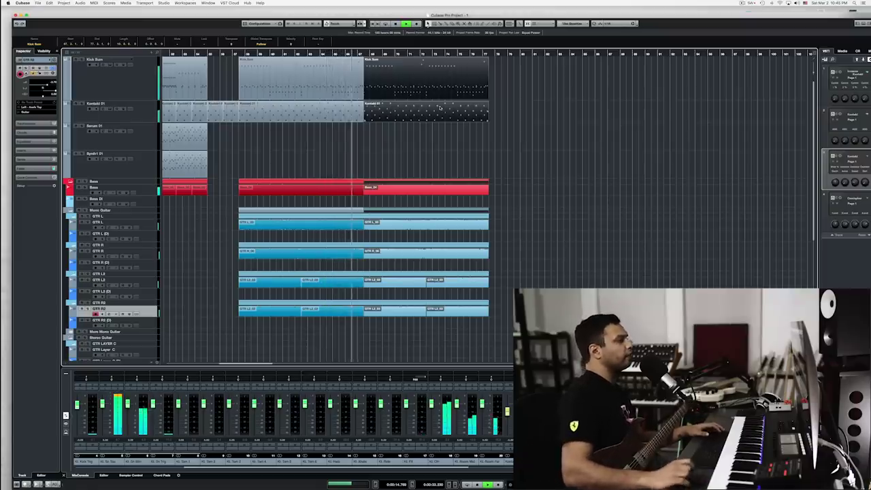
left_click(351, 55)
key("space")
- Play back the transition between the two copied end sections from about bar 66
mouse_move(2, 155)
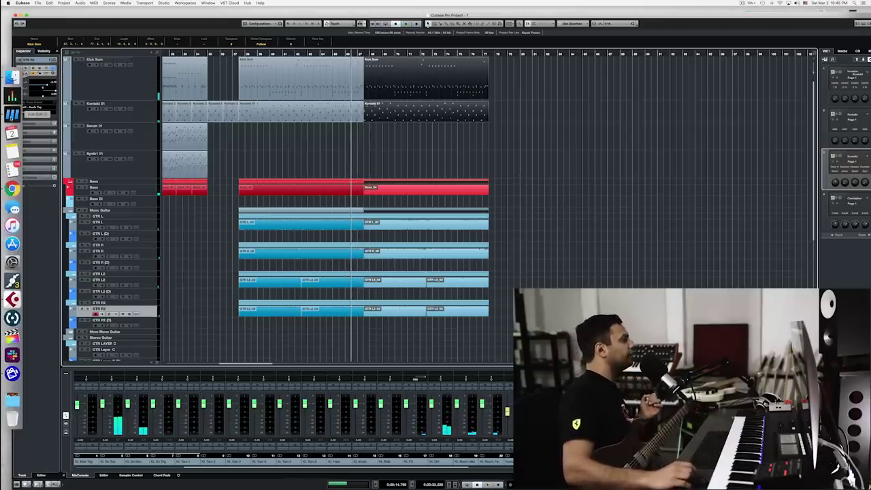
left_click(346, 54)
key("space")
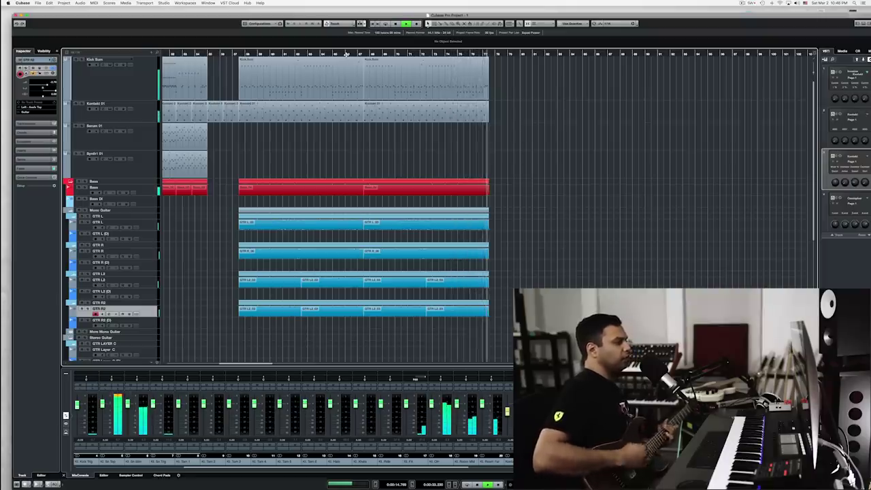
key("space")
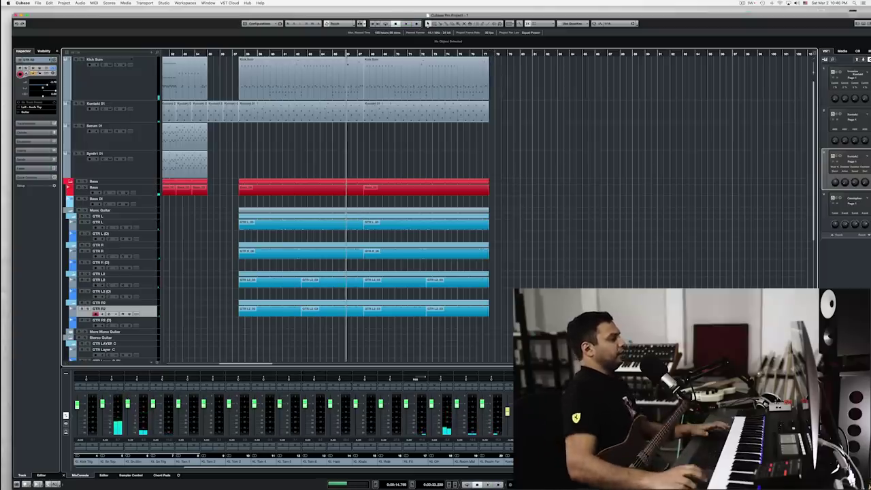
- Review the layout of the whole arrangement from the opening to the two copied sections at the end
scroll(262, 99, "left", 6)
scroll(262, 99, "right", 2)
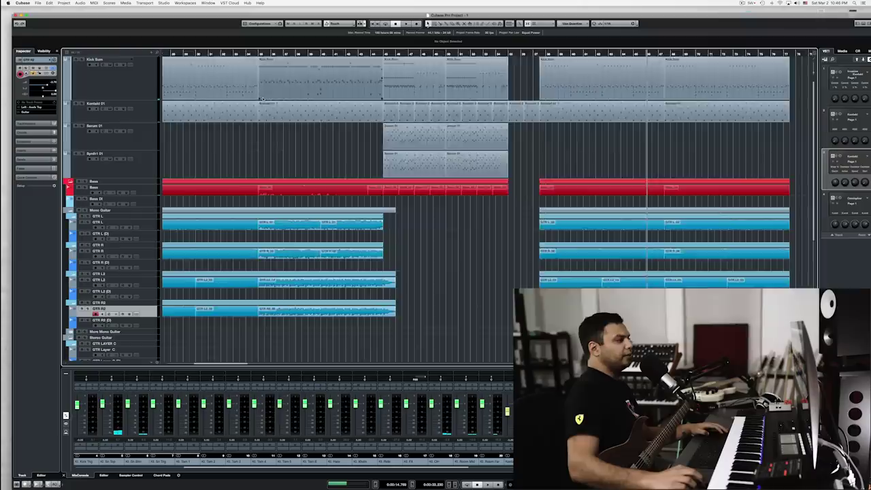
key("g")
key("g")
scroll(262, 99, "left", 2)
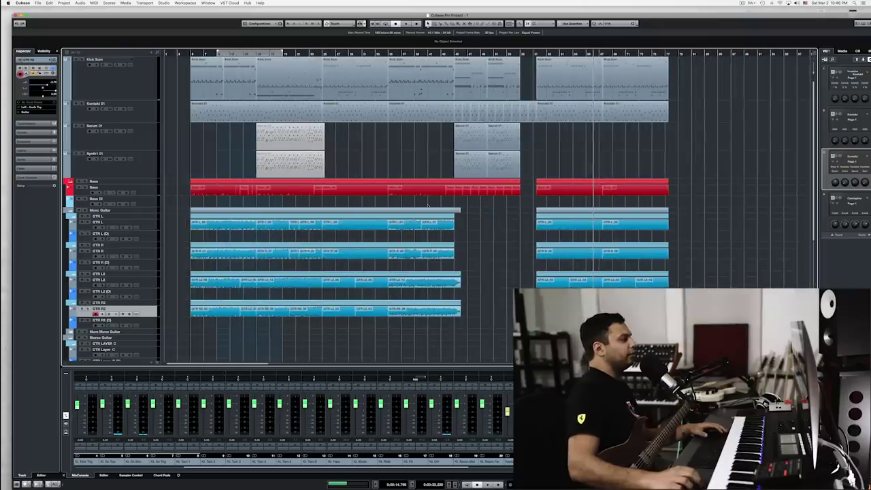
key("h")
key("h")
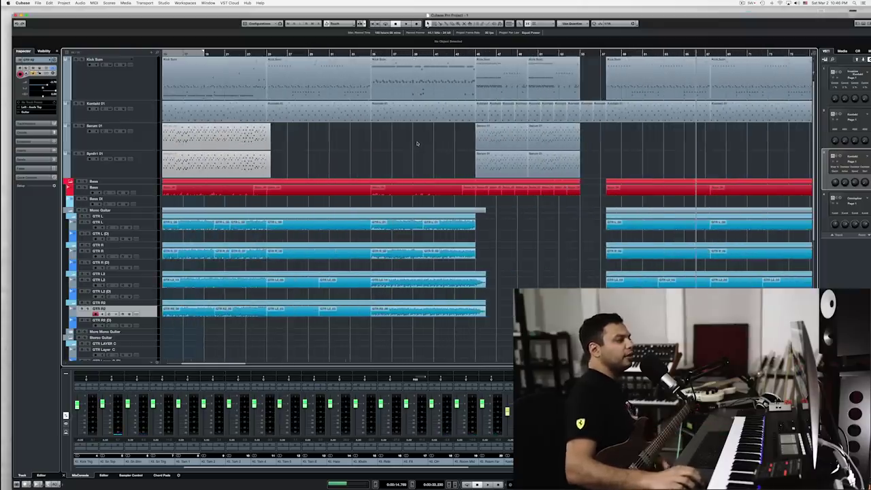
scroll(417, 143, "right", 3)
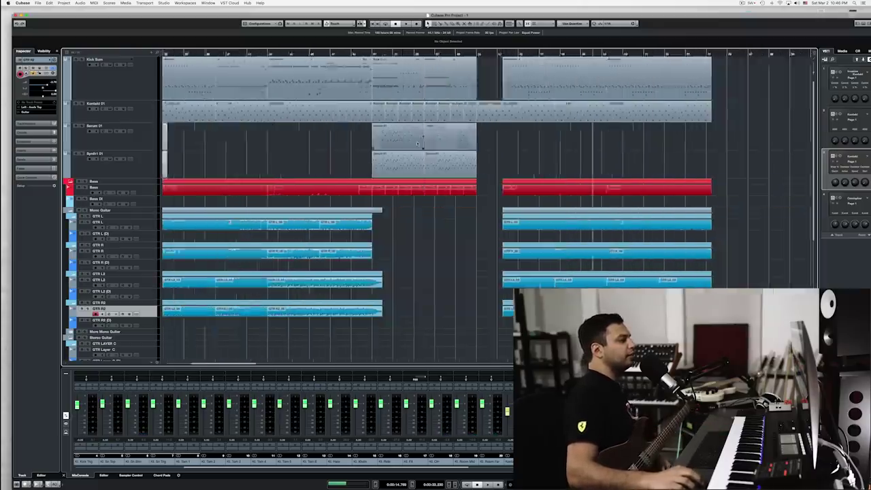
scroll(417, 143, "left", 7)
scroll(417, 143, "right", 9)
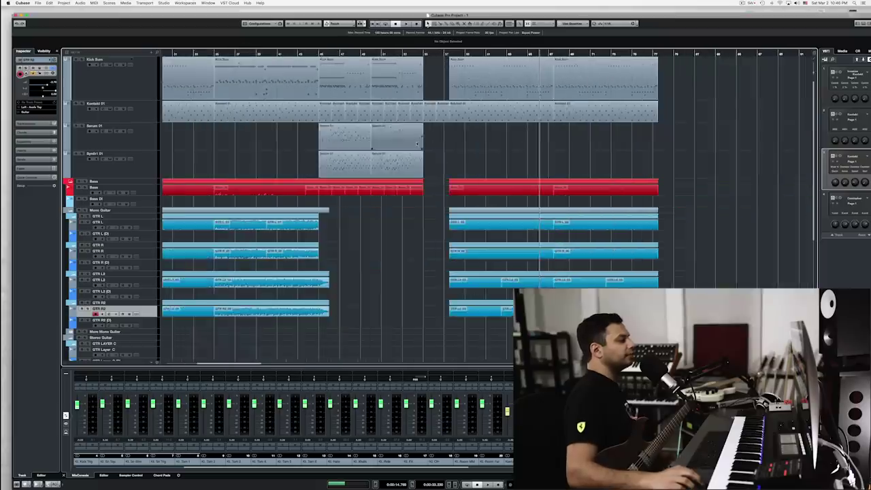
scroll(418, 144, "left", 3)
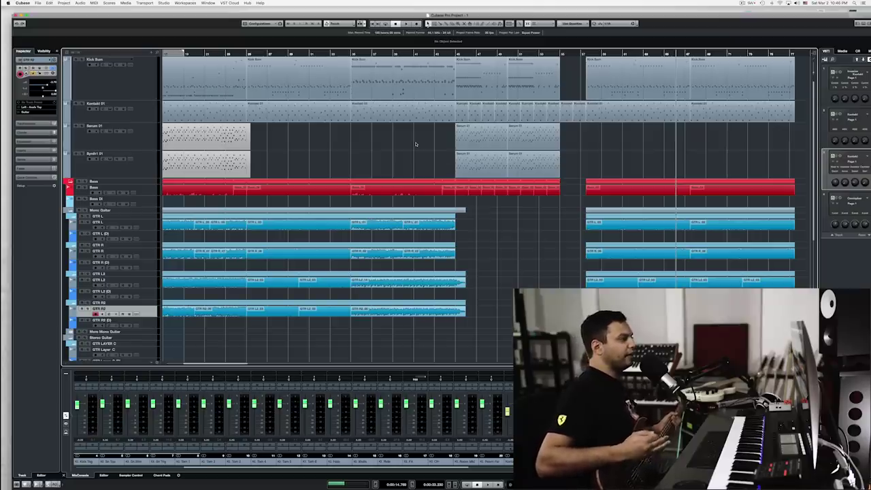
scroll(421, 148, "left", 3)
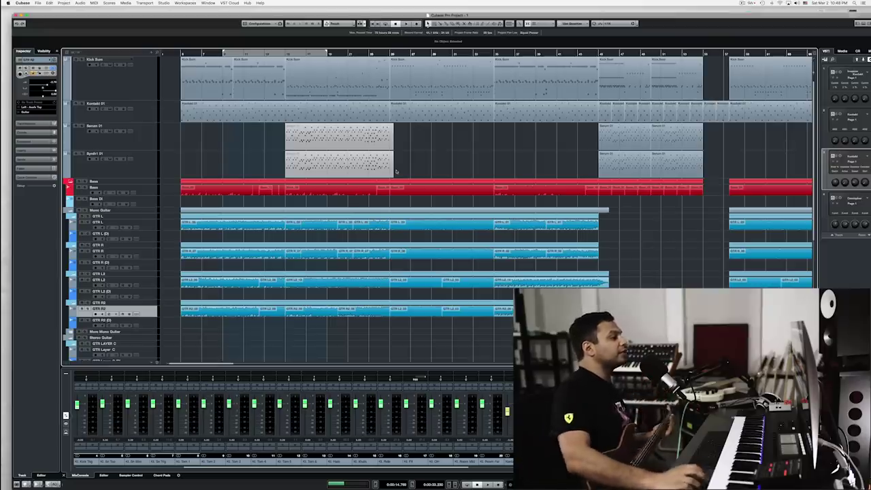
scroll(395, 172, "right", 5)
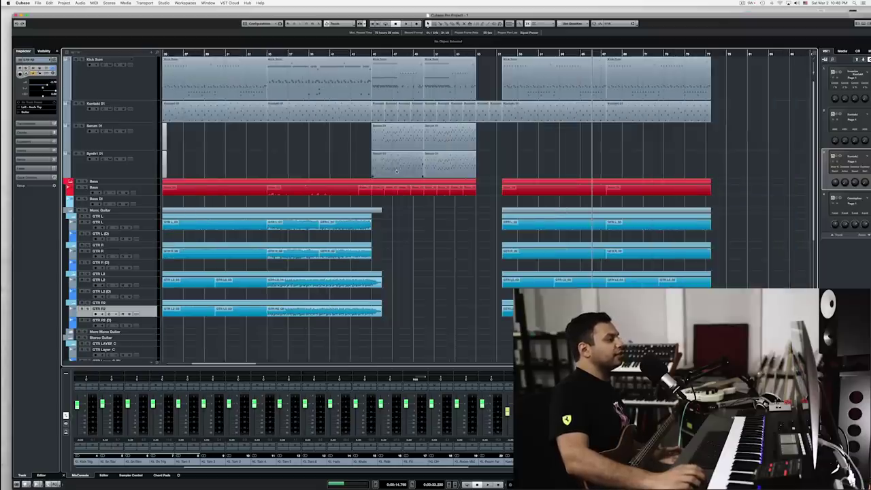
scroll(396, 170, "left", 3)
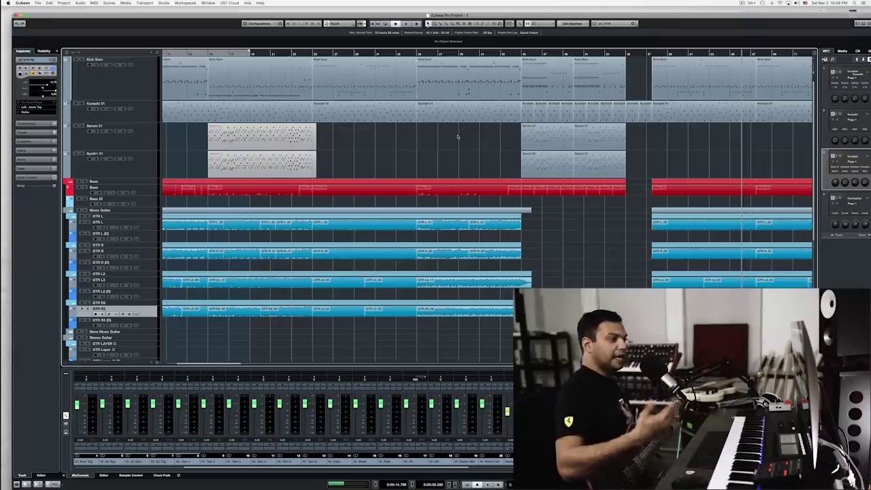
- Compare the layout of the opening and middle sections with the two copied sections at the end of the arrangement
scroll(458, 144, "right", 7)
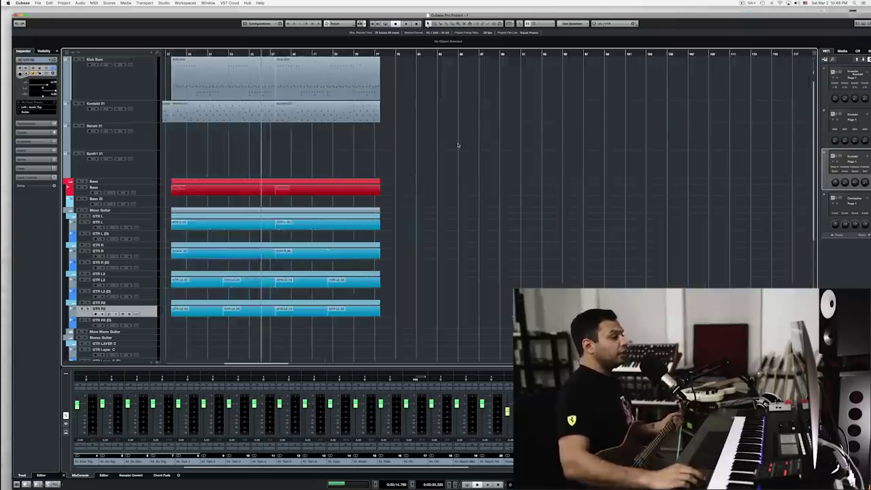
scroll(458, 145, "left", 8)
scroll(458, 145, "right", 1)
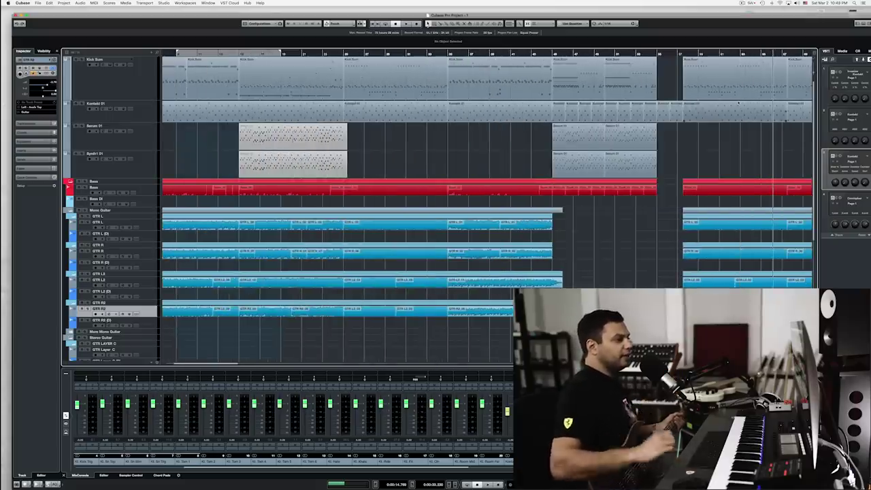
scroll(697, 139, "left", 2)
scroll(697, 140, "right", 7)
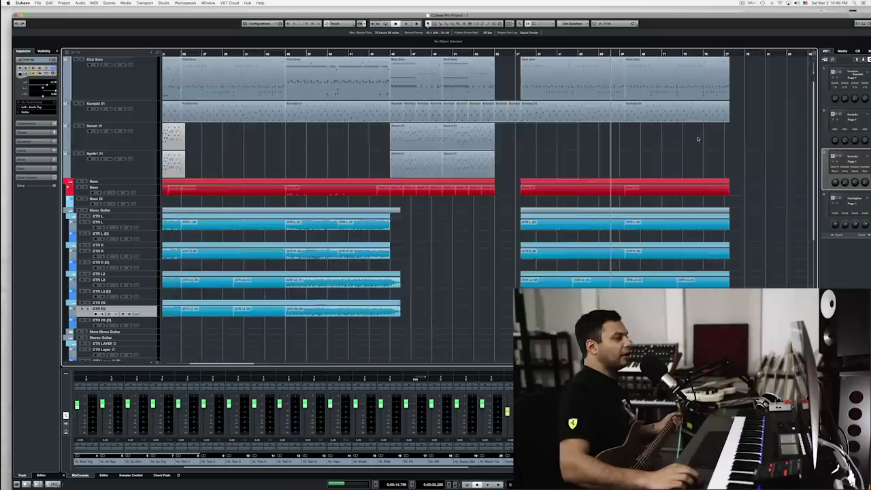
scroll(697, 139, "left", 2)
scroll(697, 138, "left", 7)
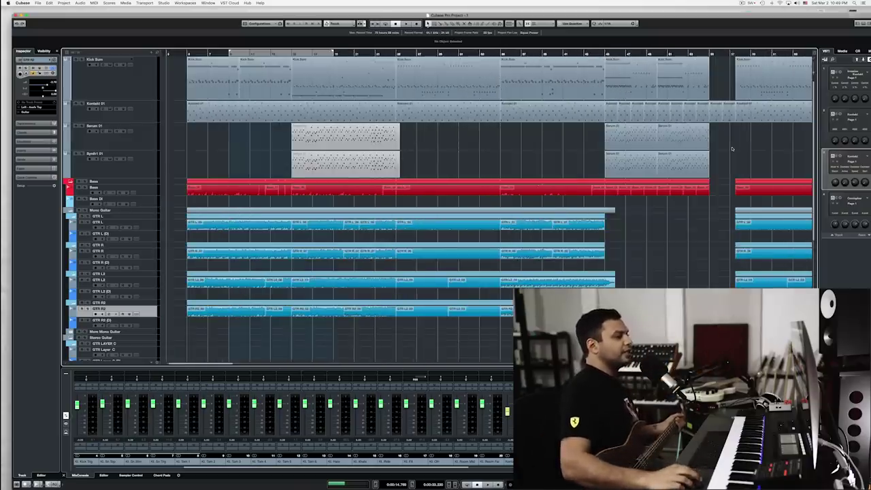
scroll(732, 149, "right", 7)
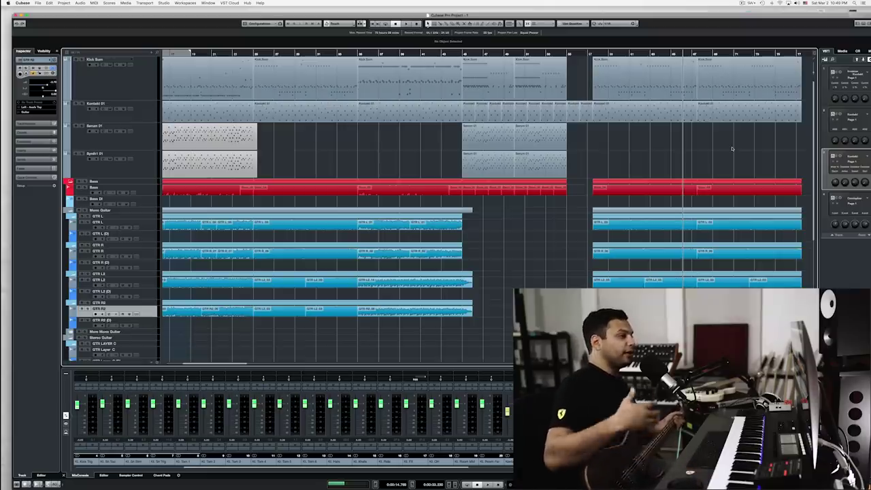
scroll(732, 148, "left", 8)
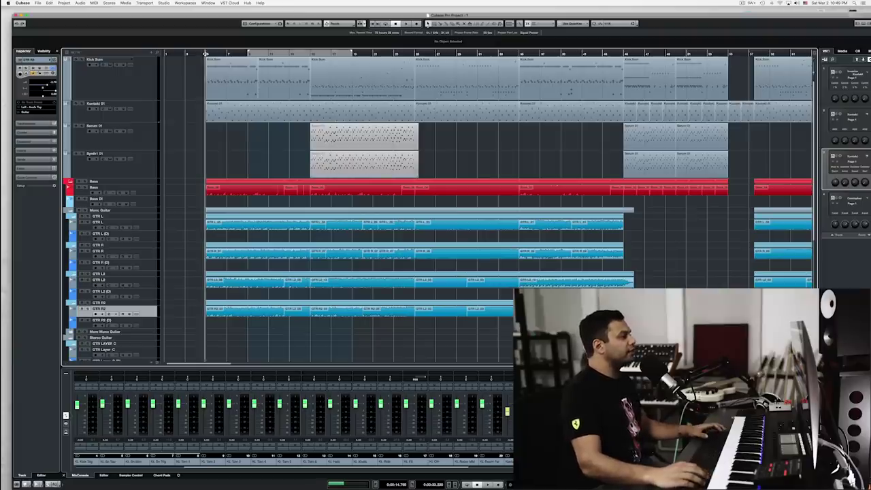
- Play the Kontakt 01 track soloed from bar 5, stop playback and remove its solo
left_click(82, 104)
key("space")
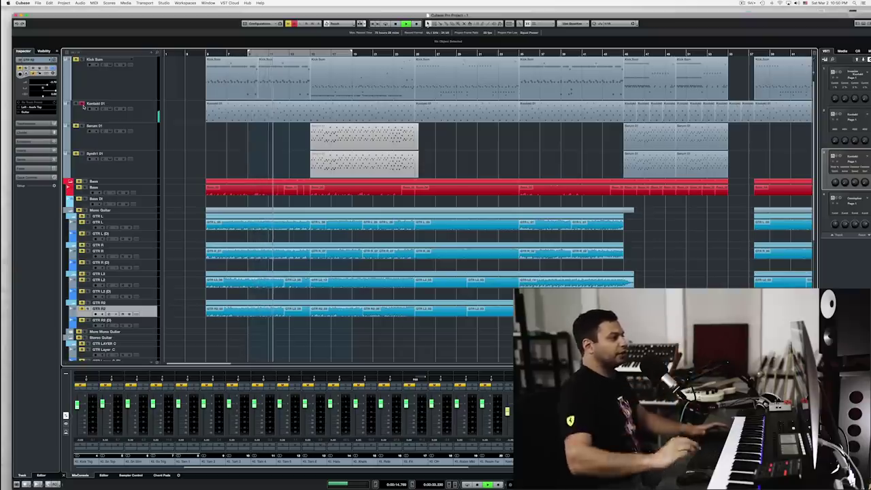
key("space")
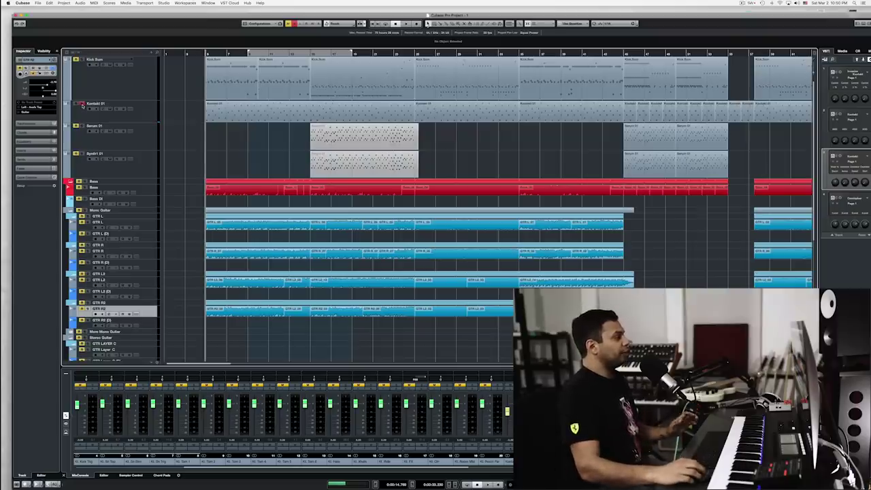
left_click(82, 105)
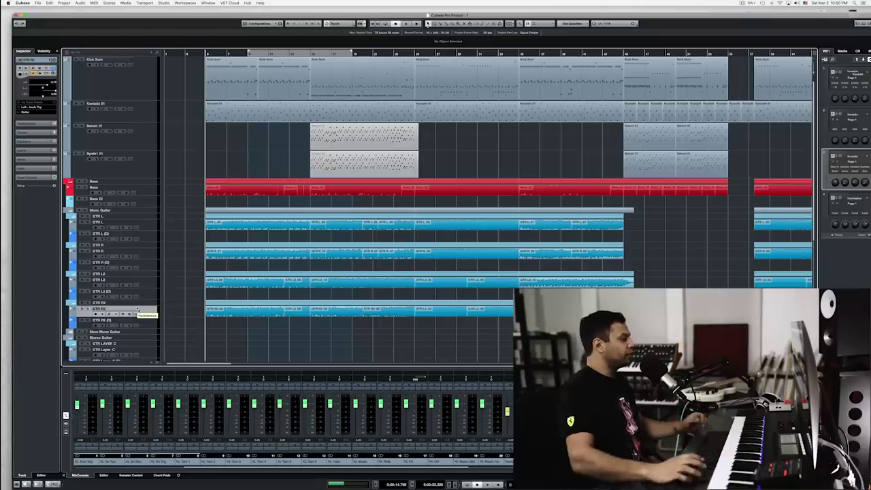
- Play the bass and the GTR L2 and GTR R2 guitars soloed from bar 5, adding the drum track to the solo during playback
left_click(89, 279)
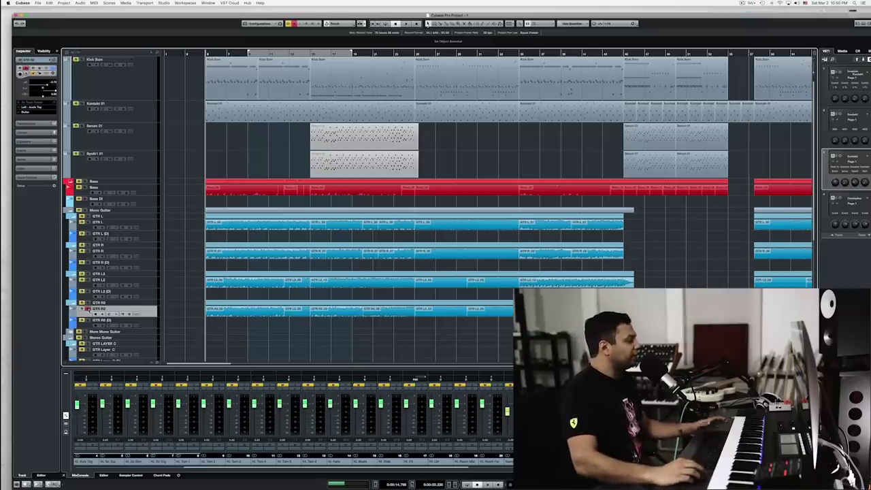
key("space")
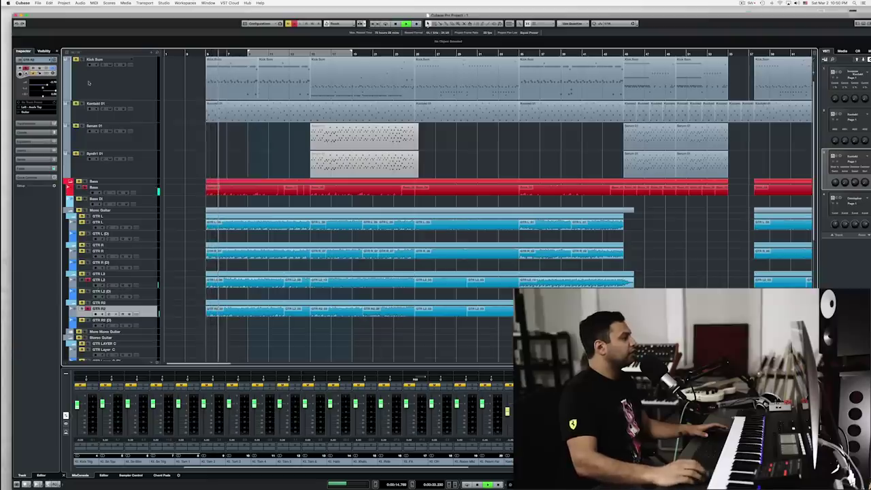
left_click(80, 60)
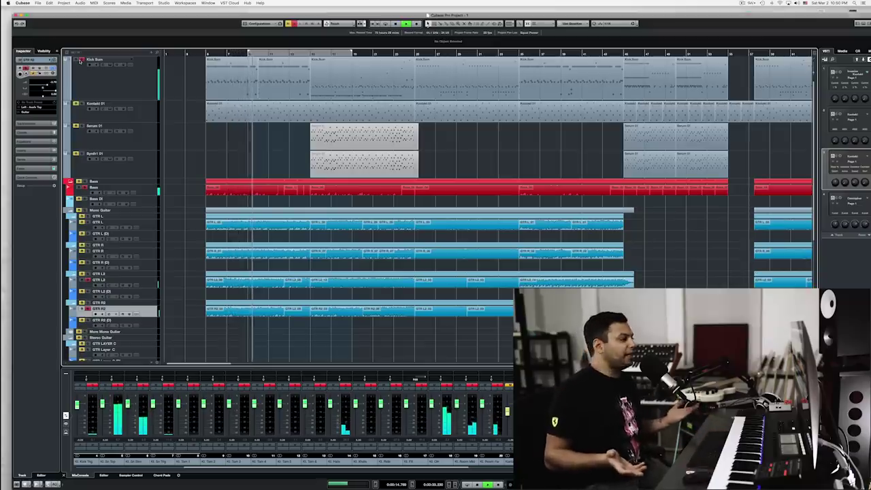
key("space")
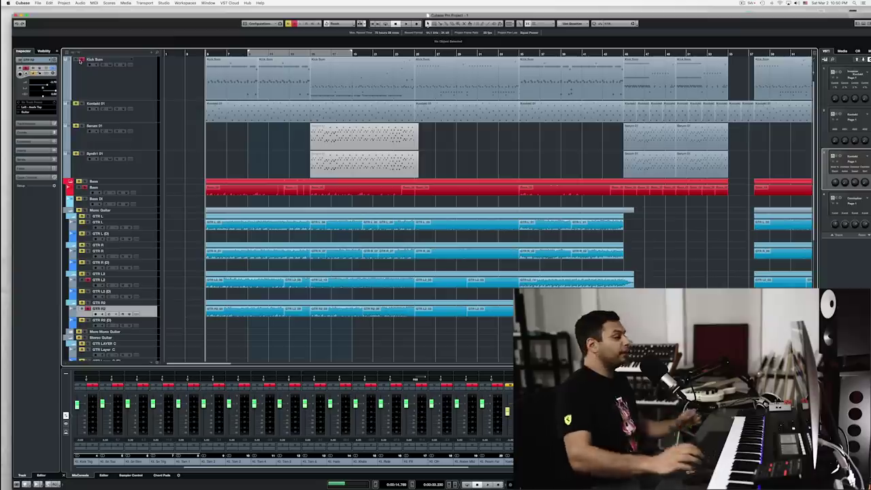
- Clear all track solos and play the full arrangement from bar 5
left_click(82, 60)
left_click(293, 24)
key("space")
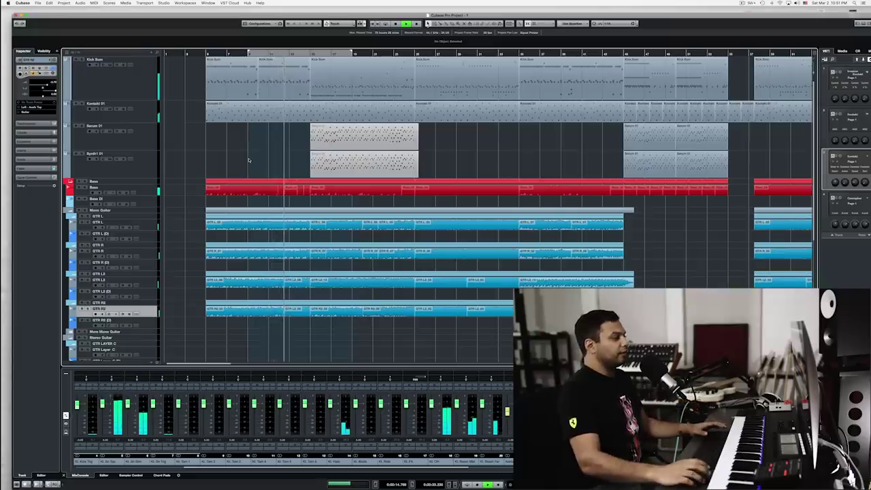
key("space")
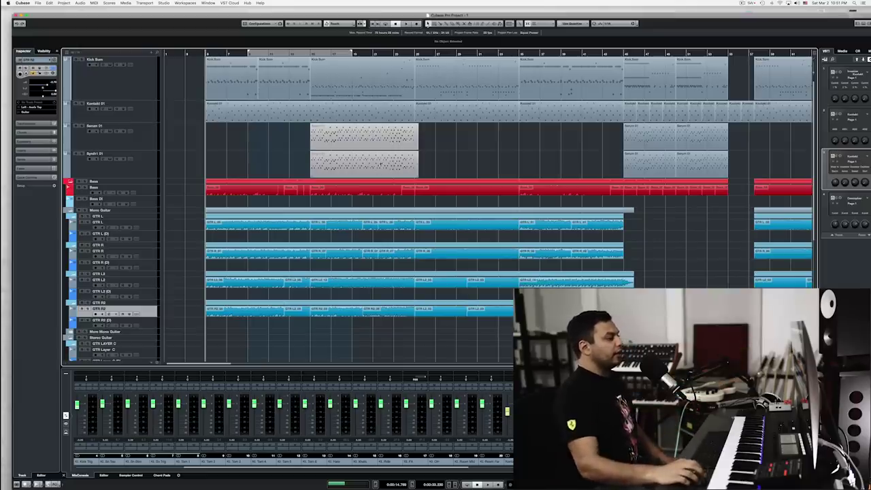
- Examine how the synth, bass and guitar parts are distributed across the sections up to the end of the arrangement
scroll(381, 164, "right", 5)
scroll(381, 163, "left", 4)
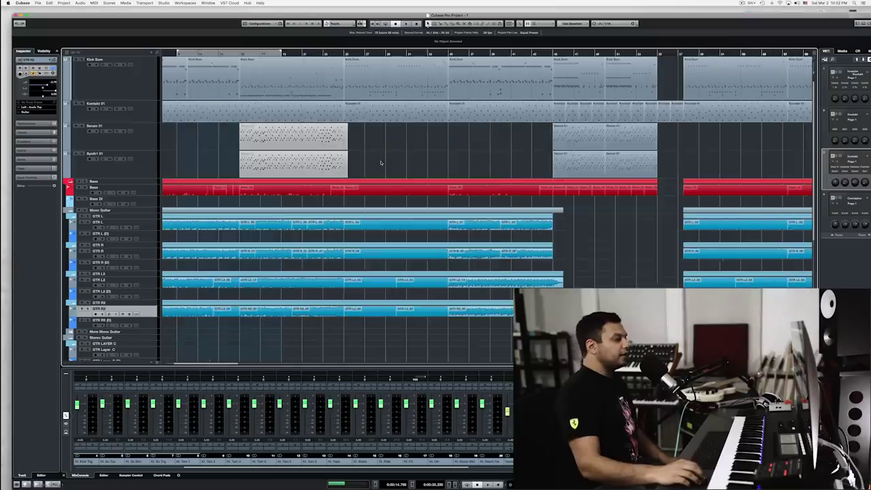
scroll(381, 163, "right", 3)
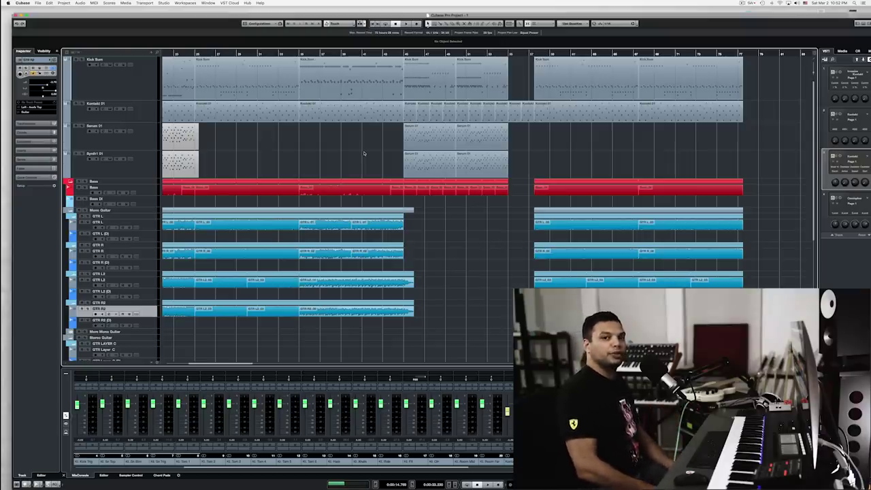
scroll(364, 154, "left", 4)
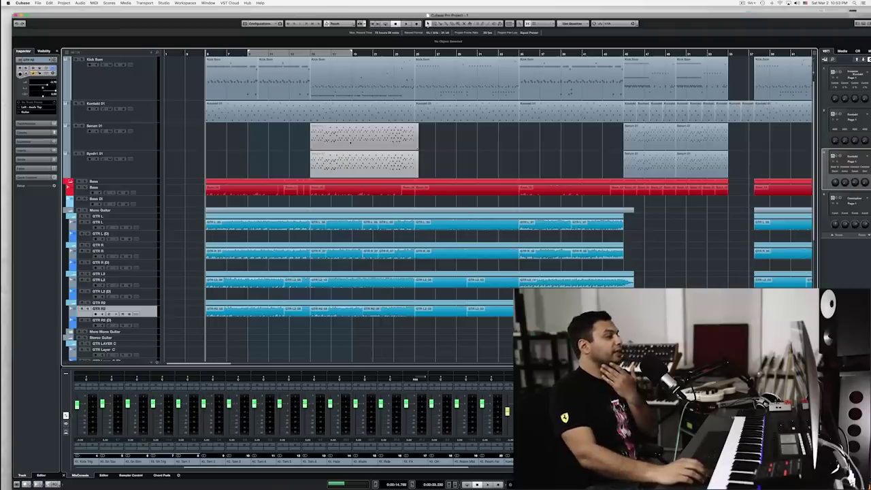
scroll(314, 137, "right", 3)
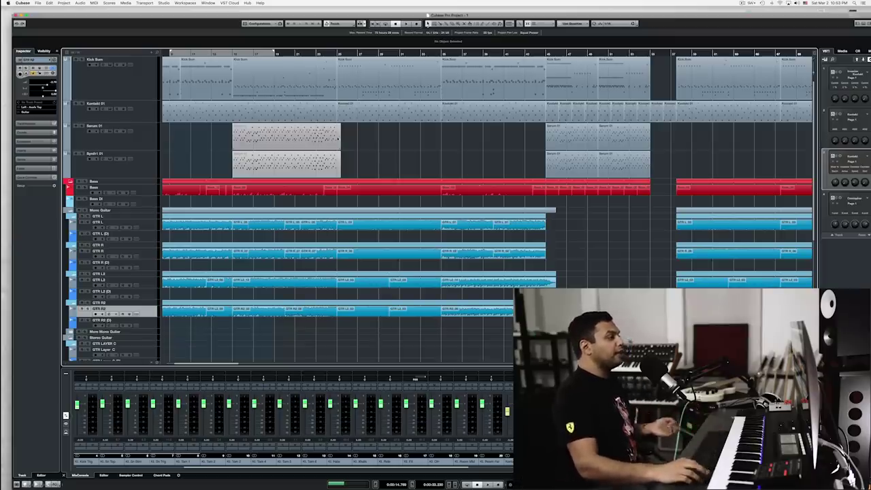
scroll(338, 138, "left", 2)
scroll(338, 138, "right", 5)
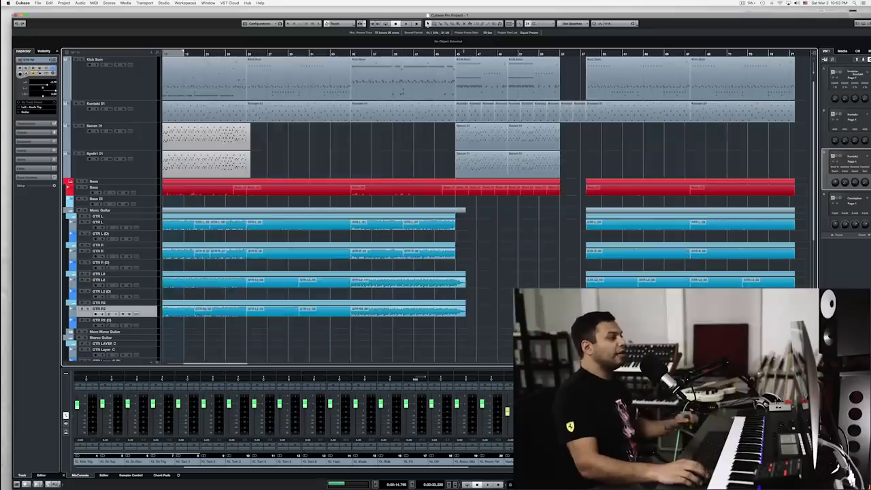
- Compare the song's sections by briefly playing the full mix from bar 45, bar 5 and bar 25
left_click(455, 54)
key("space")
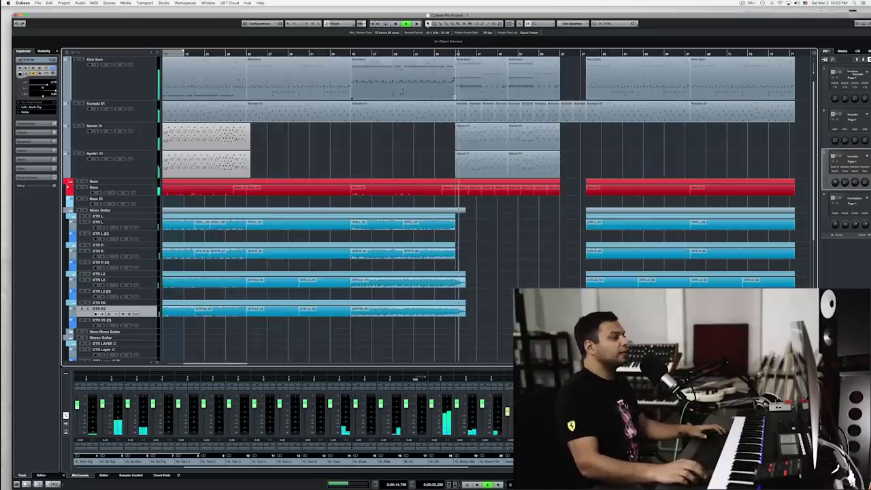
scroll(442, 94, "left", 4)
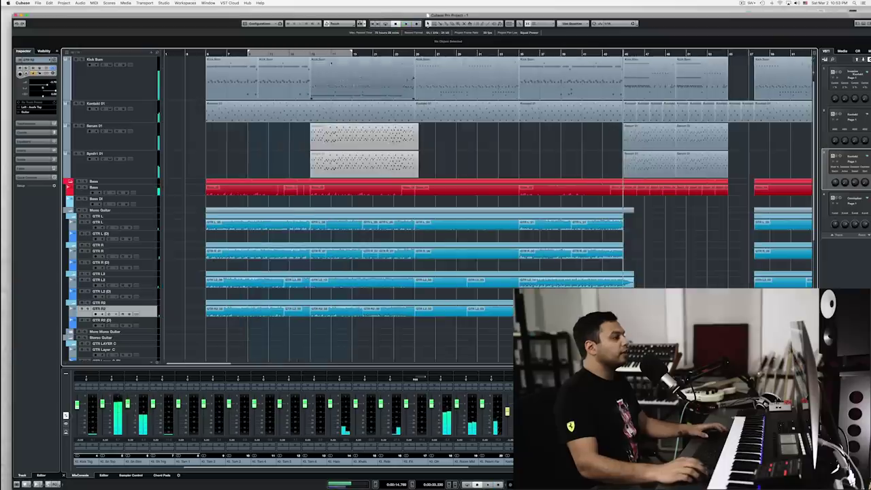
left_click(206, 54)
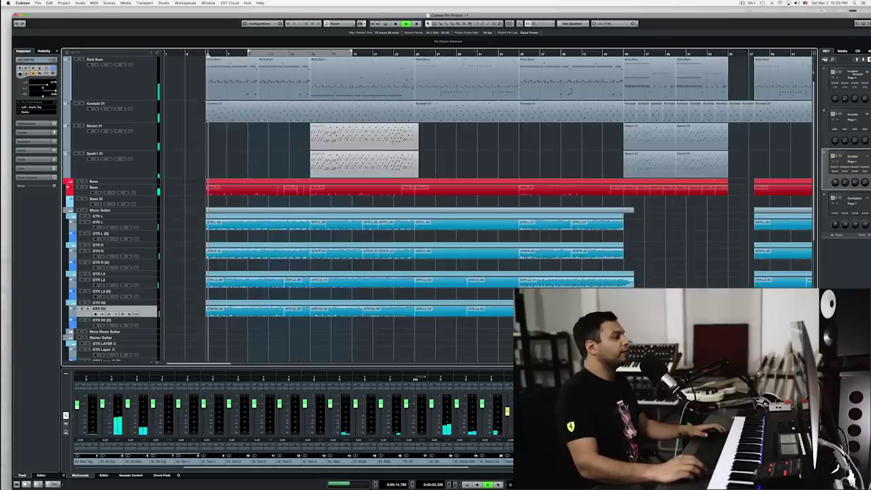
key("space")
left_click(414, 53)
key("space")
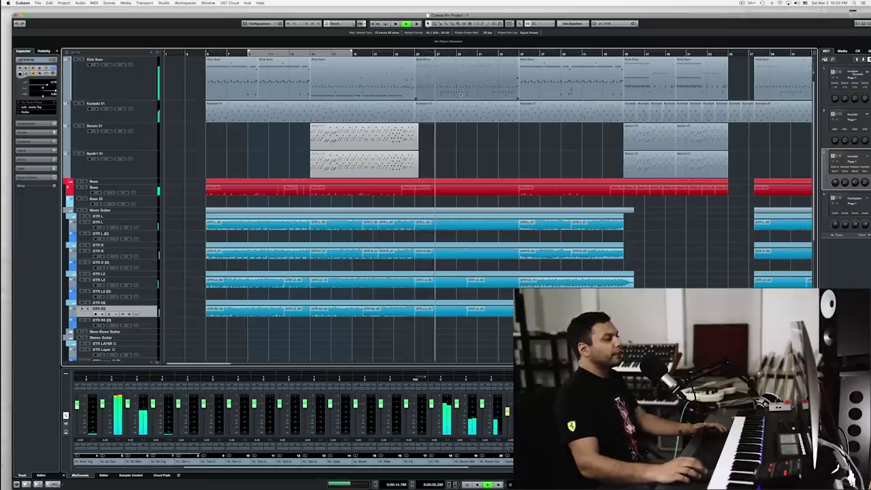
key("space")
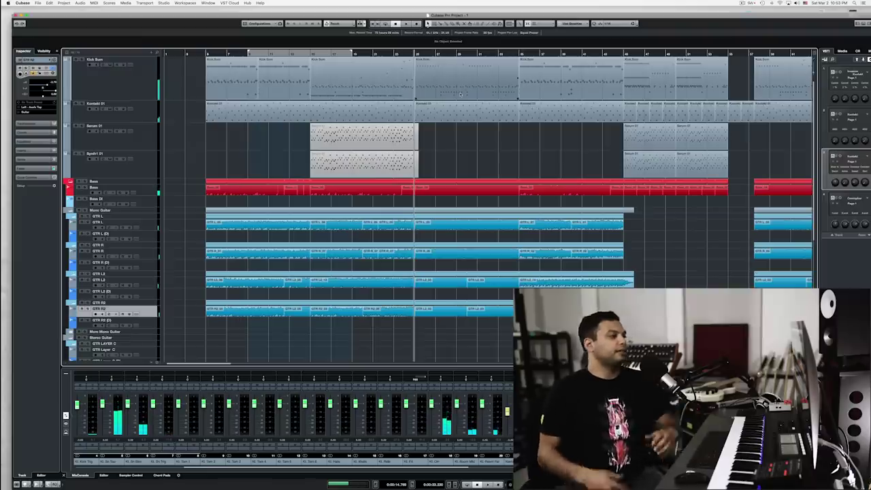